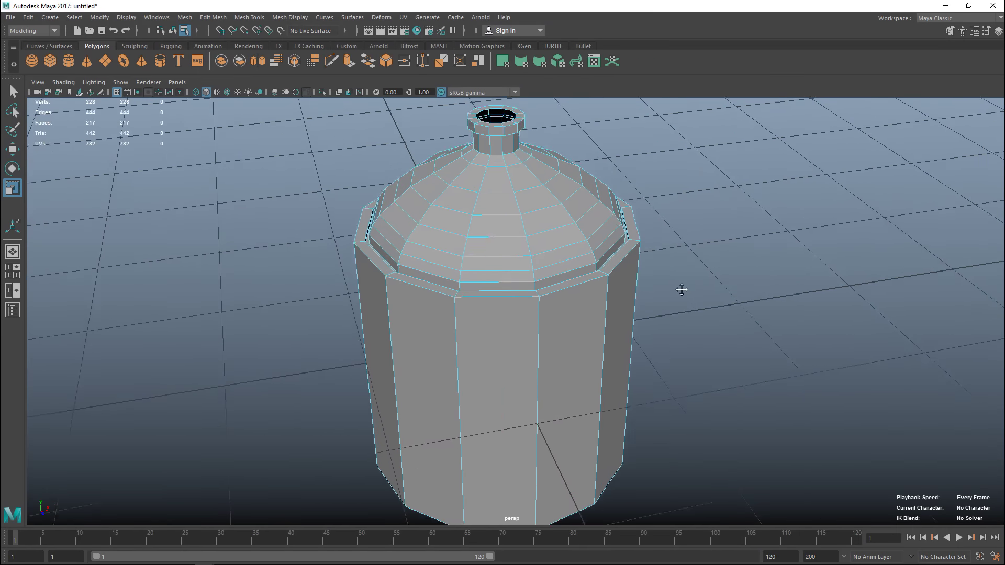
# Extrude the inner edge loop of the neck opening and move the new edges a short distance down inside the lip.
pyautogui.scroll(4, 712, 343)
pyautogui.keyDown('alt'); pyautogui.moveTo(687, 213); pyautogui.dragTo(692, 378, button='middle'); pyautogui.keyUp('alt')
pyautogui.scroll(3, 692, 379)
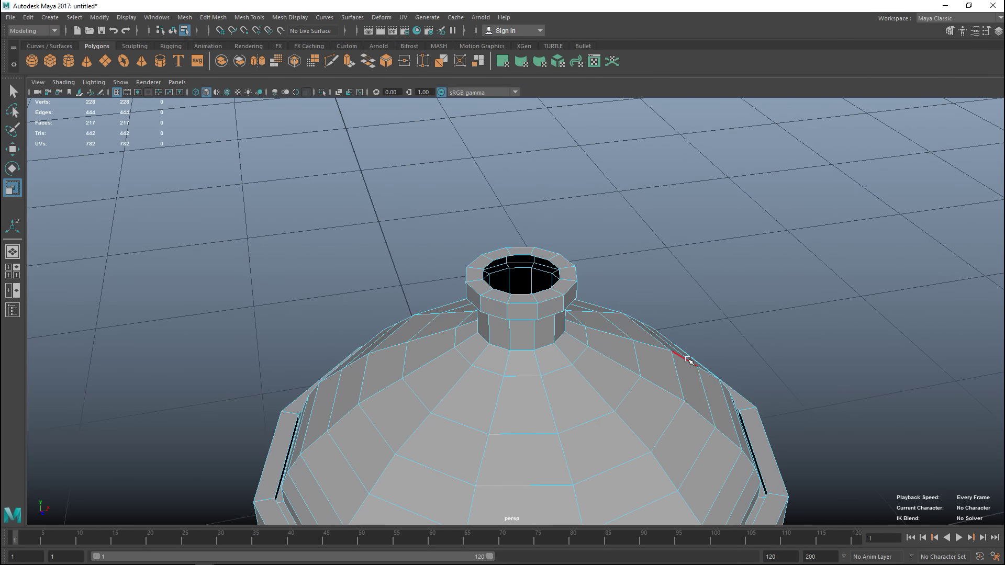
pyautogui.moveTo(521, 287); pyautogui.dragTo(529, 235, button='right')
pyautogui.doubleClick(520, 288)
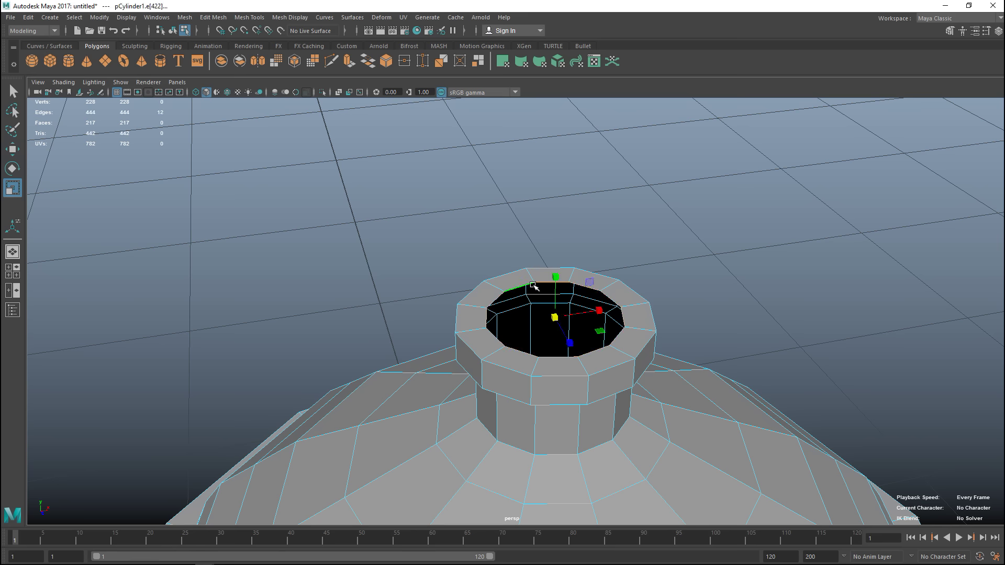
pyautogui.hotkey('ctrl', 'e')
pyautogui.press('w')
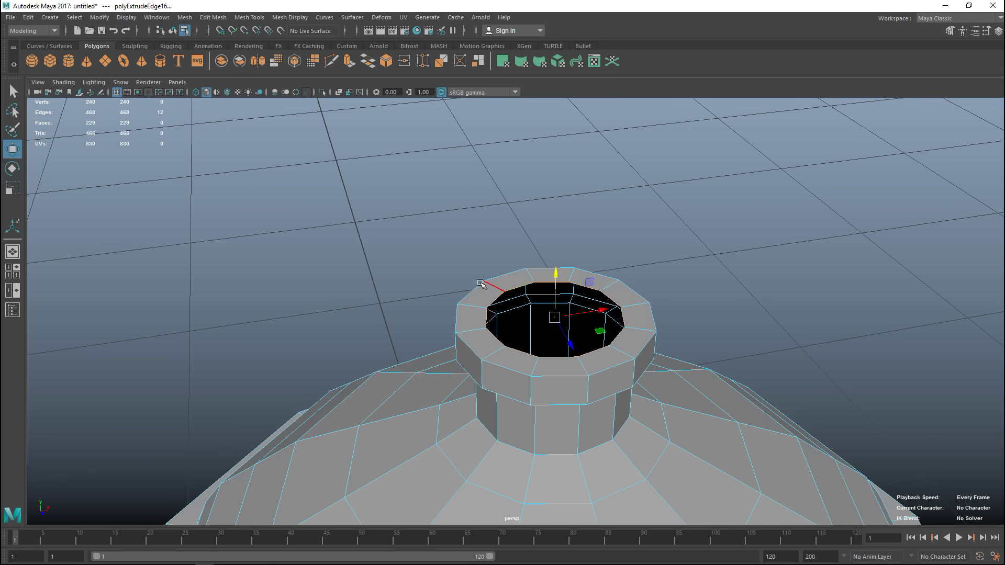
pyautogui.moveTo(557, 274); pyautogui.dragTo(559, 300)
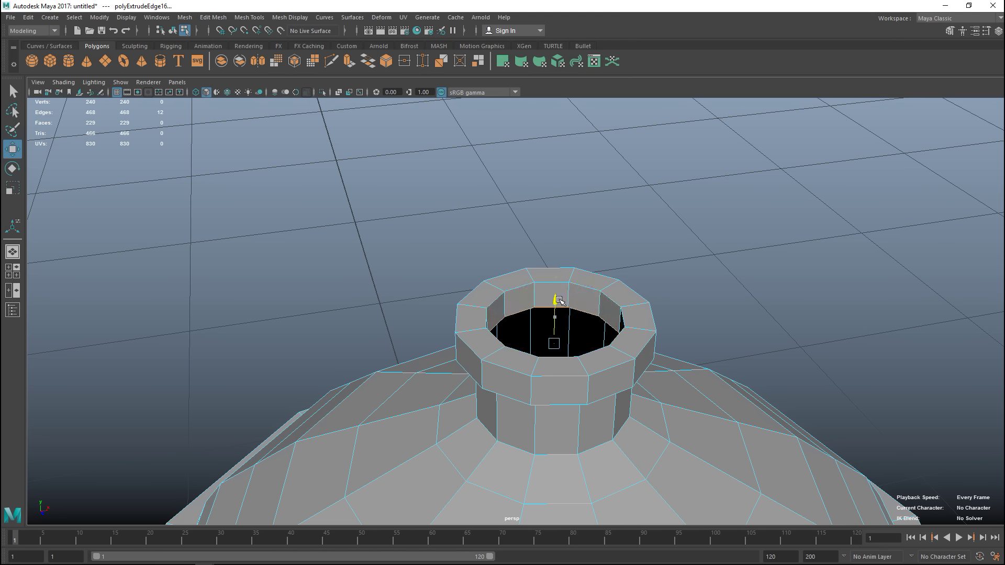
# Extrude the opening's inner edge loop and scale it slightly, then extrude it again down to the base of the neck.
pyautogui.hotkey('ctrl', 'e')
pyautogui.press('r')
pyautogui.moveTo(555, 346); pyautogui.dragTo(569, 352)
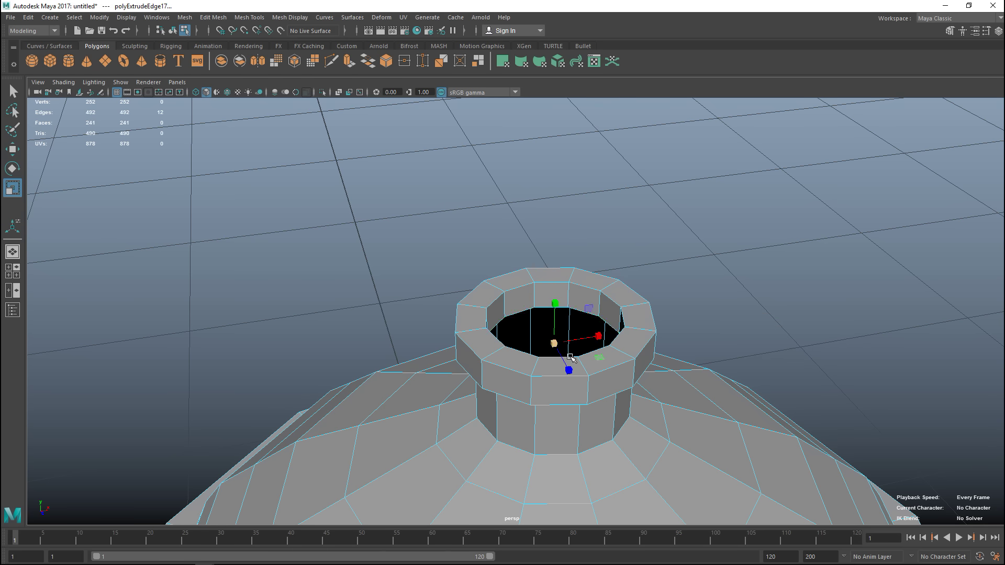
pyautogui.hotkey('ctrl', 'e')
pyautogui.press('w')
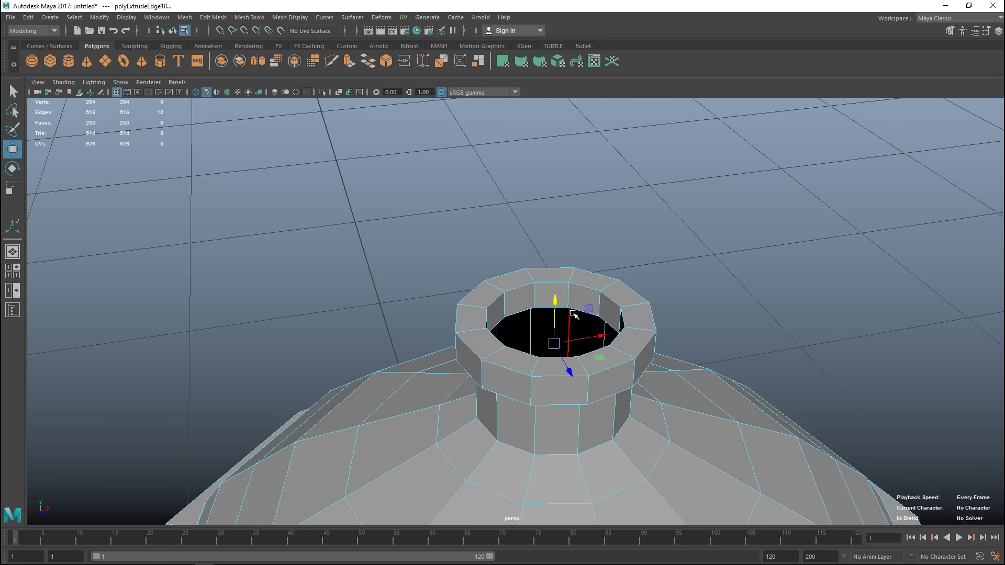
pyautogui.moveTo(556, 299); pyautogui.dragTo(597, 379)
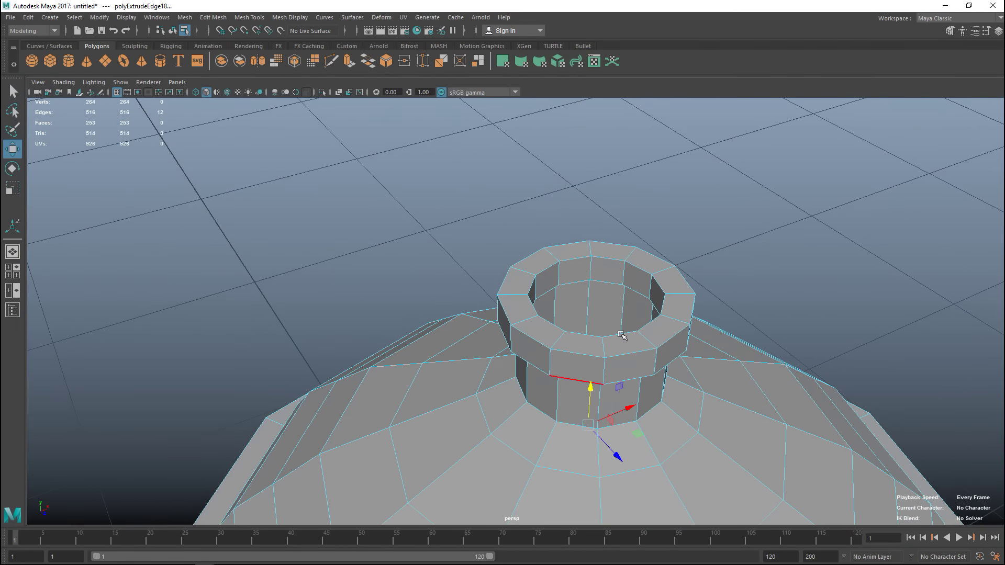
# Return the bottle to object mode and preview it smoothed, examining the neck, shoulder and body.
pyautogui.keyDown('alt'); pyautogui.moveTo(586, 337); pyautogui.dragTo(649, 284); pyautogui.keyUp('alt')
pyautogui.moveTo(479, 245); pyautogui.dragTo(544, 231, button='right')
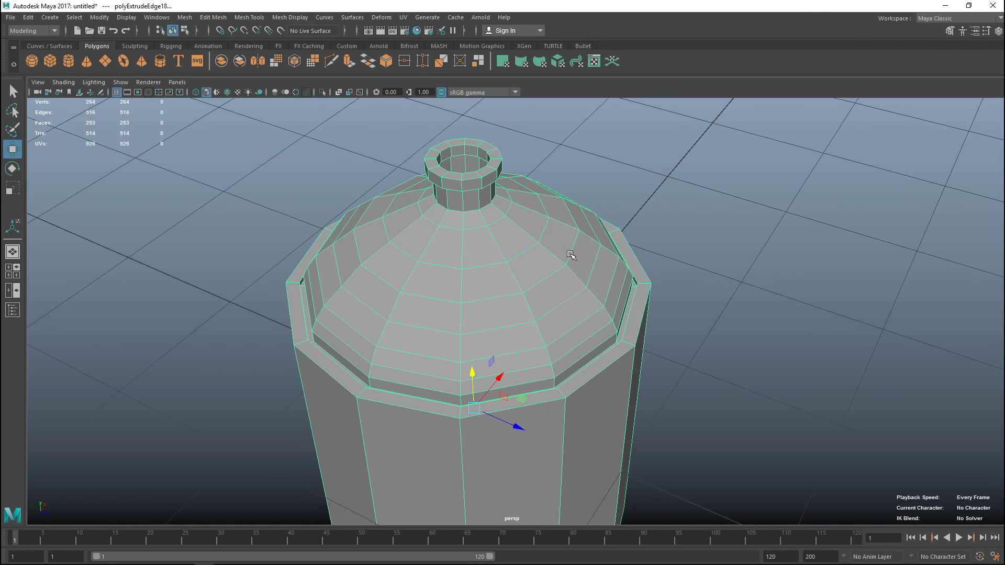
pyautogui.scroll(-3, 683, 335)
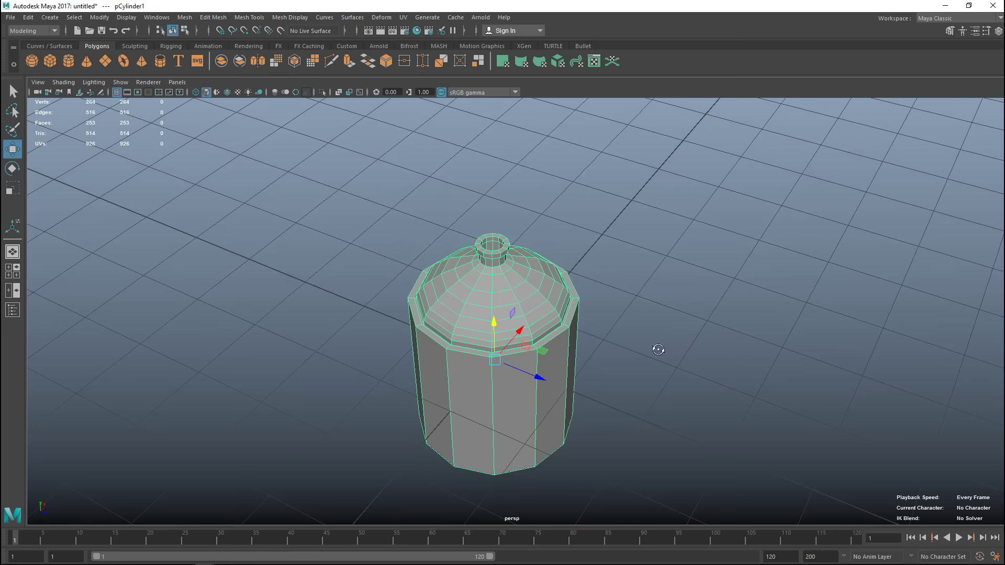
pyautogui.keyDown('alt'); pyautogui.moveTo(661, 359); pyautogui.dragTo(659, 344); pyautogui.keyUp('alt')
pyautogui.press('3')
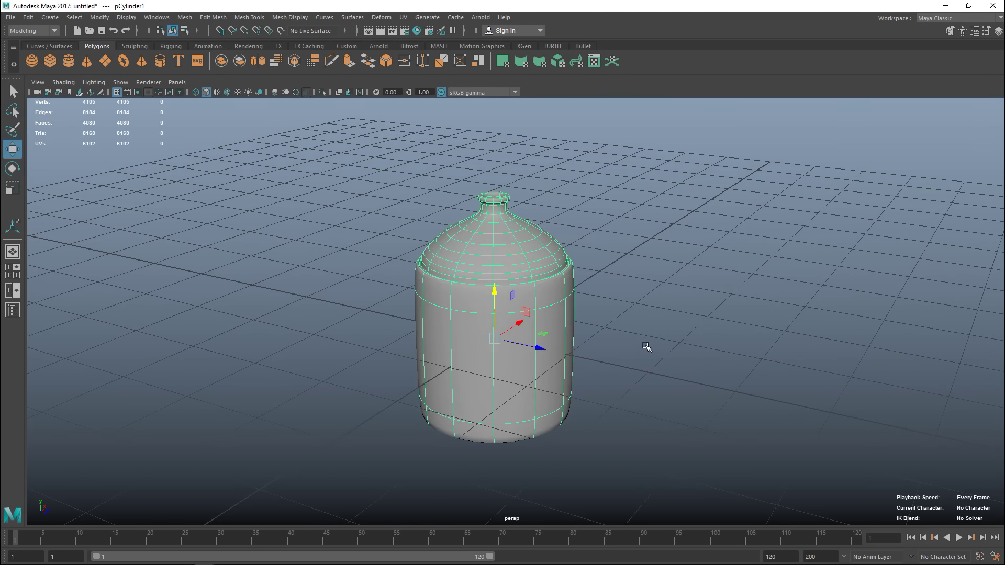
pyautogui.scroll(2, 649, 343)
pyautogui.keyDown('alt'); pyautogui.moveTo(652, 336); pyautogui.dragTo(648, 365); pyautogui.keyUp('alt')
pyautogui.click(654, 325)
pyautogui.click(488, 298)
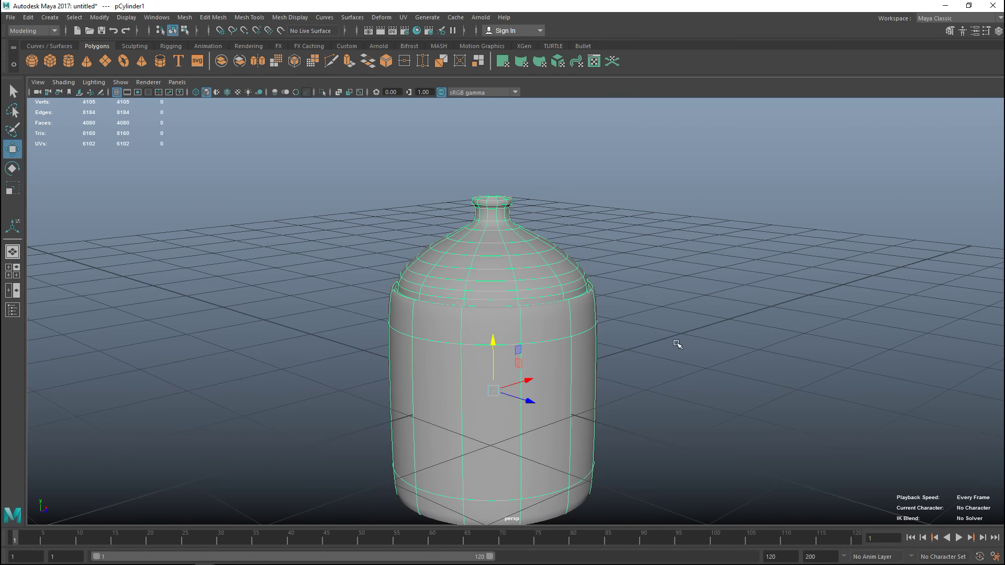
pyautogui.scroll(3, 668, 354)
pyautogui.keyDown('alt'); pyautogui.moveTo(669, 355); pyautogui.dragTo(669, 238, button='middle'); pyautogui.keyUp('alt')
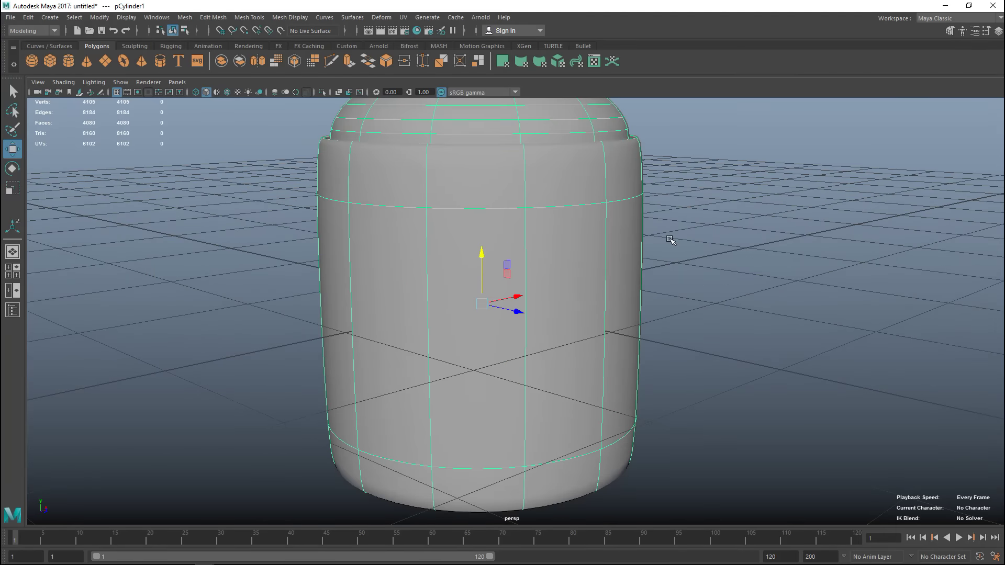
# Turn off the smooth preview and insert an edge loop around the body just below its upper rim.
pyautogui.press('1')
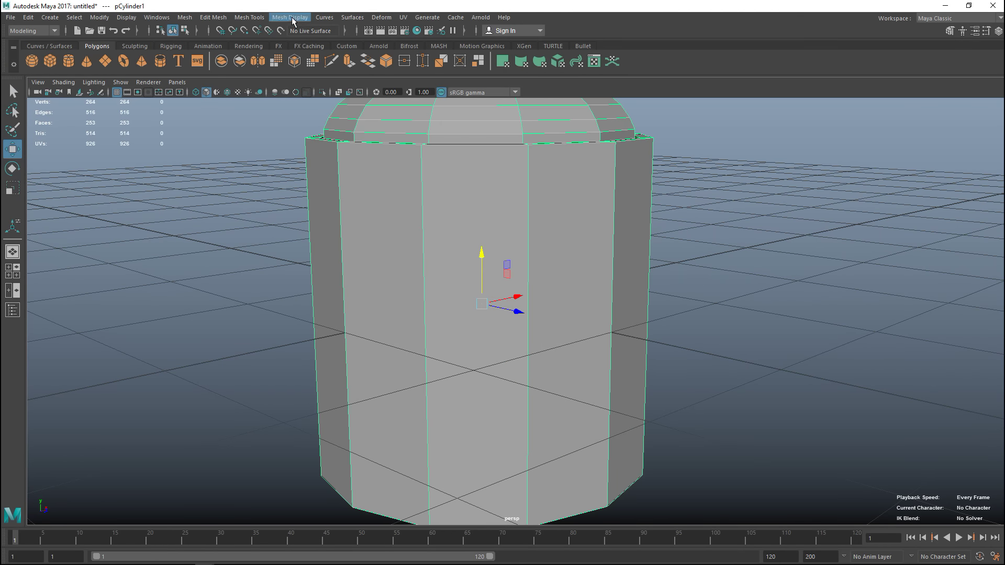
pyautogui.click(250, 17)
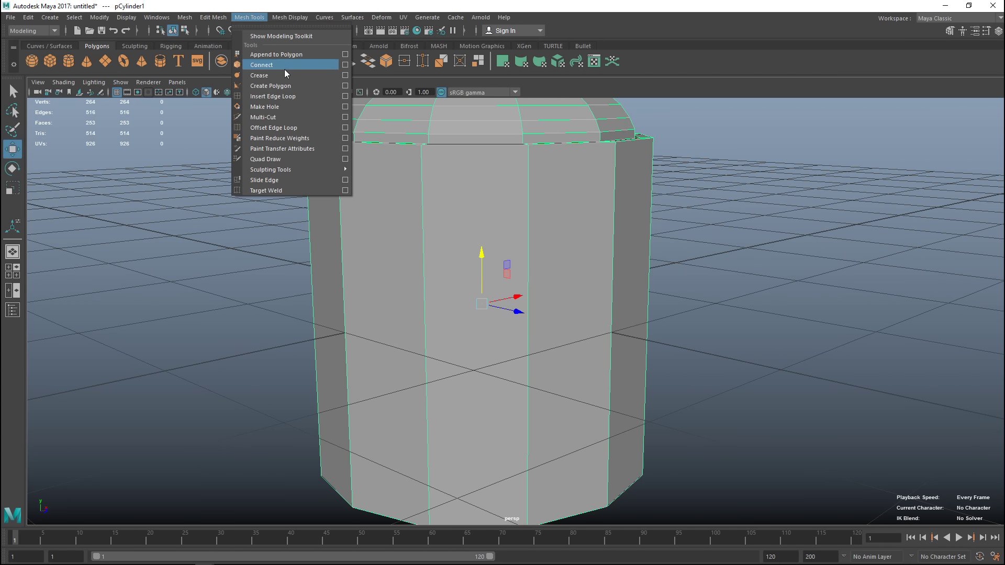
pyautogui.click(291, 97)
pyautogui.scroll(1, 575, 286)
pyautogui.keyDown('alt'); pyautogui.moveTo(586, 283); pyautogui.dragTo(628, 375, button='middle'); pyautogui.keyUp('alt')
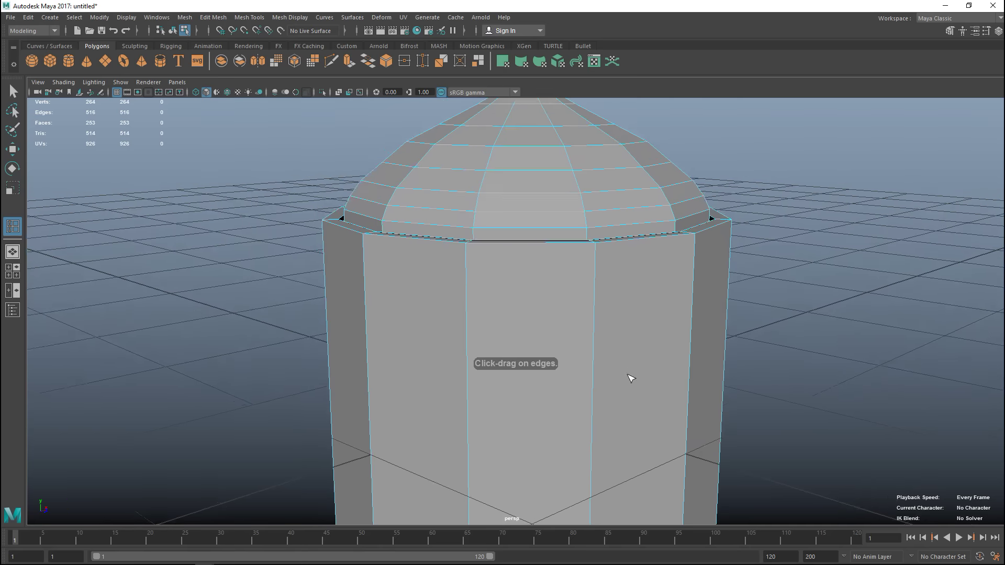
pyautogui.moveTo(469, 254); pyautogui.dragTo(466, 245)
pyautogui.keyDown('alt'); pyautogui.moveTo(483, 323); pyautogui.dragTo(414, 81, button='middle'); pyautogui.keyUp('alt')
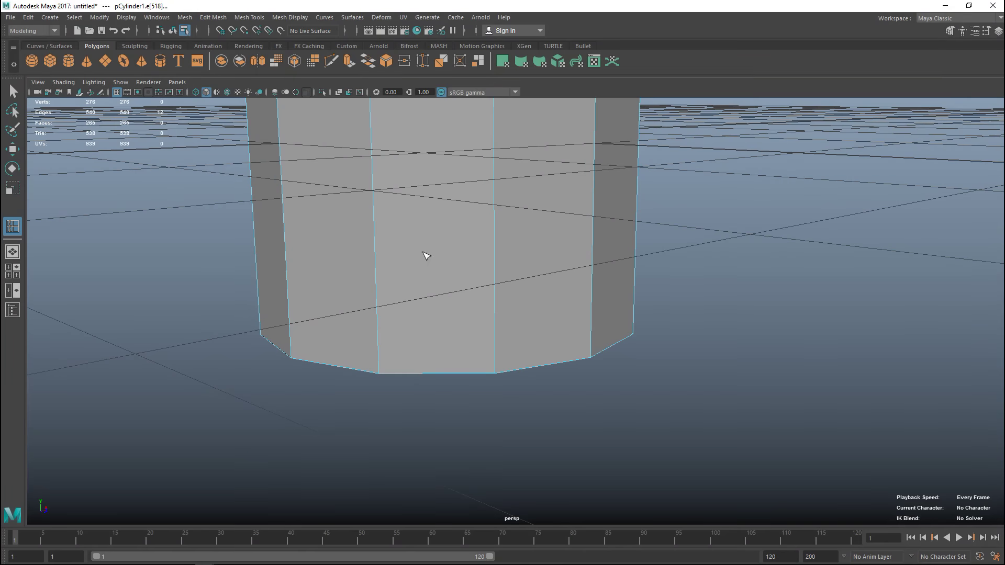
pyautogui.moveTo(383, 371); pyautogui.dragTo(393, 375)
# Insert two edge loops around the flat top of the body's rim, near its inner and outer edges.
pyautogui.keyDown('alt'); pyautogui.moveTo(463, 323); pyautogui.dragTo(481, 461, button='middle'); pyautogui.keyUp('alt')
pyautogui.keyDown('alt'); pyautogui.moveTo(494, 363); pyautogui.dragTo(516, 471, button='middle'); pyautogui.keyUp('alt')
pyautogui.keyDown('alt'); pyautogui.moveTo(510, 345); pyautogui.dragTo(516, 426); pyautogui.keyUp('alt')
pyautogui.keyDown('alt'); pyautogui.moveTo(518, 350); pyautogui.dragTo(523, 209, button='middle'); pyautogui.keyUp('alt')
pyautogui.scroll(5, 529, 340)
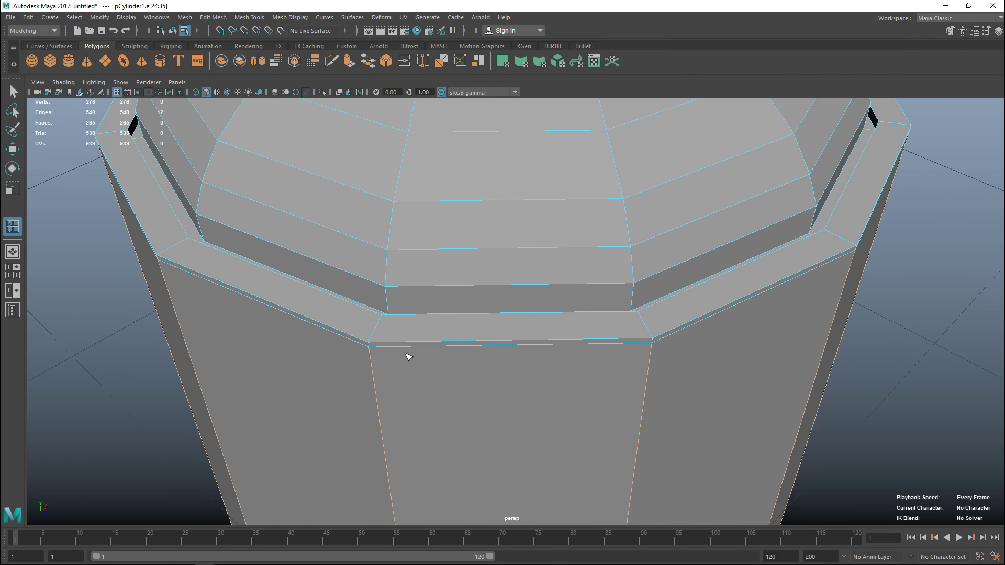
pyautogui.click(385, 319)
pyautogui.click(374, 343)
# Insert supporting edge loops around the bottle's lip, near the upper and lower edges of its outer face and along its inner rim.
pyautogui.scroll(-4, 530, 271)
pyautogui.keyDown('alt'); pyautogui.moveTo(529, 271); pyautogui.dragTo(617, 468); pyautogui.keyUp('alt')
pyautogui.scroll(4, 617, 468)
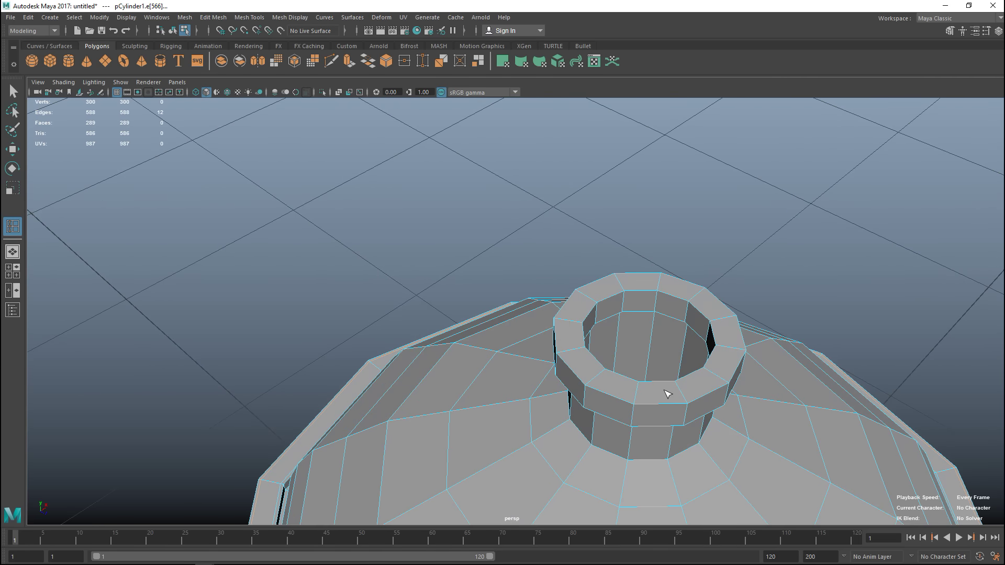
pyautogui.keyDown('alt'); pyautogui.moveTo(666, 393); pyautogui.dragTo(594, 424, button='middle'); pyautogui.keyUp('alt')
pyautogui.keyDown('alt'); pyautogui.moveTo(595, 424); pyautogui.dragTo(595, 379); pyautogui.keyUp('alt')
pyautogui.keyDown('alt'); pyautogui.moveTo(583, 364); pyautogui.dragTo(598, 524, button='middle'); pyautogui.keyUp('alt')
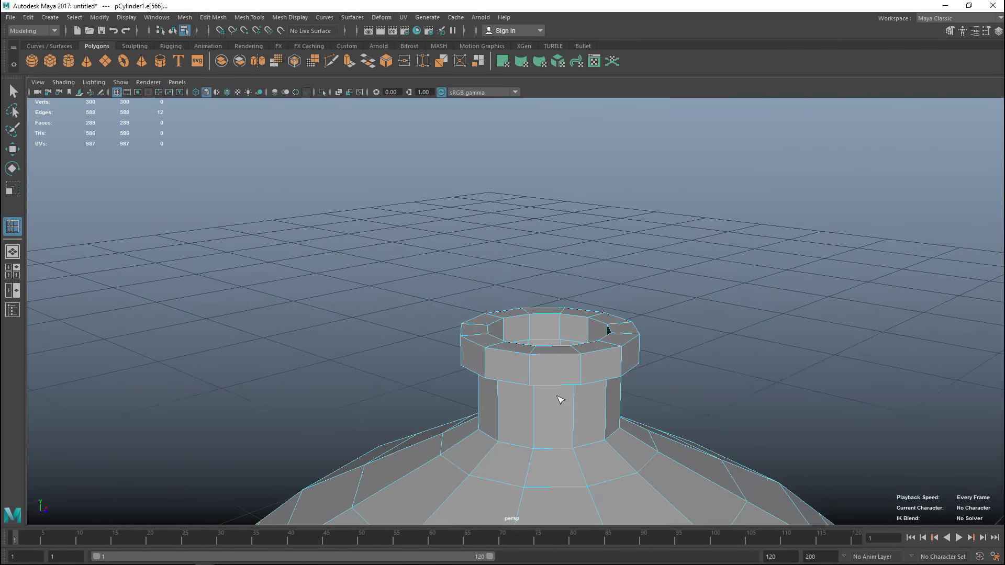
pyautogui.click(536, 359)
pyautogui.click(536, 386)
pyautogui.keyDown('alt'); pyautogui.moveTo(560, 386); pyautogui.dragTo(559, 448); pyautogui.keyUp('alt')
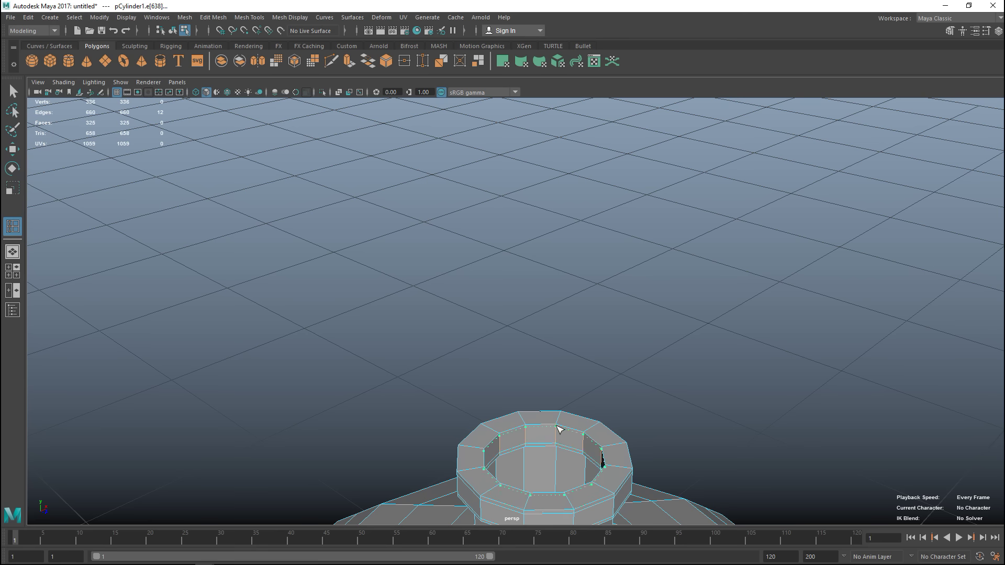
pyautogui.press('q')
# Preview the whole bottle smoothed in object mode and inspect how the new edge loops sharpen the rim and lip.
pyautogui.scroll(-10, 539, 309)
pyautogui.moveTo(546, 242); pyautogui.dragTo(597, 228, button='right')
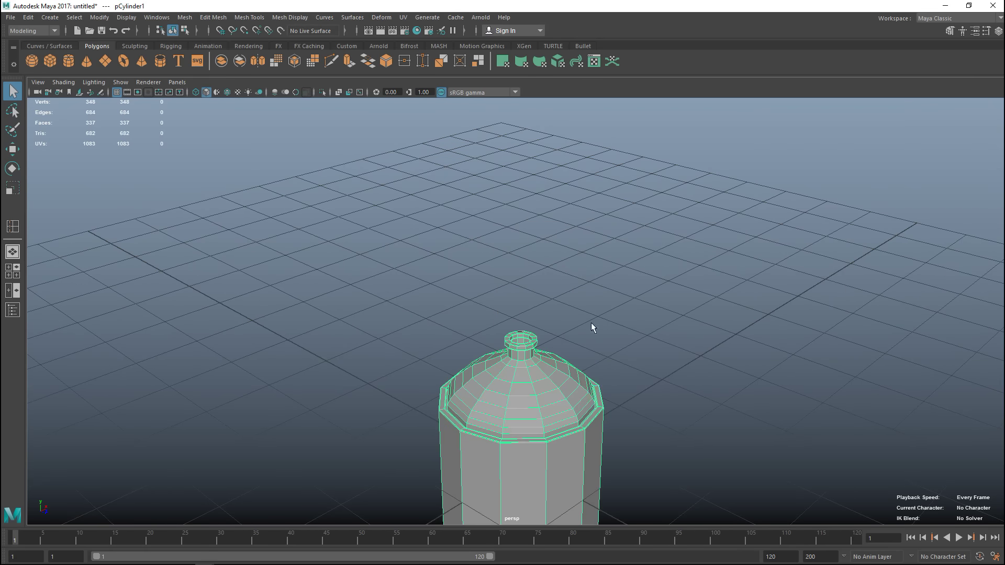
pyautogui.press('3')
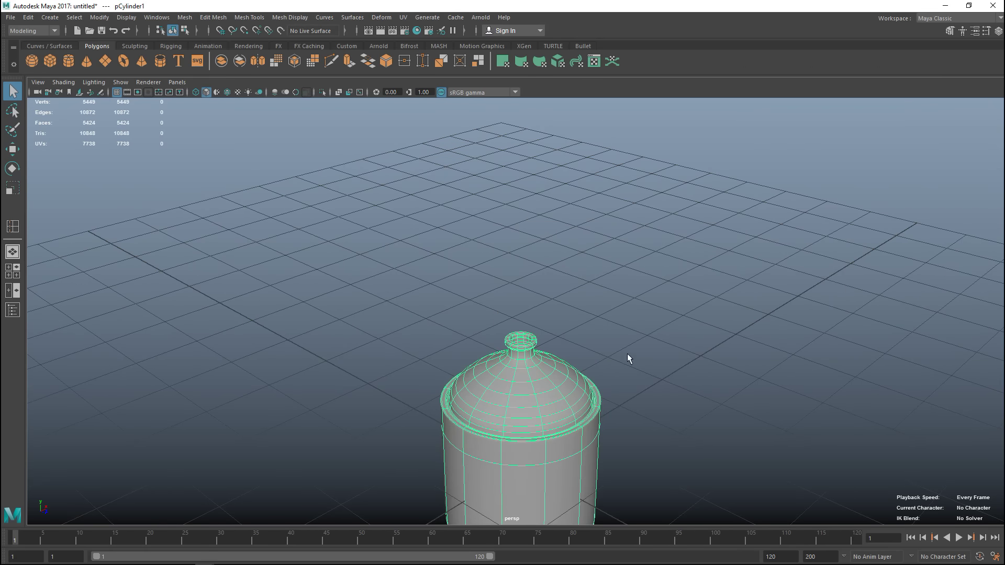
pyautogui.press('f')
pyautogui.click(664, 340)
pyautogui.keyDown('alt'); pyautogui.moveTo(664, 339); pyautogui.dragTo(583, 312); pyautogui.keyUp('alt')
pyautogui.click(480, 238)
pyautogui.keyDown('alt'); pyautogui.moveTo(491, 258); pyautogui.dragTo(619, 274, button='right'); pyautogui.keyUp('alt')
pyautogui.keyDown('alt'); pyautogui.moveTo(620, 274); pyautogui.dragTo(685, 363, button='middle'); pyautogui.keyUp('alt')
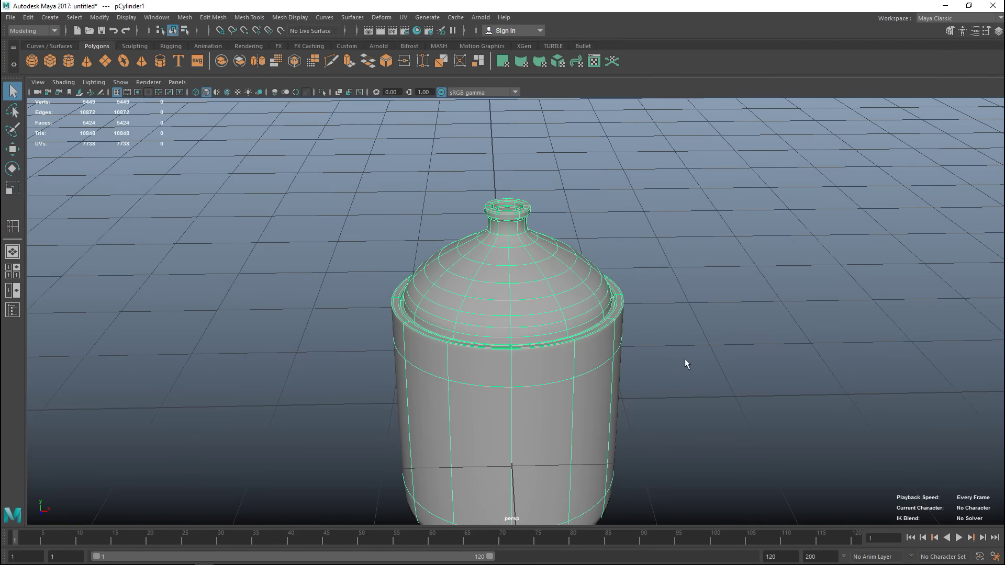
# Turn off the smooth preview and delete one dome face near the neck and one near the dome's base in the same column.
pyautogui.press('1')
pyautogui.keyDown('alt'); pyautogui.moveTo(649, 306); pyautogui.dragTo(604, 348); pyautogui.keyUp('alt')
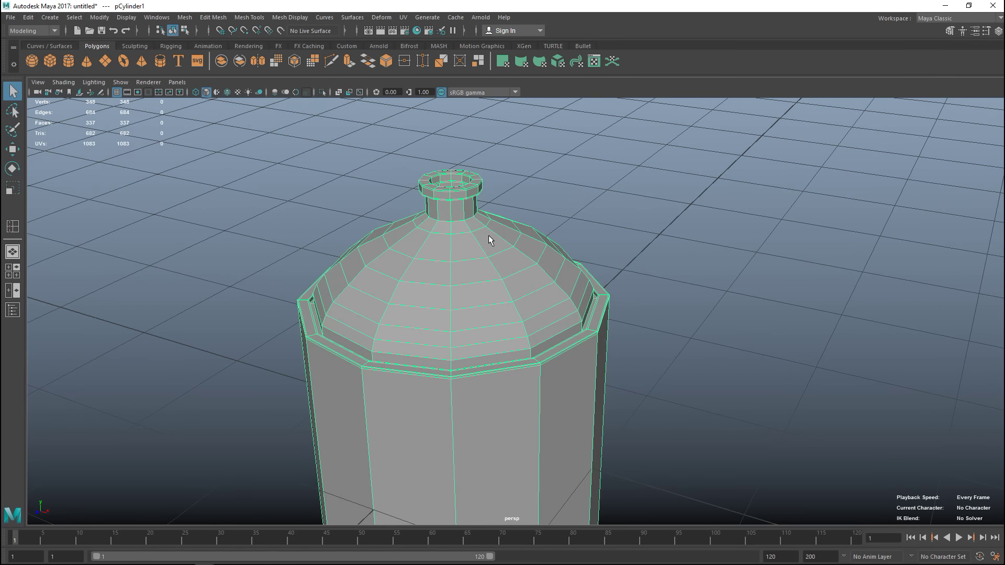
pyautogui.moveTo(509, 237); pyautogui.dragTo(502, 271, button='right')
pyautogui.click(503, 232)
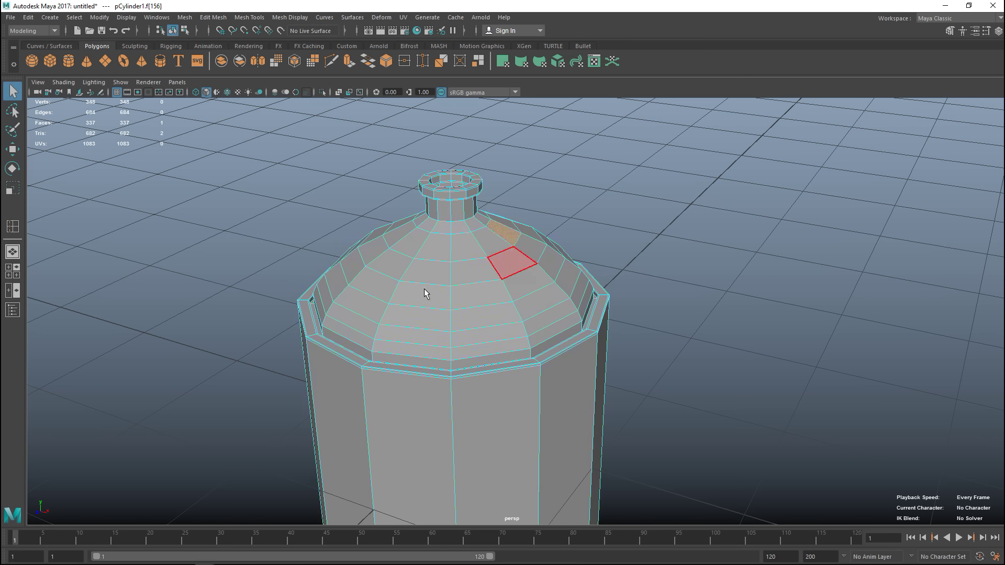
pyautogui.click(13, 270)
pyautogui.press('space')
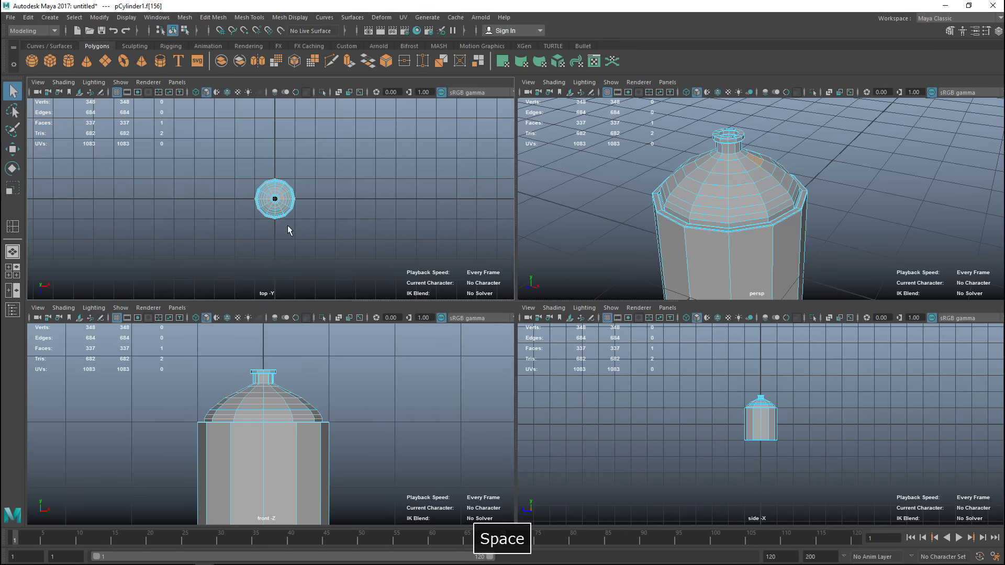
pyautogui.scroll(10, 409, 312)
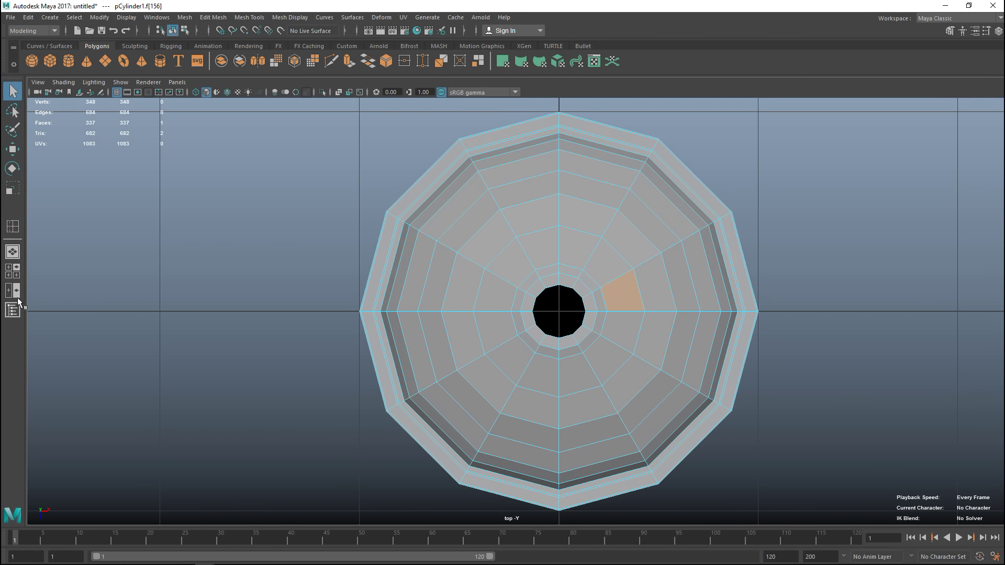
pyautogui.click(12, 271)
pyautogui.press('space')
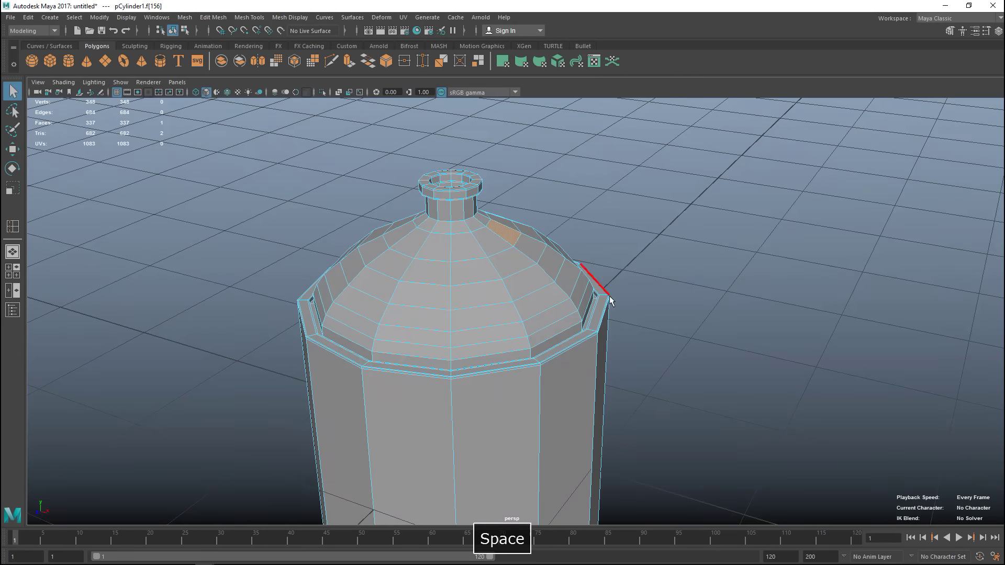
pyautogui.keyDown('alt'); pyautogui.moveTo(680, 338); pyautogui.dragTo(523, 362); pyautogui.keyUp('alt')
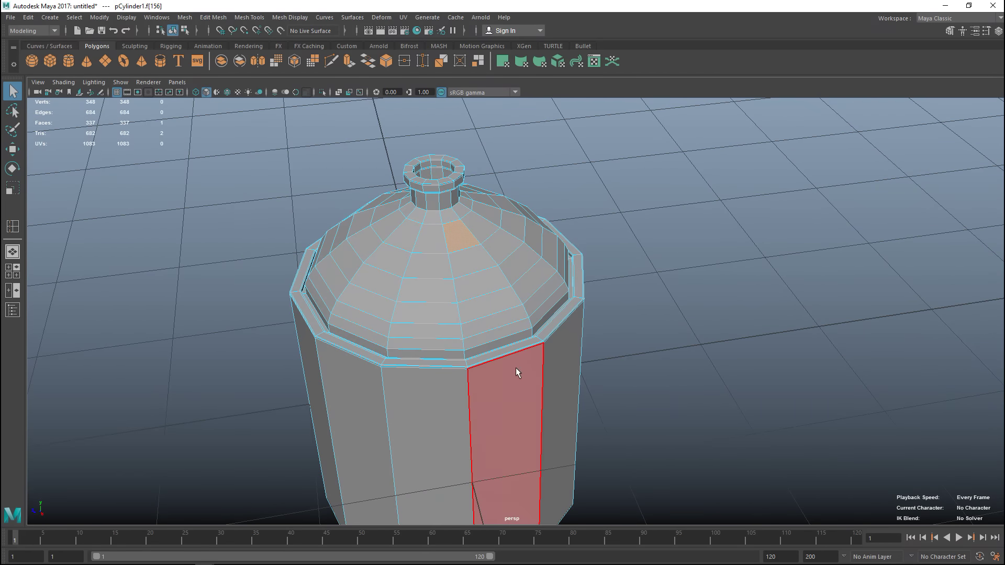
pyautogui.keyDown('shift'); pyautogui.click(496, 325); pyautogui.keyUp('shift')
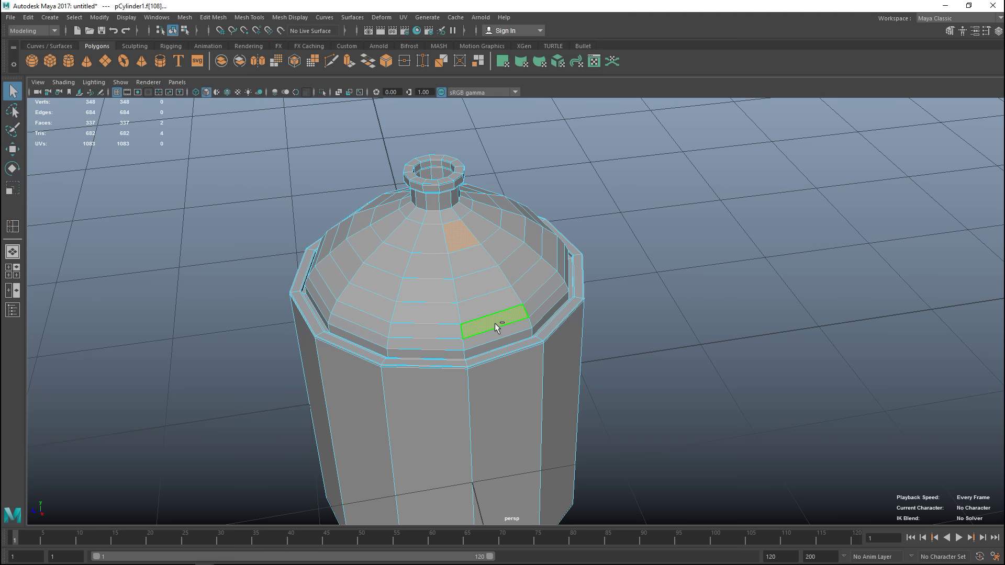
pyautogui.press('Delete')
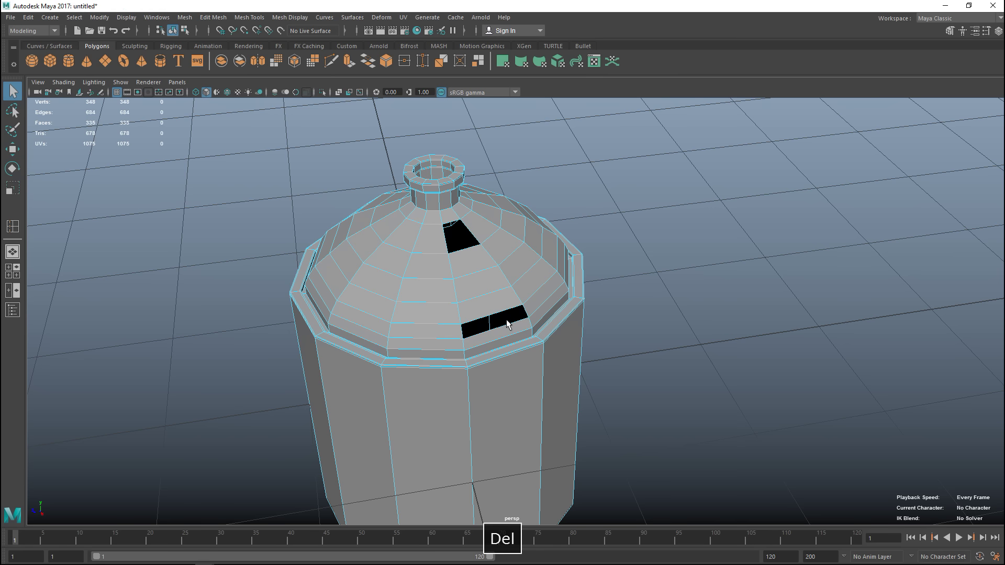
# Try to bridge the borders of the two dome holes with a Smooth path + curve bridge of 20 divisions in automatic direction.
pyautogui.keyDown('alt'); pyautogui.moveTo(588, 321); pyautogui.dragTo(623, 341); pyautogui.keyUp('alt')
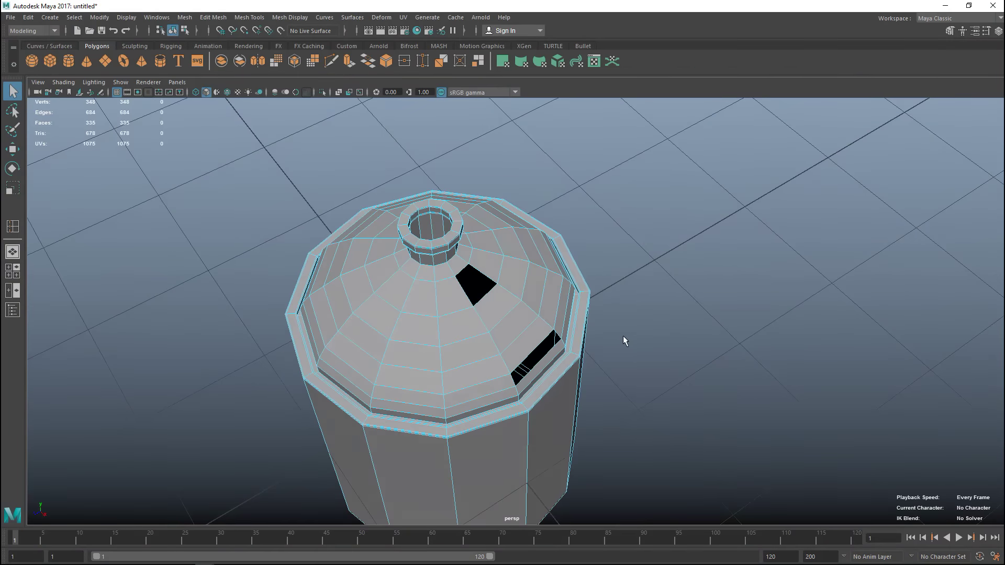
pyautogui.scroll(4, 623, 341)
pyautogui.moveTo(458, 240); pyautogui.dragTo(451, 255, button='right')
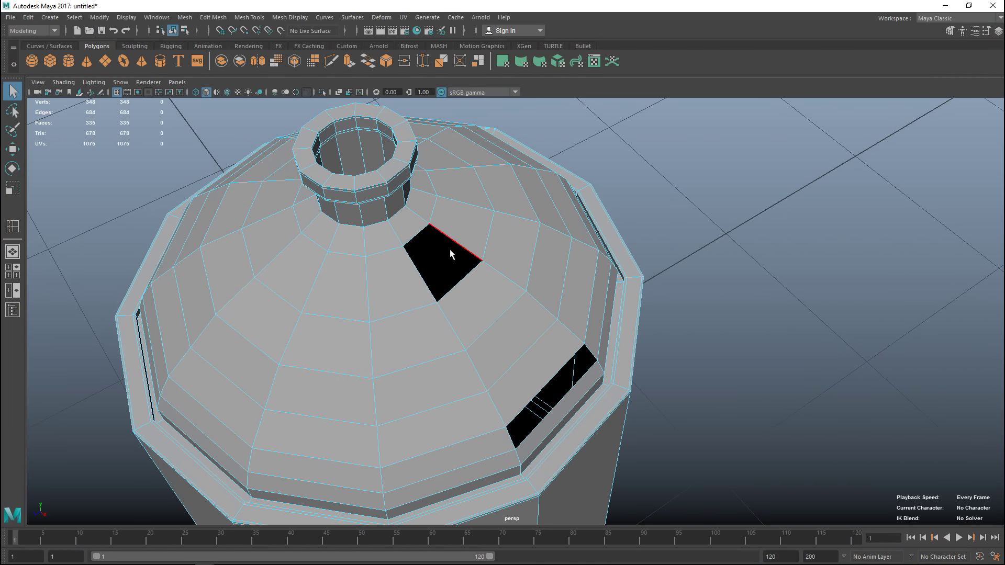
pyautogui.doubleClick(456, 247)
pyautogui.keyDown('shift'); pyautogui.doubleClick(529, 404); pyautogui.keyUp('shift')
pyautogui.click(213, 17)
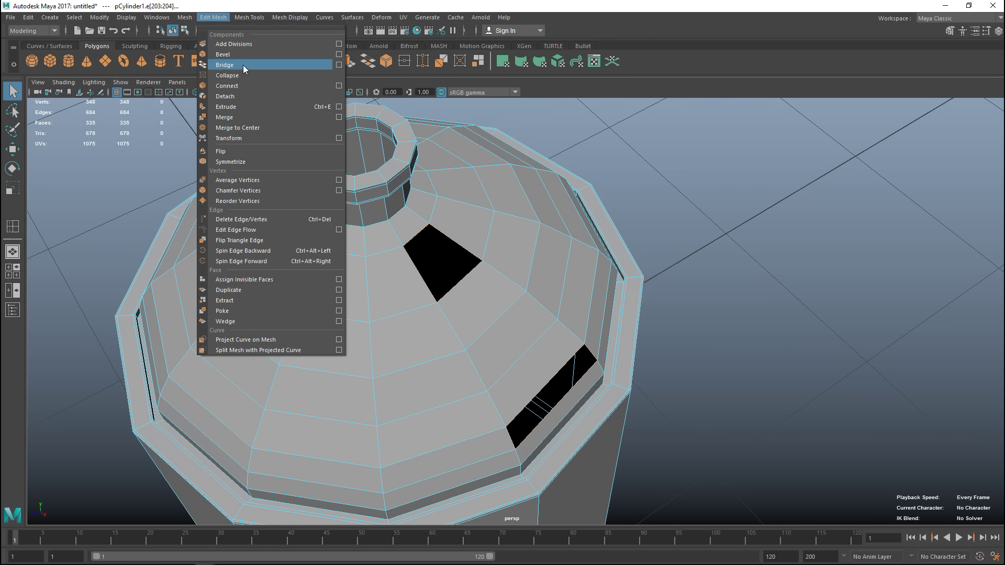
pyautogui.click(339, 64)
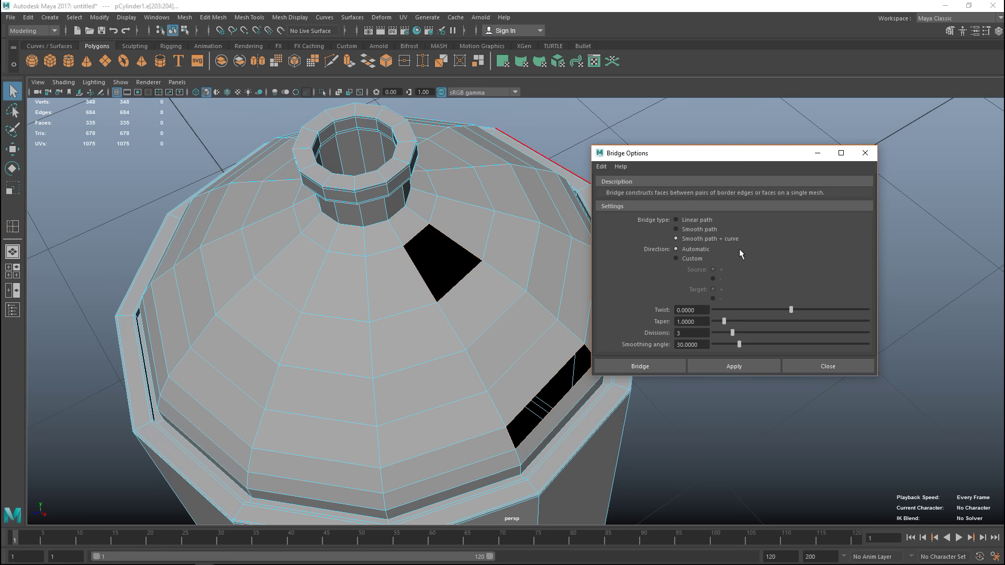
pyautogui.moveTo(733, 159); pyautogui.dragTo(782, 52)
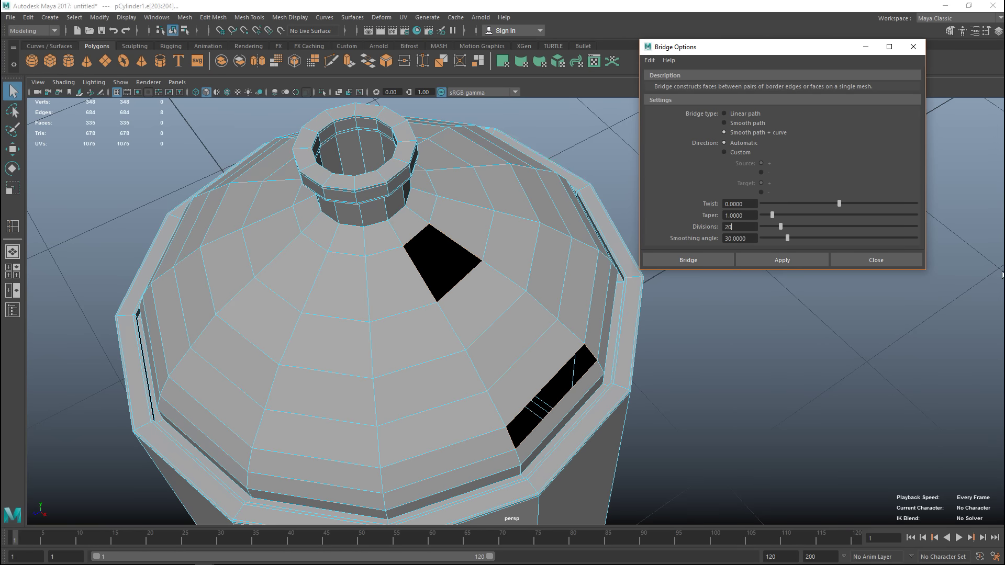
pyautogui.click(702, 259)
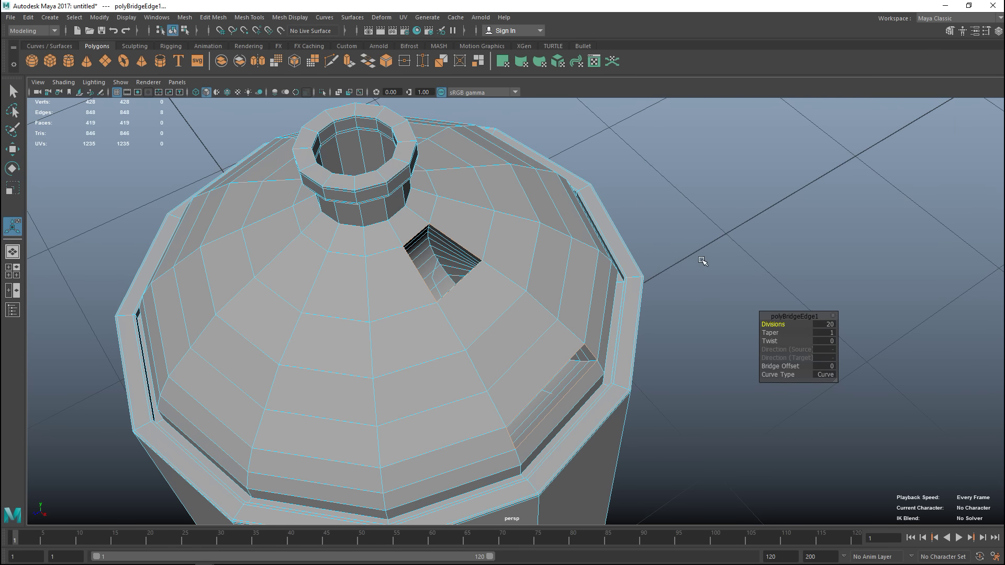
# Check the bridge from the side and undo it so both dome holes are open again.
pyautogui.keyDown('alt'); pyautogui.moveTo(686, 278); pyautogui.dragTo(714, 263); pyautogui.keyUp('alt')
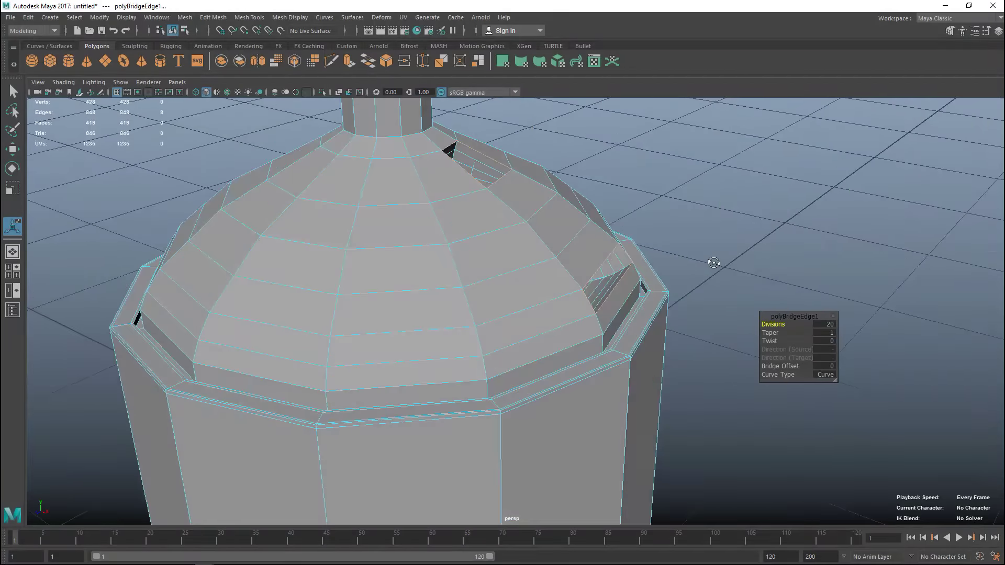
pyautogui.hotkey('ctrl', 'z')
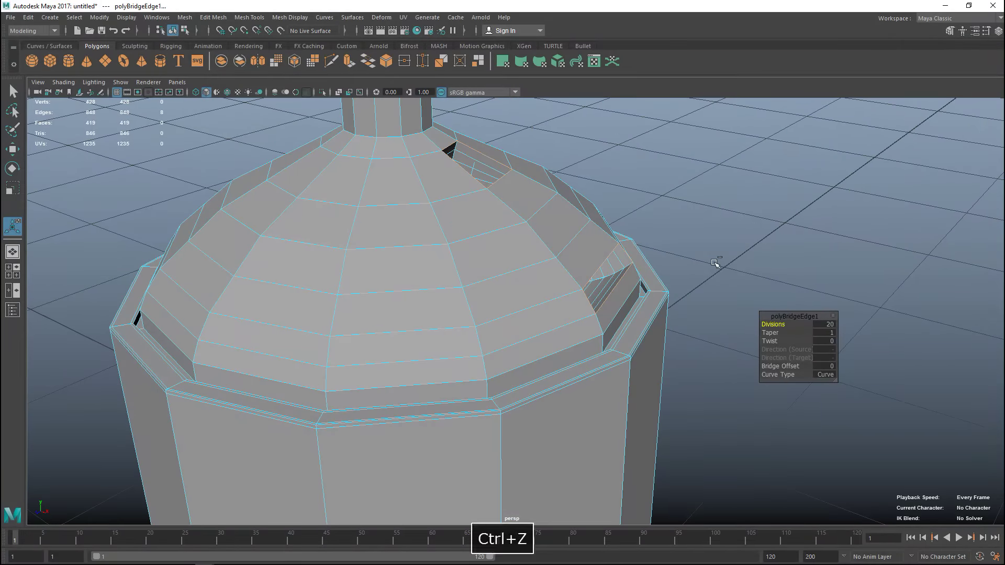
pyautogui.hotkey('ctrl', 'z')
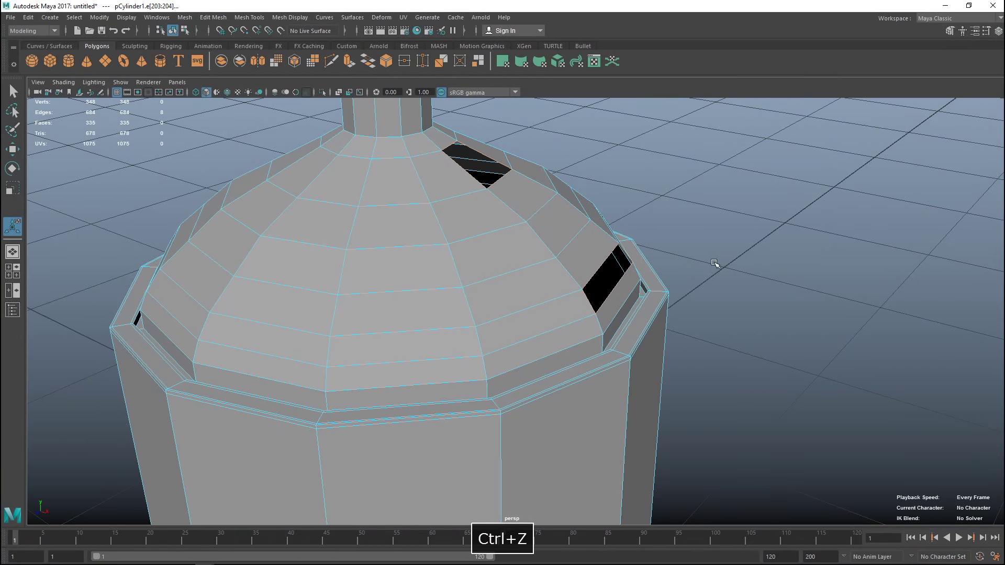
# Select the border edges around both the hole near the neck and the hole near the dome's base.
pyautogui.scroll(3, 714, 264)
pyautogui.keyDown('alt'); pyautogui.moveTo(775, 263); pyautogui.dragTo(744, 359, button='middle'); pyautogui.keyUp('alt')
pyautogui.click(773, 357)
pyautogui.click(611, 382)
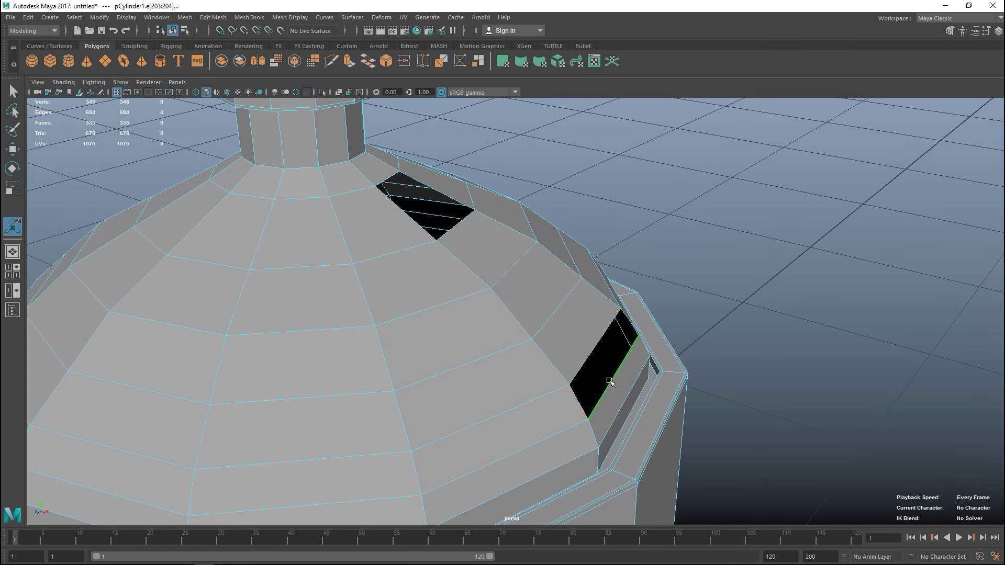
pyautogui.keyDown('shift'); pyautogui.click(403, 211); pyautogui.keyUp('shift')
# Try the 20-division Smooth path + curve bridge between the selected borders again, with automatic direction, and try adjusting its bridge offset.
pyautogui.click(249, 18)
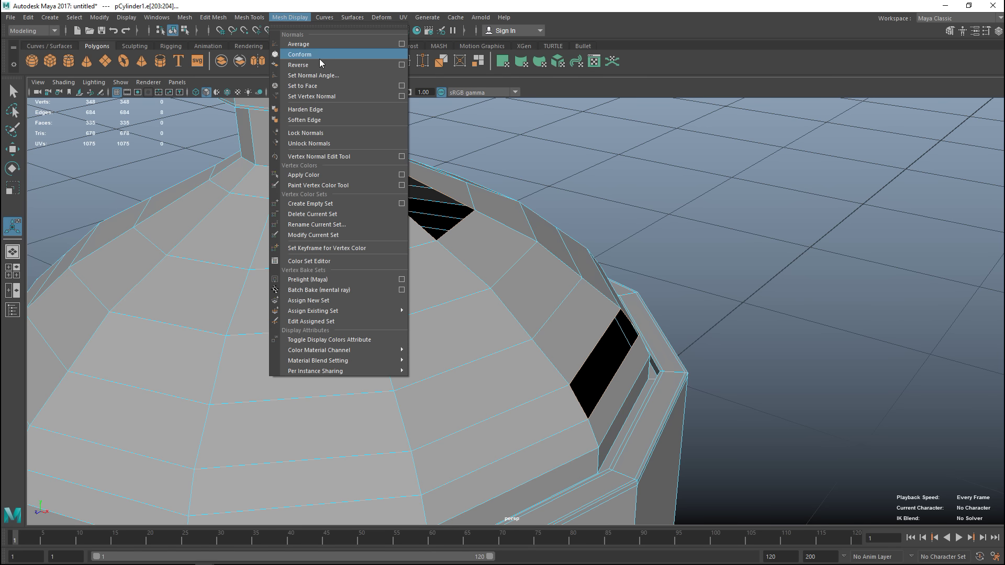
pyautogui.moveTo(178, 18)
pyautogui.moveTo(214, 18)
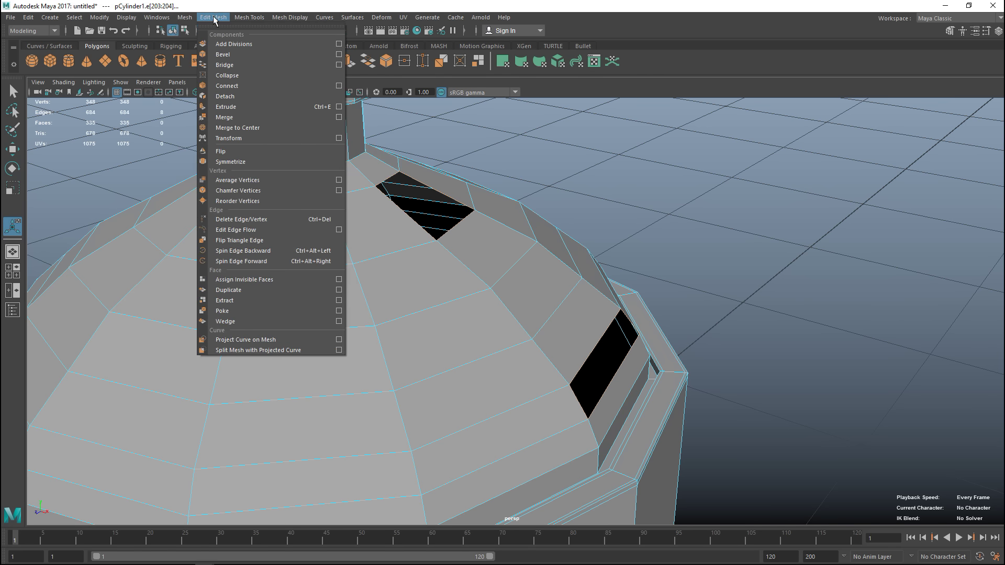
pyautogui.click(339, 65)
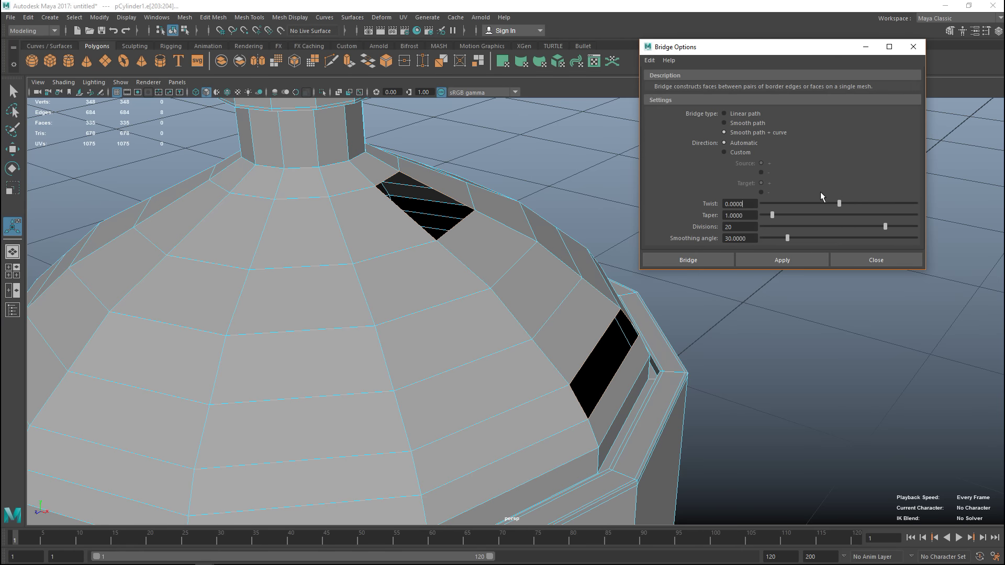
pyautogui.click(779, 262)
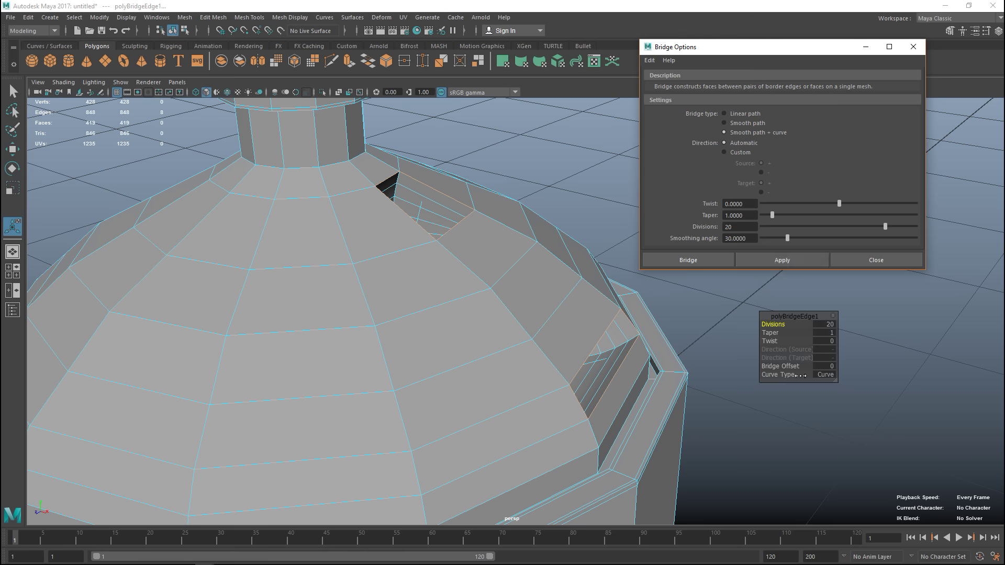
pyautogui.moveTo(777, 367)
pyautogui.mouseDown()
pyautogui.moveTo(835, 366)
pyautogui.moveTo(763, 368)
pyautogui.mouseUp()
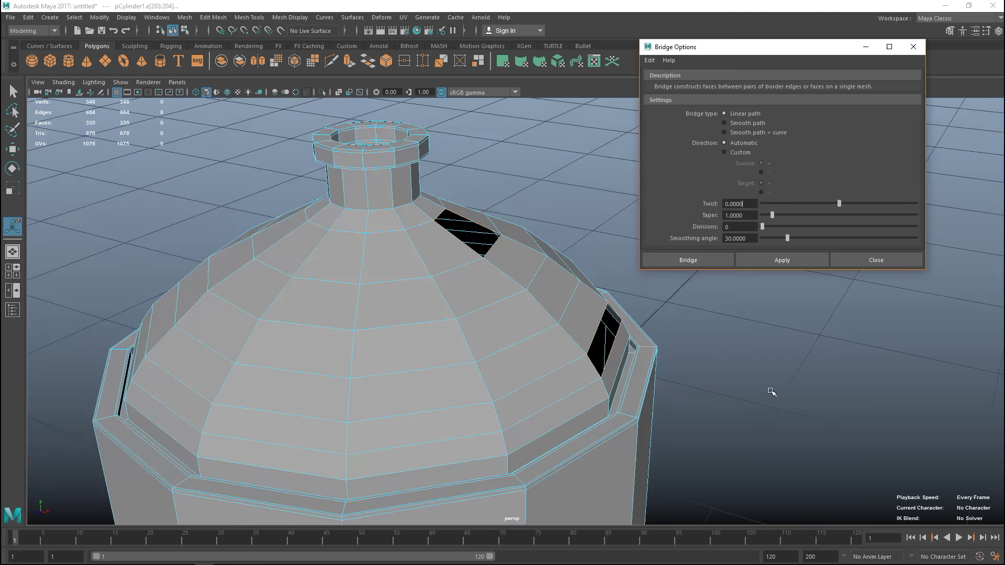
pyautogui.press('F9')
# Reset the bridge options, bridge the holes as a Smooth path + curve with Custom direction and 20 divisions, and return to object mode.
pyautogui.click(649, 61)
pyautogui.click(674, 81)
pyautogui.click(725, 152)
pyautogui.write('20')
pyautogui.click(774, 260)
pyautogui.scroll(-3, 709, 356)
pyautogui.keyDown('alt'); pyautogui.moveTo(709, 356); pyautogui.dragTo(628, 398); pyautogui.keyUp('alt')
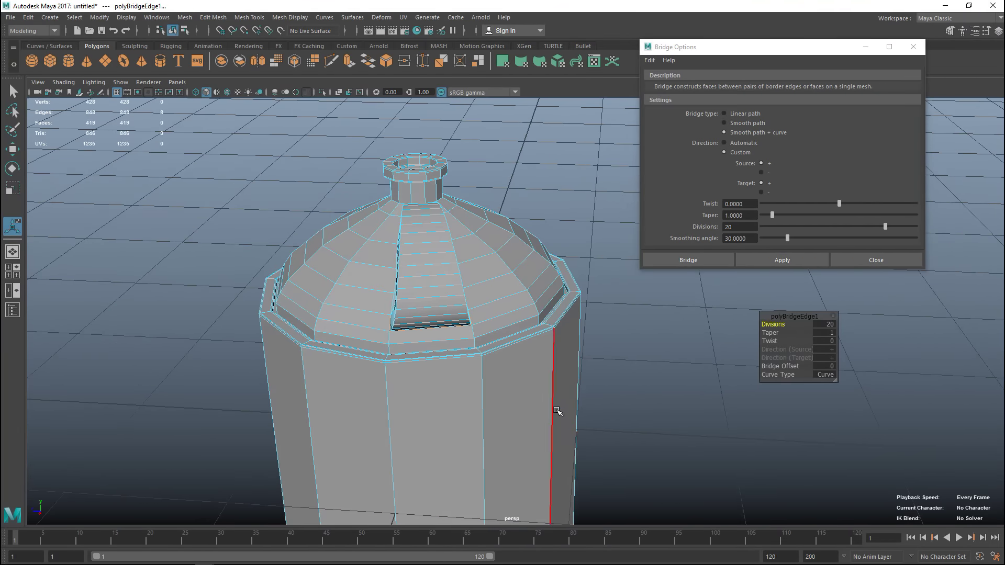
pyautogui.scroll(6, 557, 410)
pyautogui.keyDown('alt'); pyautogui.moveTo(637, 450); pyautogui.dragTo(534, 404); pyautogui.keyUp('alt')
pyautogui.moveTo(426, 266); pyautogui.dragTo(482, 224, button='right')
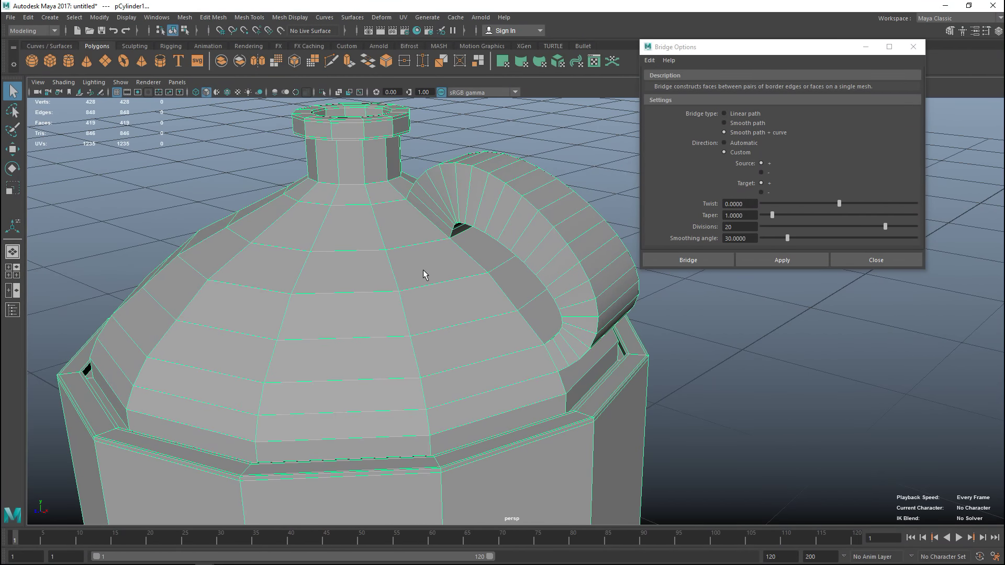
# Preview the jug smoothed, close the bridge options and compare the handle's smoothed and unsmoothed shapes.
pyautogui.press('3')
pyautogui.keyDown('alt'); pyautogui.moveTo(424, 270); pyautogui.dragTo(708, 375); pyautogui.keyUp('alt')
pyautogui.click(875, 259)
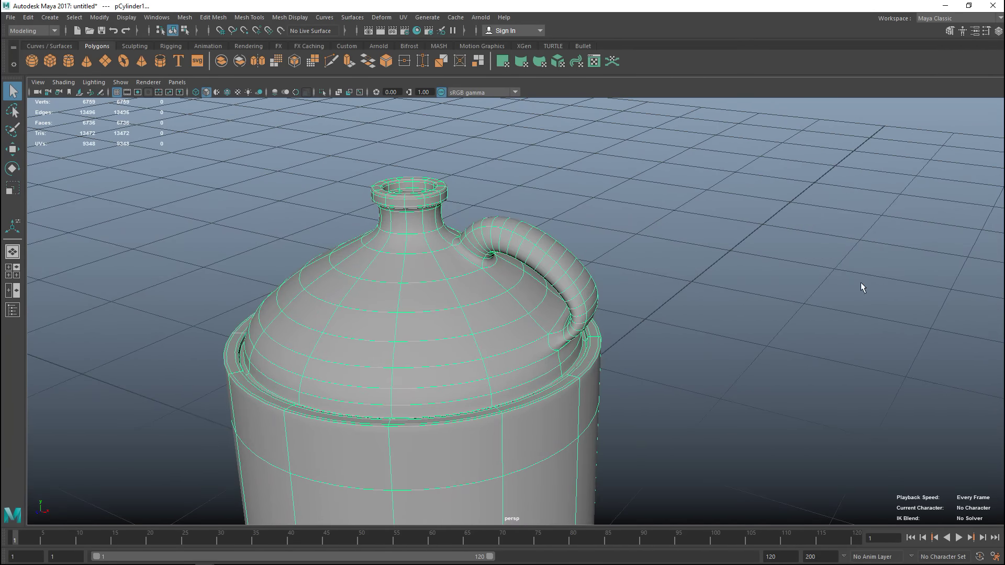
pyautogui.scroll(3, 801, 356)
pyautogui.keyDown('alt'); pyautogui.moveTo(800, 356); pyautogui.dragTo(803, 387, button='middle'); pyautogui.keyUp('alt')
pyautogui.moveTo(803, 388)
pyautogui.keyDown('alt'); pyautogui.mouseDown()
pyautogui.moveTo(809, 377)
pyautogui.moveTo(784, 389)
pyautogui.mouseUp(); pyautogui.keyUp('alt')
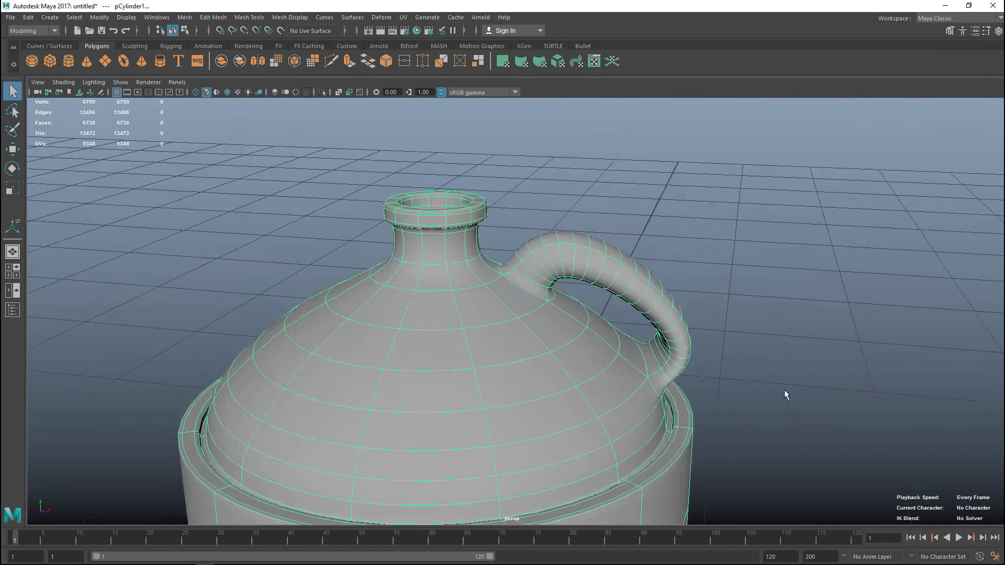
pyautogui.press('1')
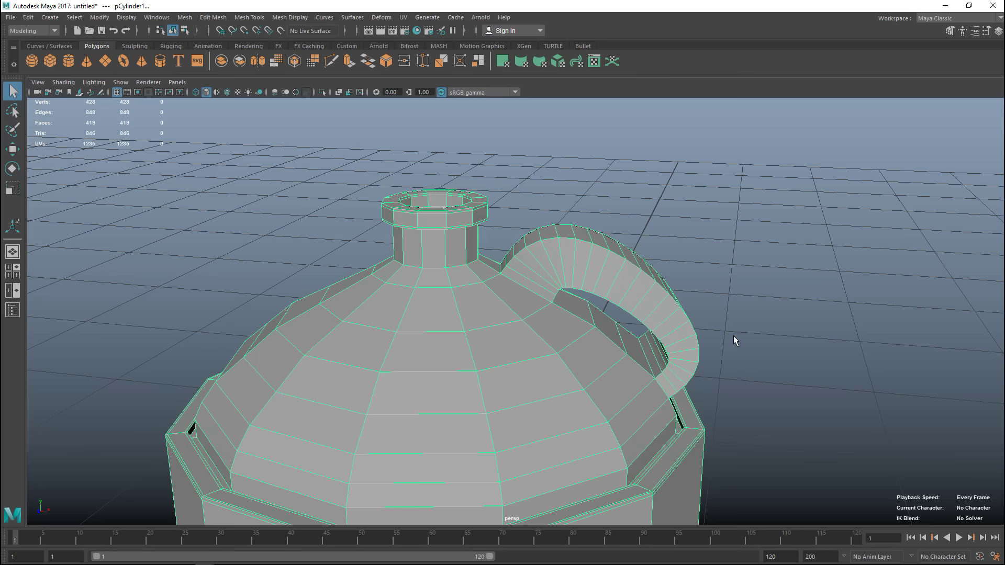
pyautogui.press('3')
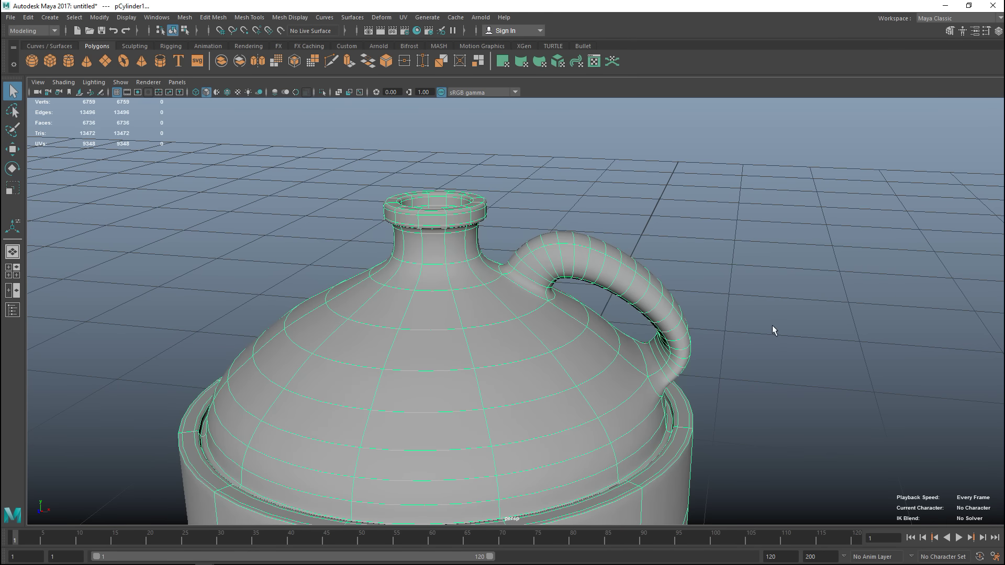
pyautogui.press('1')
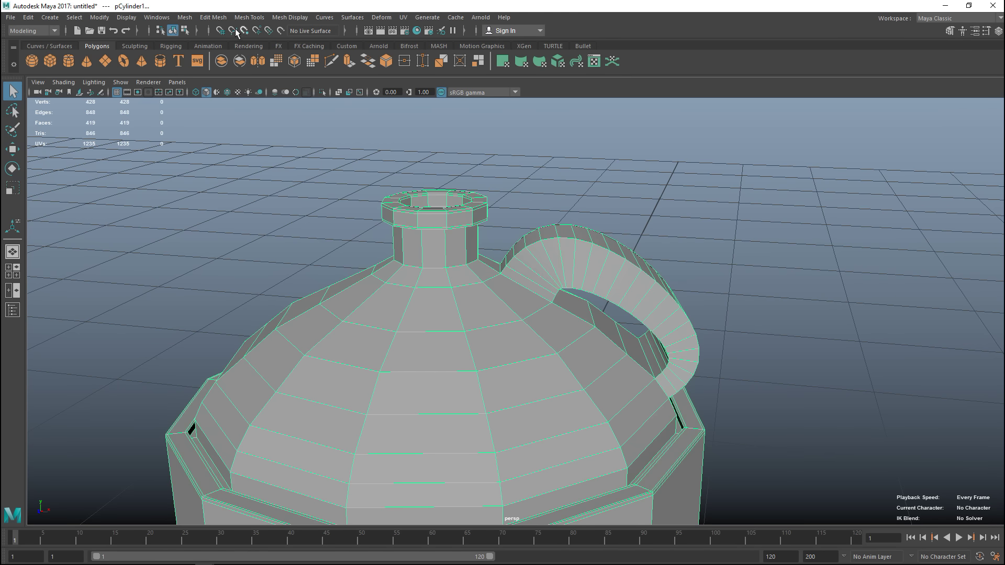
# Try smoothing the whole jug mesh with one division and inspect the rim and handle without the selection highlight.
pyautogui.click(184, 17)
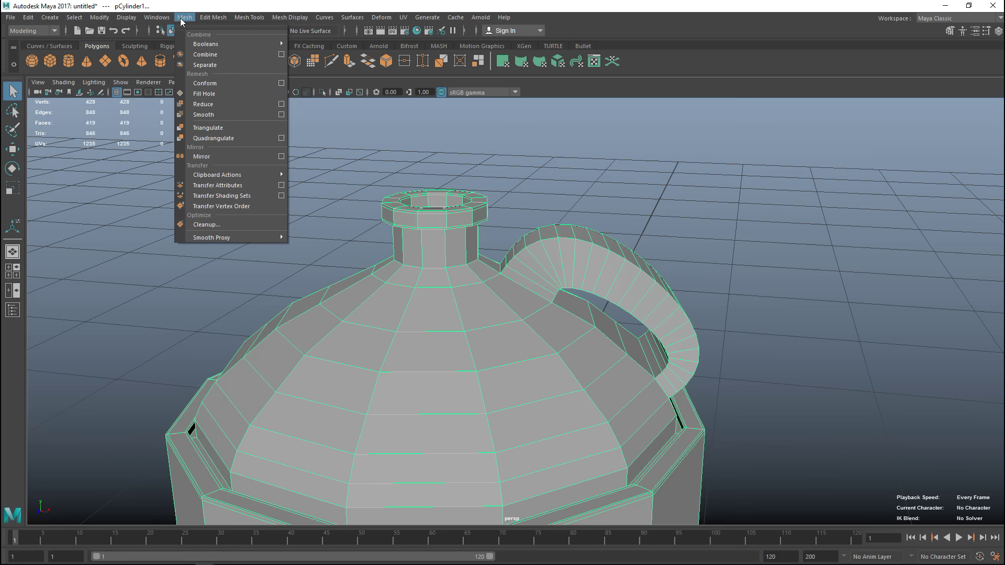
pyautogui.click(224, 115)
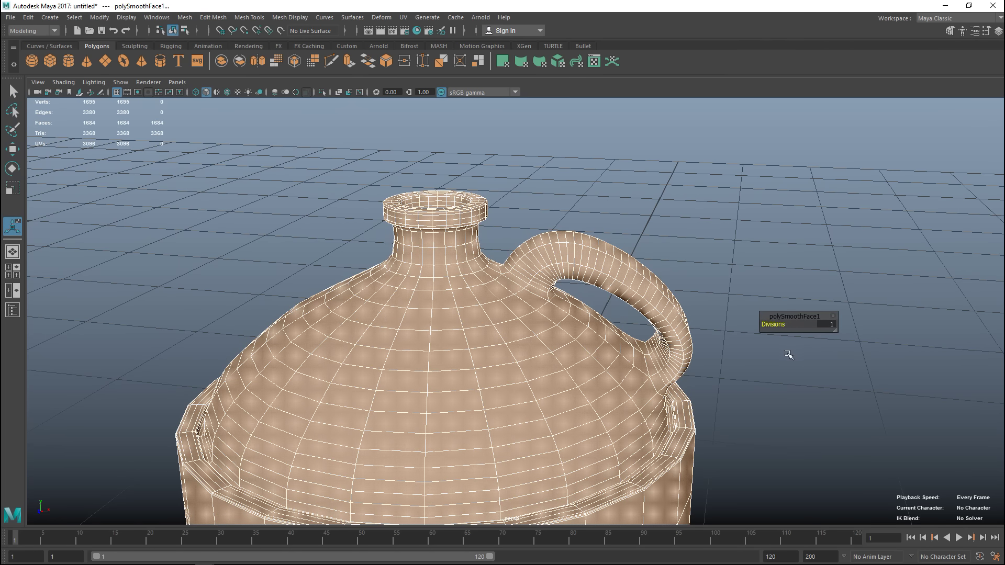
pyautogui.keyDown('alt'); pyautogui.moveTo(742, 338); pyautogui.dragTo(764, 366); pyautogui.keyUp('alt')
pyautogui.click(710, 210)
pyautogui.click(747, 414)
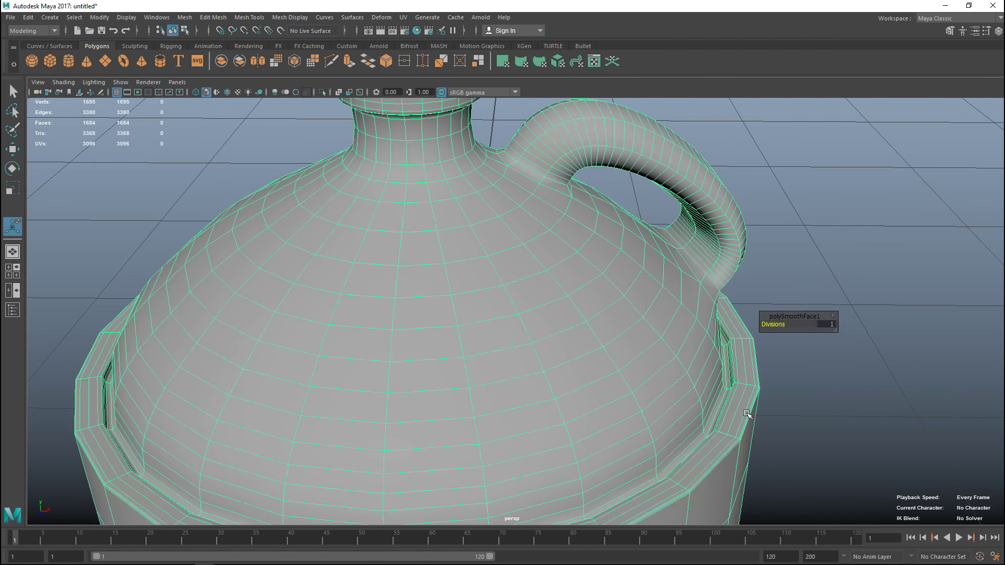
# Undo the one-division mesh smoothing and restore the selection of the low-poly jug.
pyautogui.hotkey('ctrl', 'z')
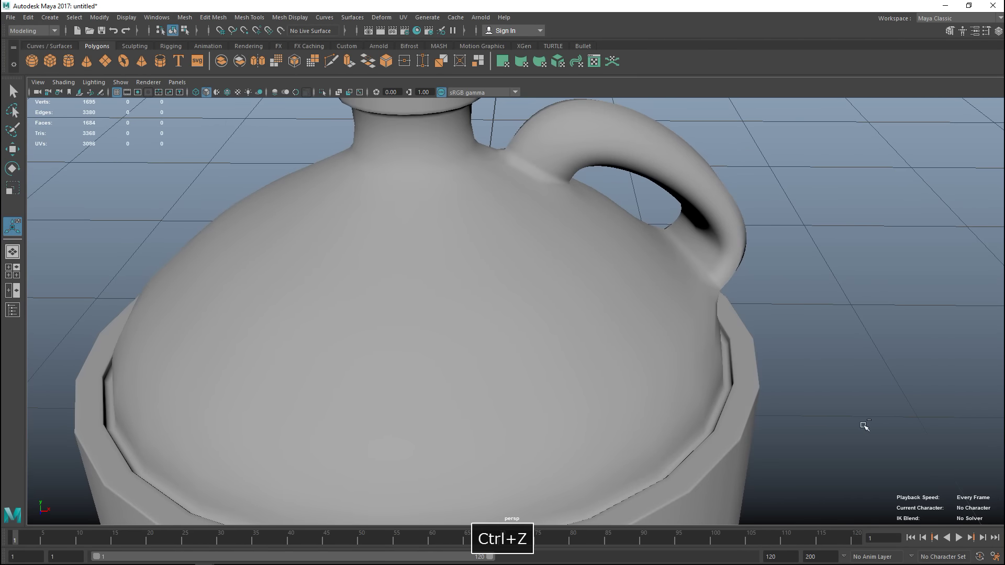
pyautogui.hotkey('ctrl', 'z')
pyautogui.hotkey('ctrl', 'z')
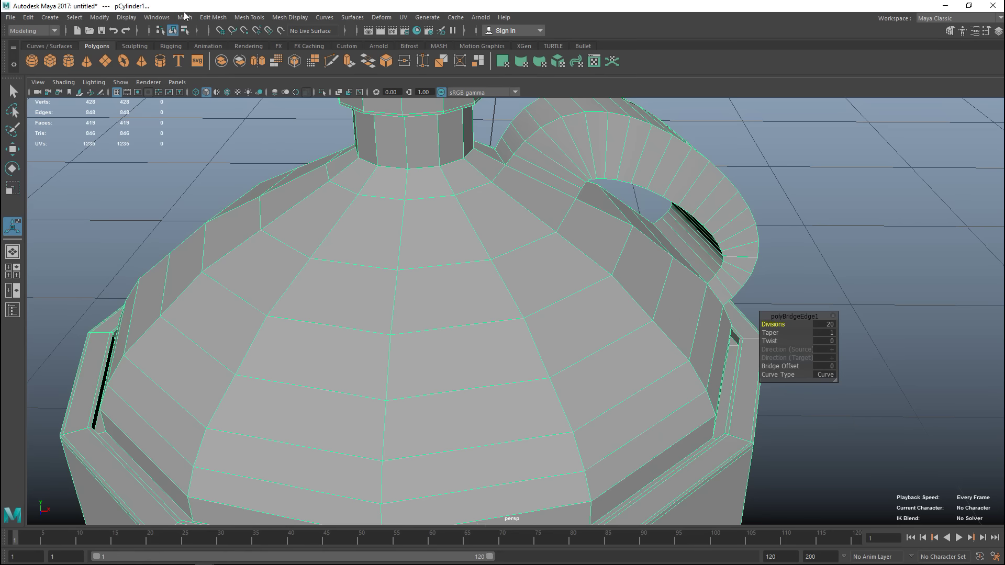
# Smooth the whole jug mesh, trying 2 divisions before setting the divisions to 3.
pyautogui.click(185, 17)
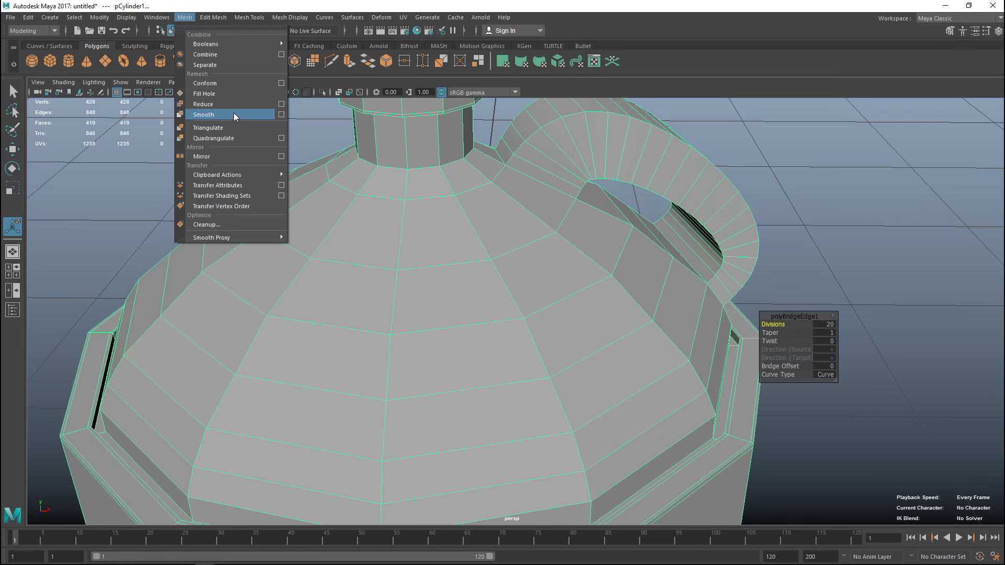
pyautogui.click(204, 114)
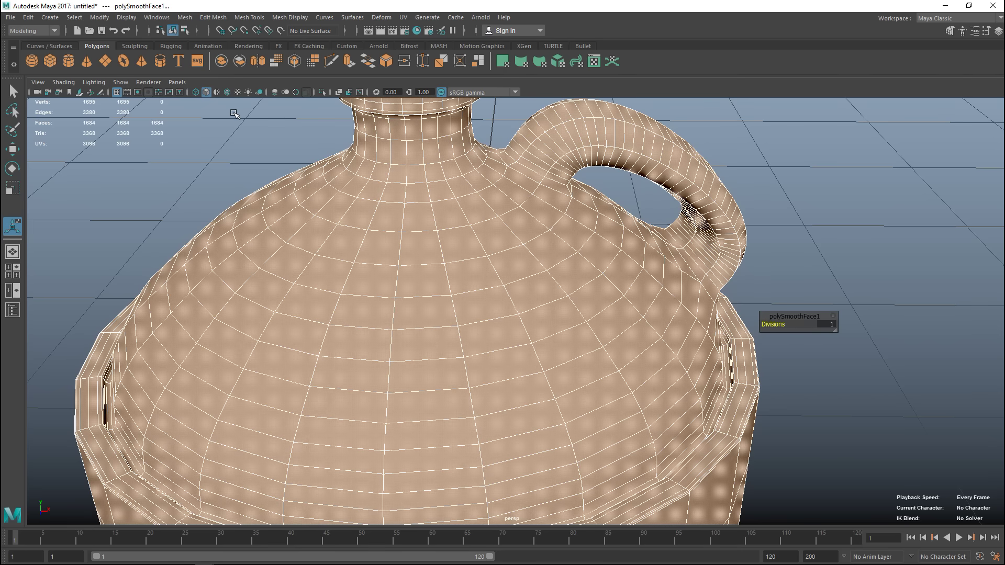
pyautogui.click(826, 325)
pyautogui.press('Return')
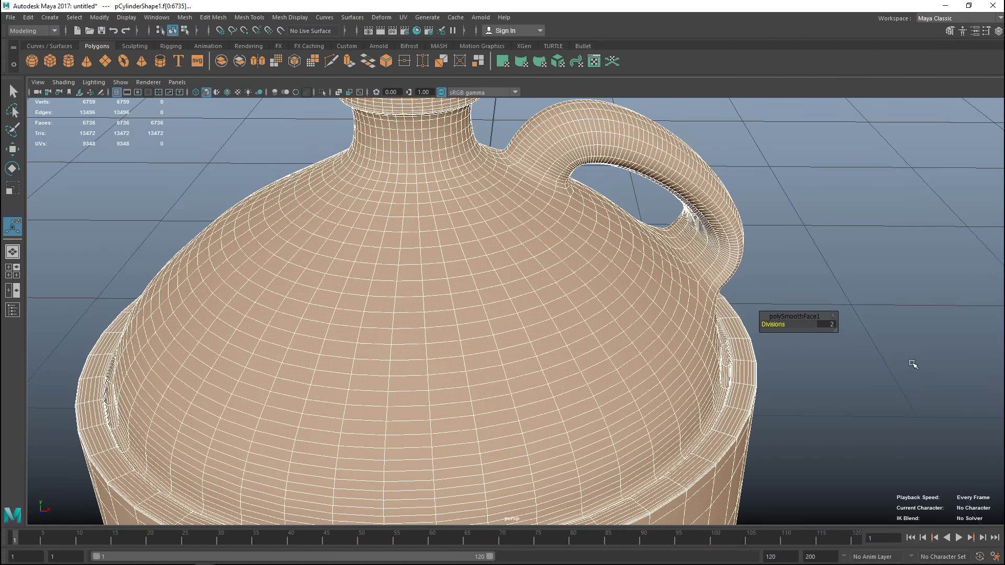
pyautogui.click(828, 326)
pyautogui.write('3')
pyautogui.press('Return')
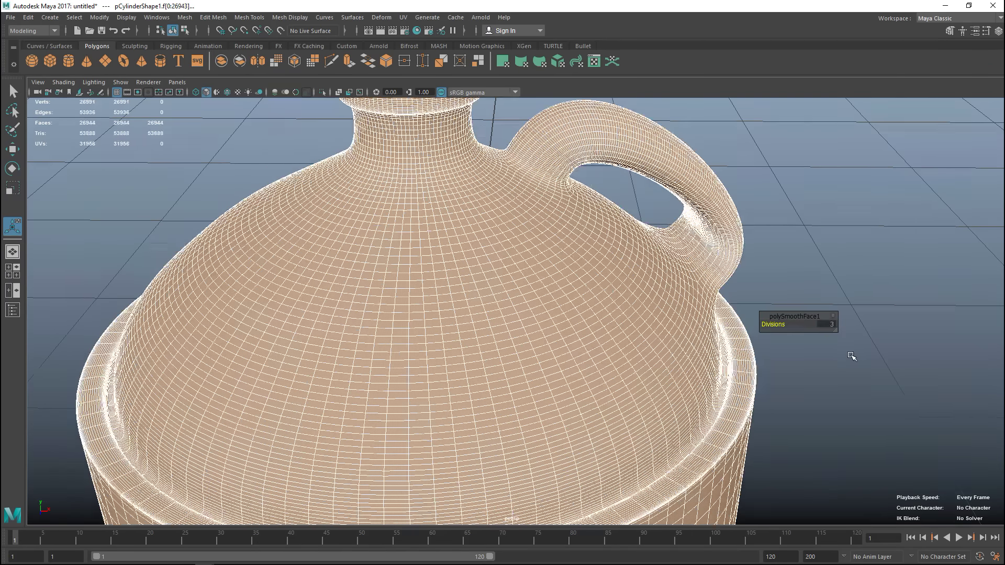
# Examine the smoothed jug's rim, dome and handle joints up close, and undo the last selection change.
pyautogui.click(862, 371)
pyautogui.scroll(-3, 857, 372)
pyautogui.keyDown('alt'); pyautogui.moveTo(848, 352); pyautogui.dragTo(559, 292); pyautogui.keyUp('alt')
pyautogui.click(546, 309)
pyautogui.scroll(5, 576, 315)
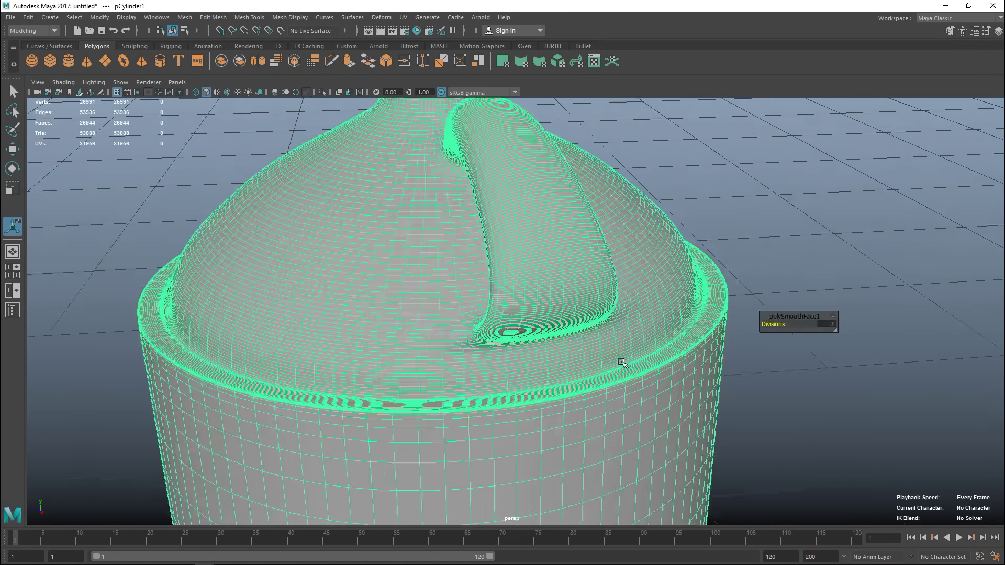
pyautogui.scroll(3, 682, 323)
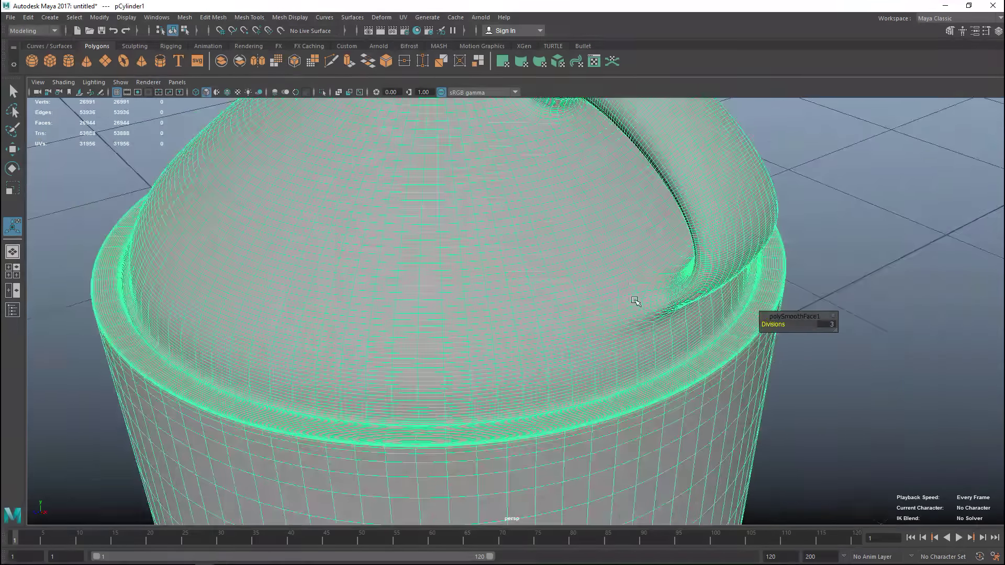
pyautogui.hotkey('ctrl', 'z')
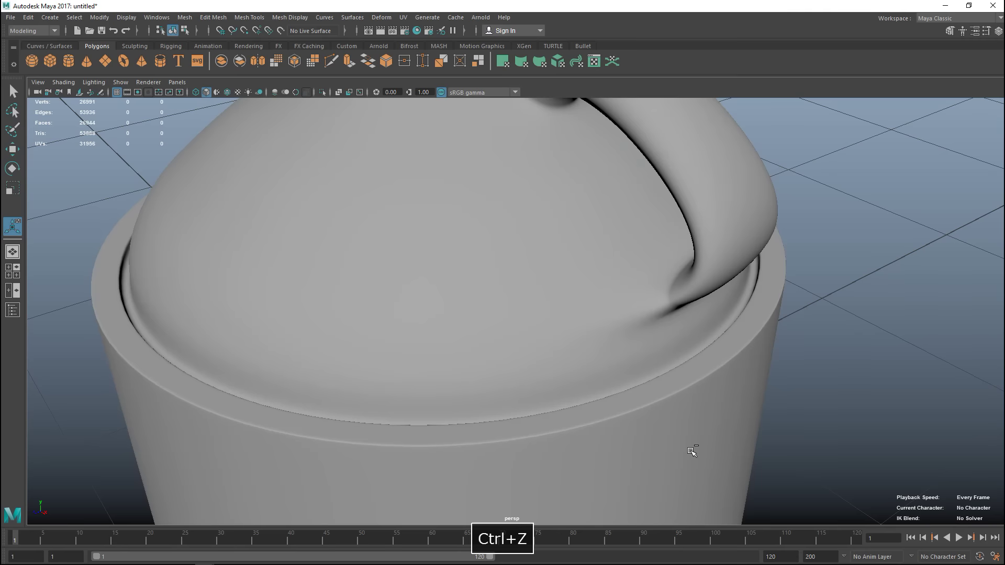
# Undo the mesh smoothing back to the low-poly jug.
pyautogui.hotkey('ctrl', 'z')
pyautogui.hotkey('ctrl', 'z')
pyautogui.hotkey('ctrl', 'z')
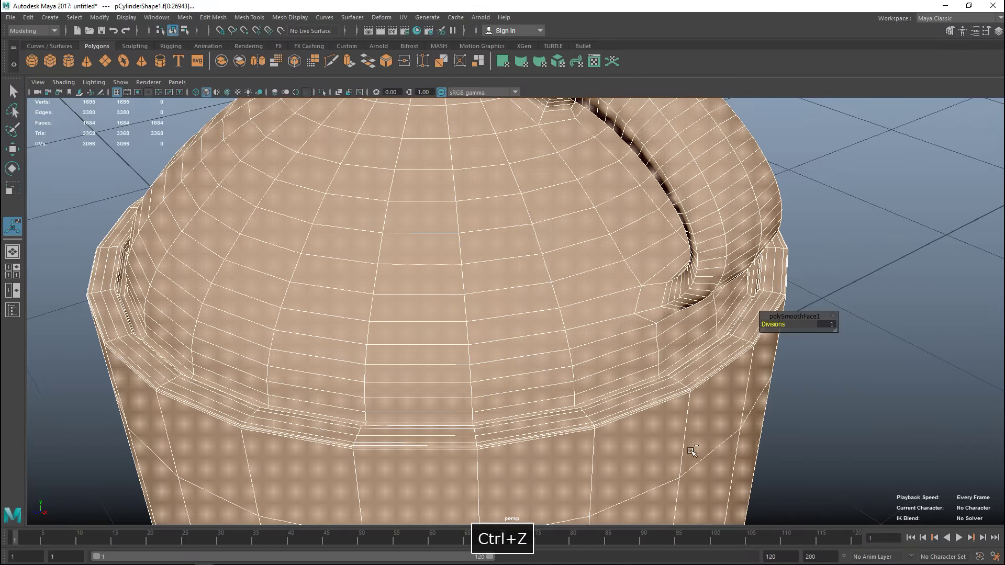
# Move the dome vertex beside the handle's lower joint slightly toward the handle.
pyautogui.scroll(2, 691, 451)
pyautogui.keyDown('alt'); pyautogui.moveTo(691, 451); pyautogui.dragTo(612, 366); pyautogui.keyUp('alt')
pyautogui.rightClick(482, 333)
pyautogui.moveTo(482, 333); pyautogui.dragTo(434, 242, button='right')
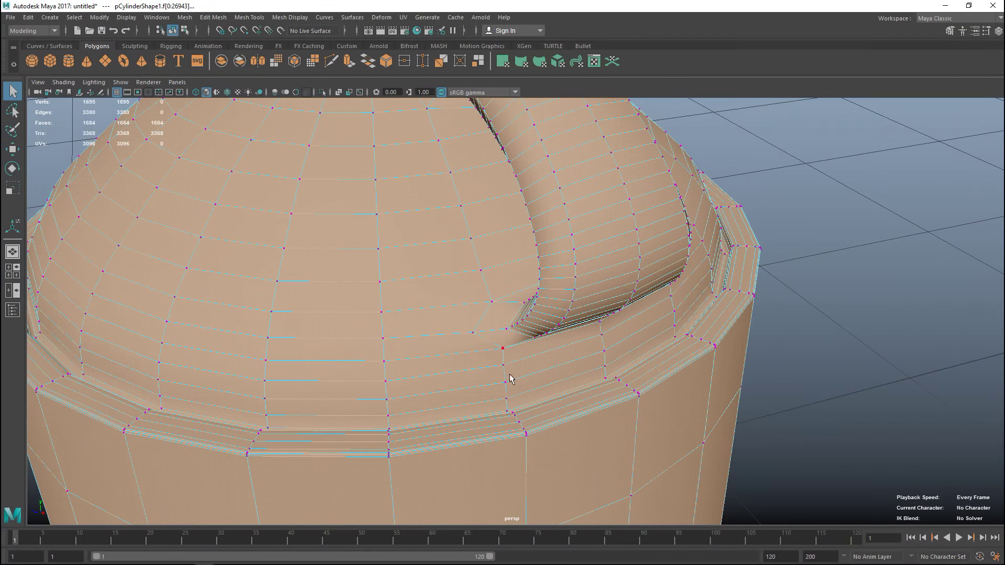
pyautogui.click(473, 333)
pyautogui.press('w')
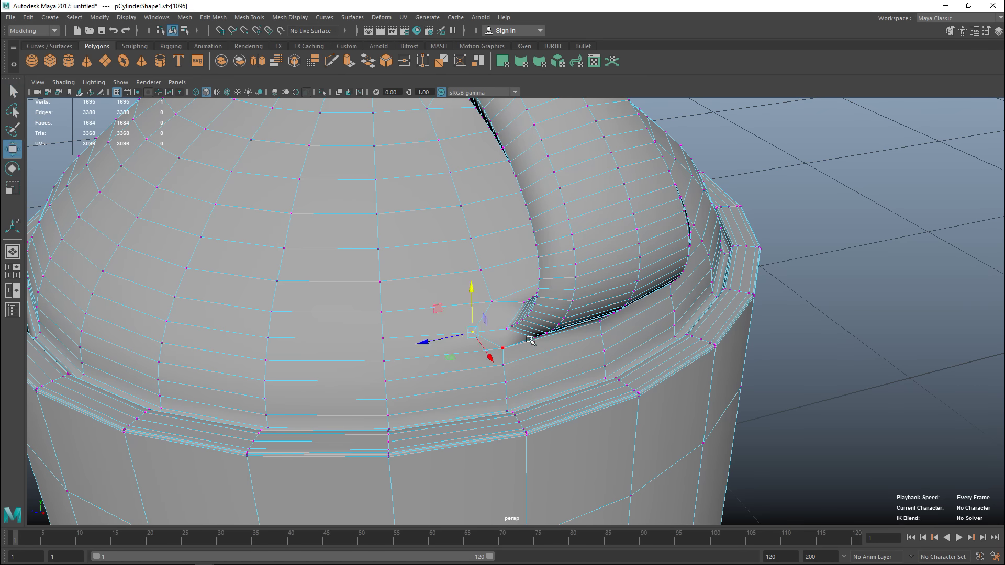
pyautogui.moveTo(425, 342); pyautogui.dragTo(439, 338)
pyautogui.moveTo(448, 340); pyautogui.dragTo(448, 339, button='middle')
# Adjust the position of the matching dome vertex on the other side of the handle's lower joint.
pyautogui.keyDown('alt'); pyautogui.moveTo(713, 419); pyautogui.dragTo(659, 411); pyautogui.keyUp('alt')
pyautogui.click(533, 294)
pyautogui.click(498, 278)
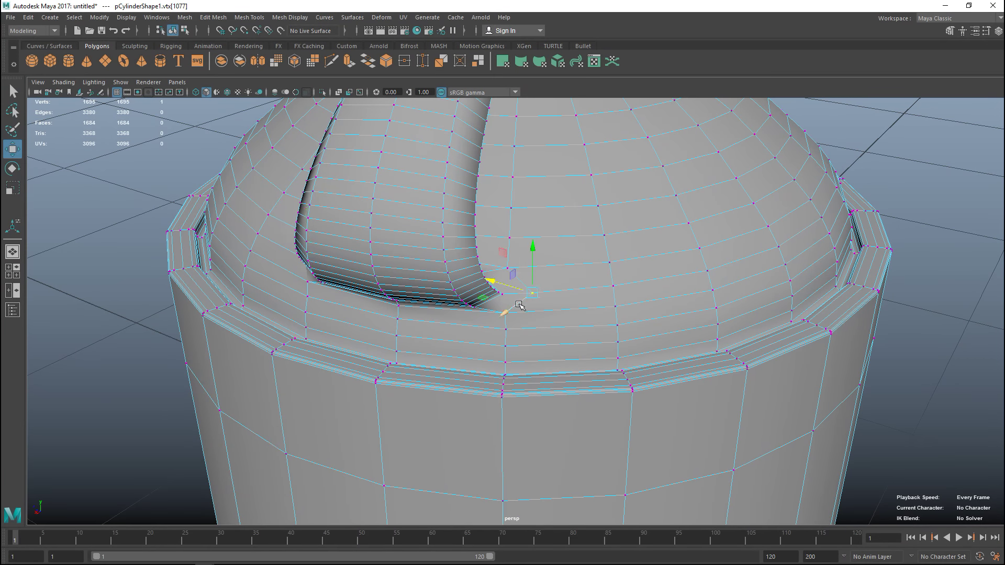
pyautogui.moveTo(501, 283)
pyautogui.mouseDown()
pyautogui.moveTo(478, 281)
pyautogui.moveTo(520, 291)
pyautogui.moveTo(512, 296)
pyautogui.mouseUp()
pyautogui.moveTo(582, 358)
pyautogui.keyDown('alt'); pyautogui.mouseDown()
pyautogui.moveTo(545, 328)
pyautogui.moveTo(527, 333)
pyautogui.moveTo(572, 342)
pyautogui.mouseUp(); pyautogui.keyUp('alt')
# Check the jug's mesh in wireframe, then restore shaded display and select the whole jug as an object.
pyautogui.press('4')
pyautogui.keyDown('alt'); pyautogui.moveTo(492, 372); pyautogui.dragTo(561, 415); pyautogui.keyUp('alt')
pyautogui.scroll(-2, 561, 415)
pyautogui.scroll(-2, 698, 370)
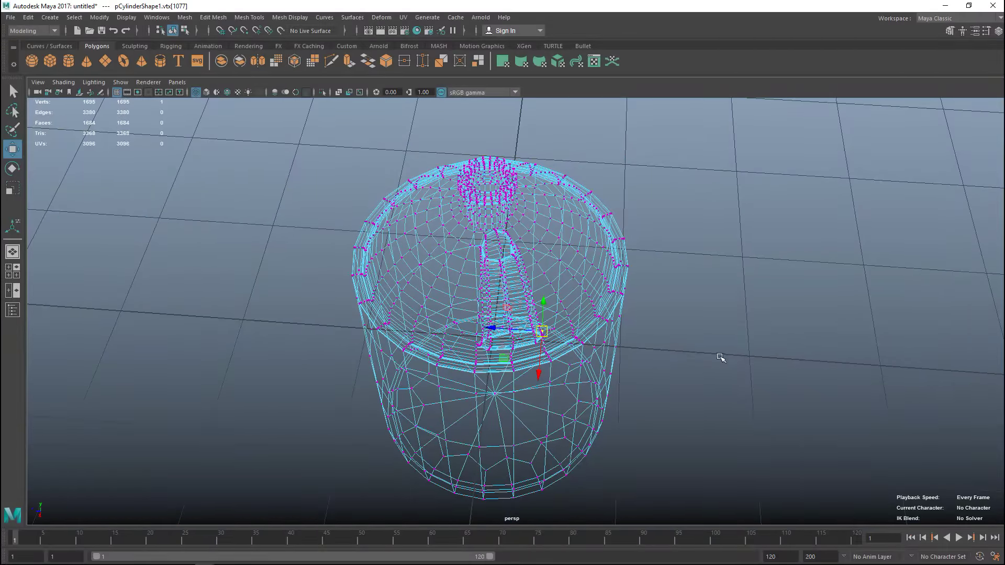
pyautogui.press('5')
pyautogui.scroll(5, 684, 343)
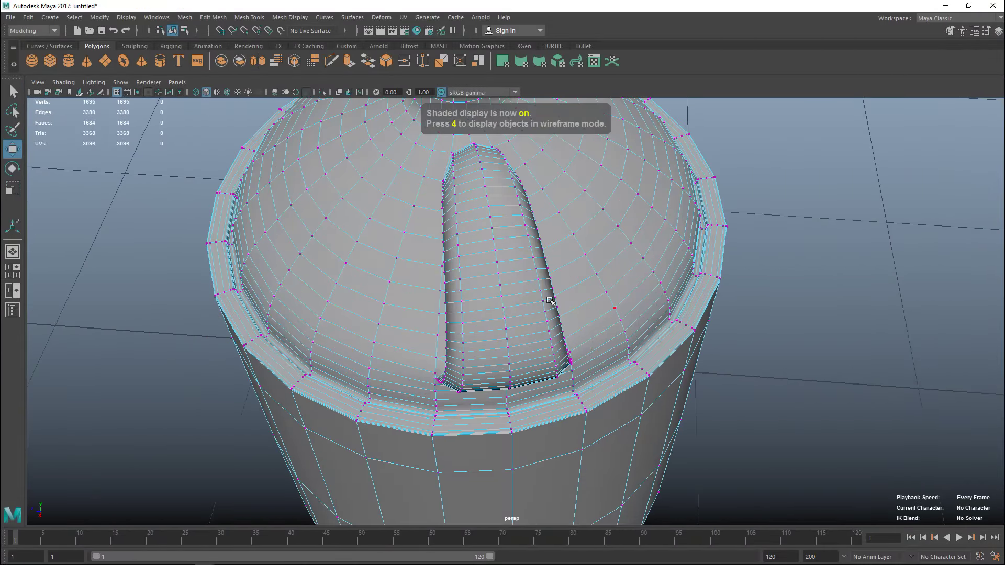
pyautogui.moveTo(521, 283); pyautogui.dragTo(550, 225, button='right')
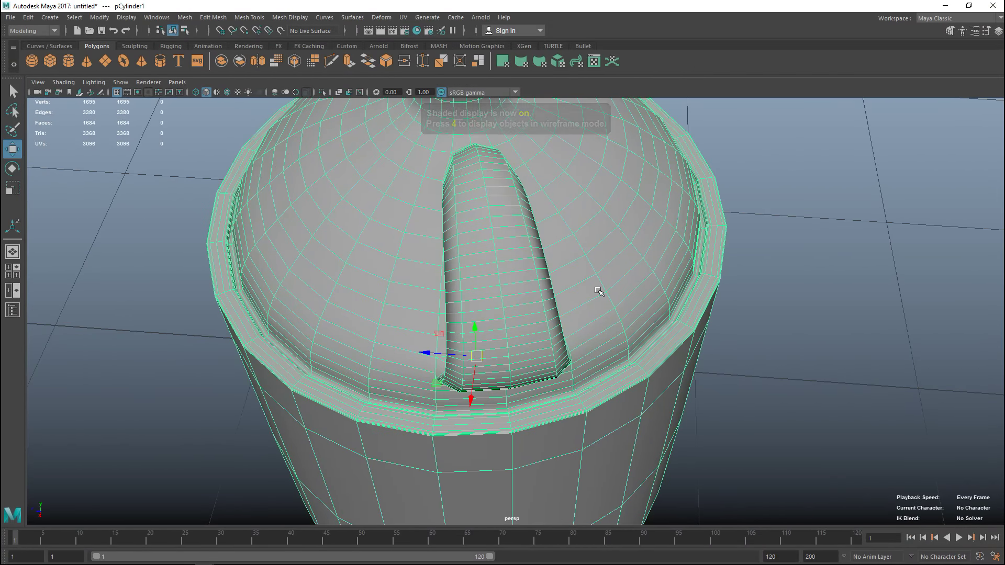
# Smooth the whole jug mesh again with the adjusted handle joint.
pyautogui.press('3')
pyautogui.keyDown('alt'); pyautogui.moveTo(623, 358); pyautogui.dragTo(660, 299); pyautogui.keyUp('alt')
pyautogui.click(771, 287)
pyautogui.keyDown('alt'); pyautogui.moveTo(772, 288); pyautogui.dragTo(791, 329); pyautogui.keyUp('alt')
pyautogui.scroll(-6, 769, 330)
pyautogui.click(531, 230)
pyautogui.scroll(5, 700, 360)
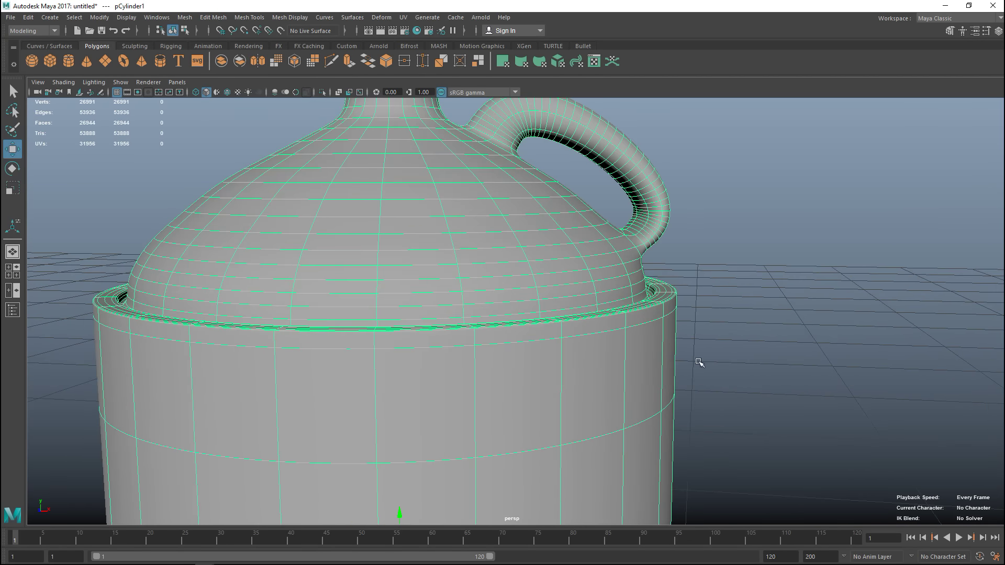
# Select two horizontal edge loops on the dome's shoulder below the neck.
pyautogui.keyDown('alt'); pyautogui.moveTo(749, 389); pyautogui.dragTo(770, 445, button='middle'); pyautogui.keyUp('alt')
pyautogui.scroll(4, 769, 444)
pyautogui.keyDown('alt'); pyautogui.moveTo(769, 444); pyautogui.dragTo(753, 408); pyautogui.keyUp('alt')
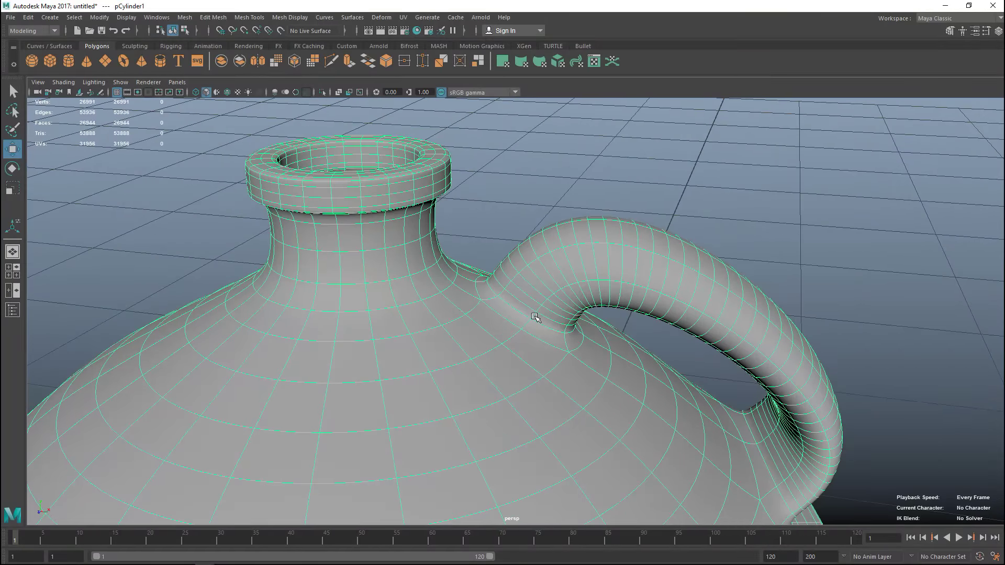
pyautogui.moveTo(568, 353); pyautogui.dragTo(569, 213, button='right')
pyautogui.doubleClick(560, 366)
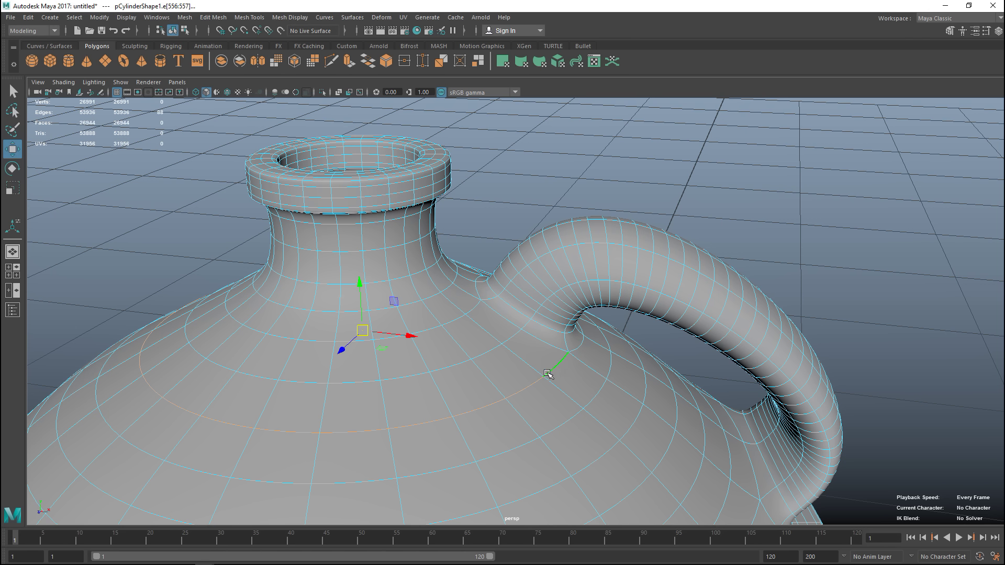
pyautogui.keyDown('shift'); pyautogui.doubleClick(475, 311); pyautogui.keyUp('shift')
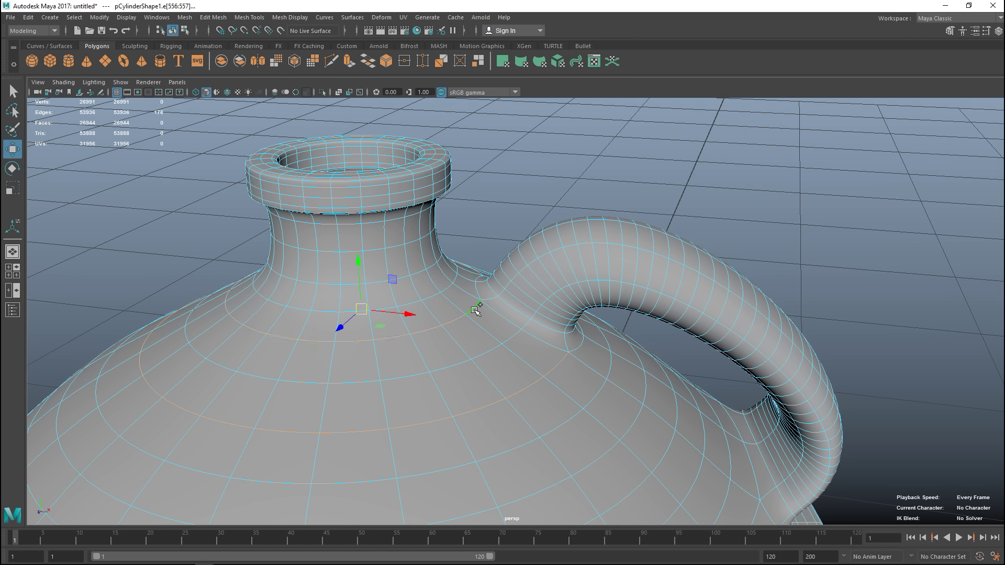
# Turn on soft selection and change the Scale tool's axis orientation for the selected shoulder loops.
pyautogui.press('b')
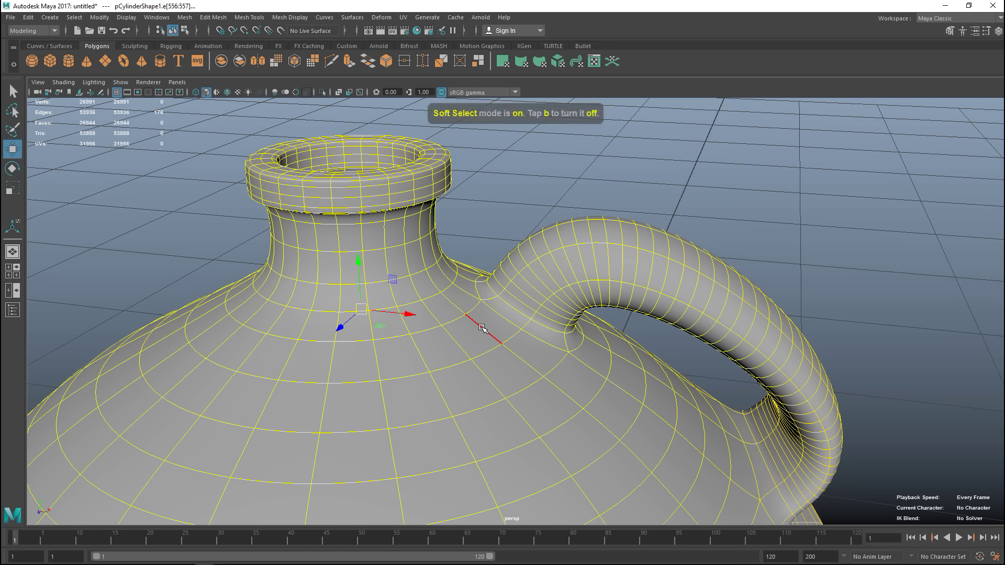
pyautogui.press('r')
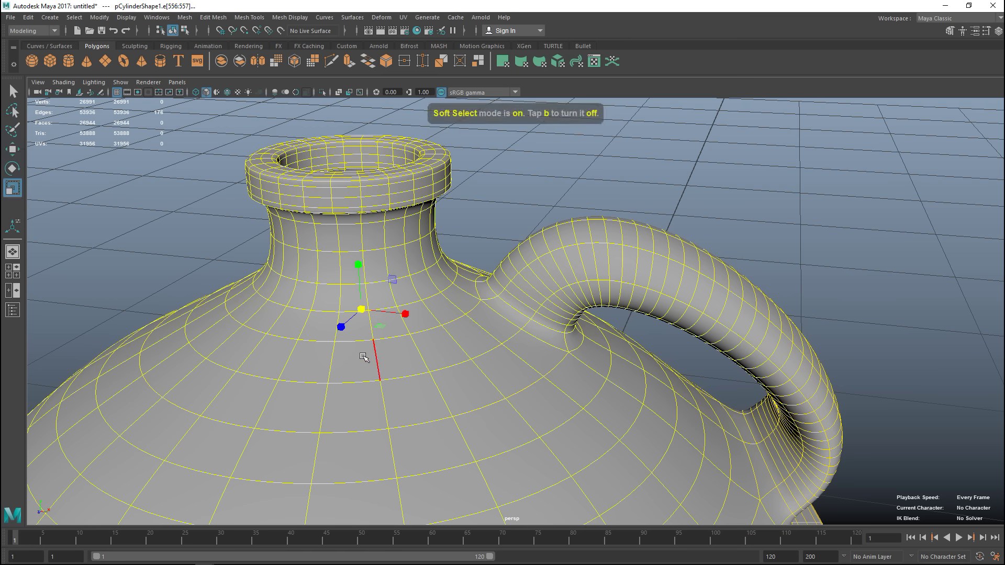
pyautogui.doubleClick(13, 187)
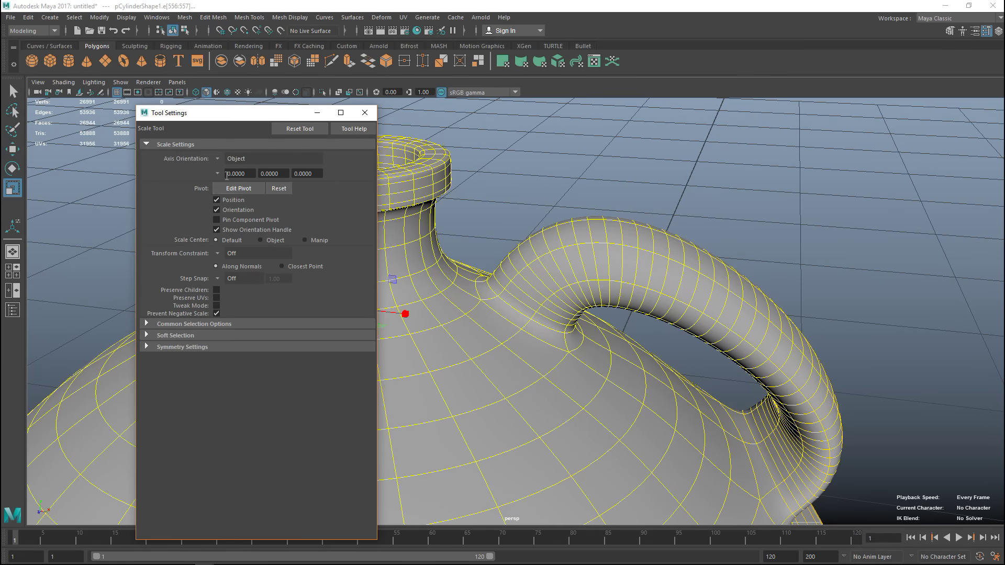
pyautogui.click(219, 159)
pyautogui.click(246, 175)
pyautogui.click(317, 112)
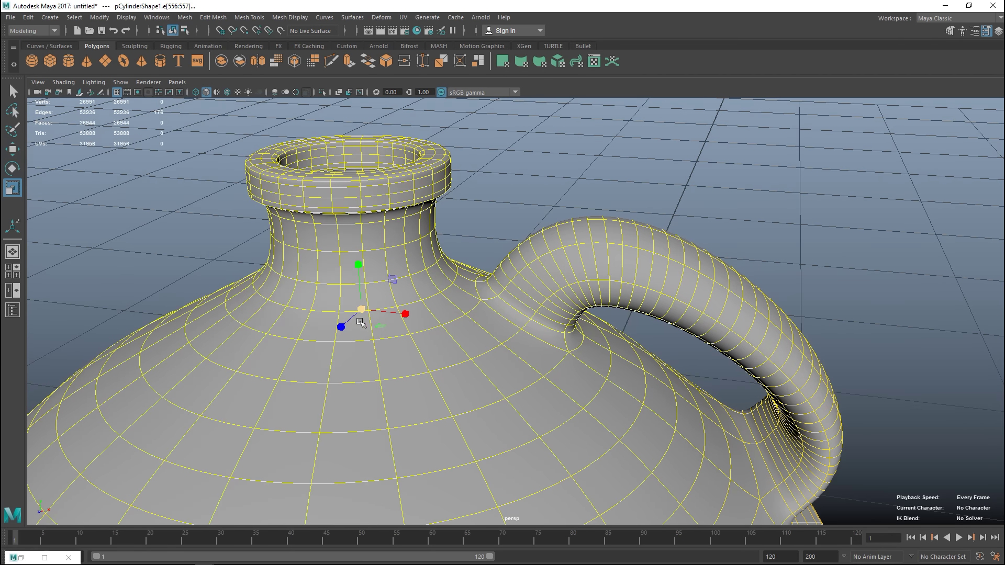
# Undo a trial scaling of the loops and narrow the soft selection falloff to the shoulder and neck base.
pyautogui.moveTo(363, 311); pyautogui.dragTo(355, 308)
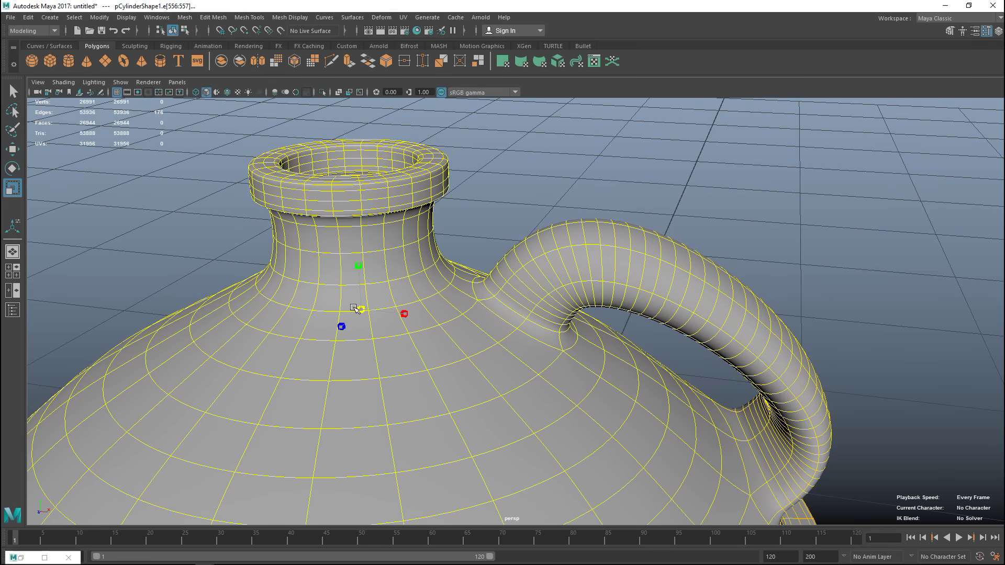
pyautogui.hotkey('ctrl', 'z')
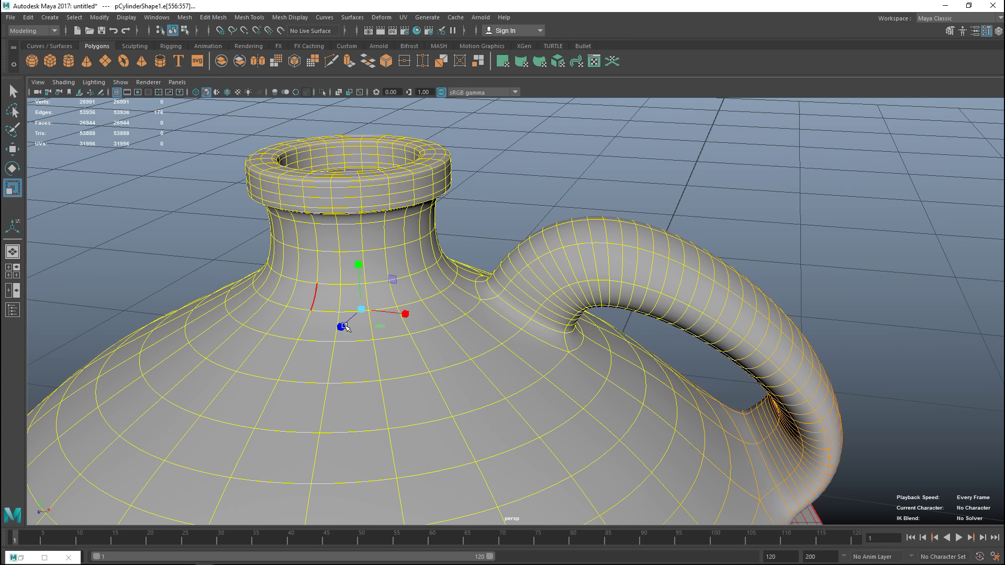
pyautogui.scroll(-5, 345, 327)
pyautogui.moveTo(425, 347); pyautogui.dragTo(361, 336)
pyautogui.scroll(2, 386, 338)
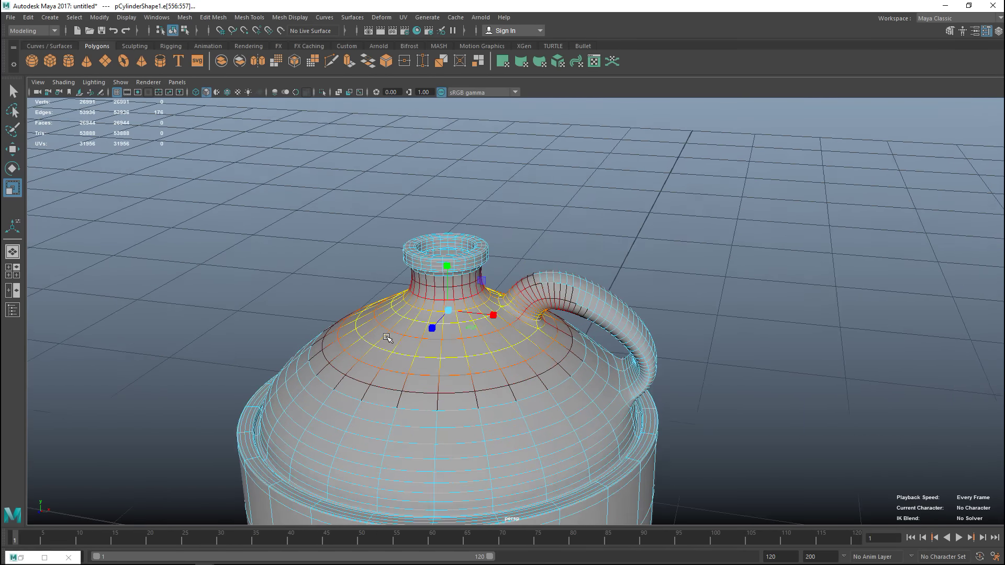
pyautogui.scroll(3, 387, 338)
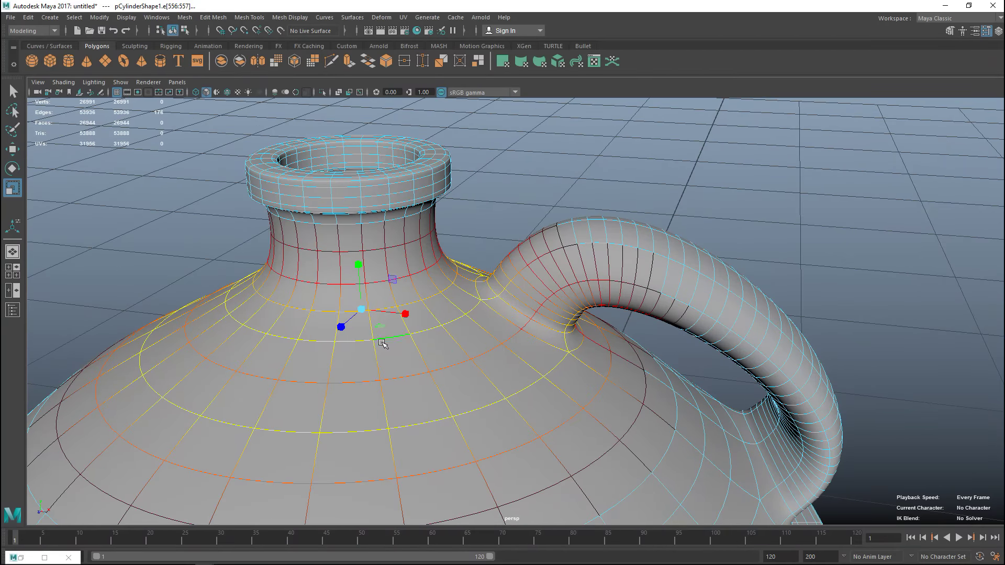
# Scale the soft-selected shoulder edge loops slightly inward.
pyautogui.scroll(3, 377, 343)
pyautogui.moveTo(275, 310); pyautogui.dragTo(239, 300)
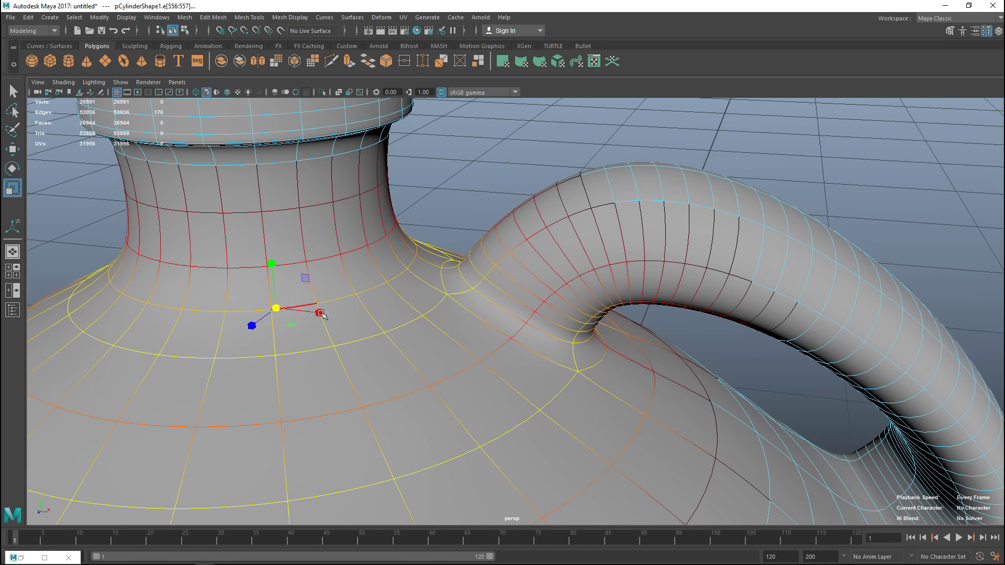
pyautogui.scroll(-5, 329, 323)
pyautogui.keyDown('alt'); pyautogui.moveTo(600, 426); pyautogui.dragTo(605, 395); pyautogui.keyUp('alt')
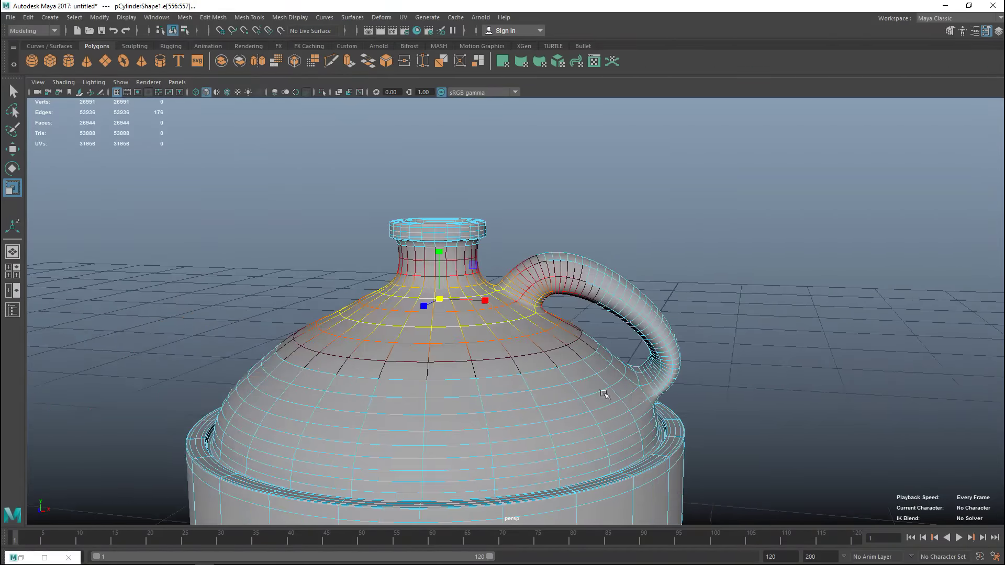
# Raise the upper arch of the handle with soft selection, adjusting its edges from both sides of the jug.
pyautogui.click(573, 278)
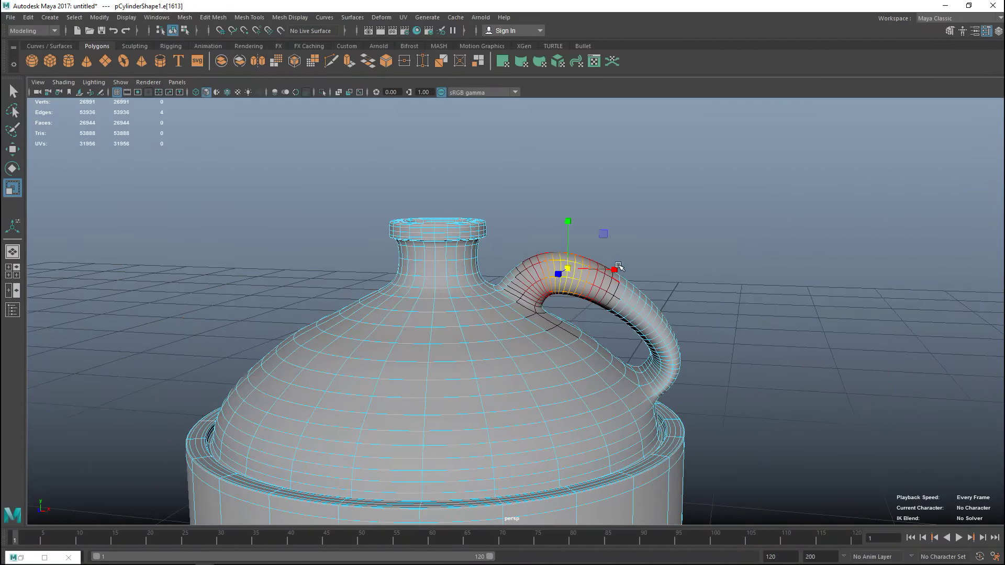
pyautogui.press('w')
pyautogui.moveTo(568, 213); pyautogui.dragTo(566, 215)
pyautogui.hotkey('ctrl', 'z')
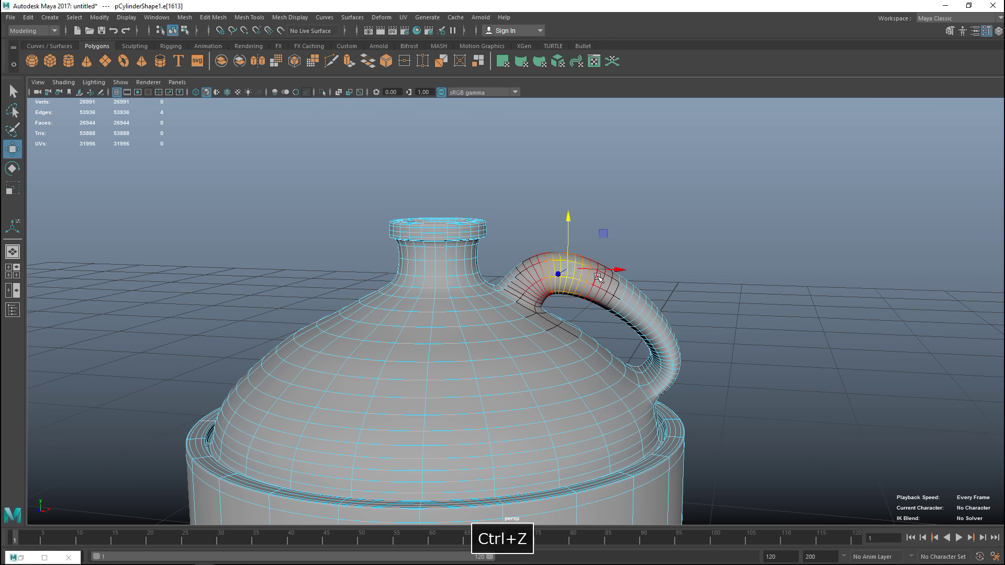
pyautogui.moveTo(567, 268); pyautogui.dragTo(585, 276)
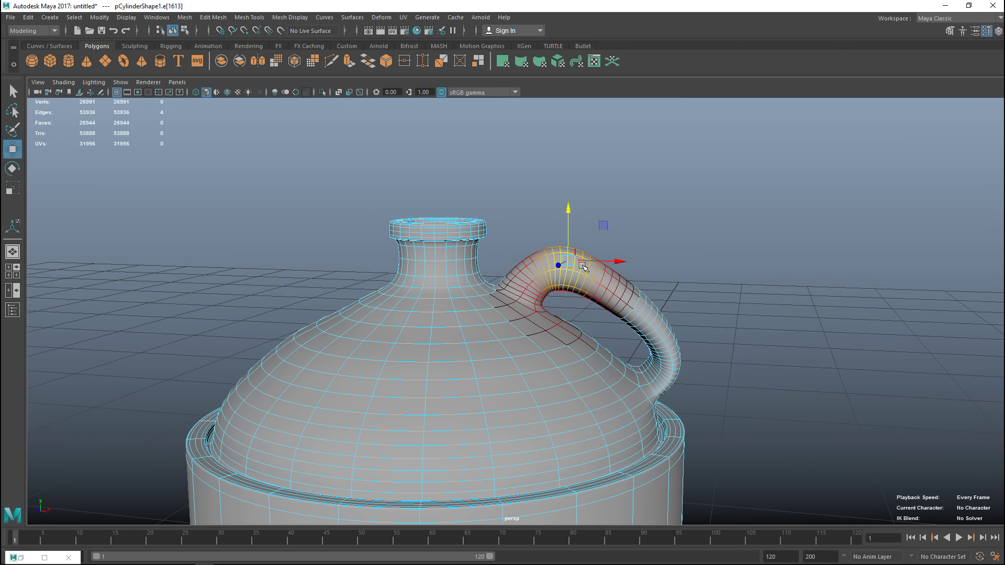
pyautogui.keyDown('alt'); pyautogui.moveTo(671, 317); pyautogui.dragTo(456, 346); pyautogui.keyUp('alt')
pyautogui.click(477, 261)
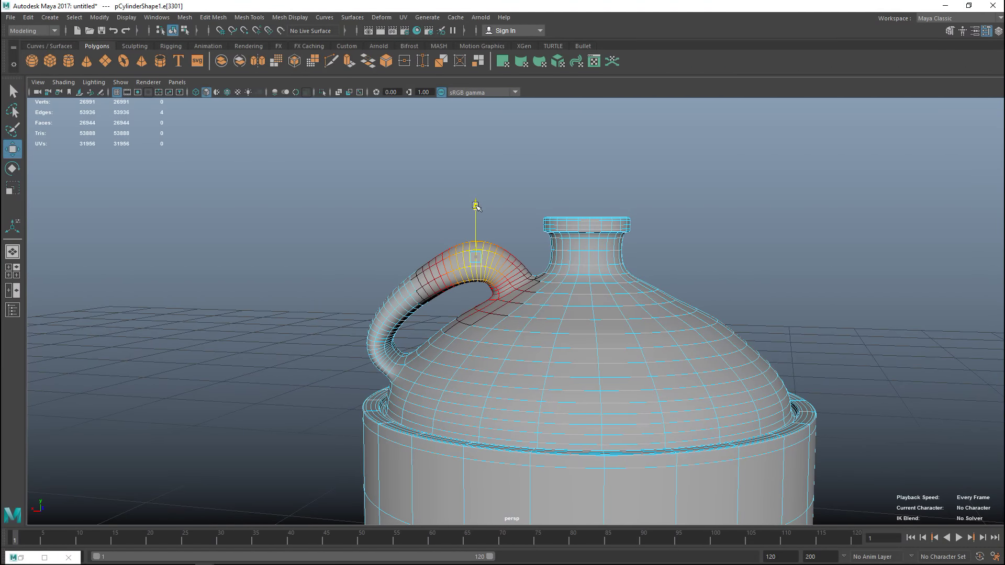
pyautogui.keyDown('alt'); pyautogui.moveTo(474, 218); pyautogui.dragTo(641, 170); pyautogui.keyUp('alt')
# Reselect the whole jug as an object and inspect its handle, rim and body from several angles.
pyautogui.click(640, 205)
pyautogui.keyDown('alt'); pyautogui.moveTo(640, 205); pyautogui.dragTo(369, 265); pyautogui.keyUp('alt')
pyautogui.scroll(-3, 686, 318)
pyautogui.scroll(5, 443, 317)
pyautogui.keyDown('alt'); pyautogui.moveTo(304, 246); pyautogui.dragTo(236, 197, button='middle'); pyautogui.keyUp('alt')
pyautogui.keyDown('alt'); pyautogui.moveTo(236, 197); pyautogui.dragTo(767, 208); pyautogui.keyUp('alt')
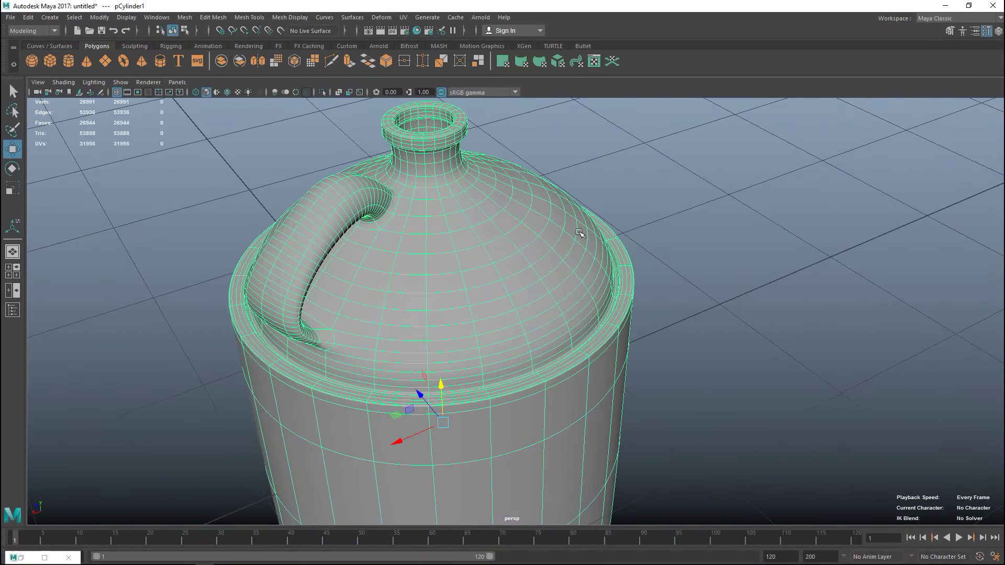
pyautogui.scroll(-5, 665, 274)
pyautogui.keyDown('alt'); pyautogui.moveTo(666, 290); pyautogui.dragTo(689, 242); pyautogui.keyUp('alt')
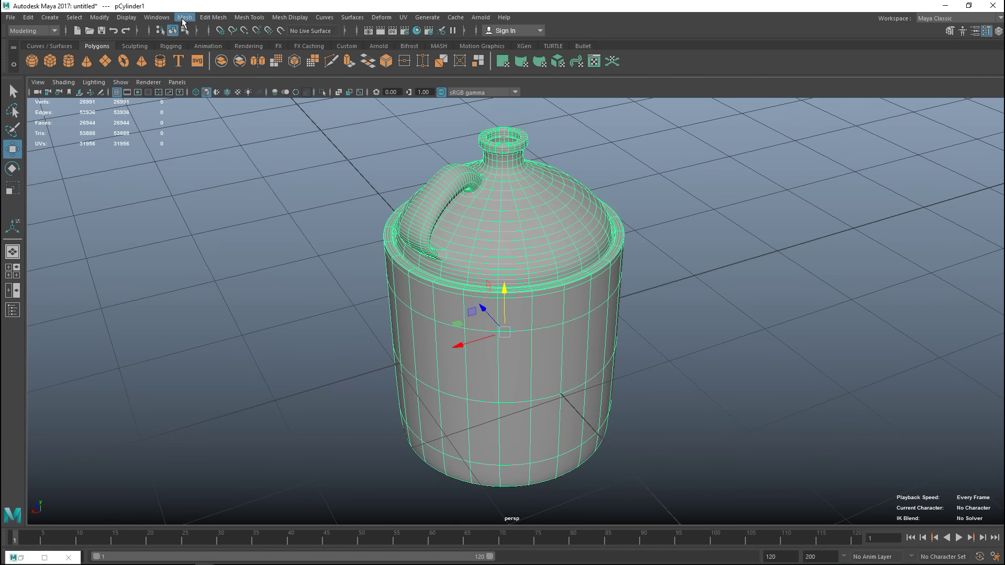
# Run Cleanup on the selected jug mesh to tessellate faces with more than 4 sides.
pyautogui.click(183, 21)
pyautogui.click(218, 226)
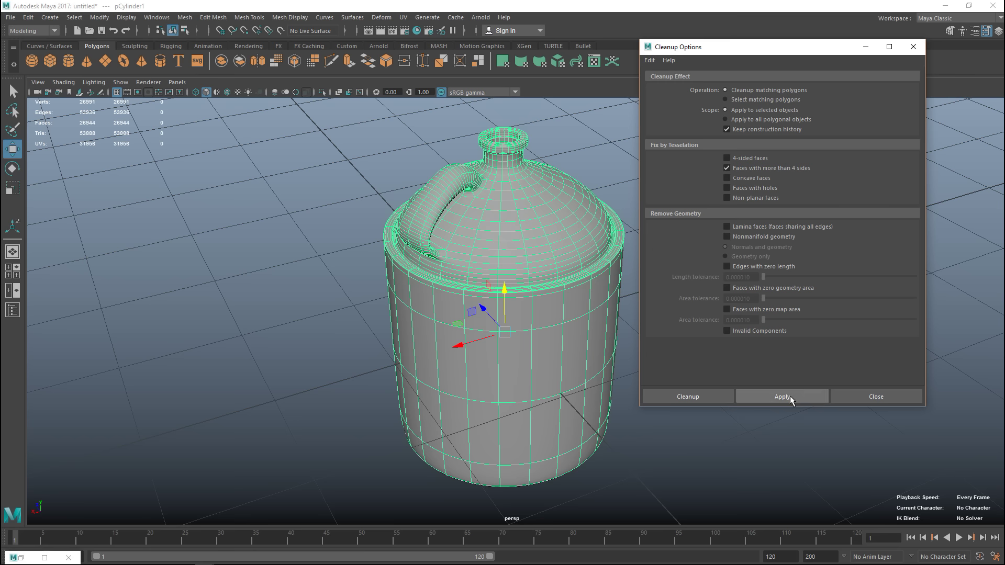
pyautogui.moveTo(588, 415)
pyautogui.keyDown('alt'); pyautogui.mouseDown()
pyautogui.moveTo(532, 306)
pyautogui.moveTo(478, 314)
pyautogui.moveTo(549, 324)
pyautogui.moveTo(603, 412)
pyautogui.mouseUp(); pyautogui.keyUp('alt')
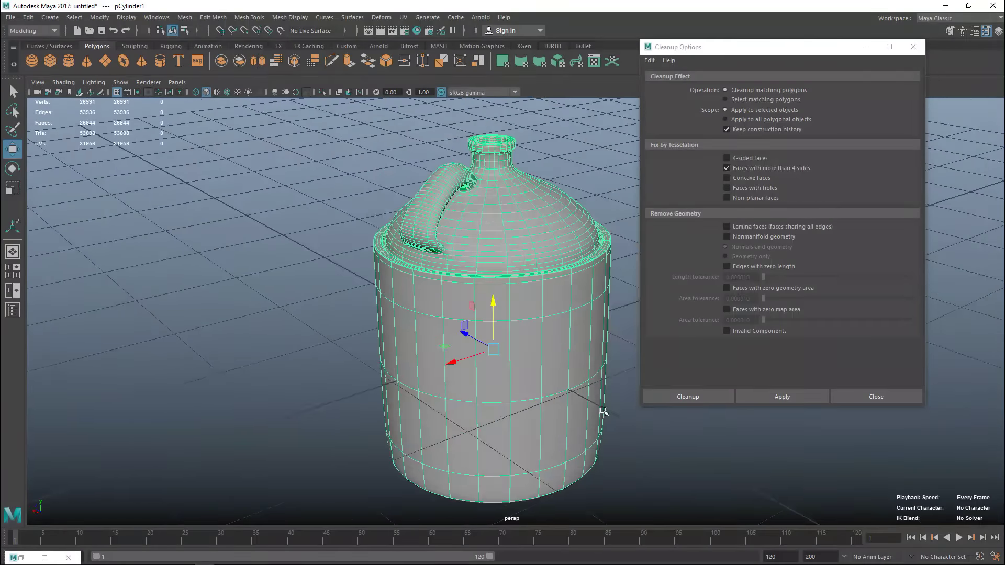
pyautogui.click(913, 47)
# Apply a cylindrical UV projection to the jug and open its layout in the UV Editor.
pyautogui.scroll(10, 656, 195)
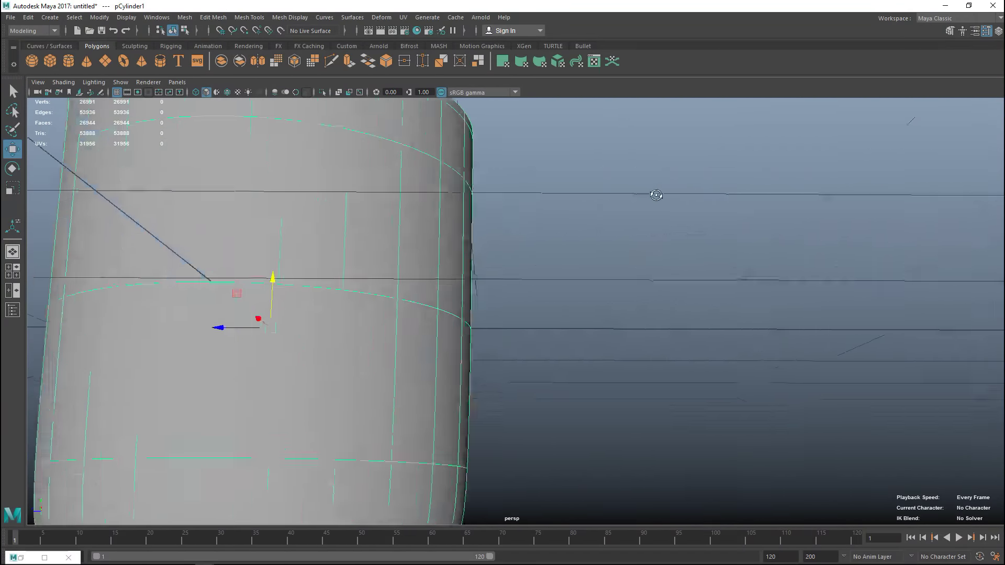
pyautogui.scroll(-10, 656, 195)
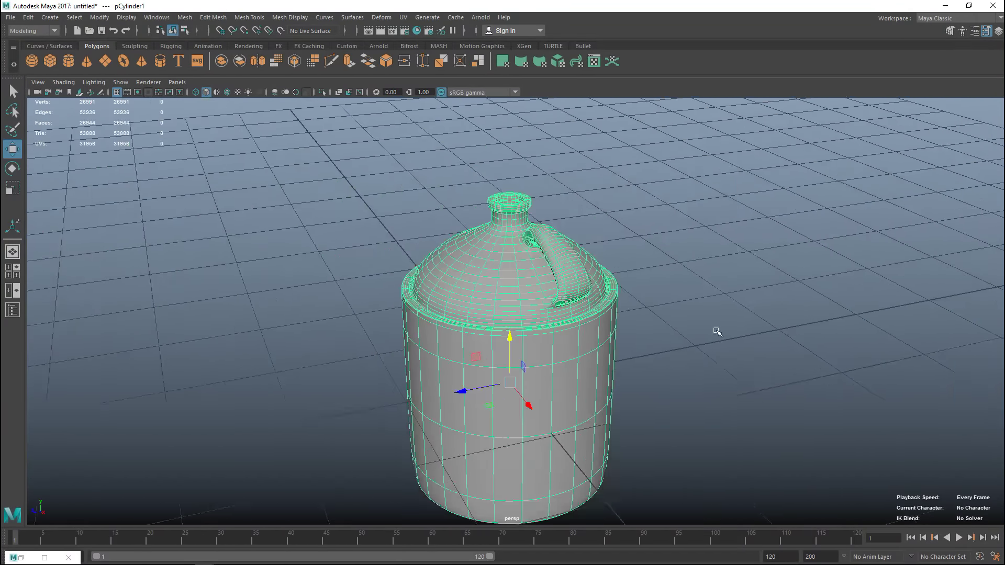
pyautogui.keyDown('alt'); pyautogui.moveTo(717, 332); pyautogui.dragTo(627, 273, button='middle'); pyautogui.keyUp('alt')
pyautogui.keyDown('alt'); pyautogui.moveTo(627, 273); pyautogui.dragTo(649, 302); pyautogui.keyUp('alt')
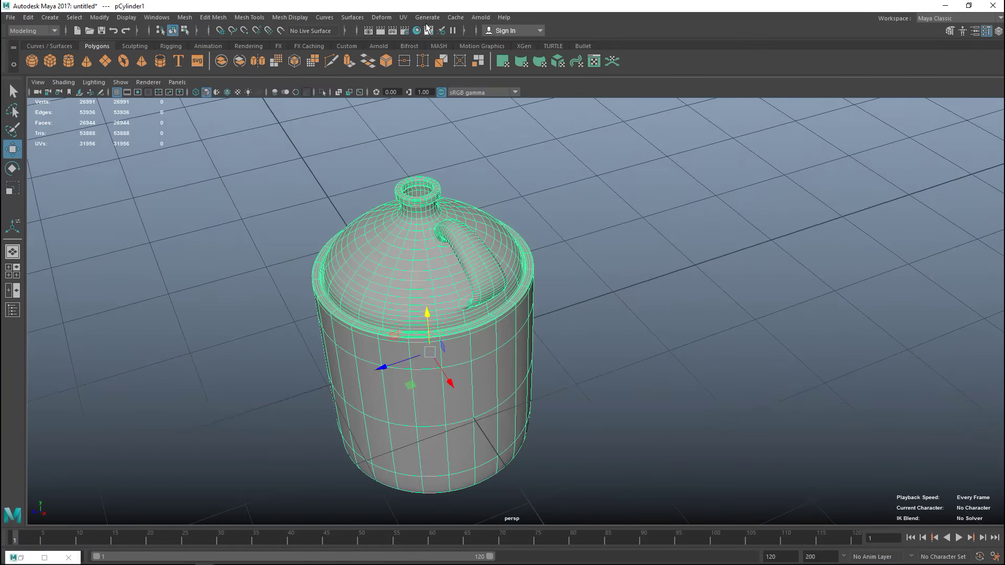
pyautogui.click(403, 17)
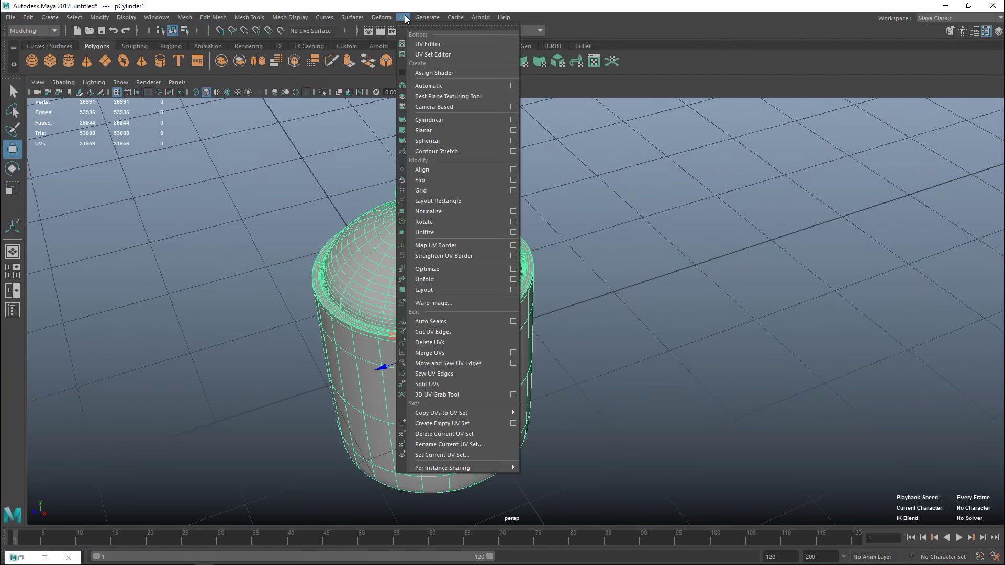
pyautogui.click(441, 123)
pyautogui.keyDown('alt'); pyautogui.moveTo(628, 378); pyautogui.dragTo(579, 354, button='right'); pyautogui.keyUp('alt')
pyautogui.keyDown('alt'); pyautogui.moveTo(602, 371); pyautogui.dragTo(632, 353); pyautogui.keyUp('alt')
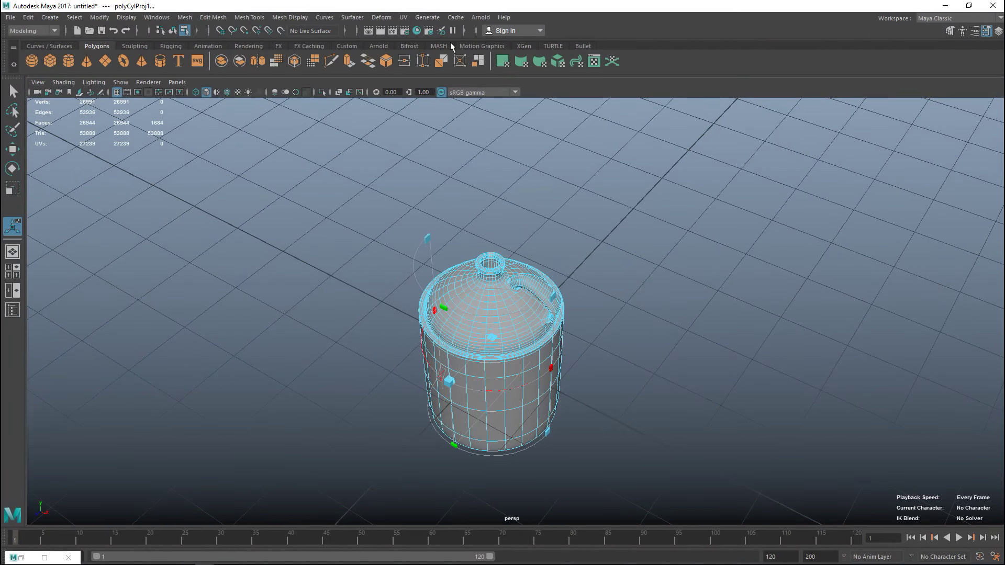
pyautogui.click(406, 20)
pyautogui.click(430, 54)
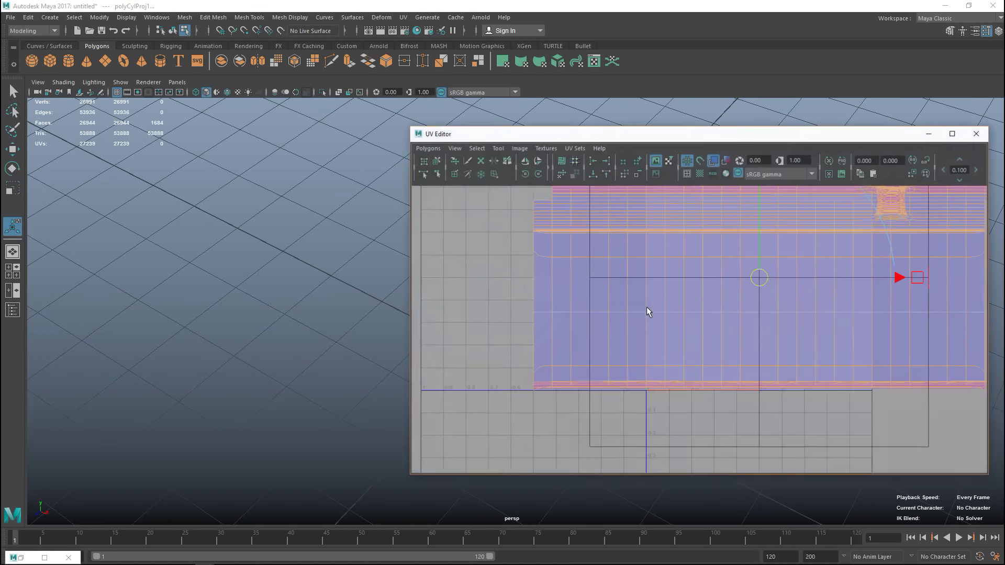
# Examine the handle and its joints with the jug's shoulder in the viewport beside the full UV layout.
pyautogui.scroll(-4, 687, 356)
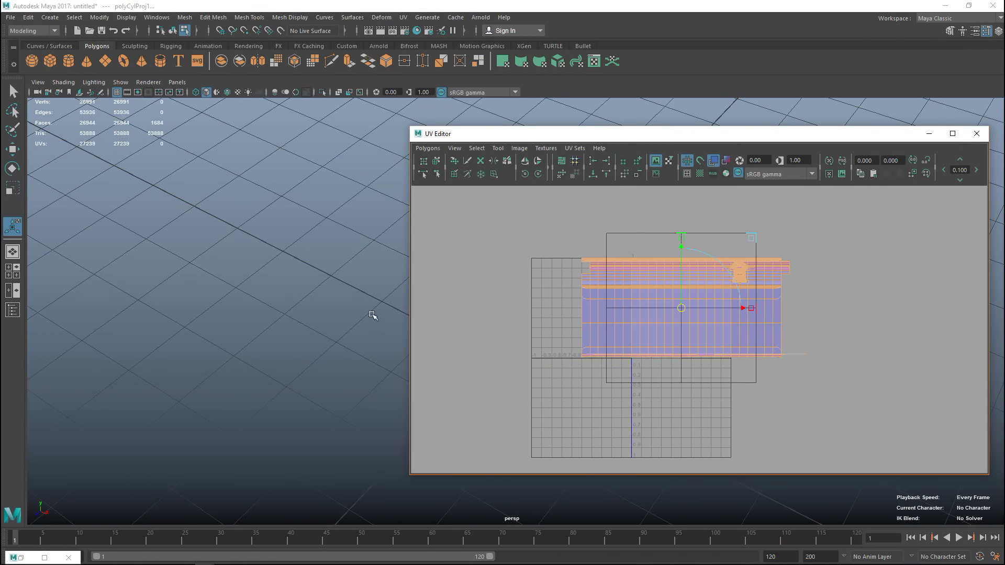
pyautogui.keyDown('alt'); pyautogui.moveTo(365, 300); pyautogui.dragTo(213, 297); pyautogui.keyUp('alt')
pyautogui.keyDown('alt'); pyautogui.moveTo(366, 299); pyautogui.dragTo(153, 274, button='middle'); pyautogui.keyUp('alt')
pyautogui.scroll(4, 239, 297)
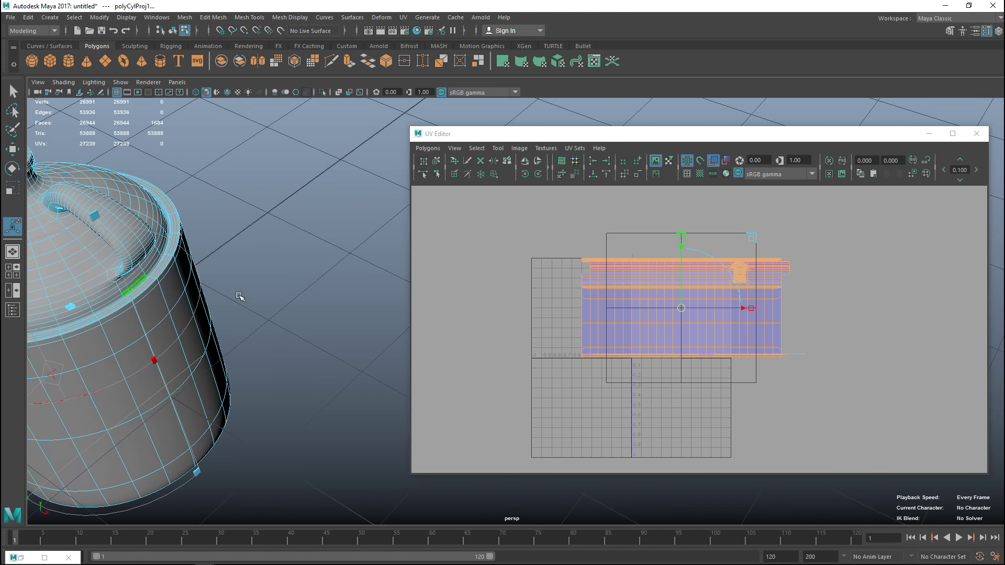
pyautogui.keyDown('alt'); pyautogui.moveTo(247, 321); pyautogui.dragTo(408, 337, button='middle'); pyautogui.keyUp('alt')
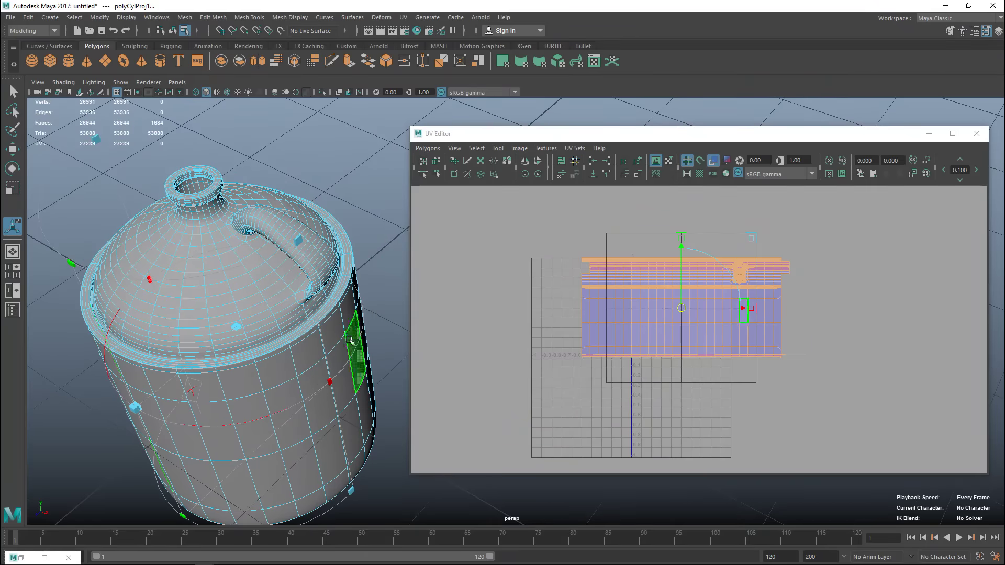
pyautogui.scroll(3, 344, 336)
pyautogui.moveTo(311, 339)
pyautogui.keyDown('alt'); pyautogui.mouseDown()
pyautogui.moveTo(300, 347)
pyautogui.moveTo(289, 335)
pyautogui.moveTo(301, 347)
pyautogui.mouseUp(); pyautogui.keyUp('alt')
pyautogui.keyDown('alt'); pyautogui.moveTo(302, 346); pyautogui.dragTo(253, 295, button='middle'); pyautogui.keyUp('alt')
pyautogui.scroll(2, 227, 270)
pyautogui.keyDown('alt'); pyautogui.moveTo(253, 295); pyautogui.dragTo(269, 292); pyautogui.keyUp('alt')
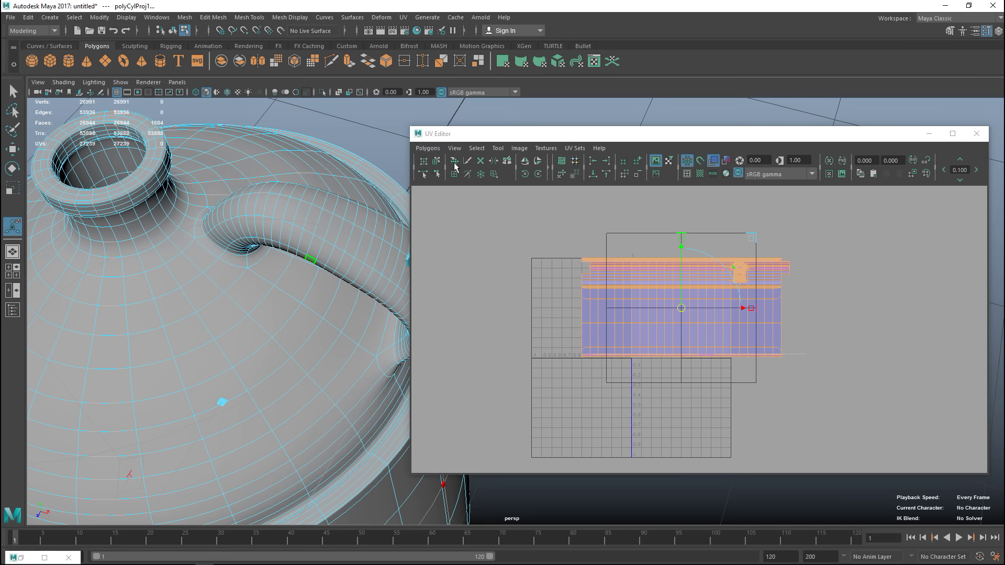
# Select the edge ring around the handle's upper joint near the neck and cut the UVs along it.
pyautogui.moveTo(622, 283); pyautogui.dragTo(622, 255, button='right')
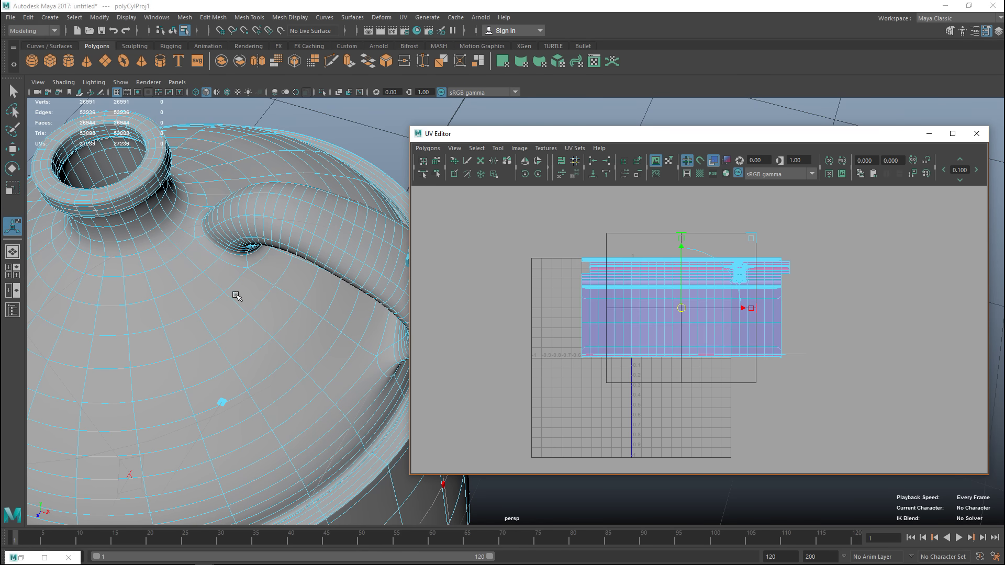
pyautogui.moveTo(231, 266); pyautogui.dragTo(232, 216, button='right')
pyautogui.press('q')
pyautogui.click(237, 265)
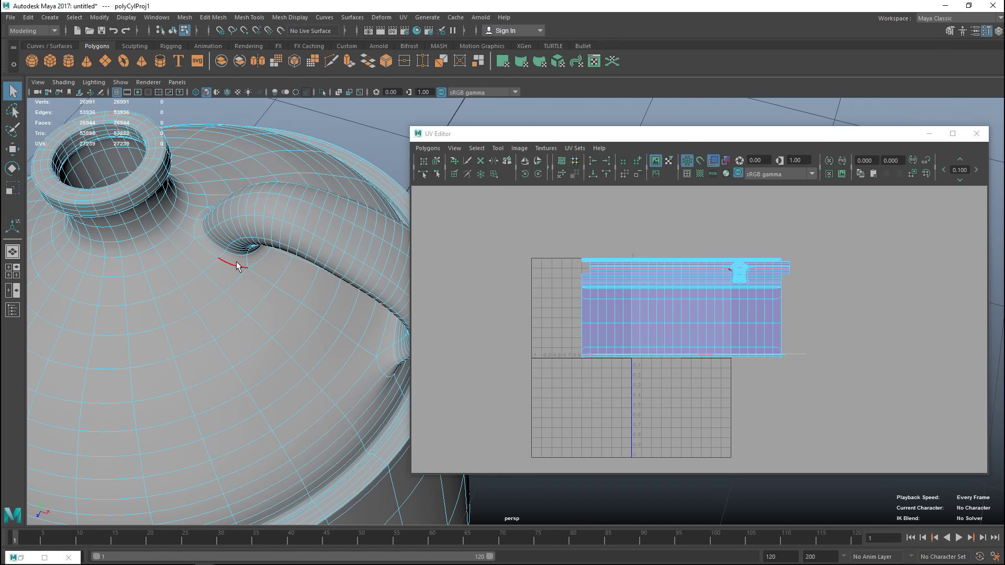
pyautogui.click(233, 267)
pyautogui.keyDown('alt'); pyautogui.moveTo(230, 269); pyautogui.dragTo(365, 319, button='middle'); pyautogui.keyUp('alt')
pyautogui.scroll(5, 252, 342)
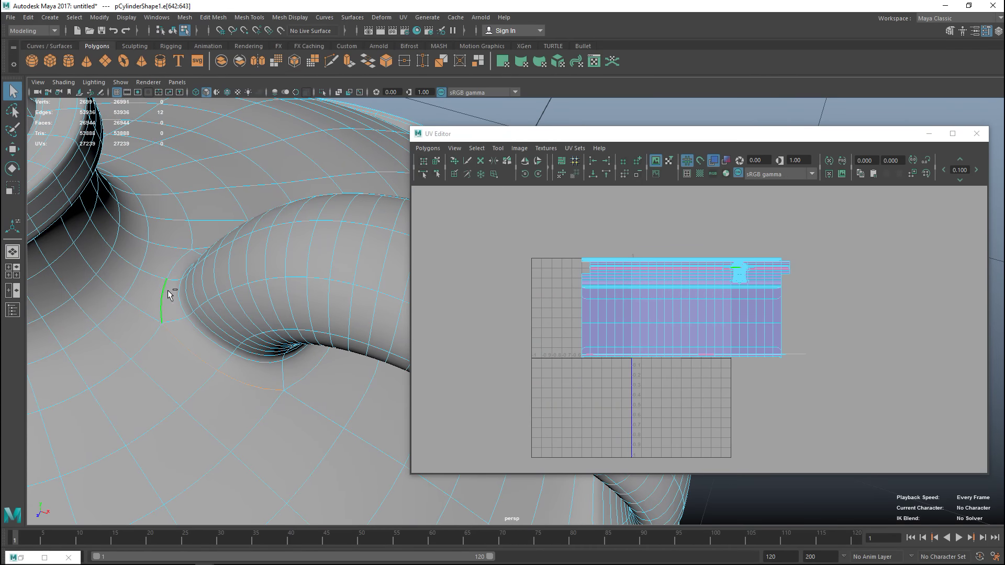
pyautogui.keyDown('alt'); pyautogui.moveTo(257, 323); pyautogui.dragTo(373, 388); pyautogui.keyUp('alt')
pyautogui.keyDown('alt'); pyautogui.moveTo(372, 388); pyautogui.dragTo(369, 240, button='middle'); pyautogui.keyUp('alt')
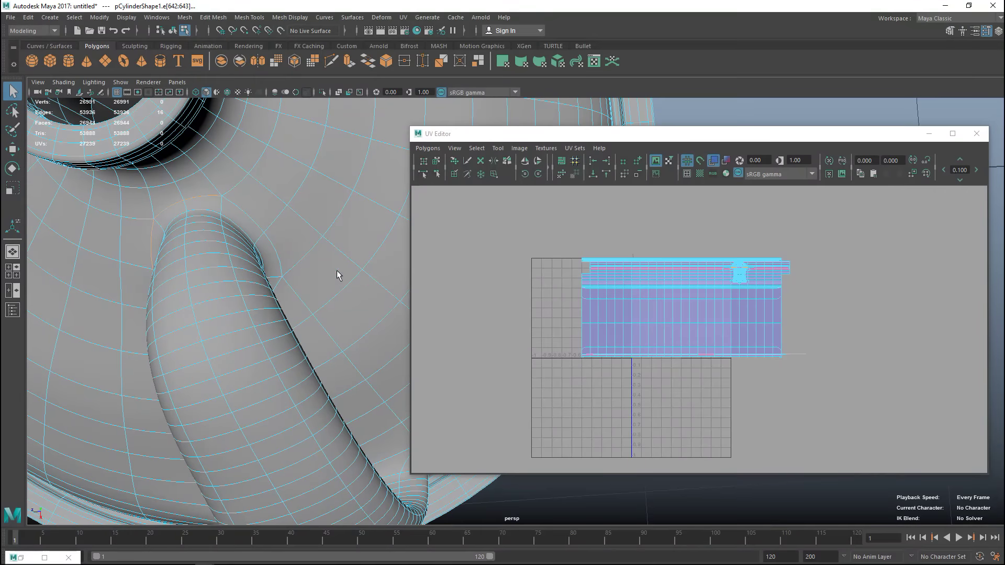
pyautogui.keyDown('alt'); pyautogui.moveTo(279, 269); pyautogui.dragTo(295, 344); pyautogui.keyUp('alt')
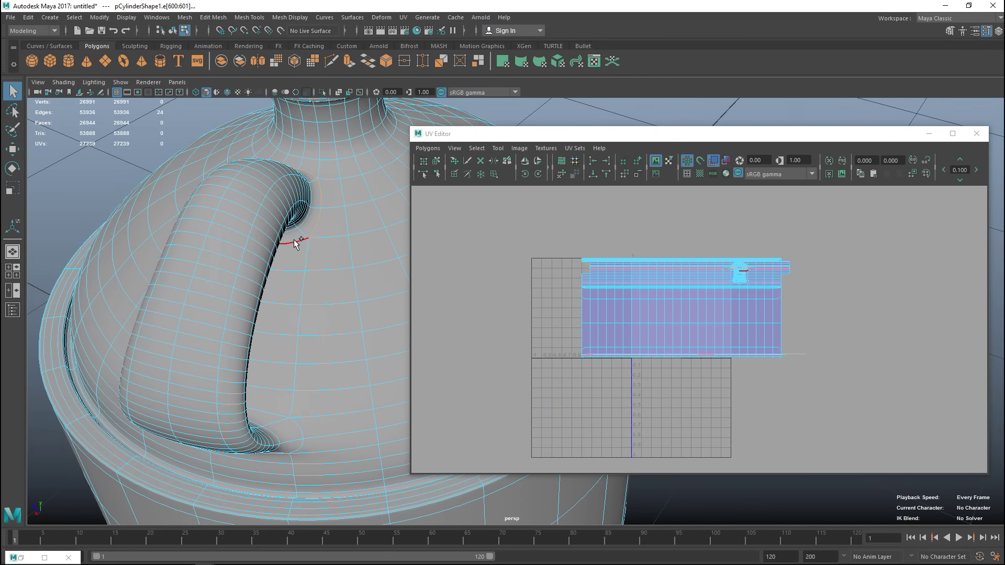
pyautogui.keyDown('alt'); pyautogui.moveTo(227, 271); pyautogui.dragTo(285, 254); pyautogui.keyUp('alt')
pyautogui.keyDown('alt'); pyautogui.moveTo(285, 254); pyautogui.dragTo(71, 324, button='middle'); pyautogui.keyUp('alt')
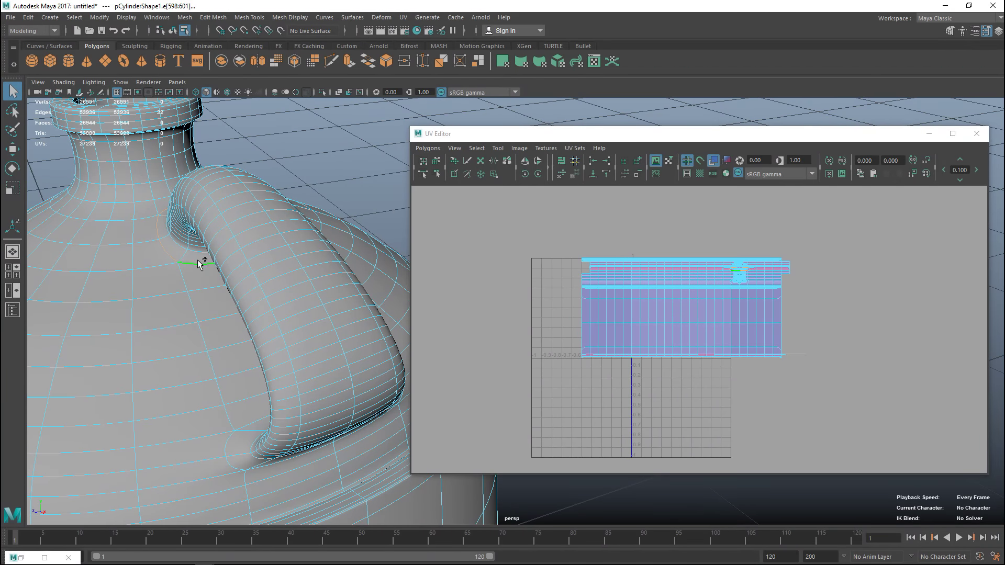
pyautogui.click(427, 149)
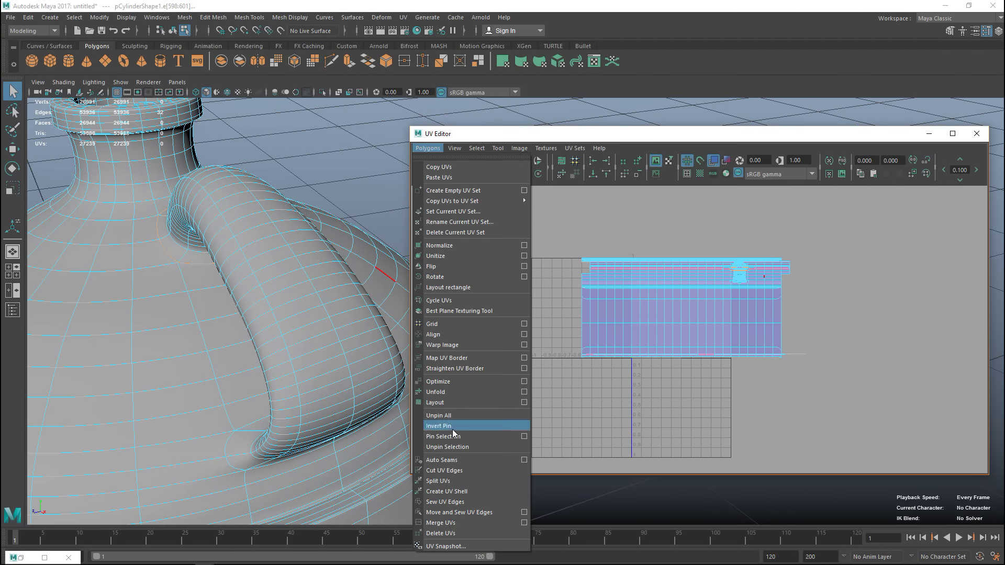
pyautogui.click(474, 472)
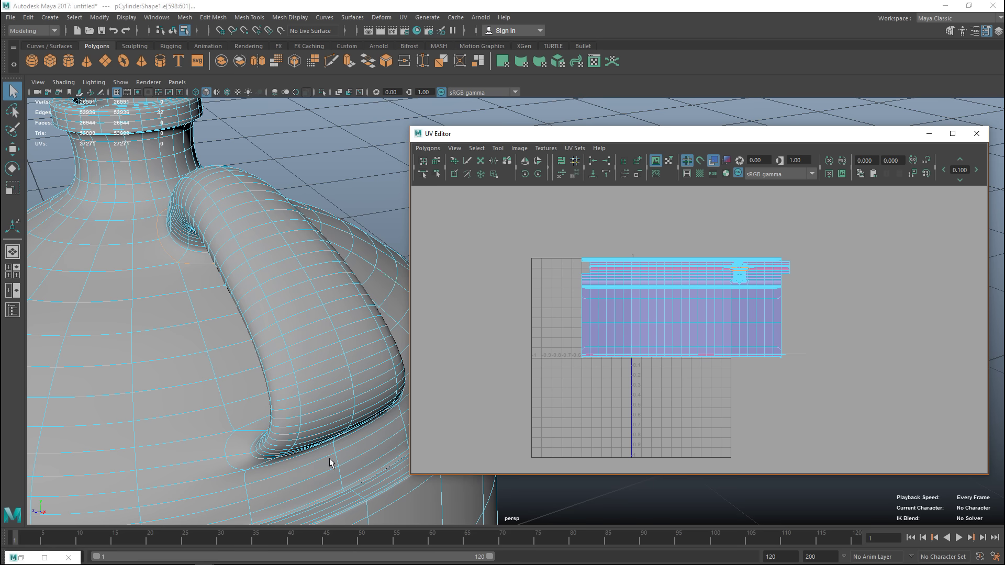
# Select the edge ring around the handle's lower joint near the rim and cut the UVs along it.
pyautogui.click(232, 471)
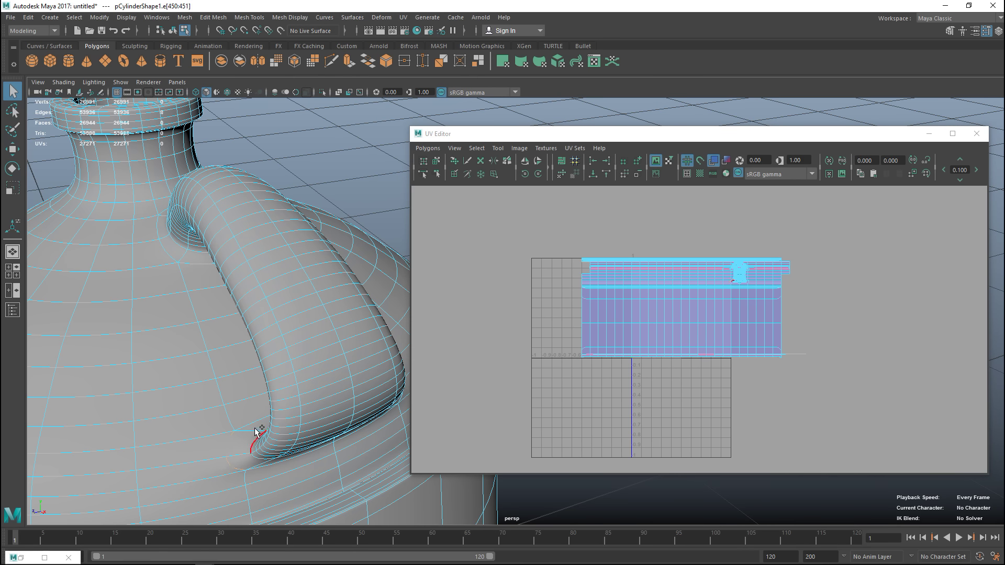
pyautogui.keyDown('alt'); pyautogui.moveTo(280, 468); pyautogui.dragTo(258, 419); pyautogui.keyUp('alt')
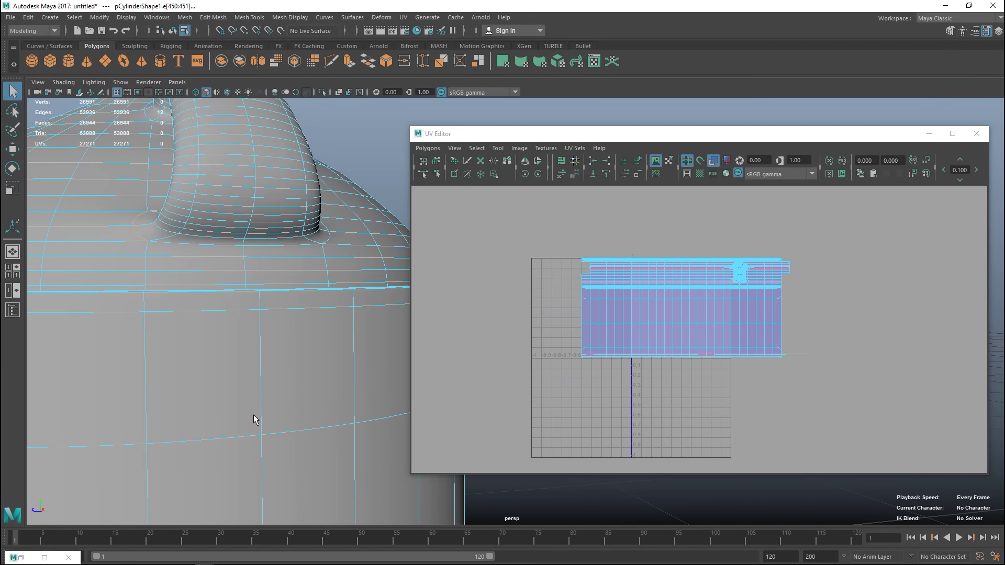
pyautogui.click(270, 251)
pyautogui.keyDown('alt'); pyautogui.moveTo(331, 248); pyautogui.dragTo(273, 299); pyautogui.keyUp('alt')
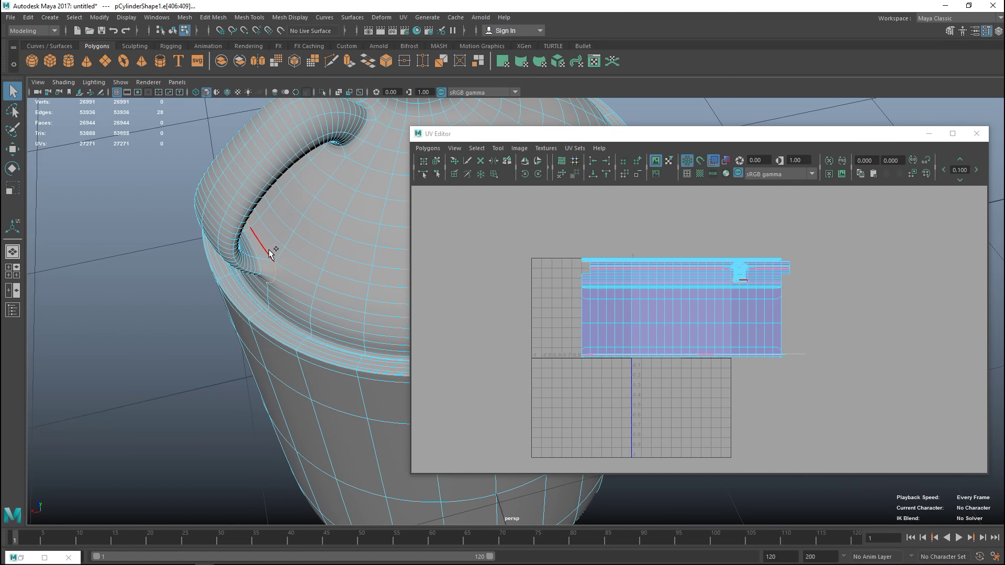
pyautogui.click(432, 151)
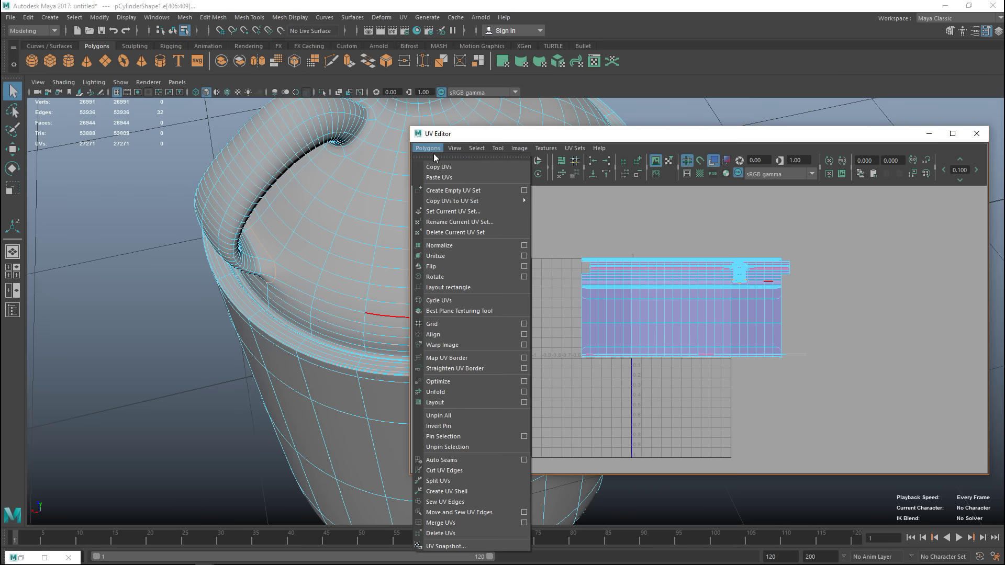
pyautogui.click(475, 471)
# Select the lengthwise edge loop running along the handle and cut the UVs there as a seam.
pyautogui.keyDown('alt'); pyautogui.moveTo(345, 398); pyautogui.dragTo(234, 439); pyautogui.keyUp('alt')
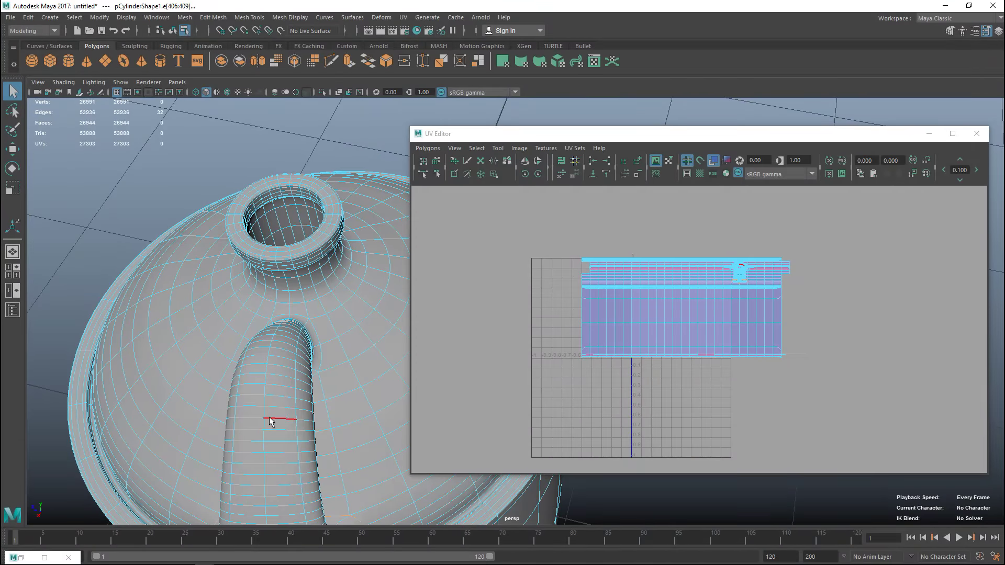
pyautogui.keyDown('alt'); pyautogui.moveTo(310, 443); pyautogui.dragTo(234, 390); pyautogui.keyUp('alt')
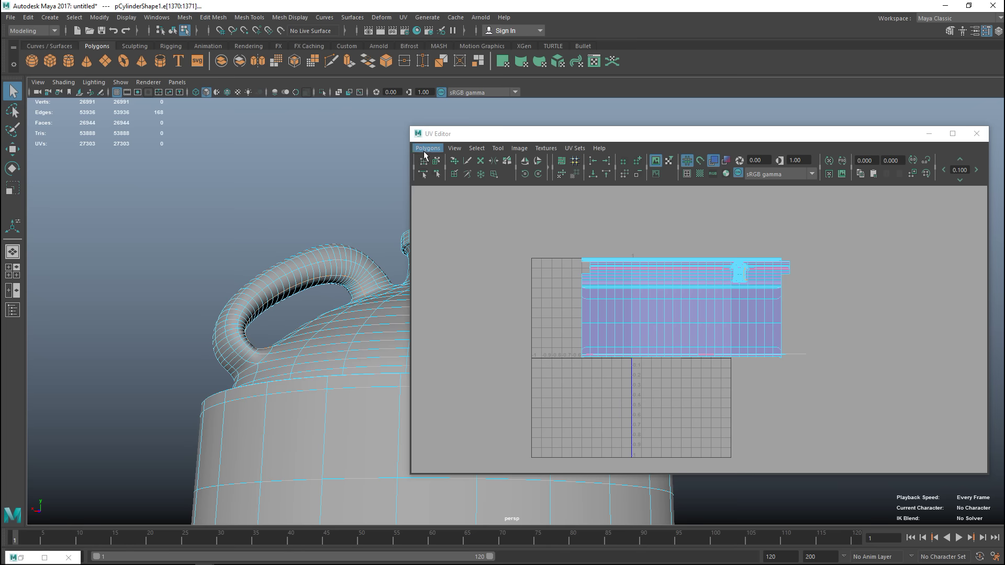
pyautogui.click(427, 148)
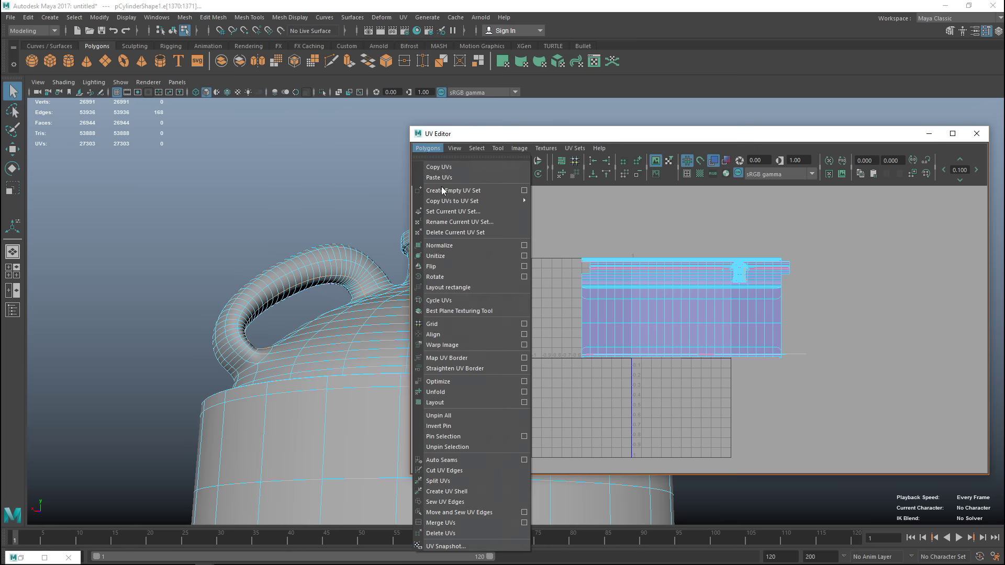
pyautogui.click(466, 469)
# Select the separated UV shells and move the body shell and the handle shell apart from each other.
pyautogui.moveTo(677, 305); pyautogui.dragTo(634, 293, button='right')
pyautogui.click(662, 329)
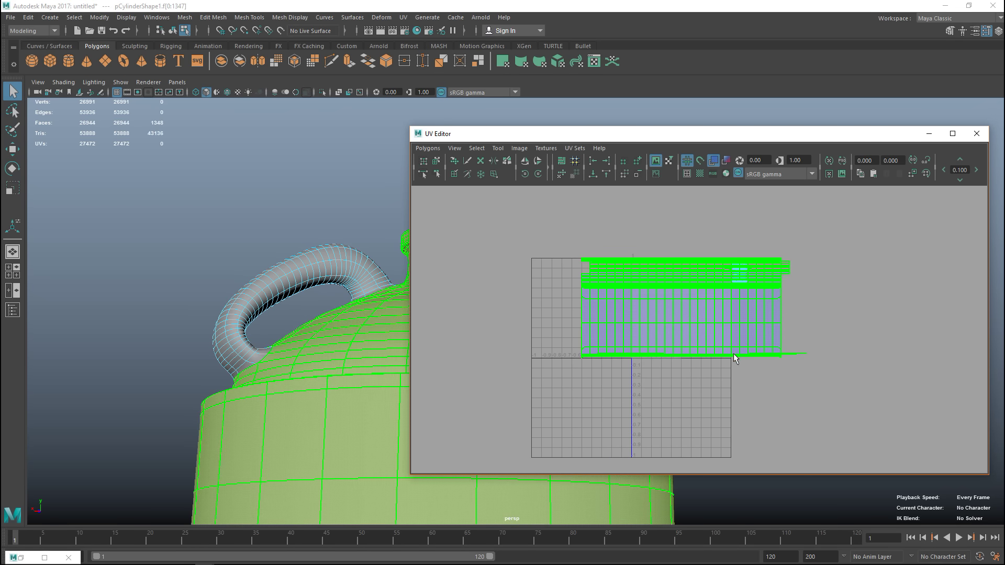
pyautogui.press('w')
pyautogui.moveTo(749, 367); pyautogui.dragTo(872, 470)
pyautogui.moveTo(722, 249); pyautogui.dragTo(757, 296)
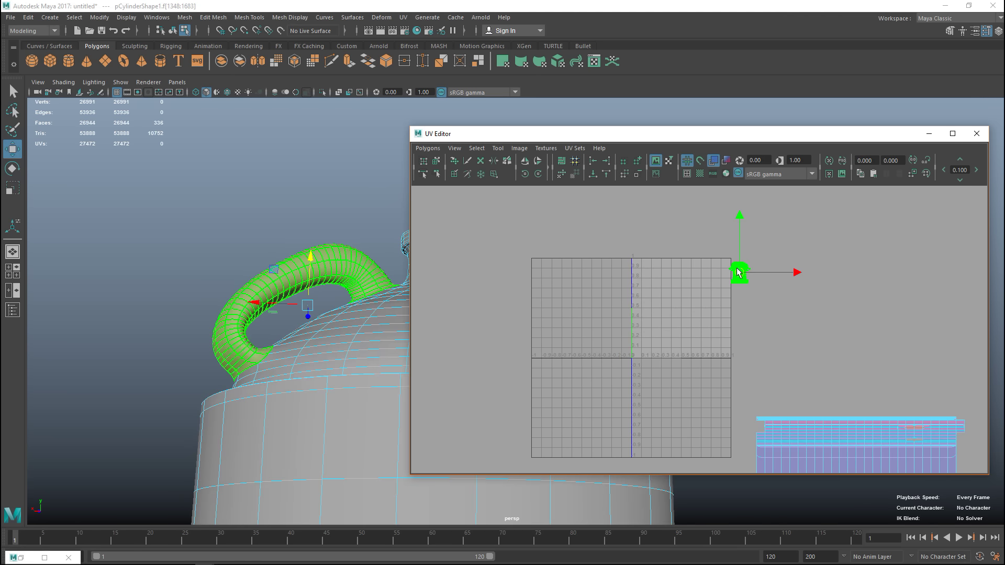
pyautogui.moveTo(714, 276); pyautogui.dragTo(594, 285, button='middle')
pyautogui.scroll(4, 573, 315)
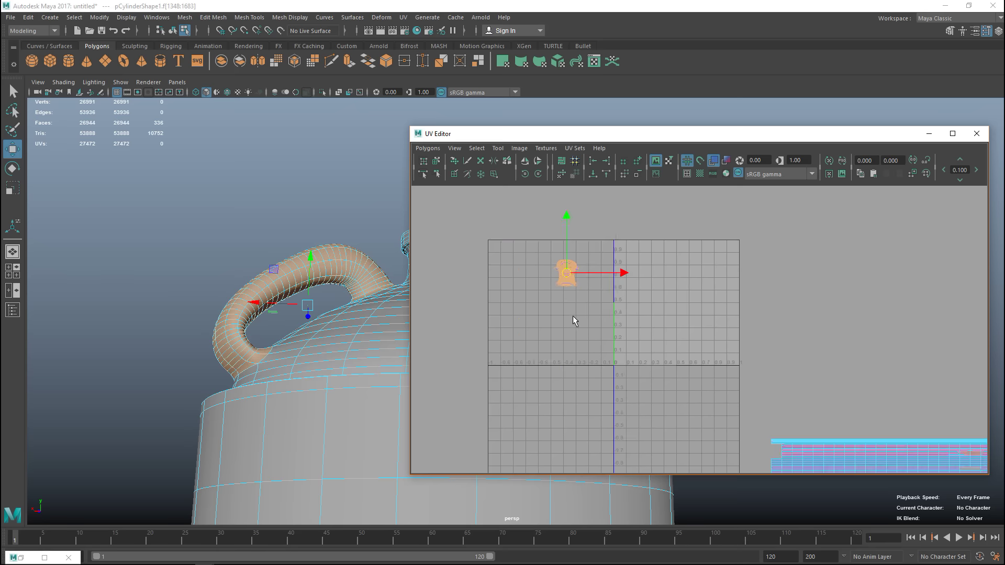
# Unfold the handle's UV shell and move it outside the UV grid, away from the body shell.
pyautogui.click(428, 148)
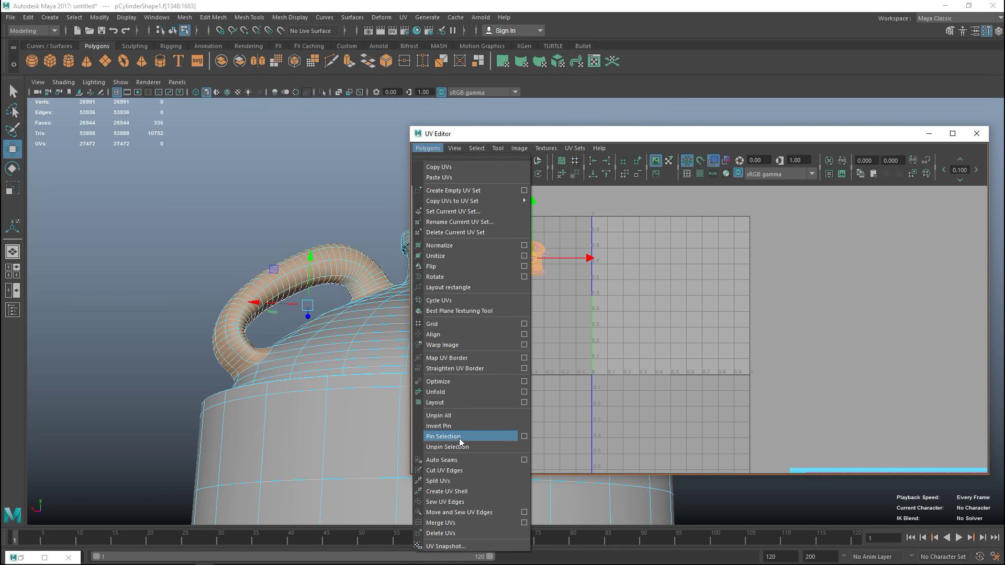
pyautogui.click(447, 393)
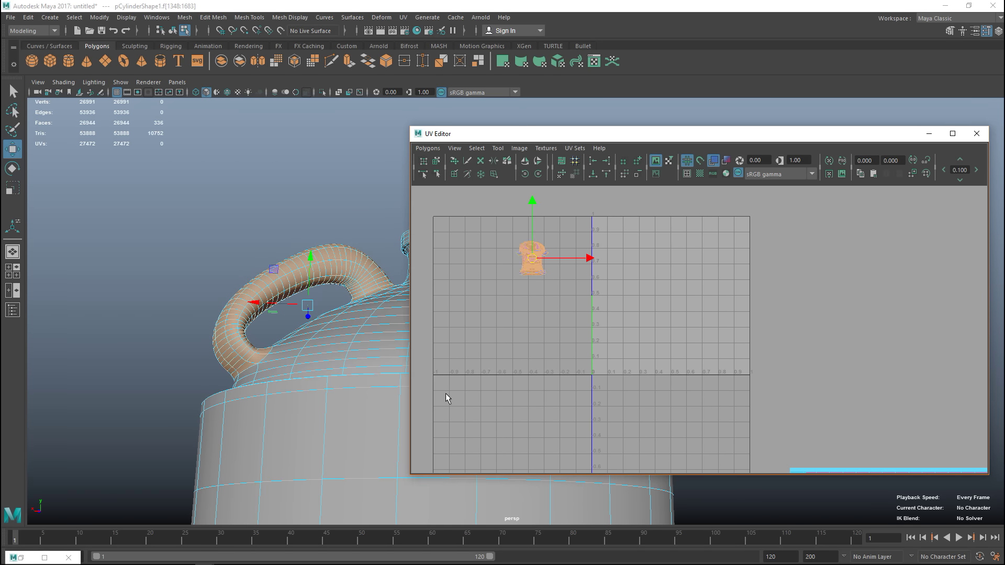
pyautogui.scroll(-2, 654, 362)
pyautogui.scroll(3, 652, 362)
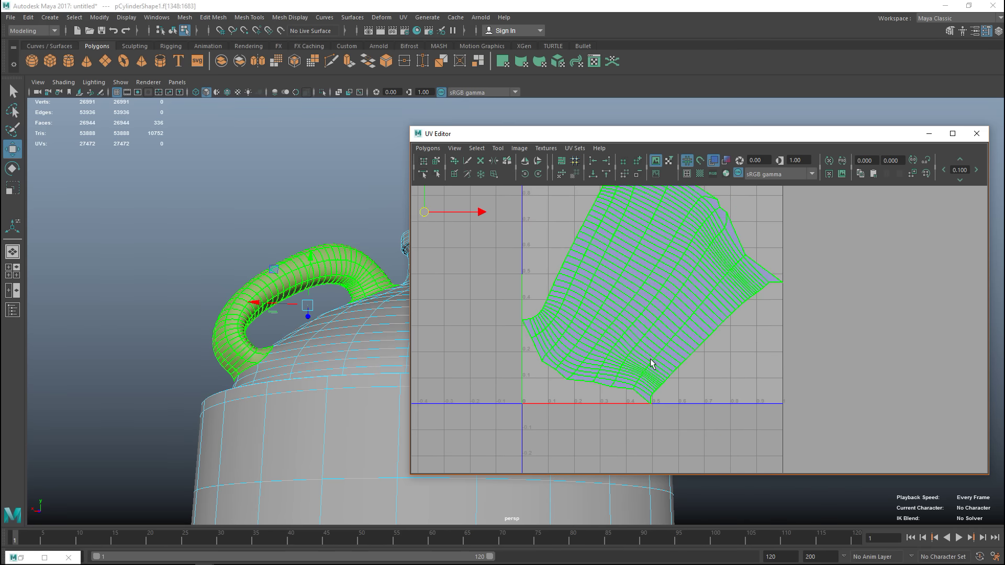
pyautogui.press('w')
pyautogui.keyDown('alt'); pyautogui.moveTo(243, 315); pyautogui.dragTo(242, 316, button='middle'); pyautogui.keyUp('alt')
pyautogui.keyDown('alt'); pyautogui.moveTo(241, 315); pyautogui.dragTo(280, 262); pyautogui.keyUp('alt')
pyautogui.scroll(-3, 595, 356)
pyautogui.moveTo(684, 315); pyautogui.dragTo(467, 258)
pyautogui.scroll(-2, 568, 354)
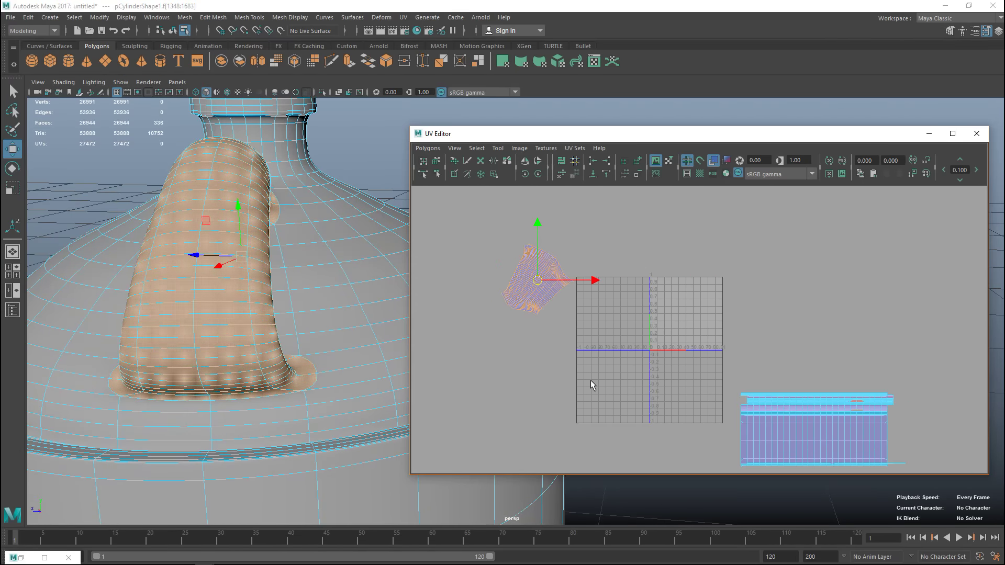
# Select the horizontal edge loop where the jug's shoulder meets the outer rim and cut the UVs along it.
pyautogui.scroll(-1, 586, 343)
pyautogui.keyDown('alt'); pyautogui.moveTo(585, 343); pyautogui.dragTo(535, 313, button='middle'); pyautogui.keyUp('alt')
pyautogui.scroll(2, 626, 399)
pyautogui.scroll(-2, 627, 402)
pyautogui.scroll(2, 623, 400)
pyautogui.moveTo(597, 385)
pyautogui.keyDown('alt'); pyautogui.mouseDown(button='middle')
pyautogui.moveTo(615, 355)
pyautogui.moveTo(602, 369)
pyautogui.mouseUp(button='middle'); pyautogui.keyUp('alt')
pyautogui.keyDown('alt'); pyautogui.moveTo(239, 421); pyautogui.dragTo(78, 459); pyautogui.keyUp('alt')
pyautogui.moveTo(105, 444); pyautogui.dragTo(110, 216, button='right')
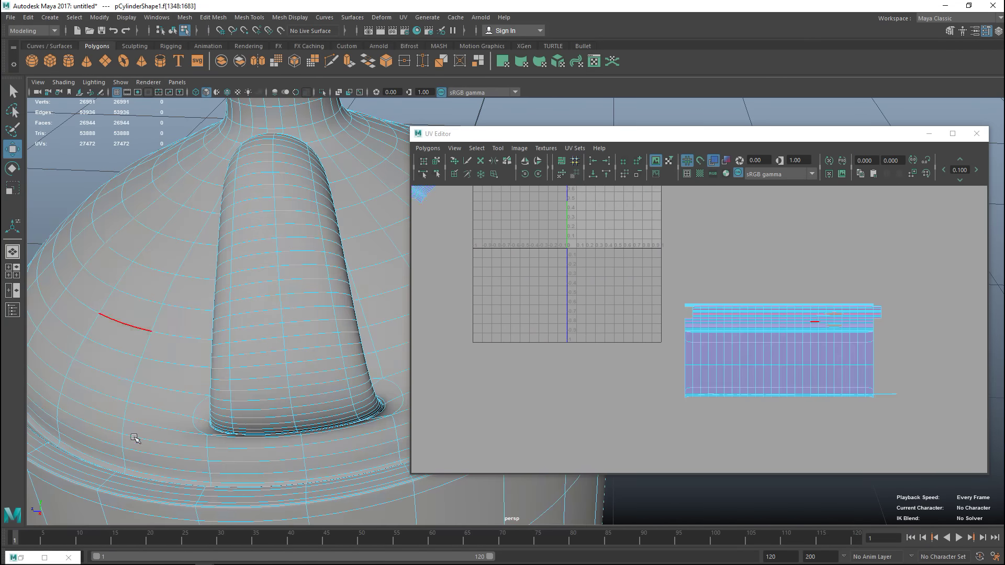
pyautogui.doubleClick(194, 481)
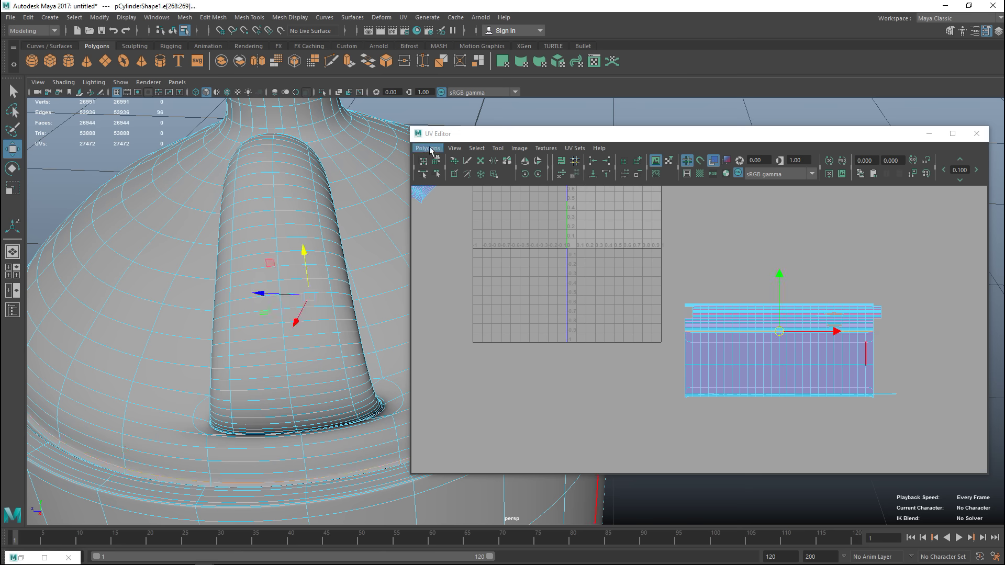
pyautogui.click(426, 149)
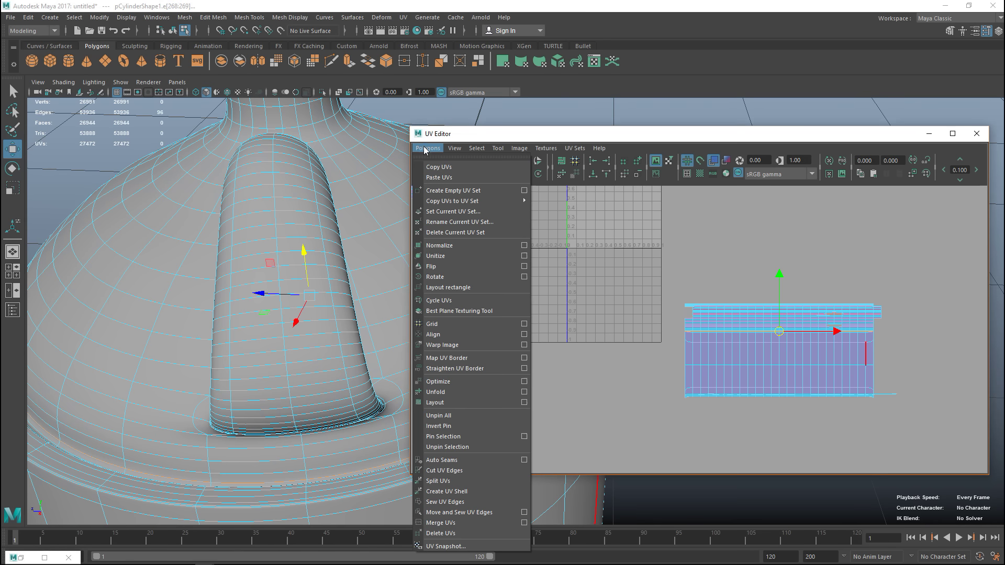
pyautogui.click(476, 470)
# Select the vertical edge loop running down the jug's side from the rim and cut the UVs along it.
pyautogui.scroll(-3, 283, 421)
pyautogui.keyDown('alt'); pyautogui.moveTo(262, 421); pyautogui.dragTo(305, 425); pyautogui.keyUp('alt')
pyautogui.keyDown('alt'); pyautogui.moveTo(305, 425); pyautogui.dragTo(179, 386, button='middle'); pyautogui.keyUp('alt')
pyautogui.keyDown('alt'); pyautogui.moveTo(202, 395); pyautogui.dragTo(191, 397); pyautogui.keyUp('alt')
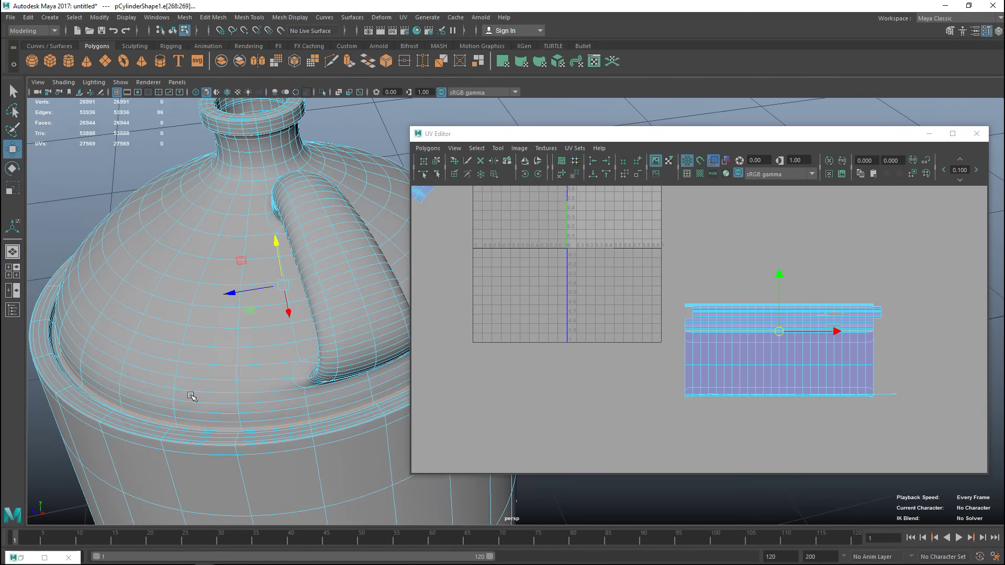
pyautogui.doubleClick(297, 349)
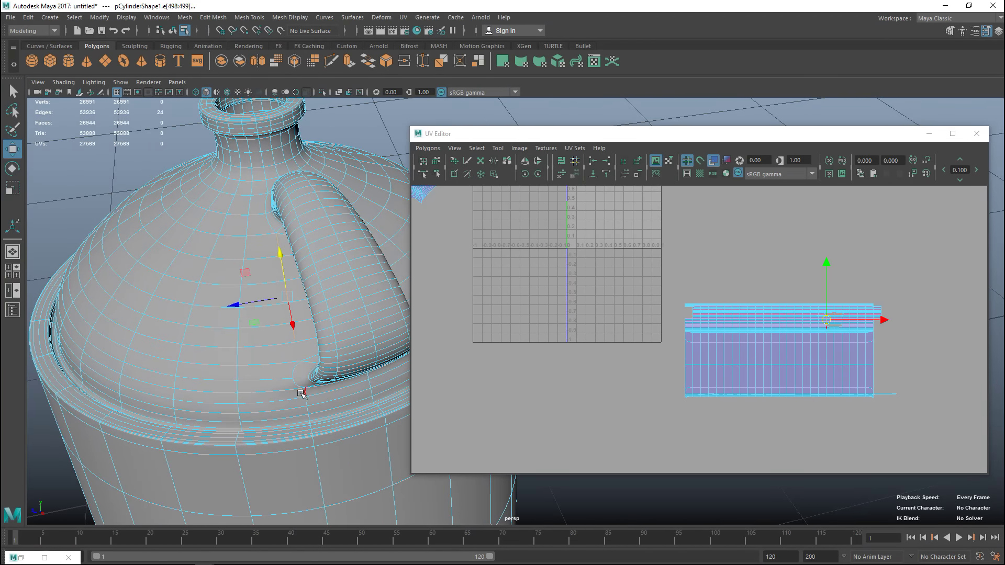
pyautogui.doubleClick(237, 400)
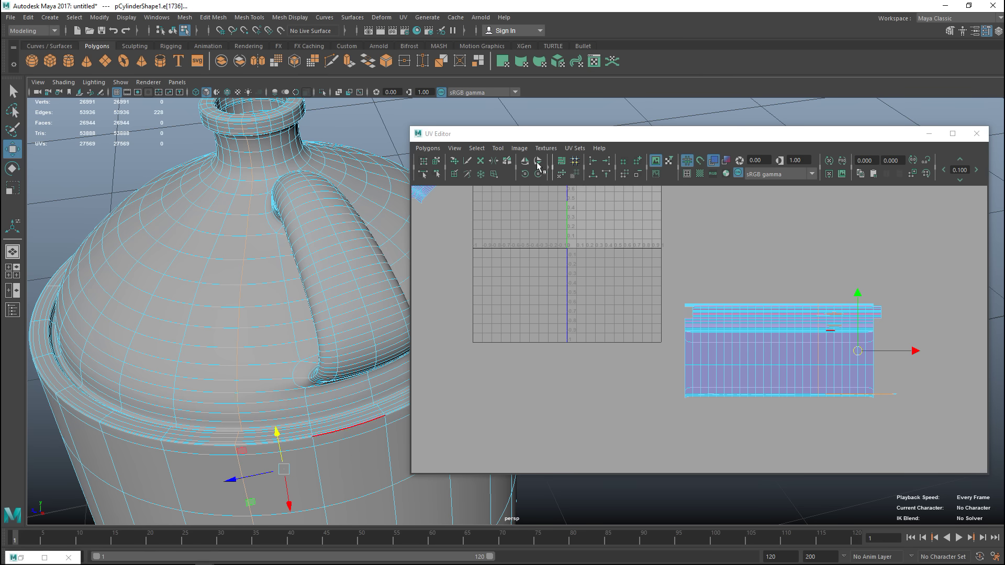
pyautogui.click(428, 148)
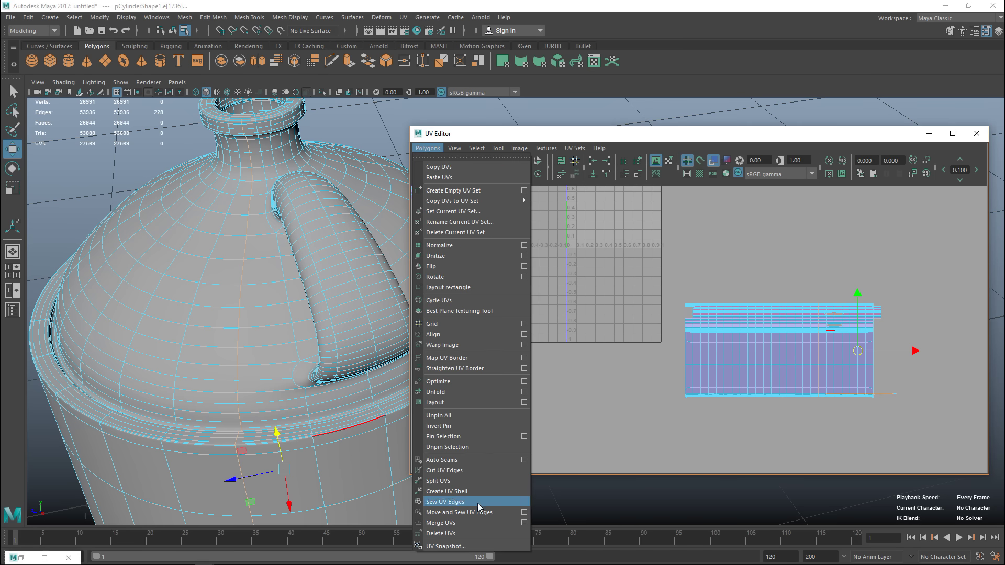
pyautogui.click(470, 478)
# Select the two body UV shells one after the other and move each below the UV grid, apart from each other.
pyautogui.moveTo(734, 326); pyautogui.dragTo(695, 312, button='right')
pyautogui.click(735, 376)
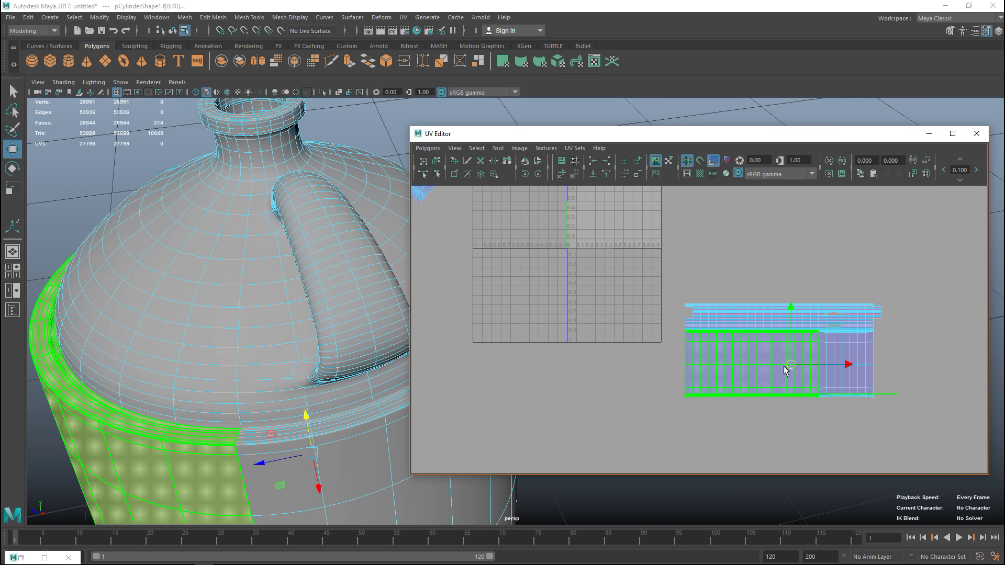
pyautogui.moveTo(788, 369); pyautogui.dragTo(609, 458)
pyautogui.click(851, 378)
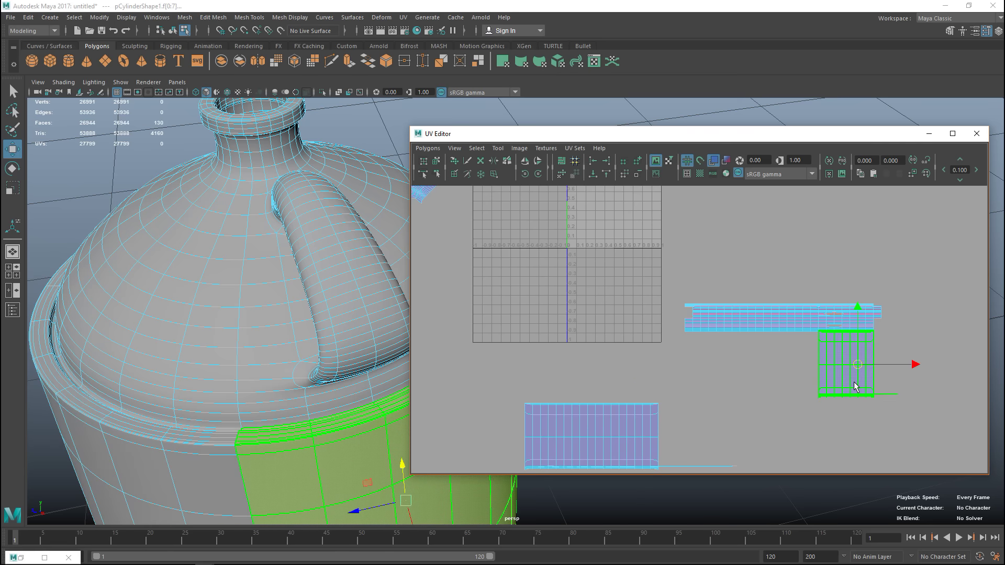
pyautogui.moveTo(863, 369); pyautogui.dragTo(839, 437)
# Move the two overlapping UV shells of the jug's dome and neck apart from each other.
pyautogui.click(754, 321)
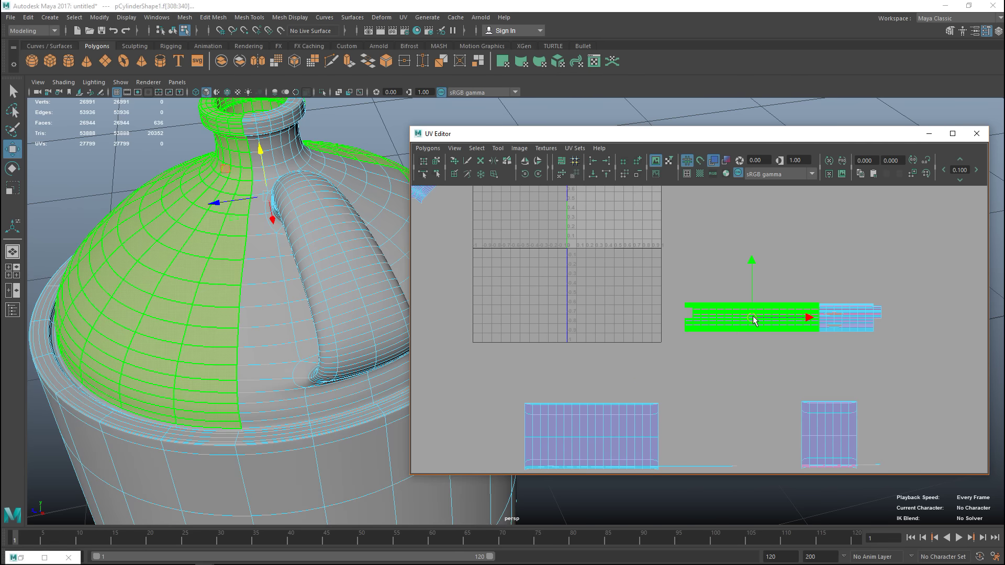
pyautogui.moveTo(752, 314); pyautogui.dragTo(719, 247)
pyautogui.moveTo(853, 317); pyautogui.dragTo(880, 271)
pyautogui.scroll(-10, 817, 317)
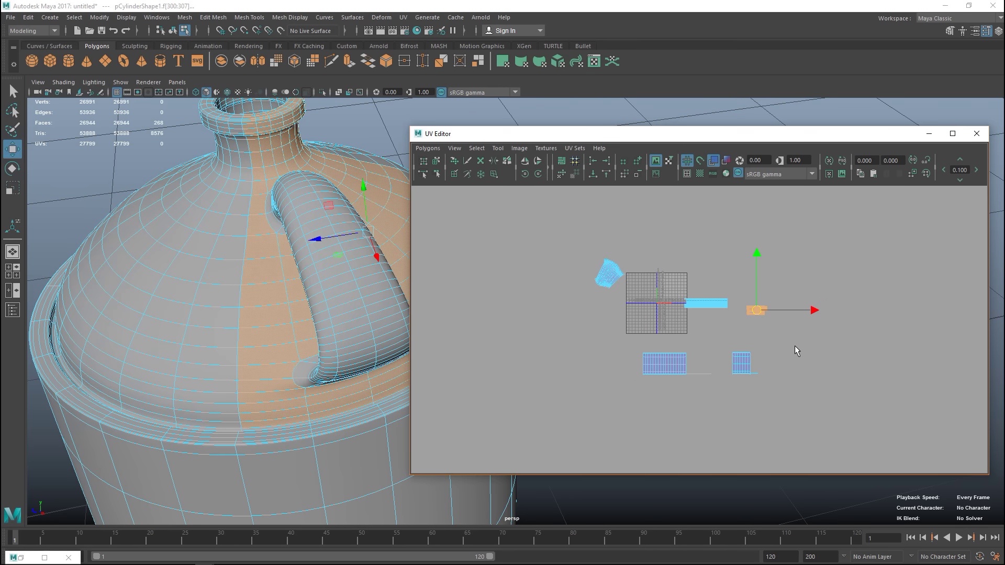
# Select all the jug's UV shells and unfold them together, packed inside the UV grid.
pyautogui.moveTo(587, 250); pyautogui.dragTo(884, 407)
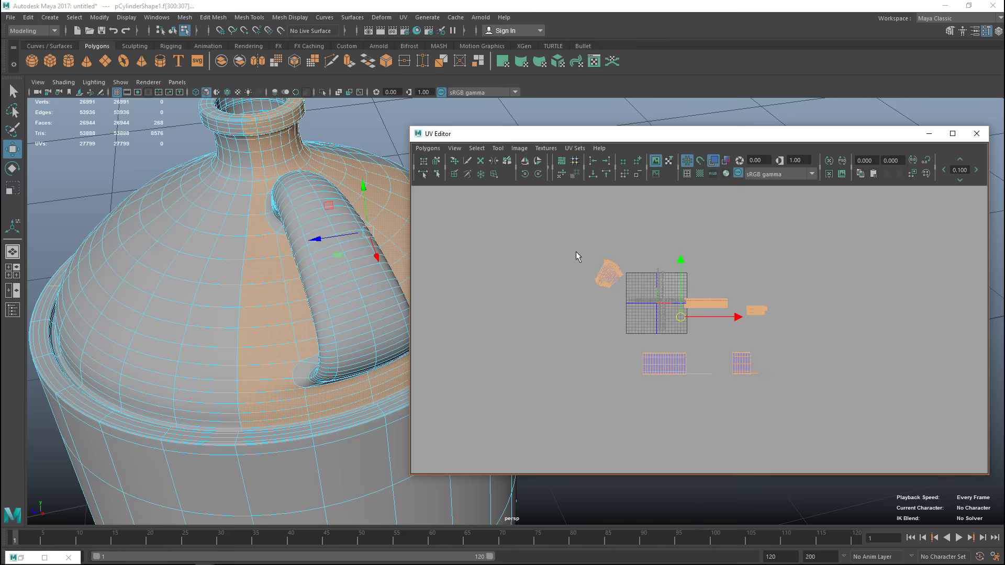
pyautogui.click(428, 148)
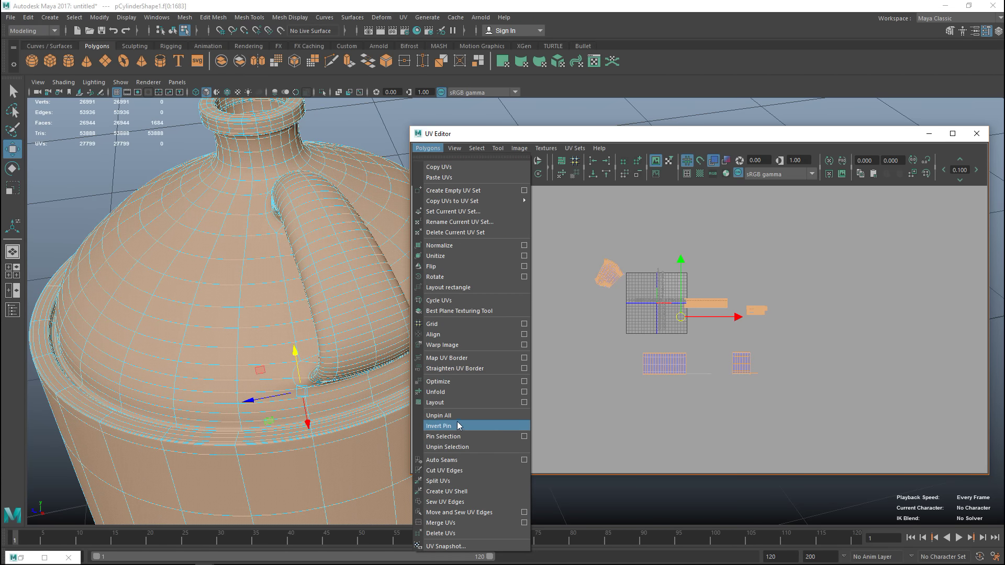
pyautogui.click(448, 402)
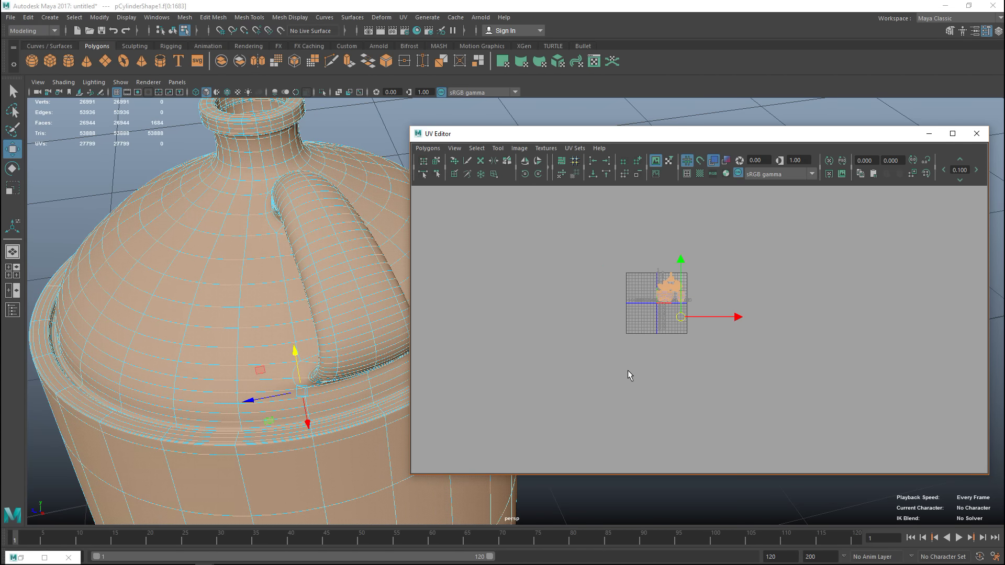
pyautogui.scroll(6, 636, 390)
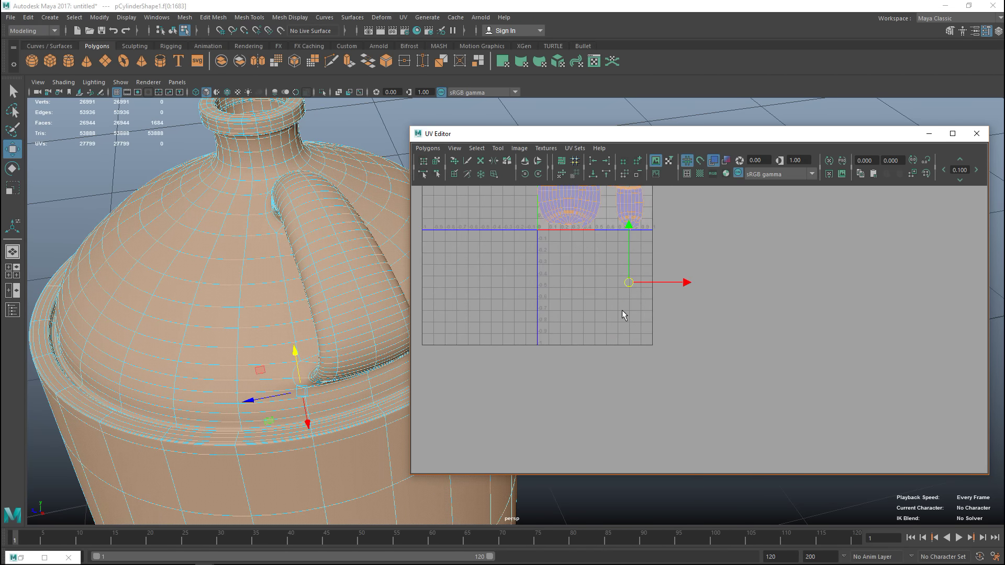
pyautogui.scroll(4, 754, 413)
pyautogui.keyDown('alt'); pyautogui.moveTo(705, 359); pyautogui.dragTo(662, 448, button='middle'); pyautogui.keyUp('alt')
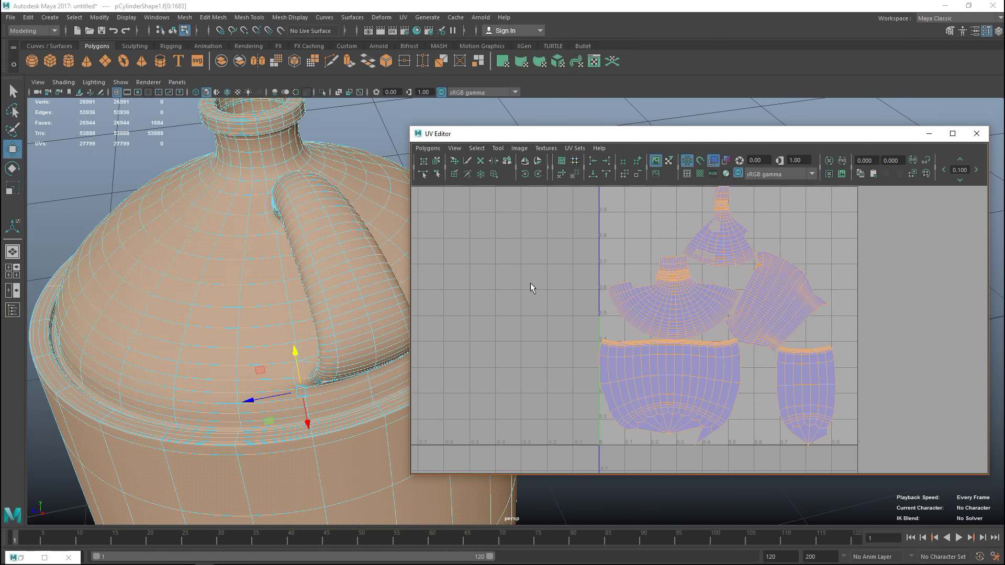
# Select the larger body UV shell and examine which part of the jug's side it covers.
pyautogui.keyDown('alt'); pyautogui.moveTo(287, 316); pyautogui.dragTo(163, 183, button='middle'); pyautogui.keyUp('alt')
pyautogui.keyDown('alt'); pyautogui.moveTo(168, 249); pyautogui.dragTo(256, 225); pyautogui.keyUp('alt')
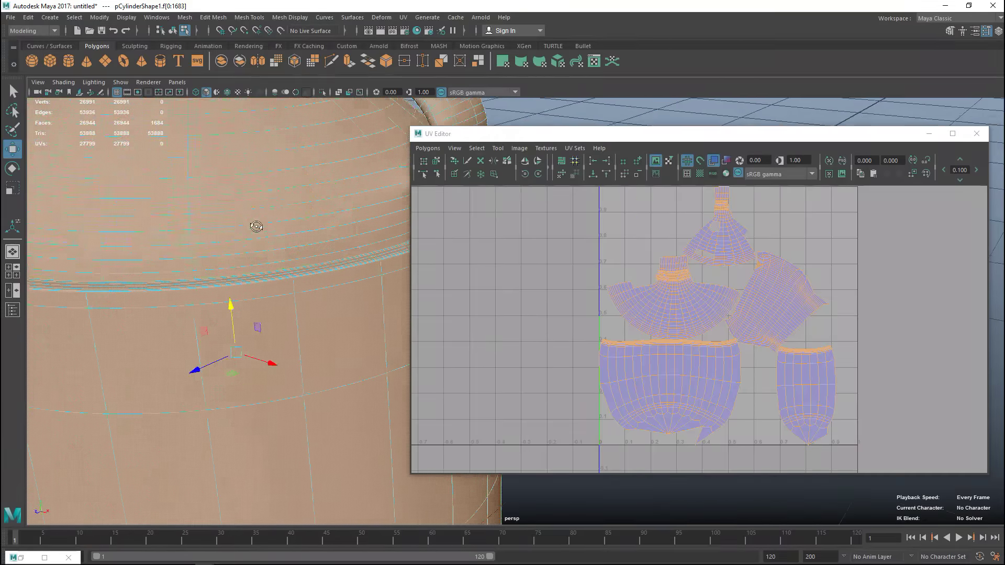
pyautogui.scroll(-2, 251, 238)
pyautogui.scroll(-5, 242, 256)
pyautogui.keyDown('alt'); pyautogui.moveTo(239, 263); pyautogui.dragTo(87, 223, button='middle'); pyautogui.keyUp('alt')
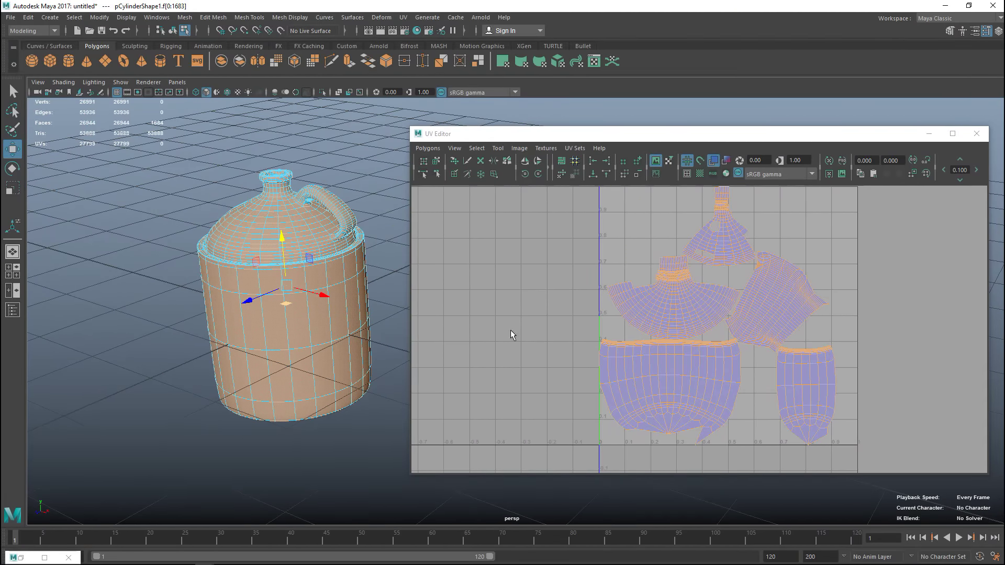
pyautogui.moveTo(630, 386); pyautogui.dragTo(588, 367, button='right')
pyautogui.click(633, 392)
pyautogui.click(639, 392)
pyautogui.keyDown('alt'); pyautogui.moveTo(346, 403); pyautogui.dragTo(257, 390); pyautogui.keyUp('alt')
pyautogui.keyDown('alt'); pyautogui.moveTo(245, 387); pyautogui.dragTo(182, 383, button='middle'); pyautogui.keyUp('alt')
pyautogui.keyDown('alt'); pyautogui.moveTo(182, 382); pyautogui.dragTo(287, 414); pyautogui.keyUp('alt')
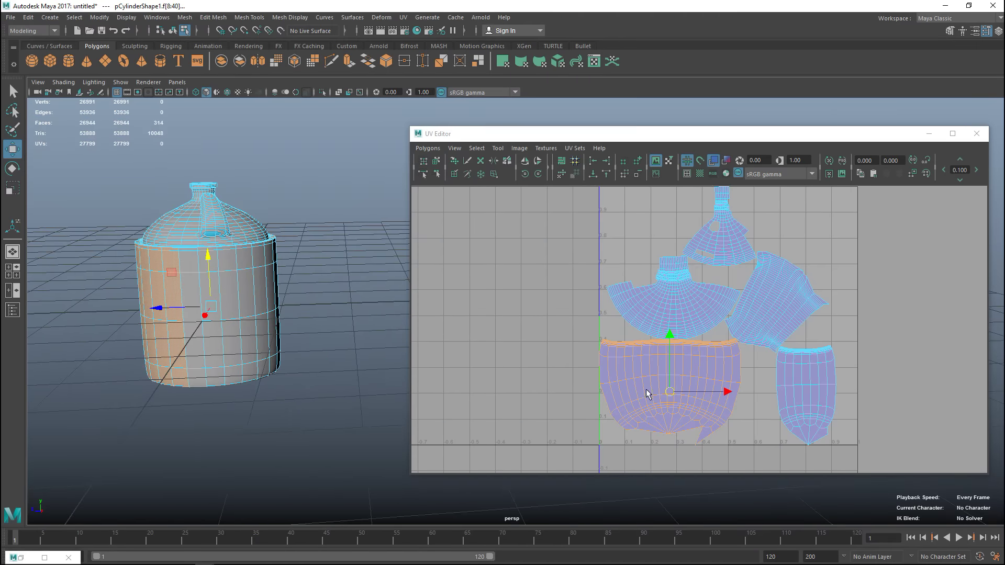
# Select the vertical border edges shared by the two body UV shells and move and sew them together.
pyautogui.moveTo(601, 372); pyautogui.dragTo(566, 357, button='right')
pyautogui.moveTo(585, 351); pyautogui.dragTo(616, 419)
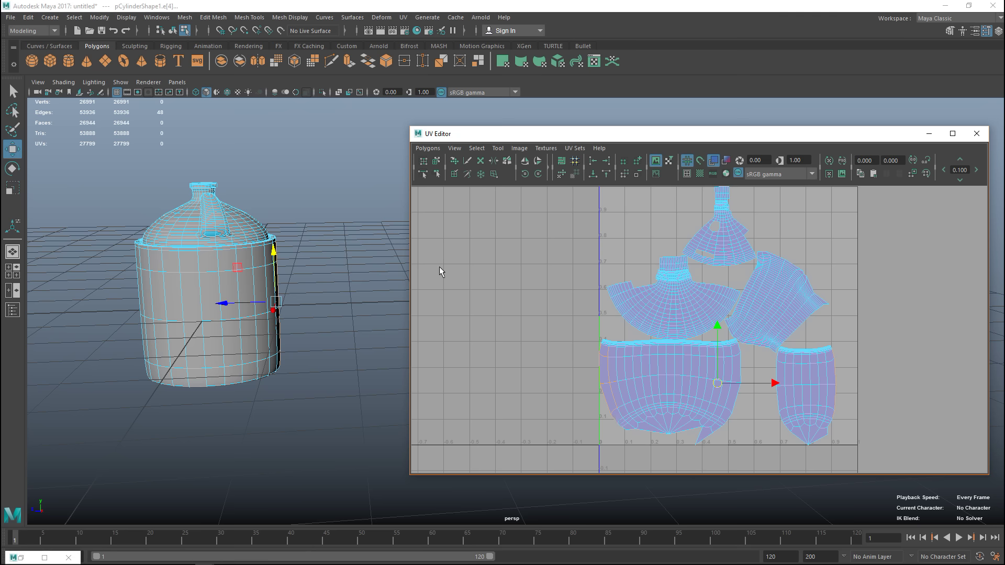
pyautogui.click(427, 148)
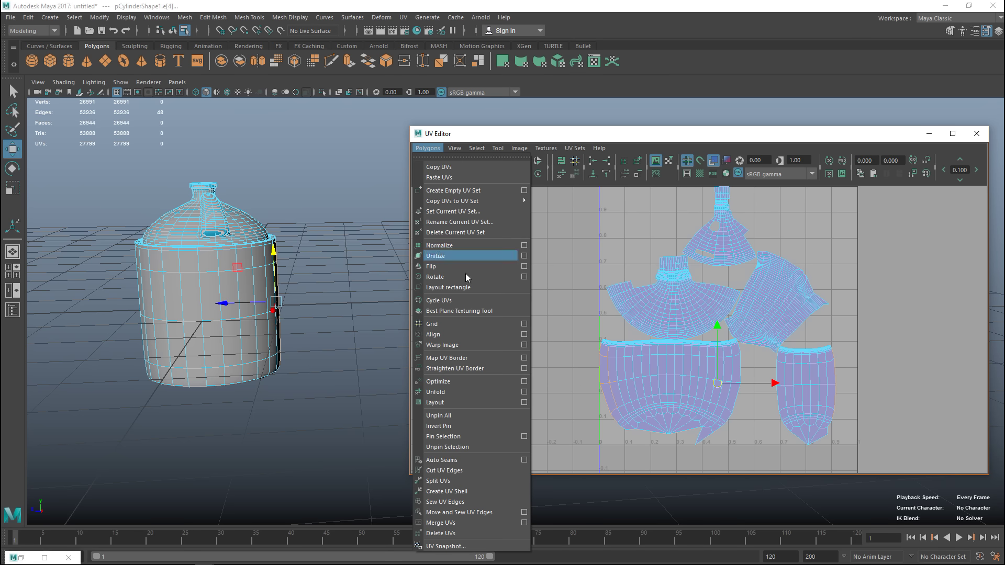
pyautogui.click(486, 514)
# Unfold the joined body UV shell and move it aside, clear of the dome and handle shells.
pyautogui.moveTo(626, 393); pyautogui.dragTo(593, 381, button='right')
pyautogui.click(605, 383)
pyautogui.click(429, 148)
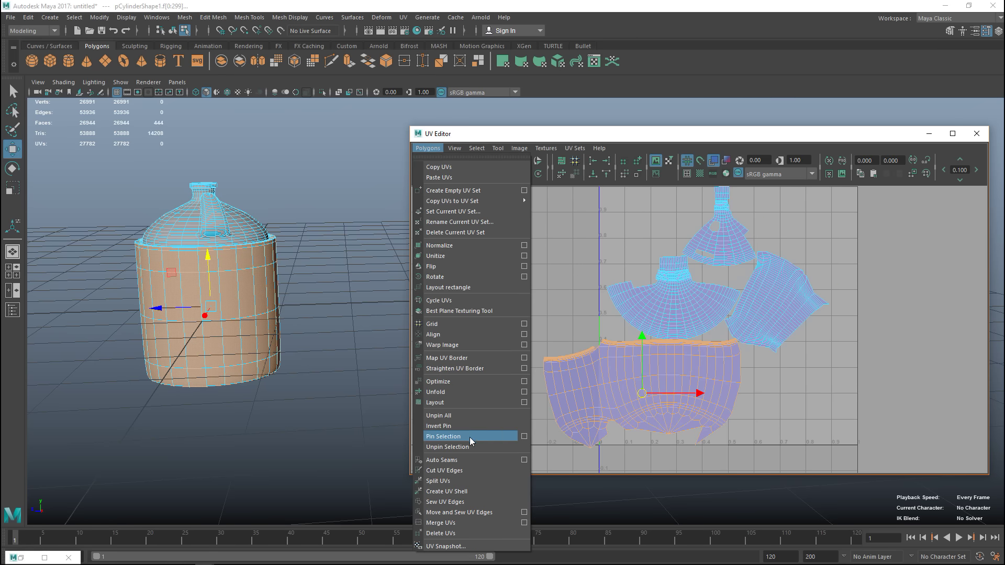
pyautogui.click(445, 392)
pyautogui.hotkey('ctrl', 'F12')
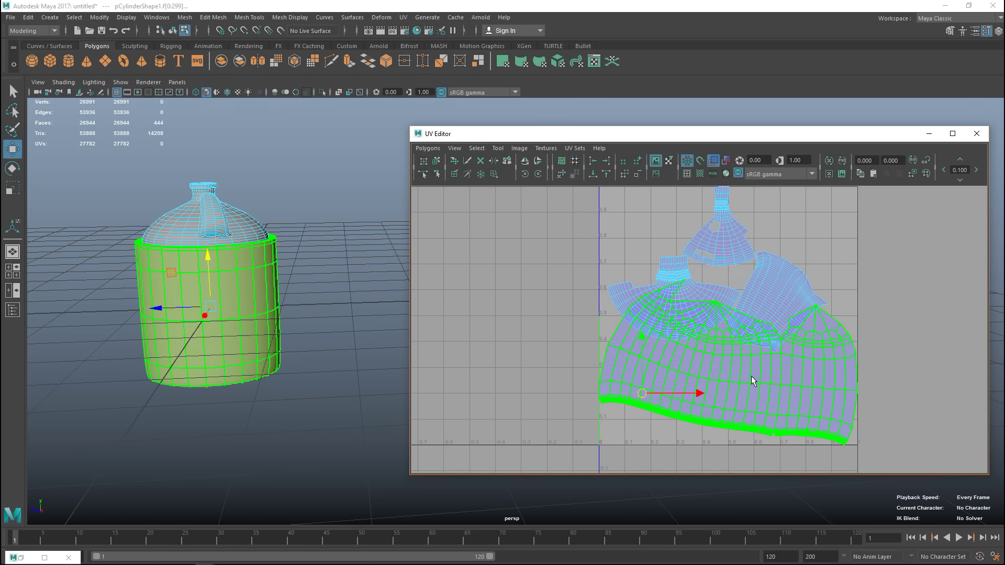
pyautogui.moveTo(727, 367); pyautogui.dragTo(505, 393)
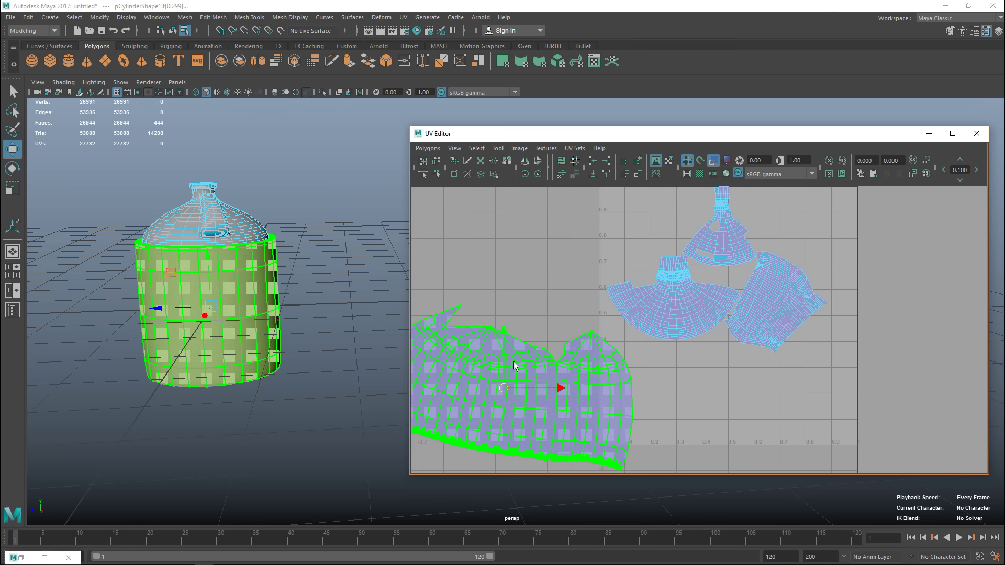
# Select the handle's UV shell and move it outside the UV grid, away from the dome shells.
pyautogui.press('F11')
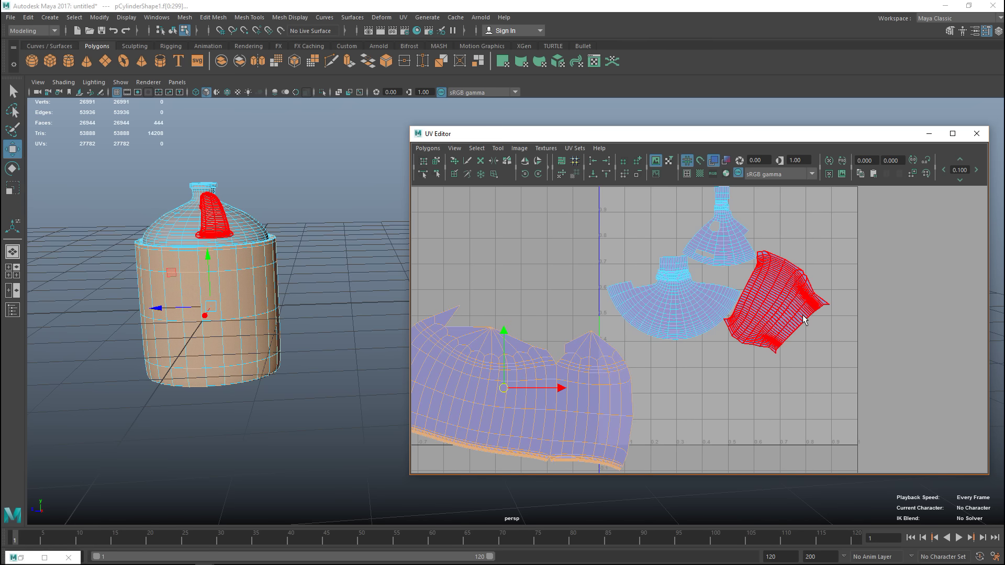
pyautogui.click(772, 315)
pyautogui.moveTo(878, 325); pyautogui.dragTo(994, 343, button='middle')
# Select the border edges shared by the two dome UV shells and move and sew them together.
pyautogui.click(720, 233)
pyautogui.click(684, 313)
pyautogui.moveTo(697, 298); pyautogui.dragTo(699, 261, button='right')
pyautogui.doubleClick(730, 305)
pyautogui.click(427, 148)
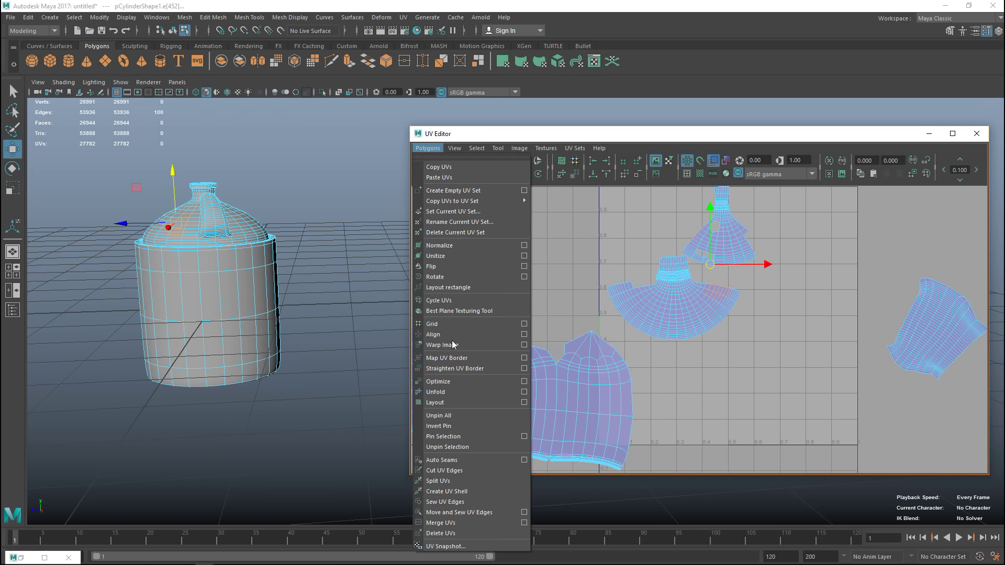
pyautogui.click(473, 513)
# Select the joined dome UV shell and unfold it.
pyautogui.moveTo(700, 304); pyautogui.dragTo(667, 289, button='right')
pyautogui.click(670, 287)
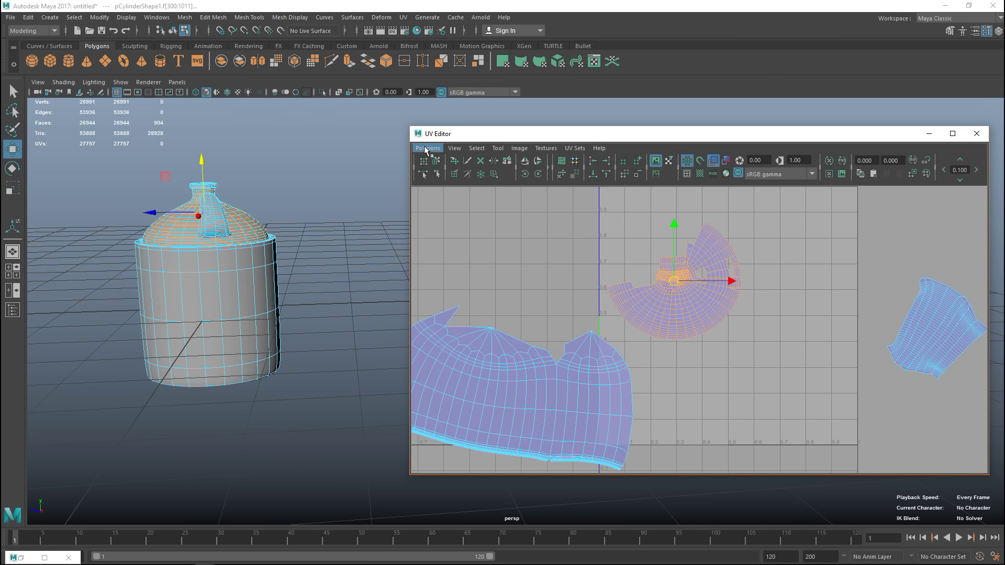
pyautogui.click(425, 148)
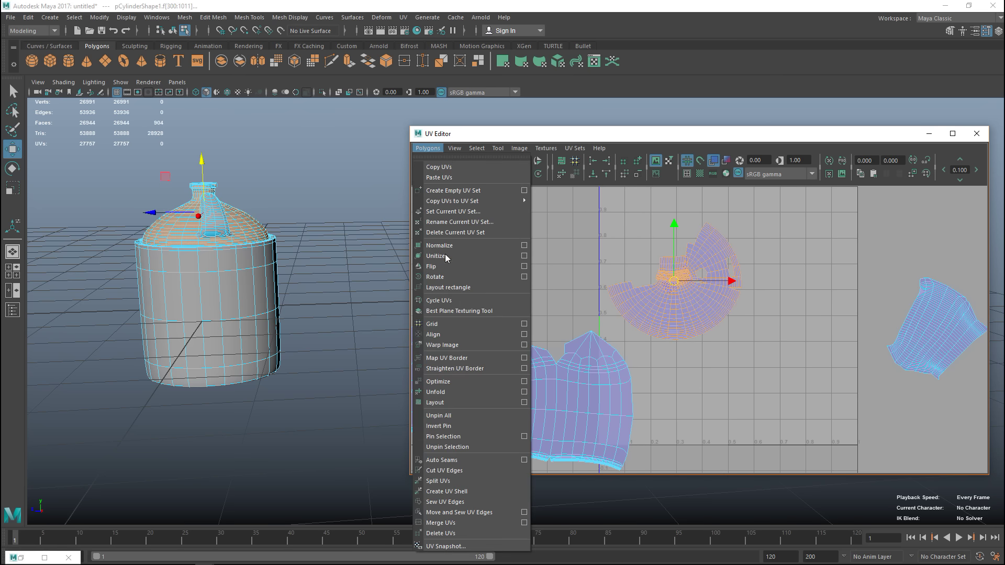
pyautogui.click(448, 392)
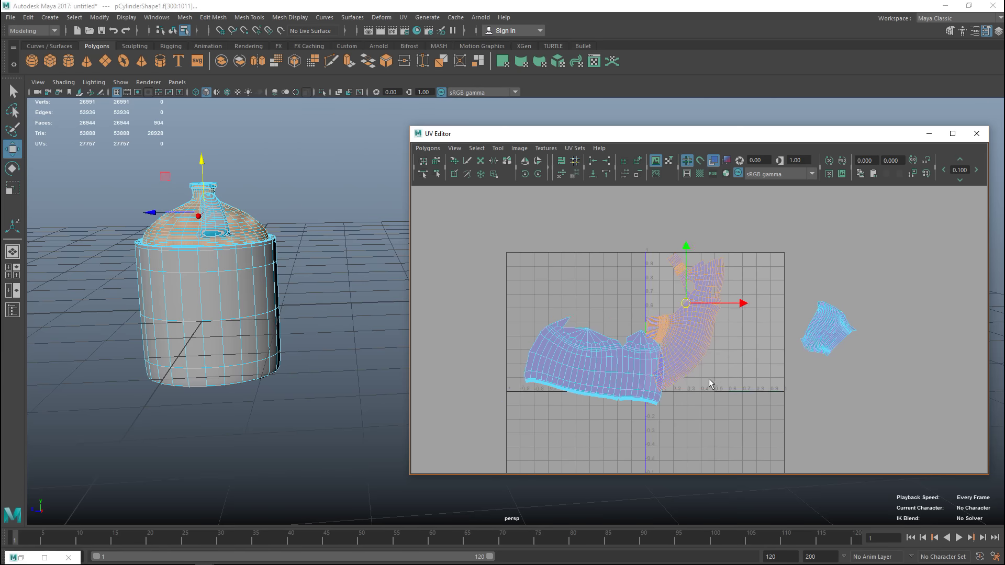
# Select the split border edges in the middle of the dome's UV shell and move and sew them.
pyautogui.scroll(5, 709, 378)
pyautogui.moveTo(674, 295); pyautogui.dragTo(644, 286, button='right')
pyautogui.scroll(-2, 659, 277)
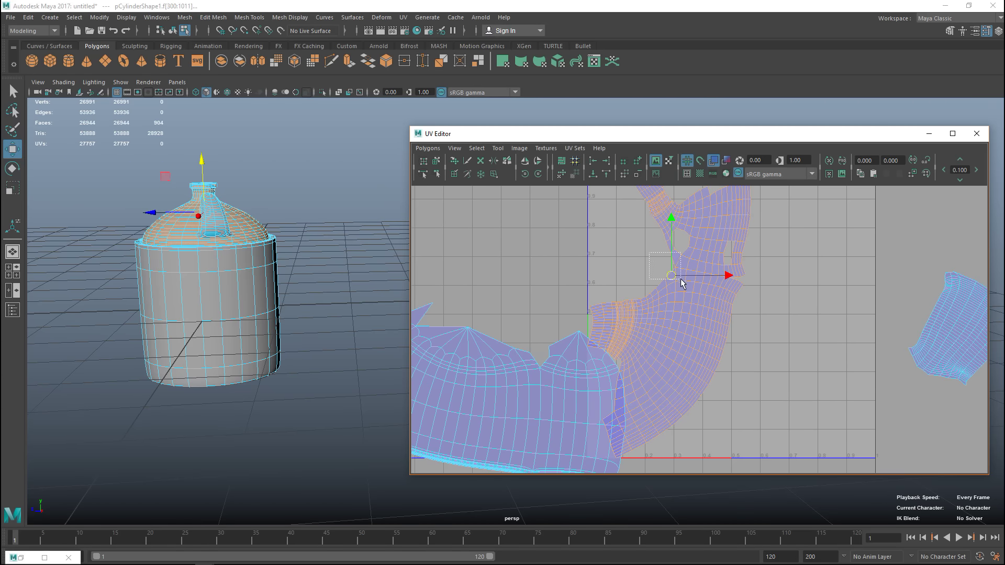
pyautogui.moveTo(671, 284); pyautogui.dragTo(676, 294)
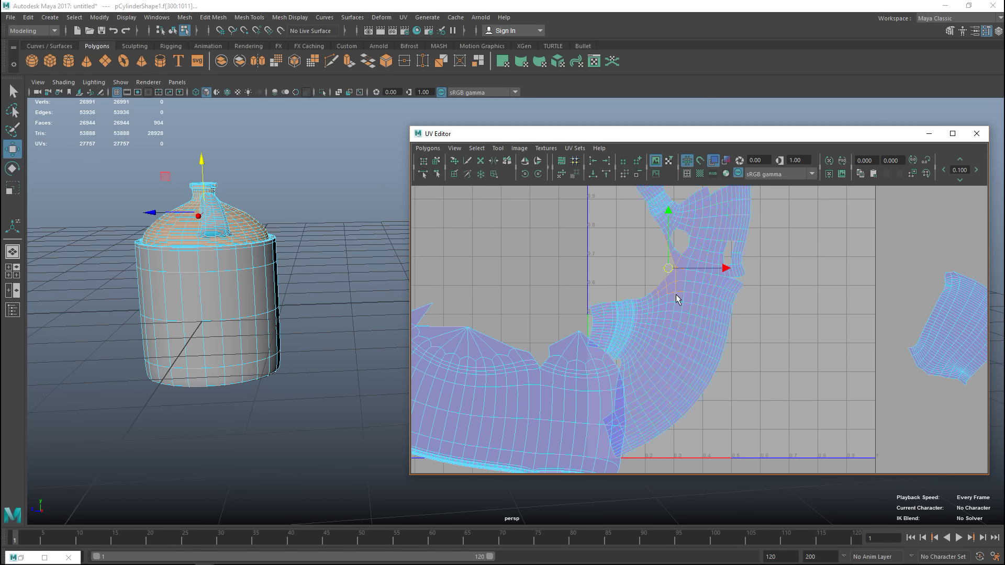
pyautogui.click(427, 149)
pyautogui.click(488, 511)
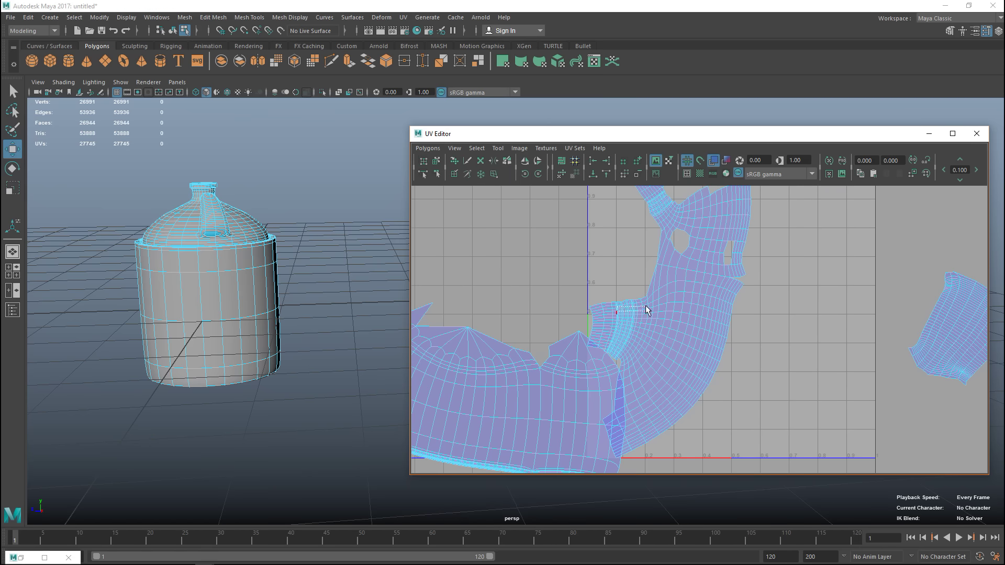
# Repeat the sew on the remaining open edges of the dome's UV shell towards the neck.
pyautogui.moveTo(661, 281); pyautogui.dragTo(662, 283)
pyautogui.press('g')
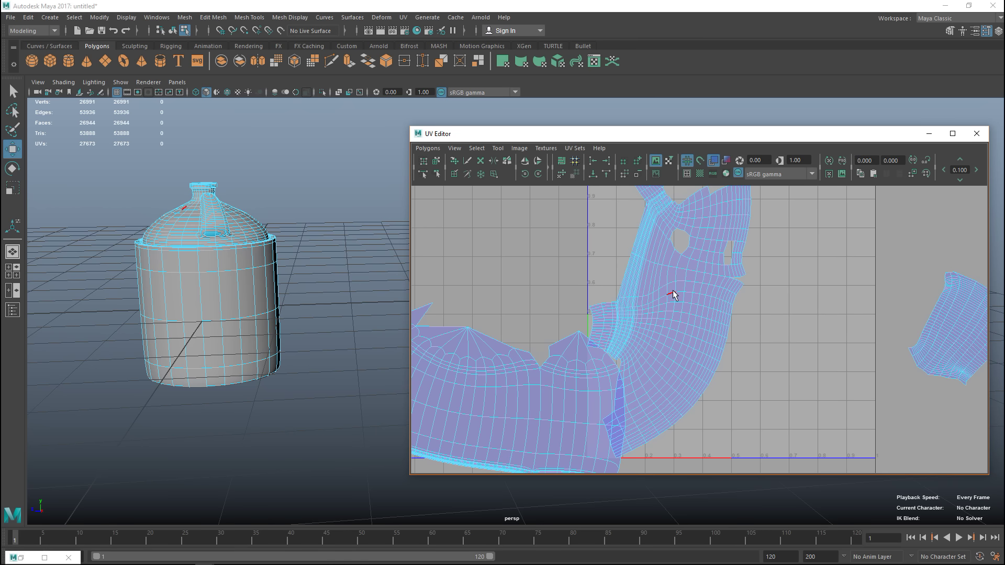
pyautogui.moveTo(628, 296); pyautogui.dragTo(629, 296)
pyautogui.press('g')
pyautogui.scroll(-2, 648, 332)
# Select the whole dome UV shell again and unfold it with its newly sewn edges.
pyautogui.rightClick(653, 330)
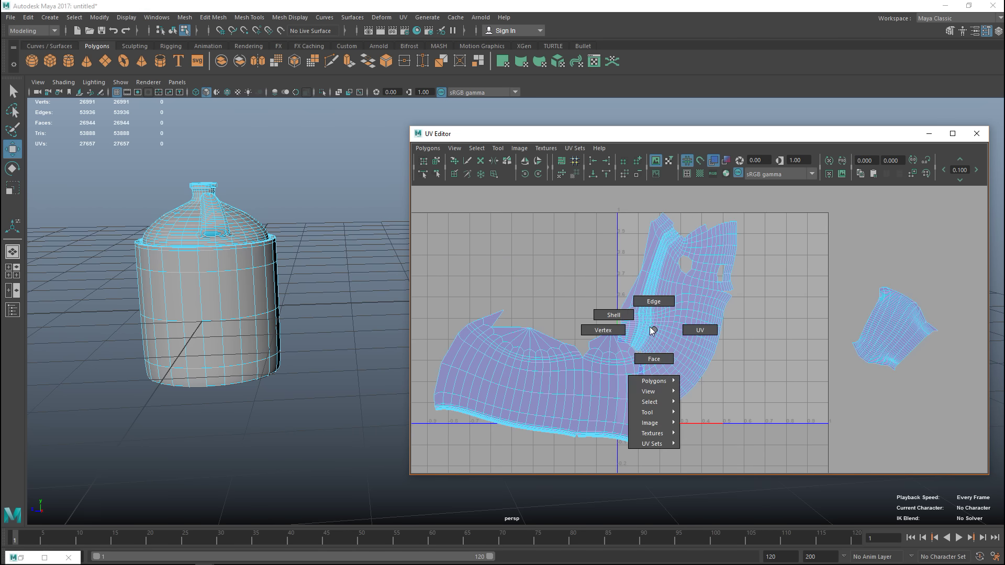
pyautogui.click(613, 315)
pyautogui.click(646, 332)
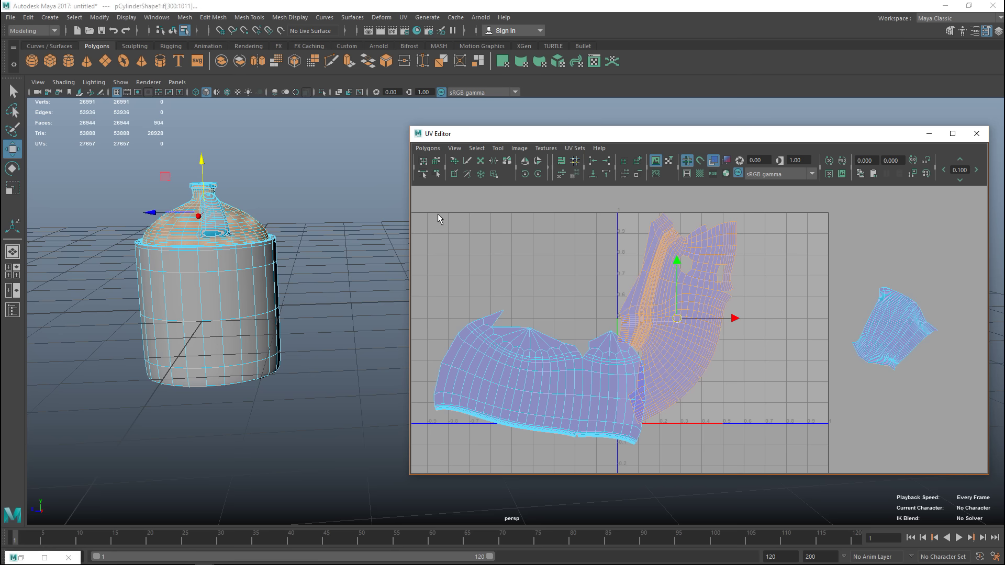
pyautogui.click(427, 148)
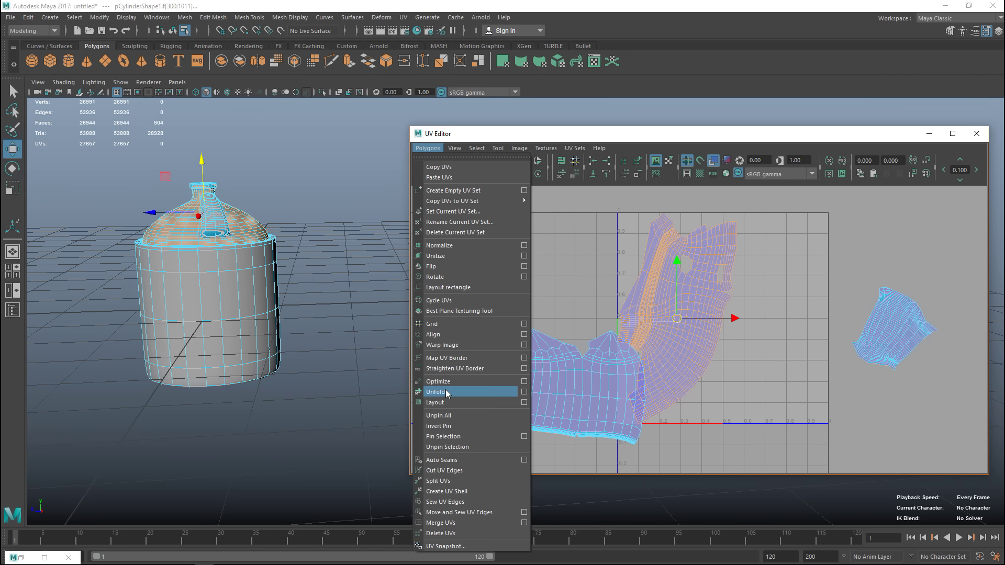
pyautogui.click(492, 390)
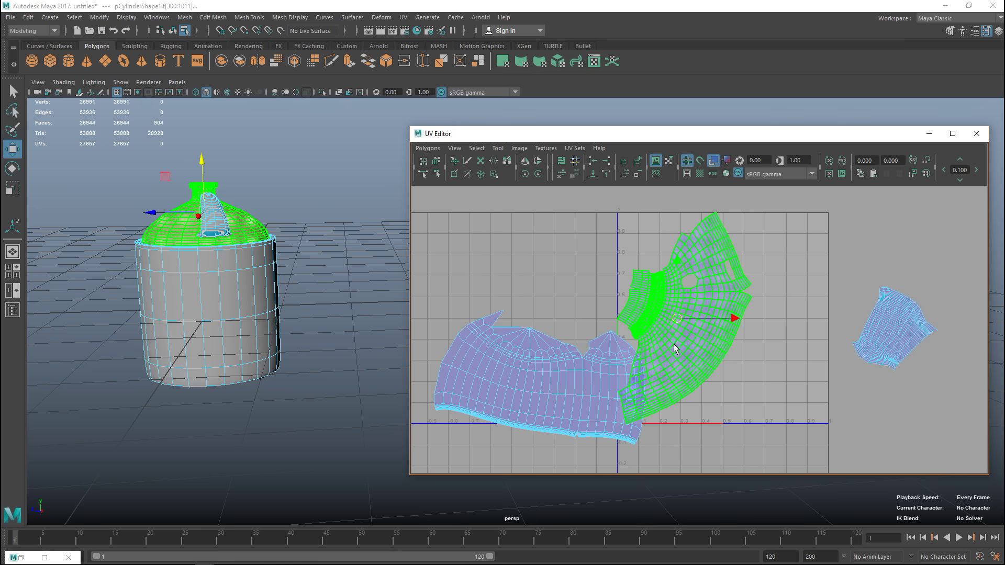
# Move the dome's UV shell away from the body's UV shell so they no longer overlap.
pyautogui.scroll(2, 676, 351)
pyautogui.keyDown('alt'); pyautogui.moveTo(674, 373); pyautogui.dragTo(736, 374, button='middle'); pyautogui.keyUp('alt')
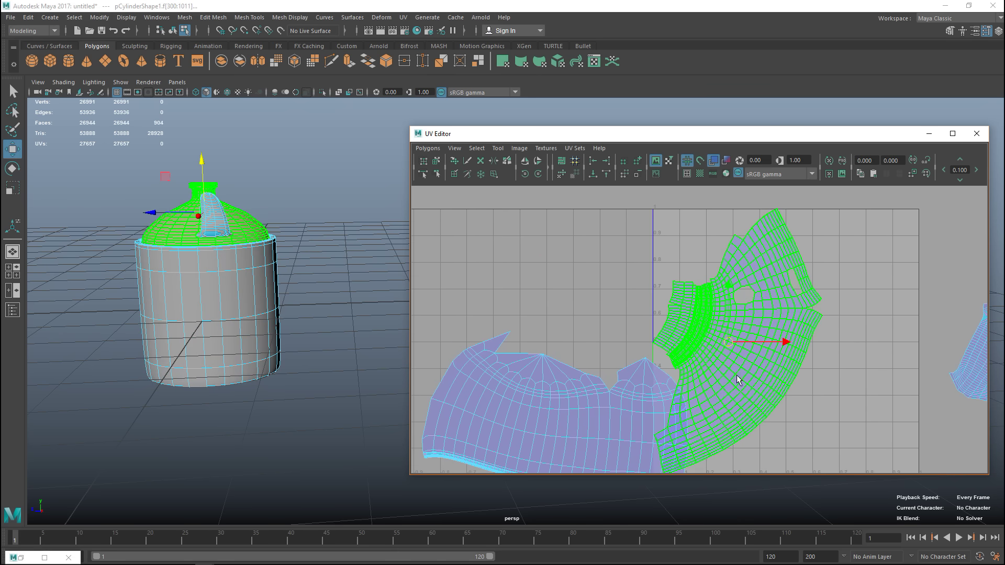
pyautogui.keyDown('alt'); pyautogui.moveTo(713, 414); pyautogui.dragTo(767, 324, button='middle'); pyautogui.keyUp('alt')
pyautogui.rightClick(734, 342)
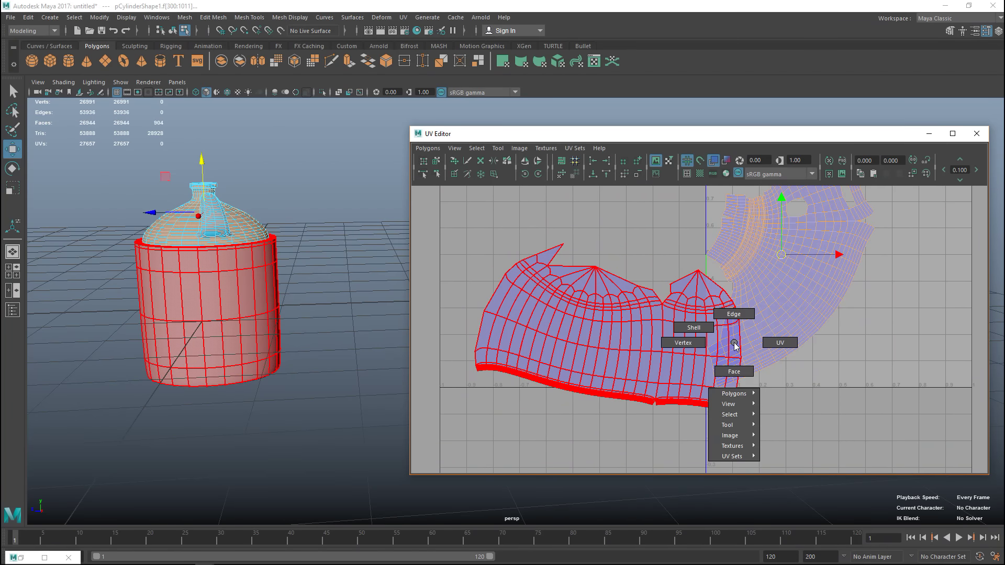
pyautogui.moveTo(790, 256); pyautogui.dragTo(890, 363)
pyautogui.keyDown('alt'); pyautogui.moveTo(890, 363); pyautogui.dragTo(670, 266, button='middle'); pyautogui.keyUp('alt')
# Cut the dome's UV shell along the edge loop near its lower end.
pyautogui.moveTo(635, 376); pyautogui.dragTo(626, 348, button='right')
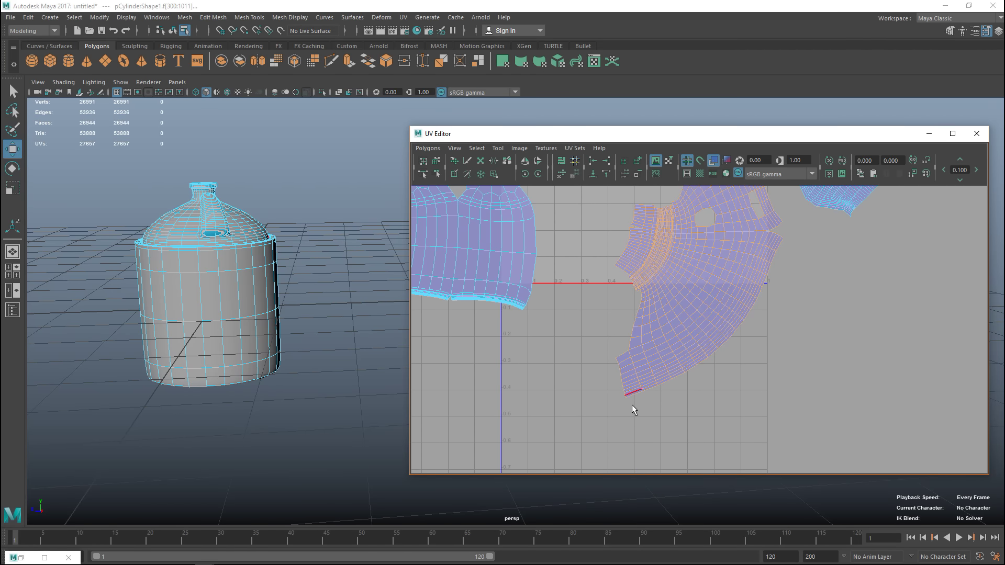
pyautogui.click(638, 380)
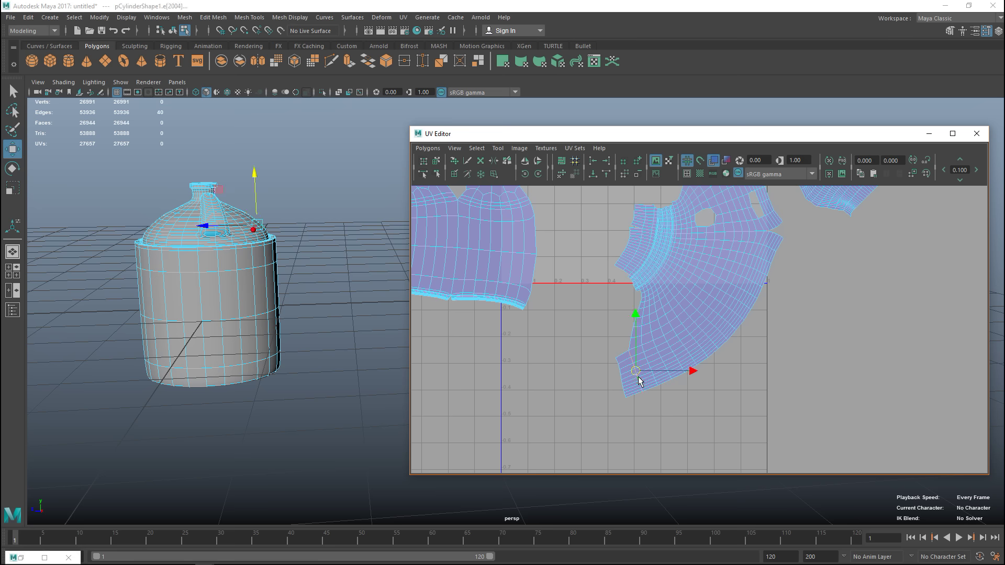
pyautogui.click(427, 148)
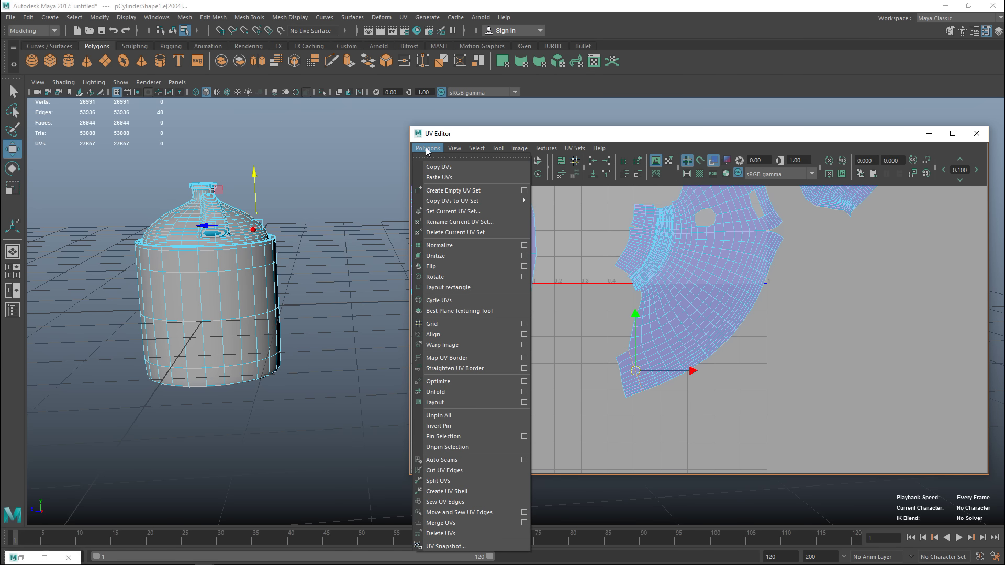
pyautogui.click(449, 471)
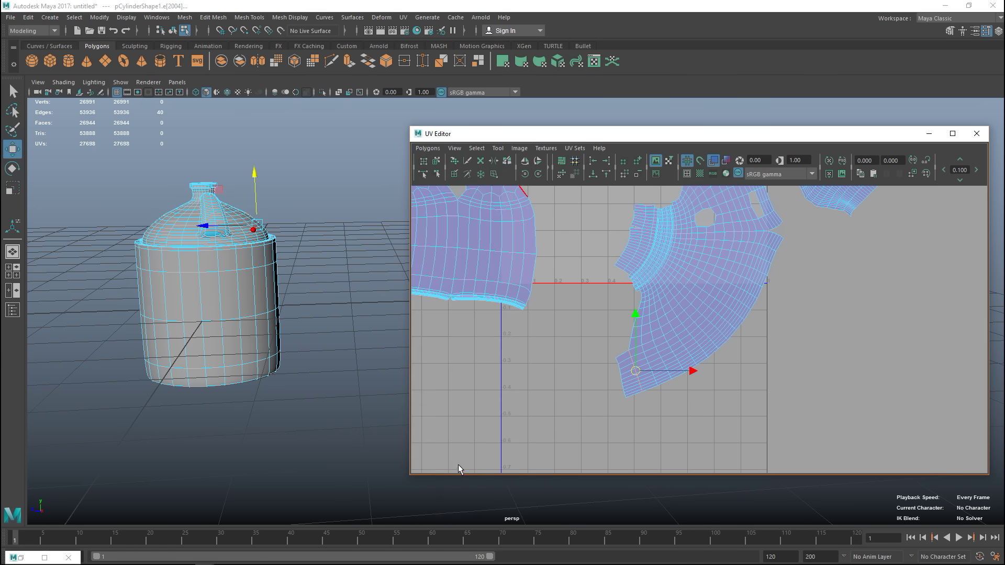
# Select the border edges at the lower end of the dome's UV shell and move and sew them.
pyautogui.moveTo(611, 375)
pyautogui.mouseDown(button='right')
pyautogui.moveTo(596, 356)
pyautogui.moveTo(613, 364)
pyautogui.mouseUp(button='right')
pyautogui.moveTo(609, 361); pyautogui.dragTo(626, 413)
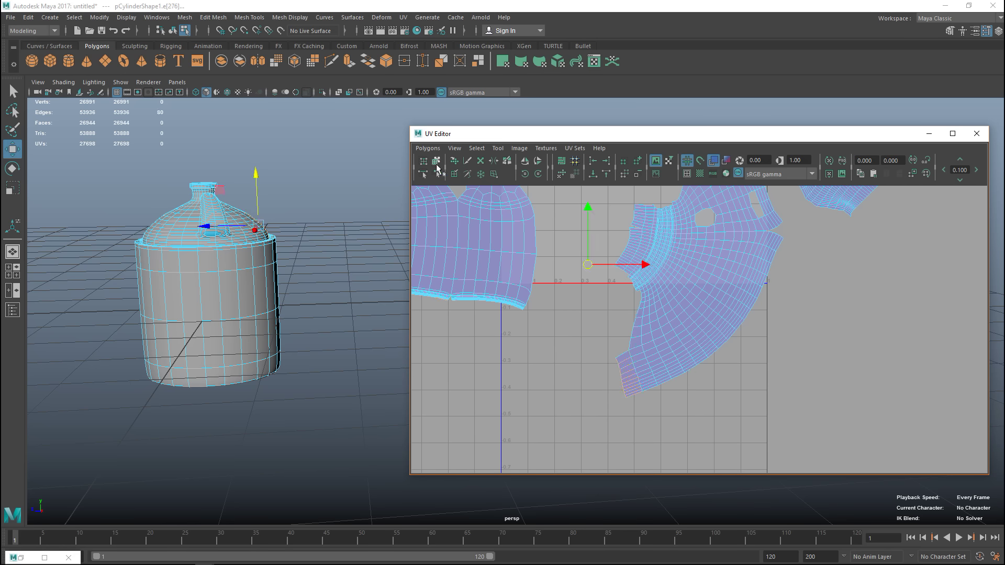
pyautogui.click(419, 149)
pyautogui.click(485, 511)
# Move and sew the split edge near the upper tip of the dome's UV shell.
pyautogui.scroll(-3, 709, 407)
pyautogui.keyDown('alt'); pyautogui.moveTo(690, 424); pyautogui.dragTo(652, 505, button='middle'); pyautogui.keyUp('alt')
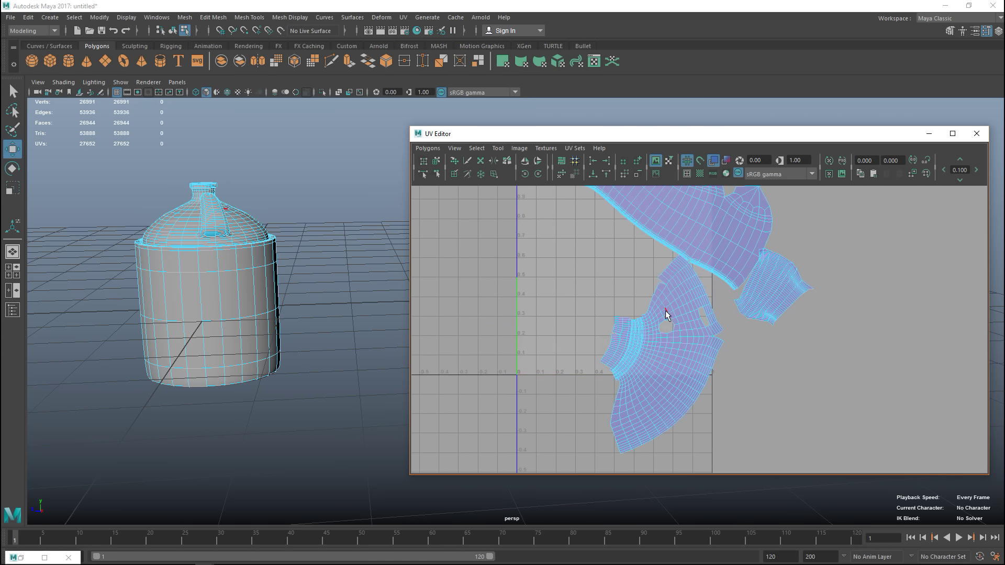
pyautogui.scroll(6, 666, 313)
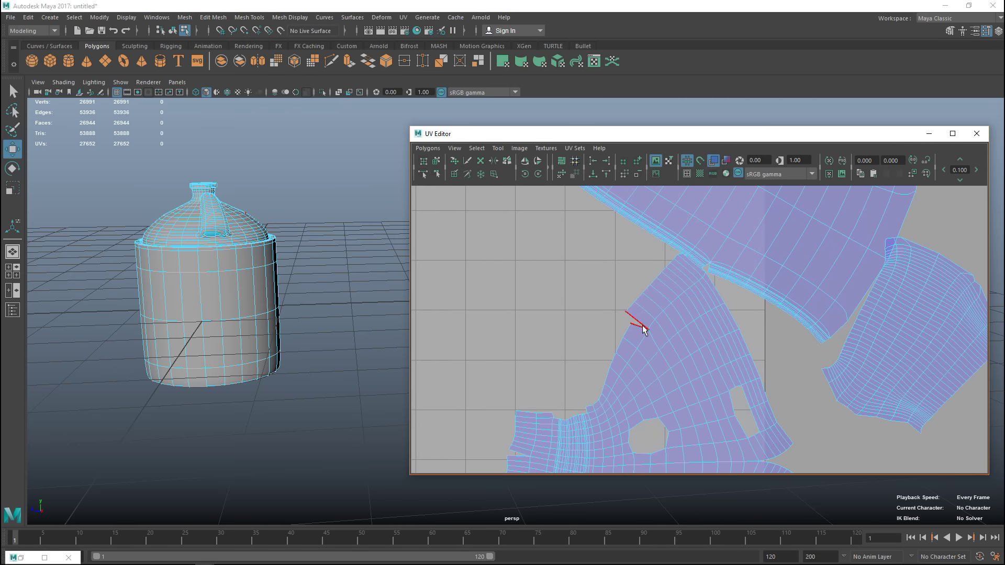
pyautogui.click(641, 326)
pyautogui.click(427, 148)
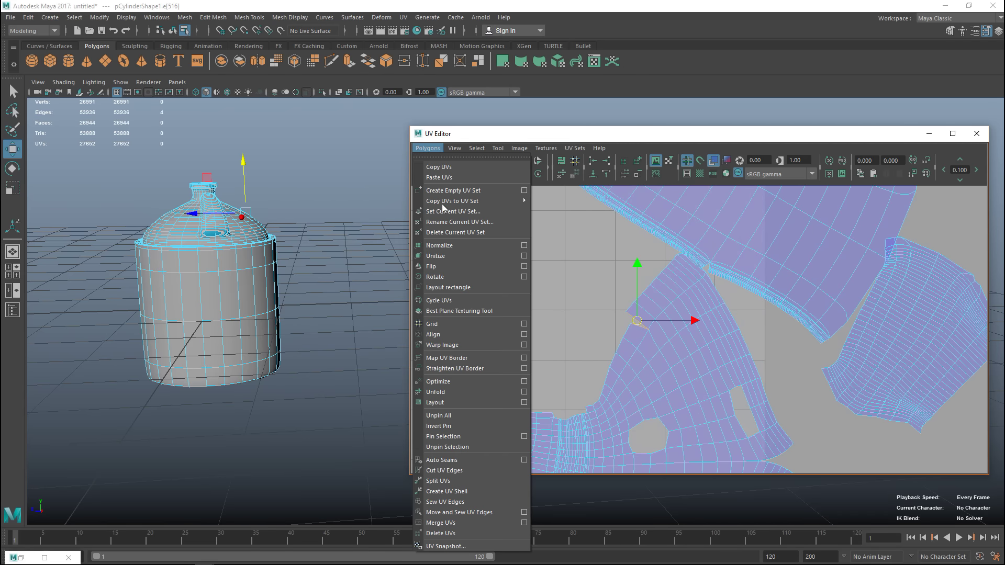
pyautogui.click(473, 512)
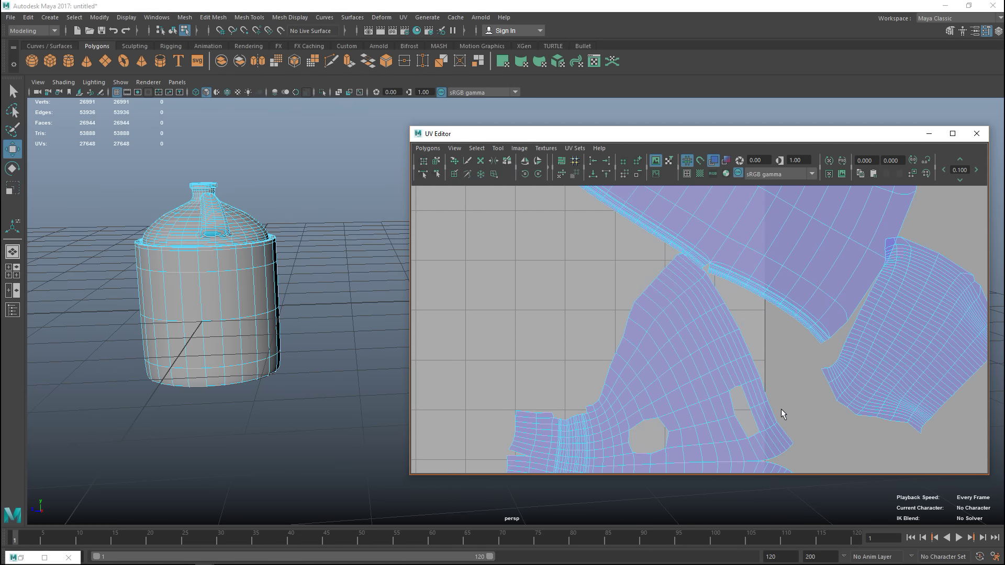
# Repeat the move and sew on the open notch edges along the outer rim of the dome's UV shell.
pyautogui.keyDown('alt'); pyautogui.moveTo(783, 414); pyautogui.dragTo(651, 292, button='middle'); pyautogui.keyUp('alt')
pyautogui.moveTo(656, 369); pyautogui.dragTo(655, 369)
pyautogui.press('g')
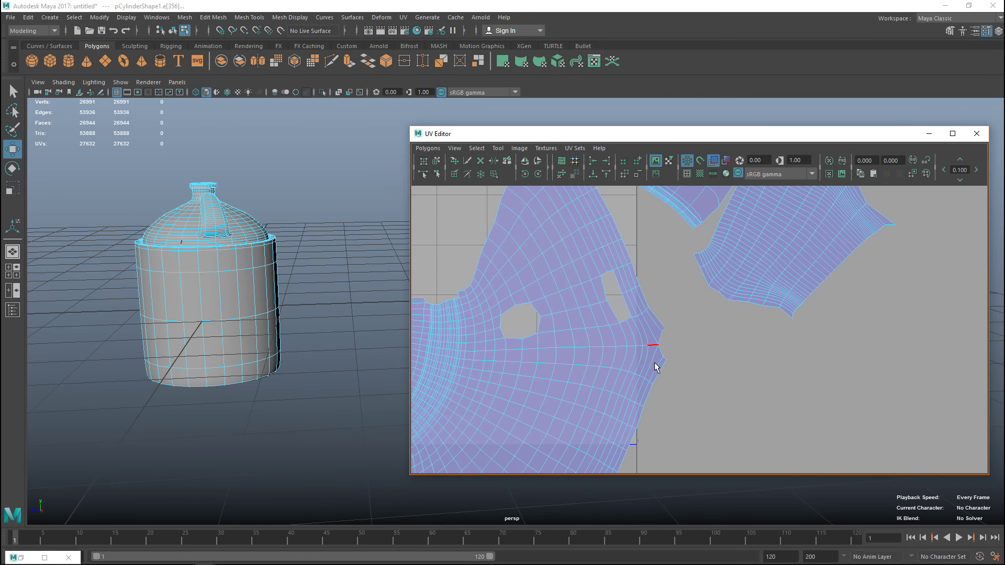
pyautogui.scroll(3, 651, 376)
pyautogui.click(634, 331)
pyautogui.press('g')
pyautogui.scroll(-3, 532, 362)
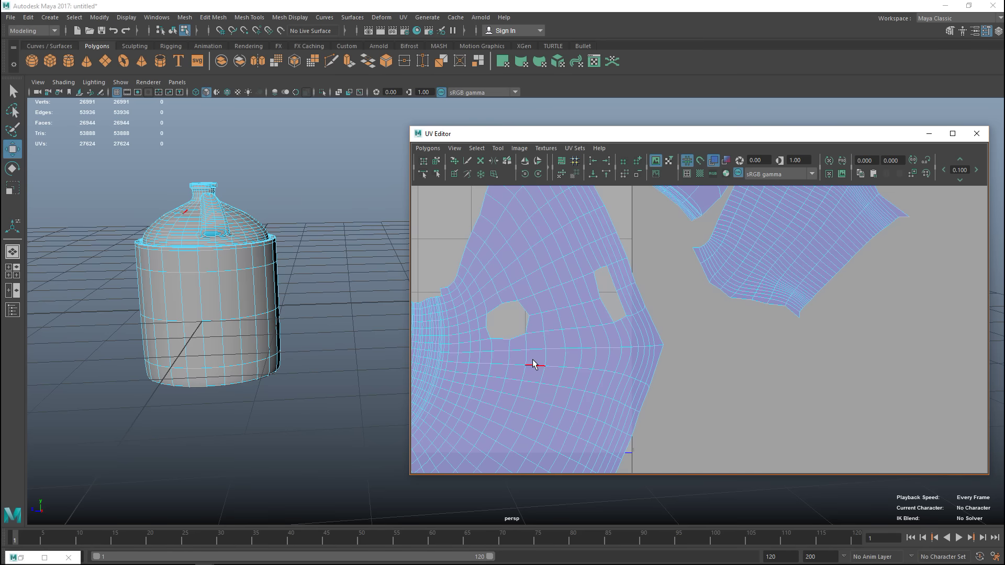
# Select the split edge in the neck section of the dome's UV shell and move and sew it.
pyautogui.moveTo(568, 366); pyautogui.dragTo(465, 307, button='right')
pyautogui.scroll(1, 522, 354)
pyautogui.click(476, 338)
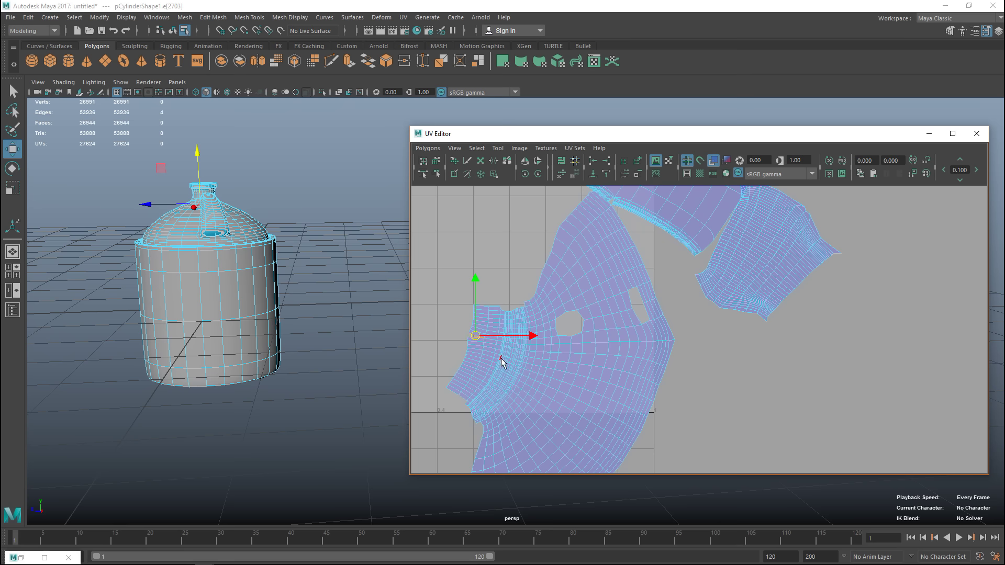
pyautogui.click(433, 149)
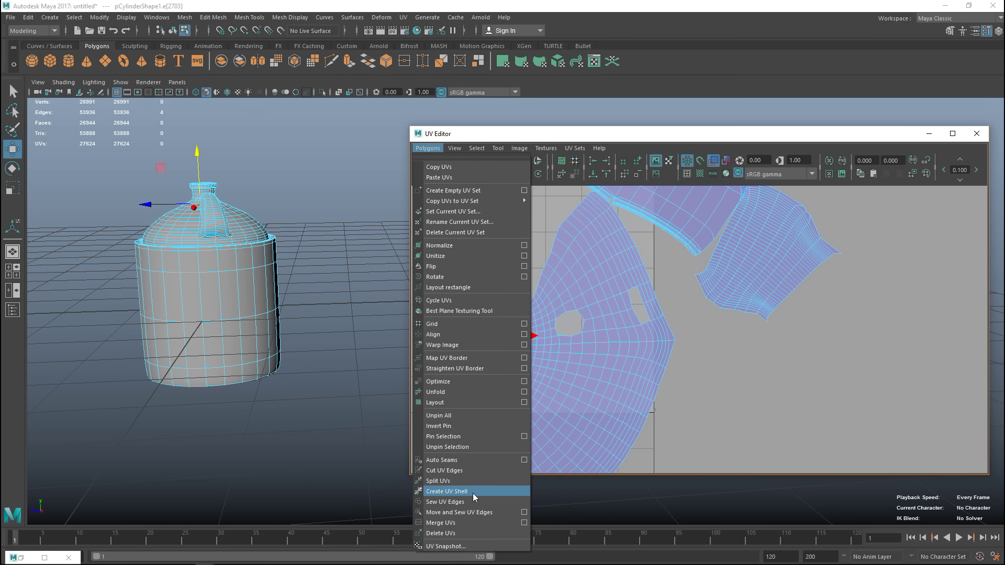
pyautogui.click(486, 512)
# Select the joined dome and body UV shells, shift them together, and examine where the dome's tip meets the body's border.
pyautogui.moveTo(526, 376); pyautogui.dragTo(494, 361, button='right')
pyautogui.click(506, 373)
pyautogui.scroll(-2, 617, 344)
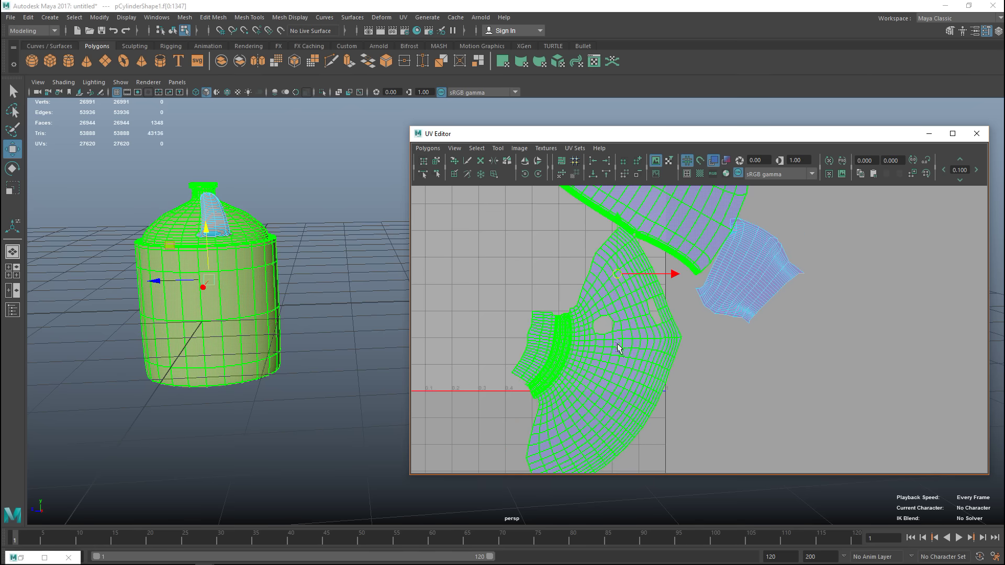
pyautogui.scroll(-3, 617, 344)
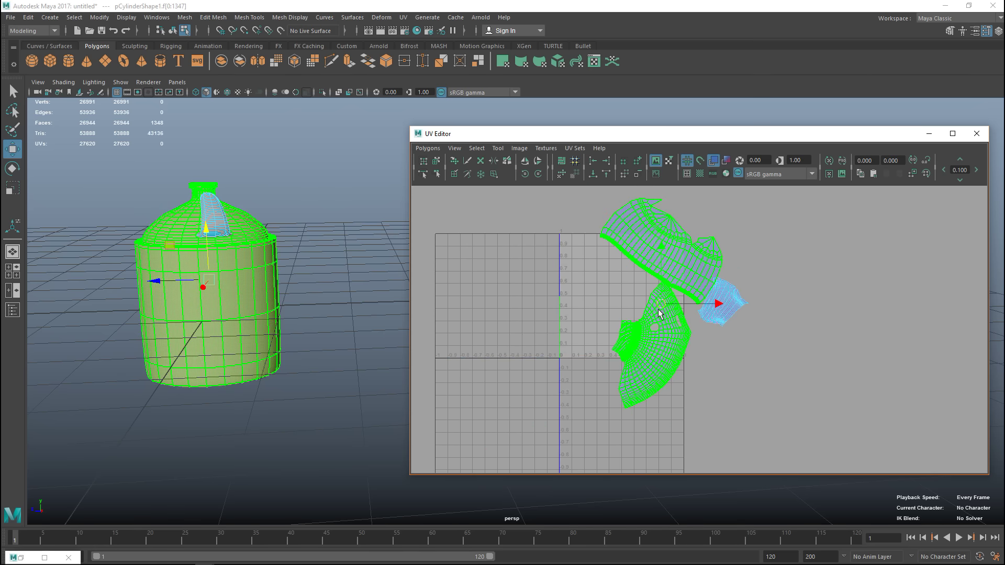
pyautogui.moveTo(647, 335)
pyautogui.mouseDown(button='middle')
pyautogui.moveTo(623, 363)
pyautogui.moveTo(639, 347)
pyautogui.mouseUp(button='middle')
pyautogui.scroll(3, 650, 359)
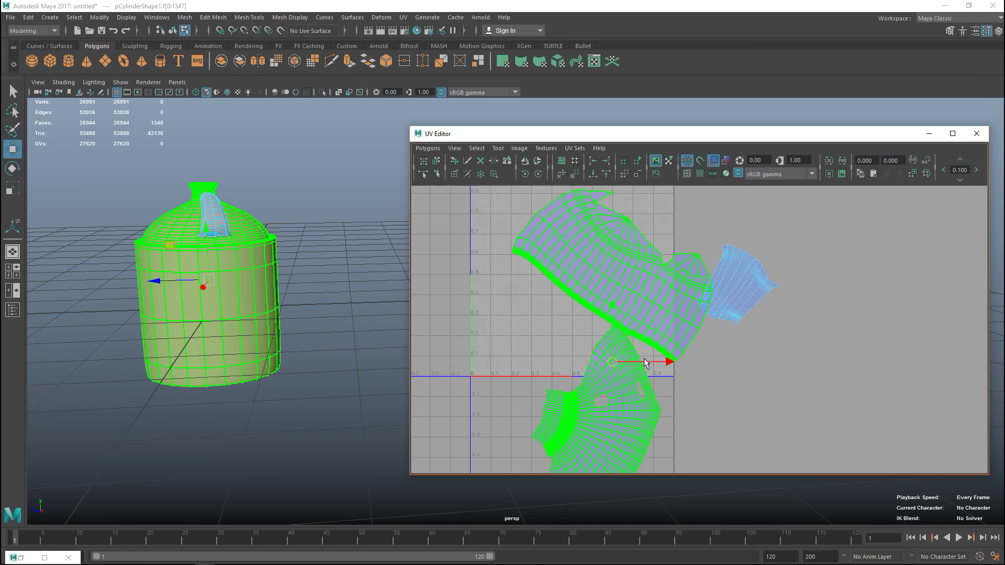
pyautogui.scroll(5, 631, 368)
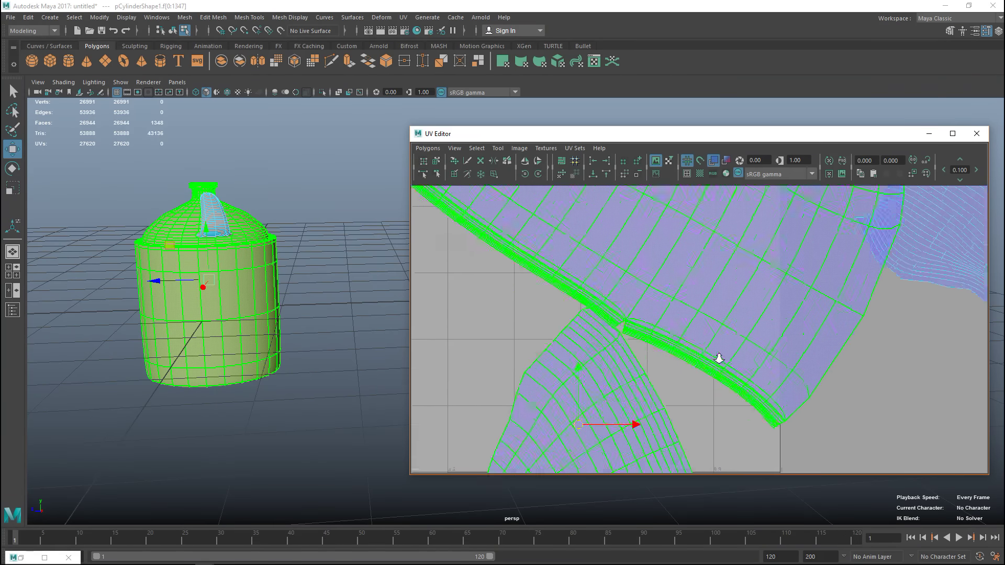
pyautogui.scroll(3, 703, 373)
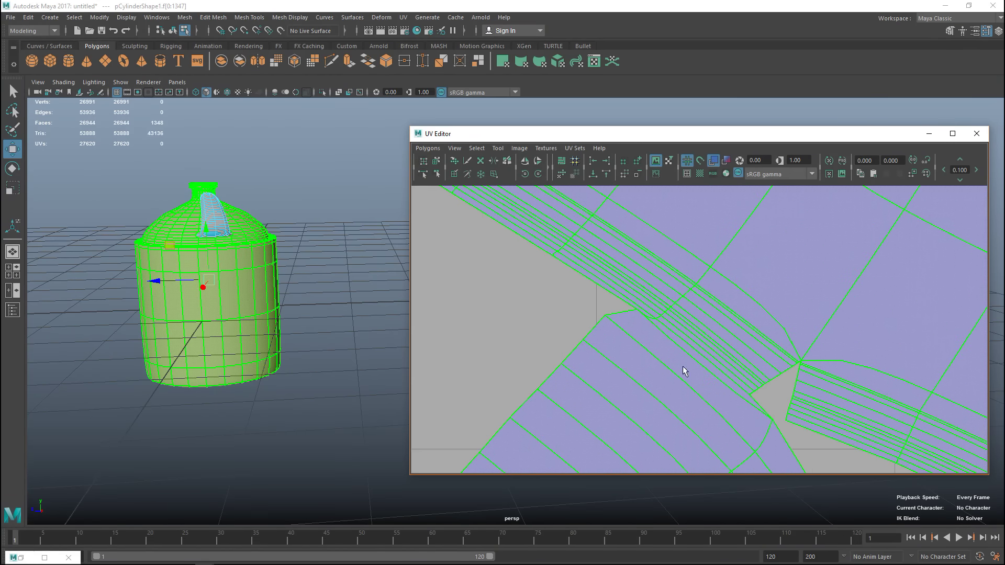
# Cut the UV edges that connect the dome's tip to the body's border strip, separating the two shells.
pyautogui.moveTo(672, 341); pyautogui.dragTo(672, 313, button='right')
pyautogui.click(748, 403)
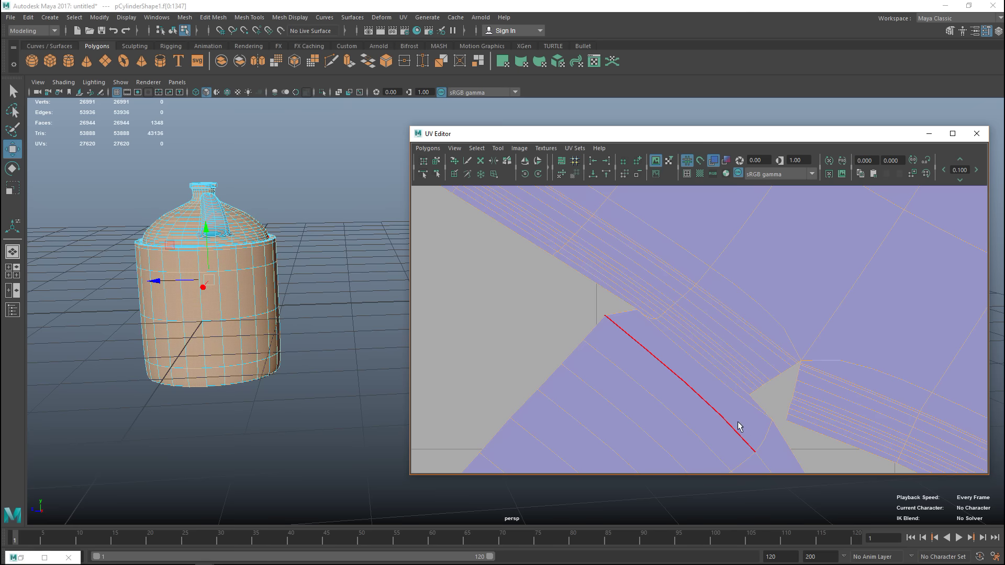
pyautogui.click(762, 411)
pyautogui.click(747, 394)
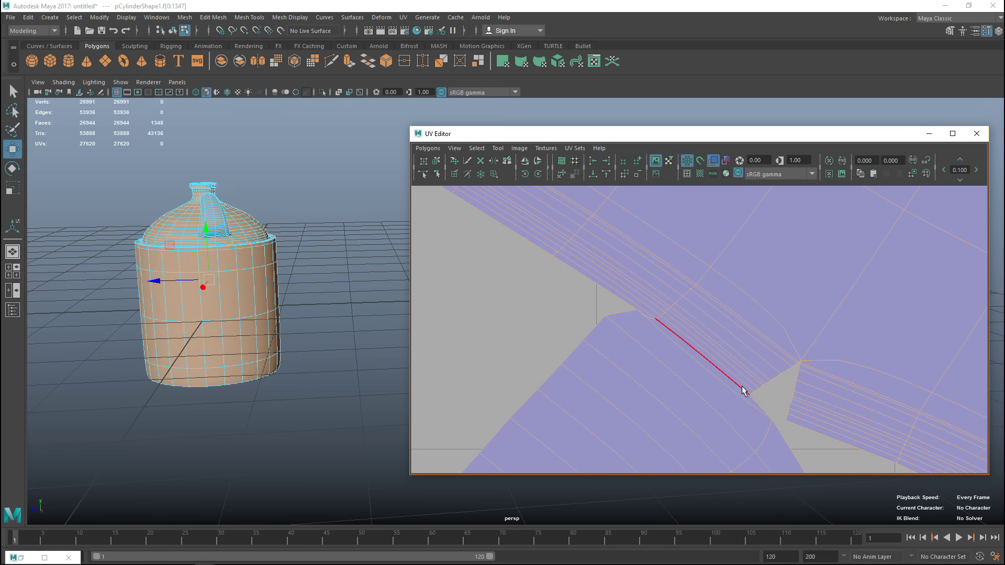
pyautogui.click(744, 390)
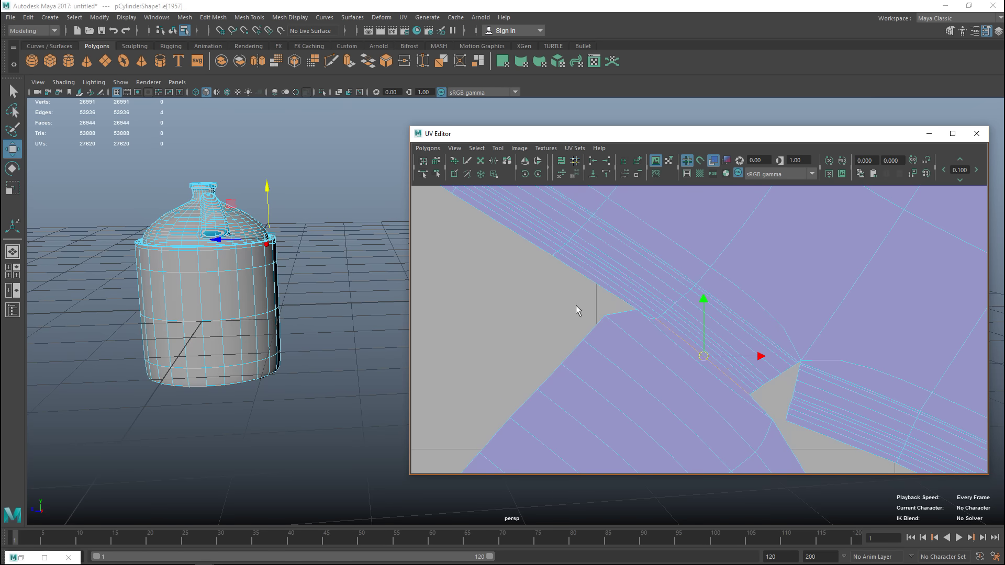
pyautogui.click(678, 341)
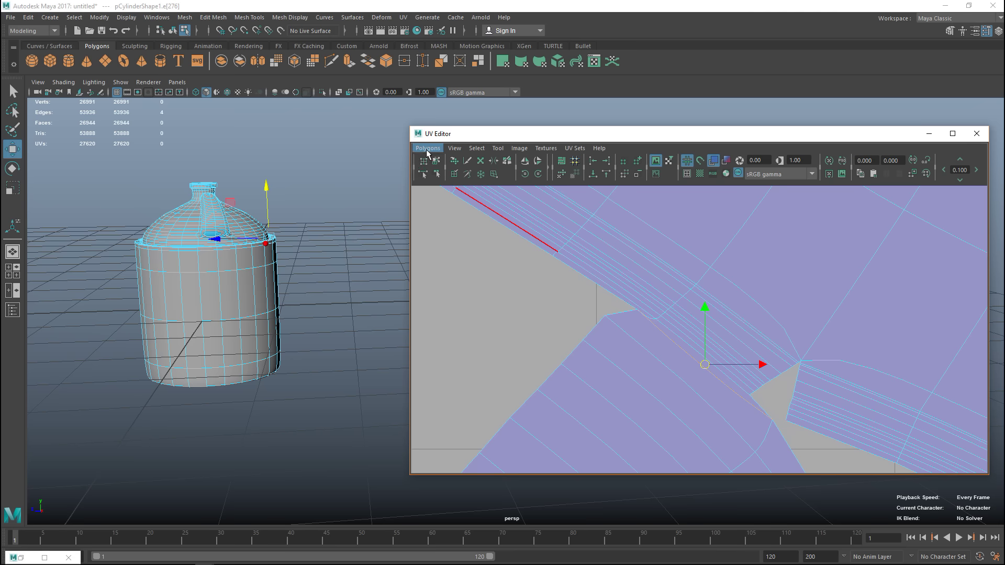
pyautogui.click(428, 149)
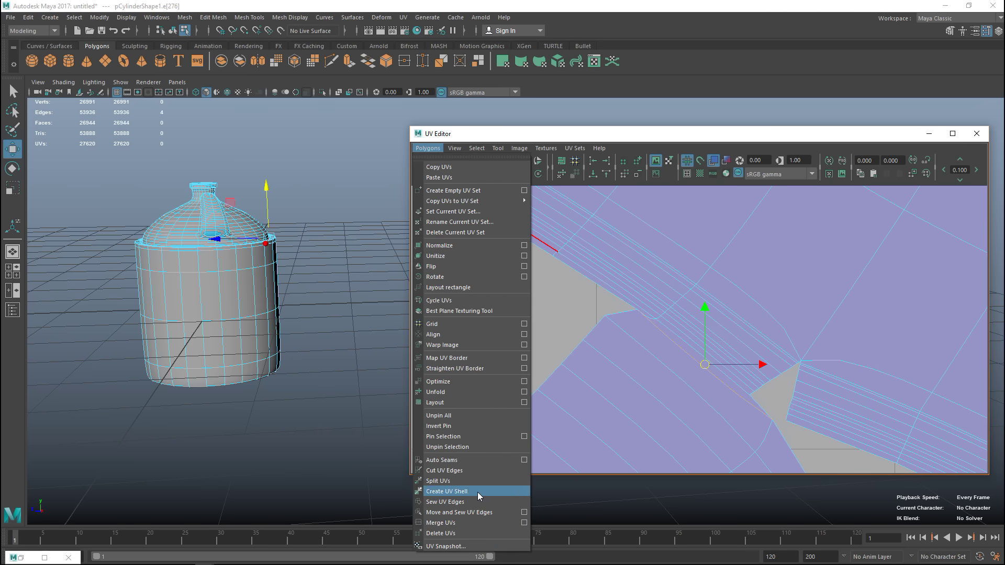
pyautogui.click(460, 471)
# Select the separated dome UV shell, move it clear of the body's shell and unfold it.
pyautogui.moveTo(622, 414); pyautogui.dragTo(597, 388, button='right')
pyautogui.click(619, 397)
pyautogui.scroll(-5, 618, 397)
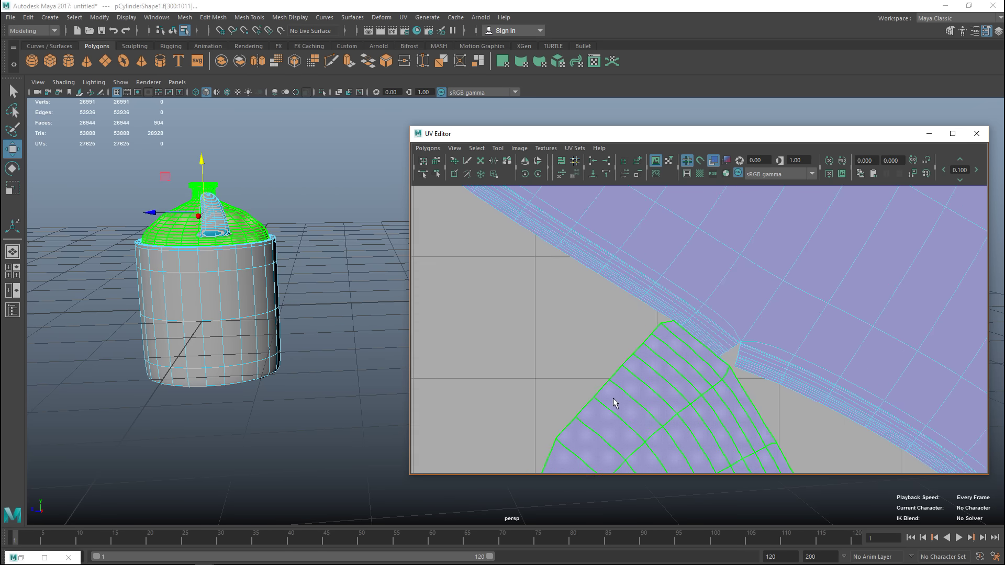
pyautogui.scroll(-2, 658, 450)
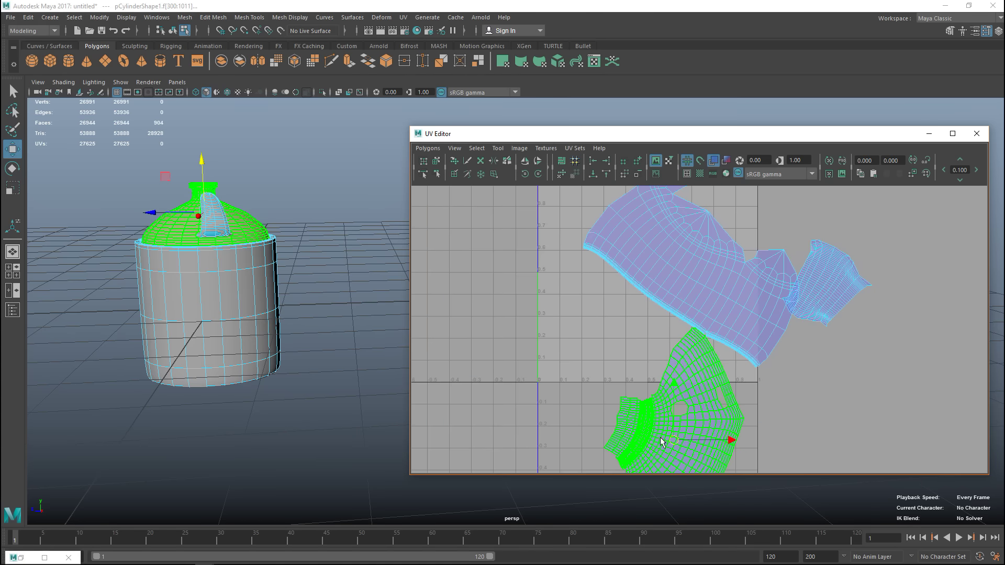
pyautogui.moveTo(674, 440); pyautogui.dragTo(539, 356)
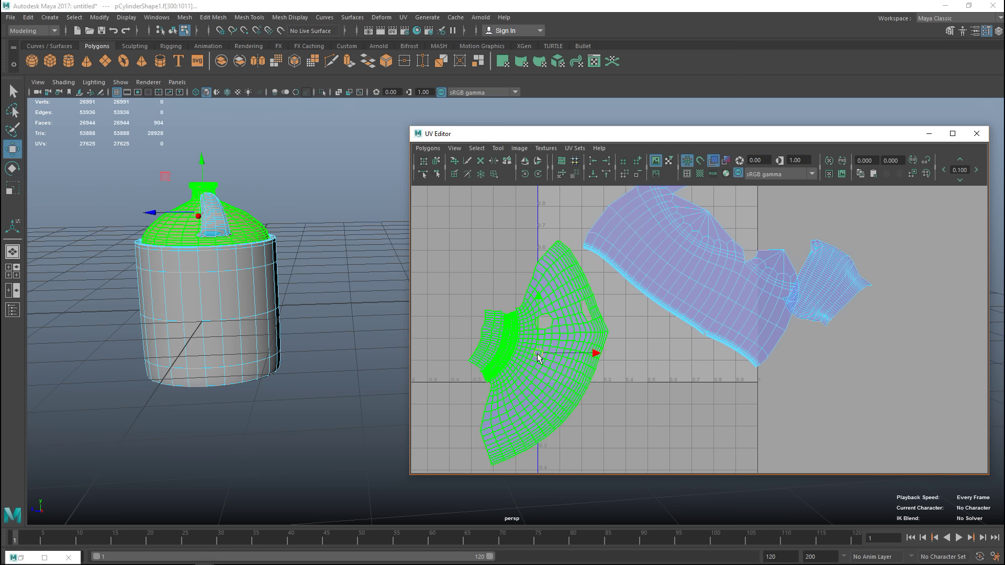
pyautogui.click(428, 148)
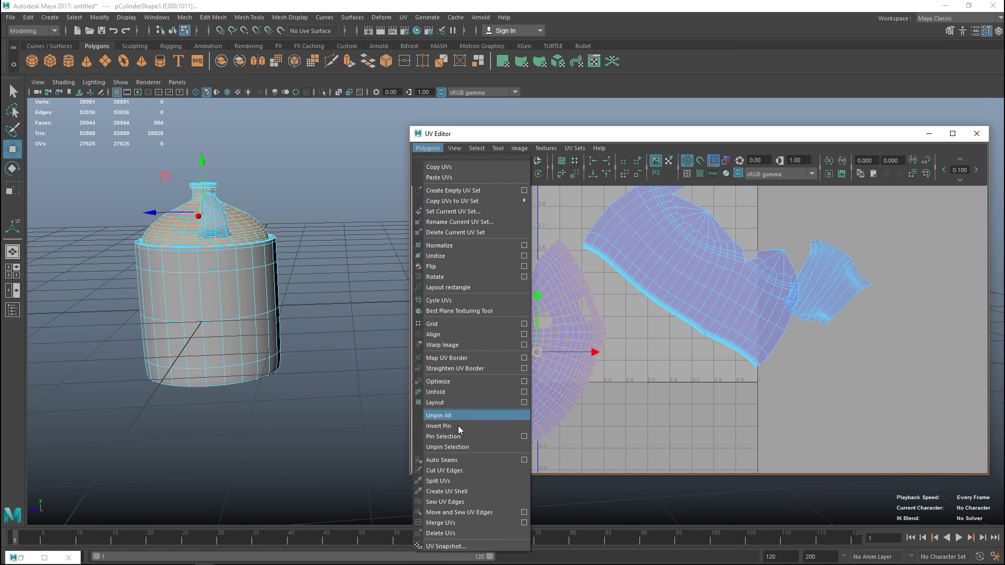
pyautogui.click(439, 392)
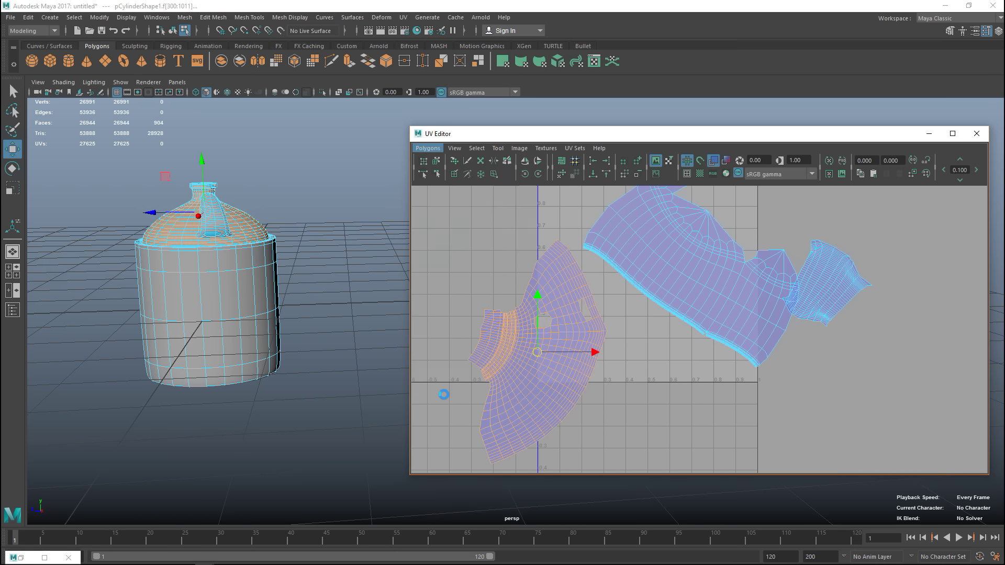
# Select the edge loop around the inner rim of the bottle's base on the model and cut its UV edges.
pyautogui.scroll(-5, 596, 345)
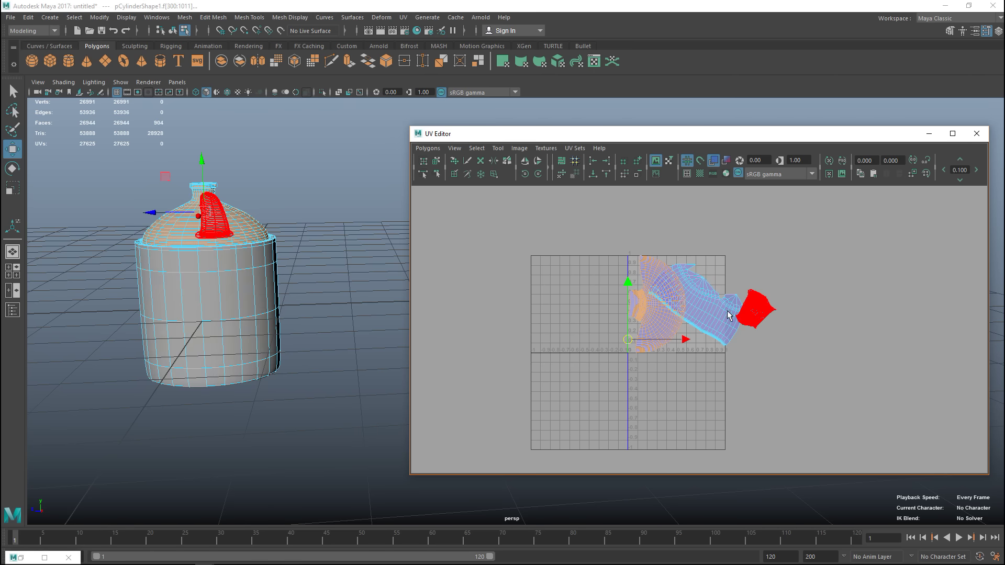
pyautogui.click(711, 312)
pyautogui.scroll(5, 709, 342)
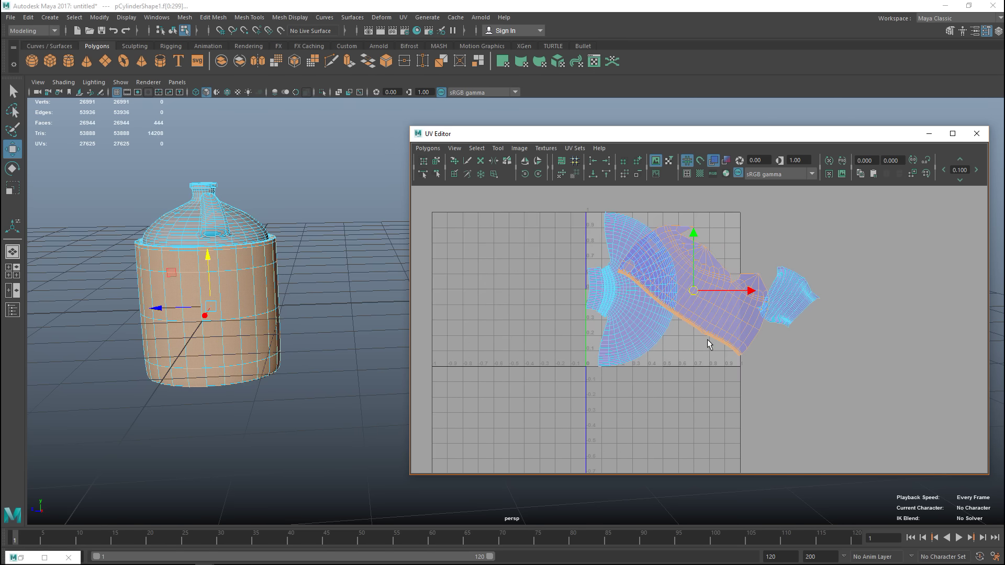
pyautogui.keyDown('alt'); pyautogui.moveTo(102, 406); pyautogui.dragTo(312, 441); pyautogui.keyUp('alt')
pyautogui.scroll(5, 273, 377)
pyautogui.keyDown('alt'); pyautogui.moveTo(249, 357); pyautogui.dragTo(401, 419, button='middle'); pyautogui.keyUp('alt')
pyautogui.rightClick(210, 346)
pyautogui.moveTo(208, 345); pyautogui.dragTo(212, 214, button='right')
pyautogui.click(191, 346)
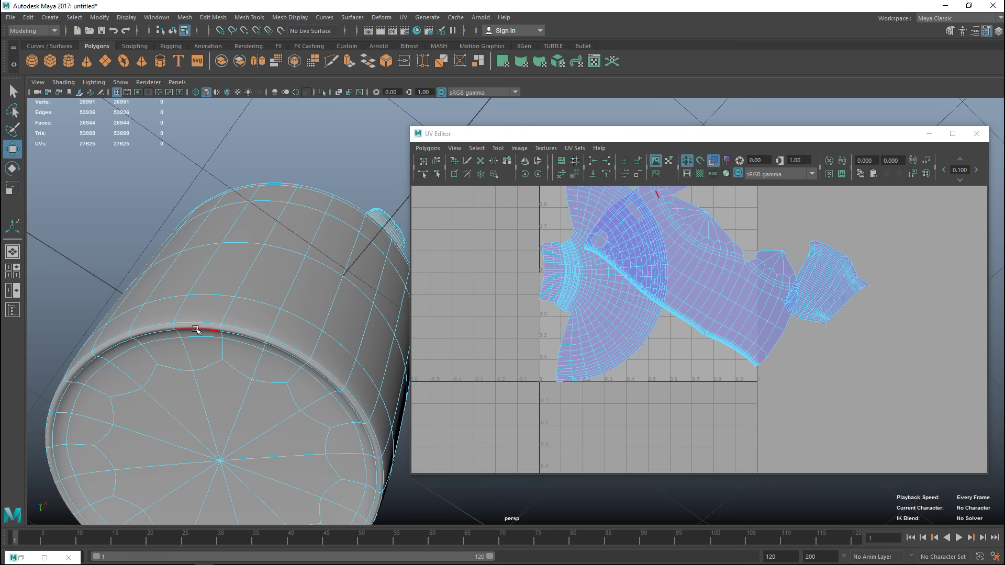
pyautogui.doubleClick(194, 333)
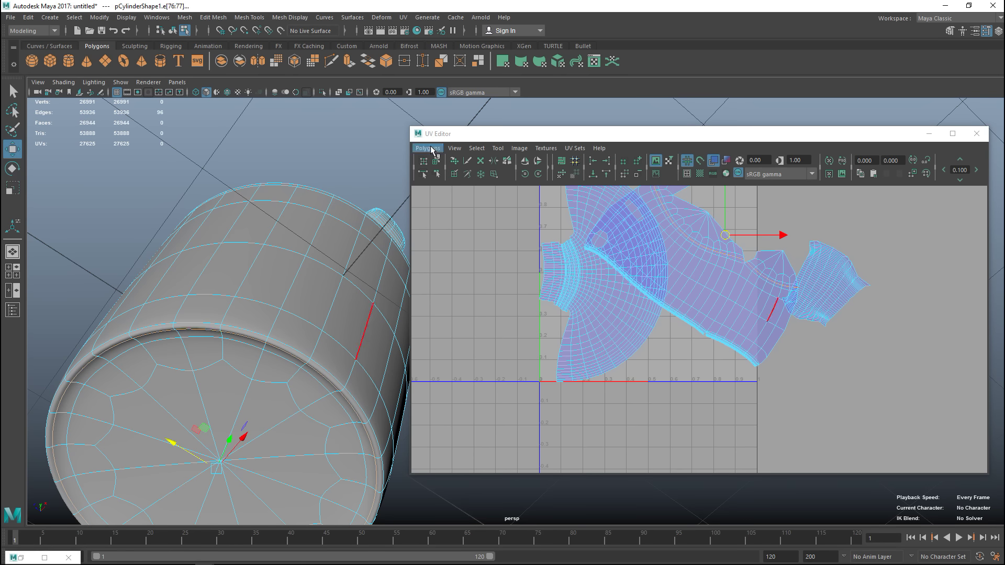
pyautogui.click(428, 148)
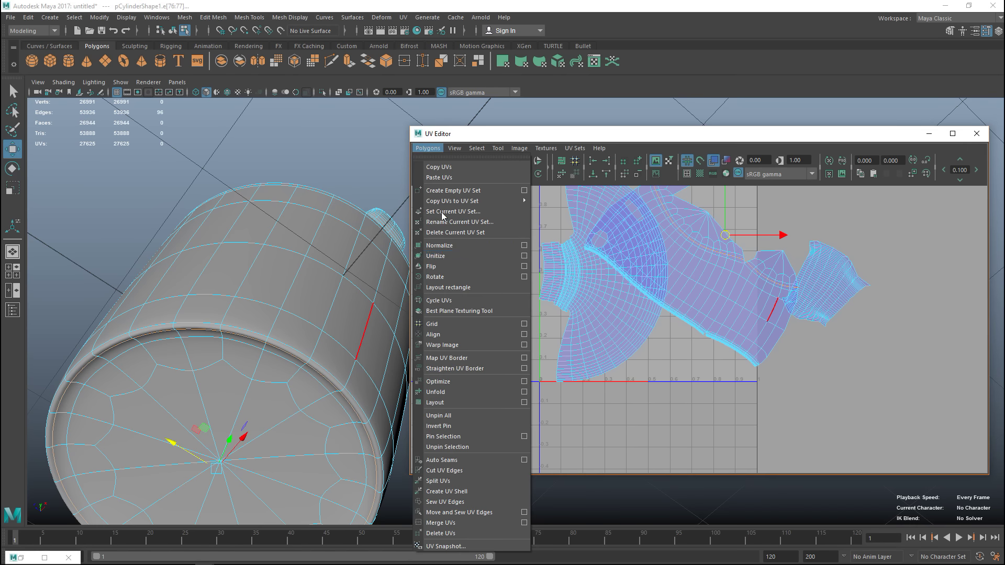
pyautogui.click(461, 479)
# Select the body wall's UV shell and move it below the dome's shell, away from the base pieces.
pyautogui.moveTo(718, 287); pyautogui.dragTo(686, 273, button='right')
pyautogui.click(691, 291)
pyautogui.moveTo(692, 276); pyautogui.dragTo(758, 462)
# Enlarge the UV Editor upward and move and sew the shared edge joining the small base piece to the larger base shell.
pyautogui.click(698, 227)
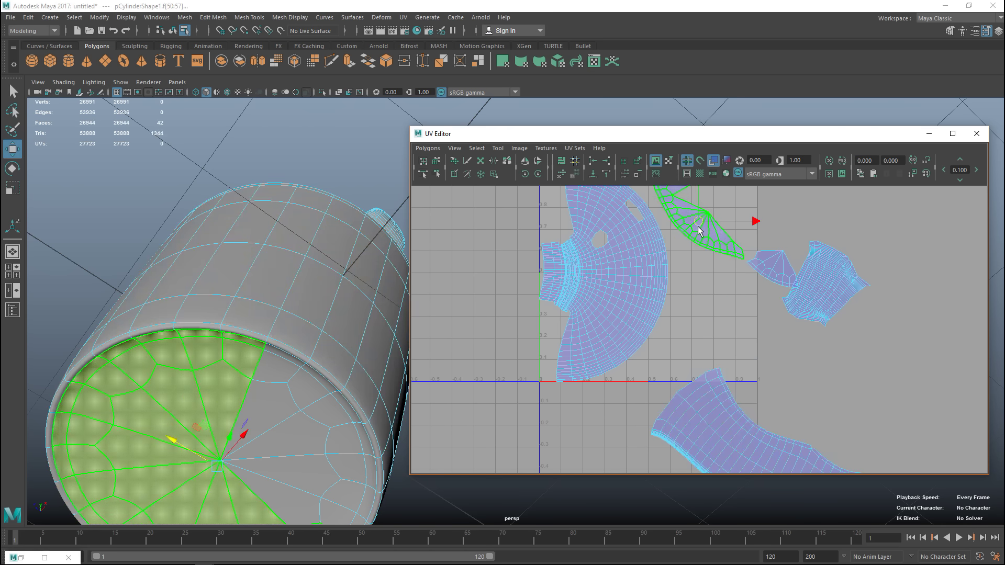
pyautogui.scroll(-6, 699, 276)
pyautogui.scroll(5, 677, 302)
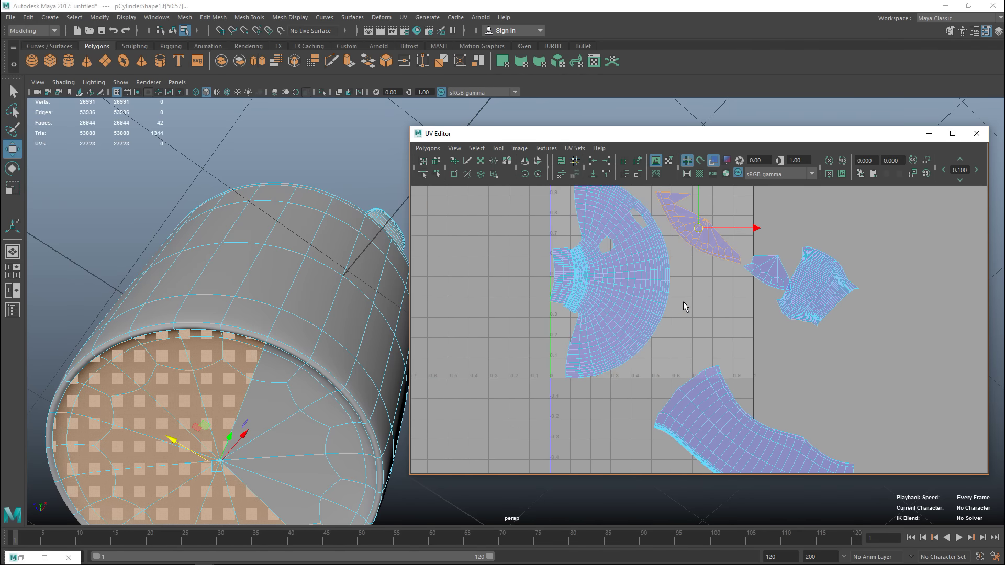
pyautogui.hotkey('ctrl', 'F12')
pyautogui.moveTo(704, 127); pyautogui.dragTo(709, 1)
pyautogui.keyDown('alt'); pyautogui.moveTo(697, 163); pyautogui.dragTo(661, 299, button='middle'); pyautogui.keyUp('alt')
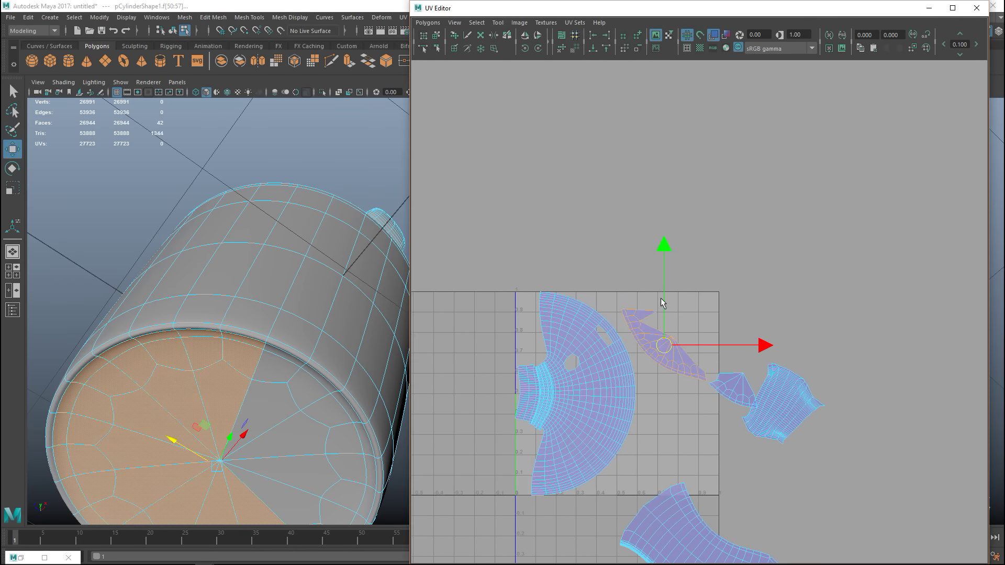
pyautogui.scroll(5, 721, 324)
pyautogui.keyDown('alt'); pyautogui.moveTo(726, 325); pyautogui.dragTo(757, 141, button='middle'); pyautogui.keyUp('alt')
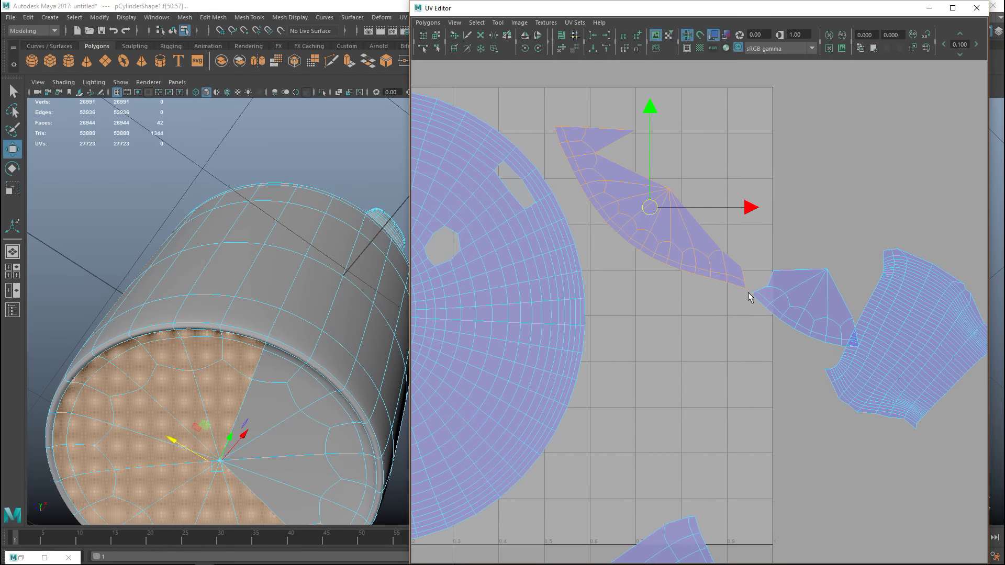
pyautogui.moveTo(719, 266); pyautogui.dragTo(710, 245, button='right')
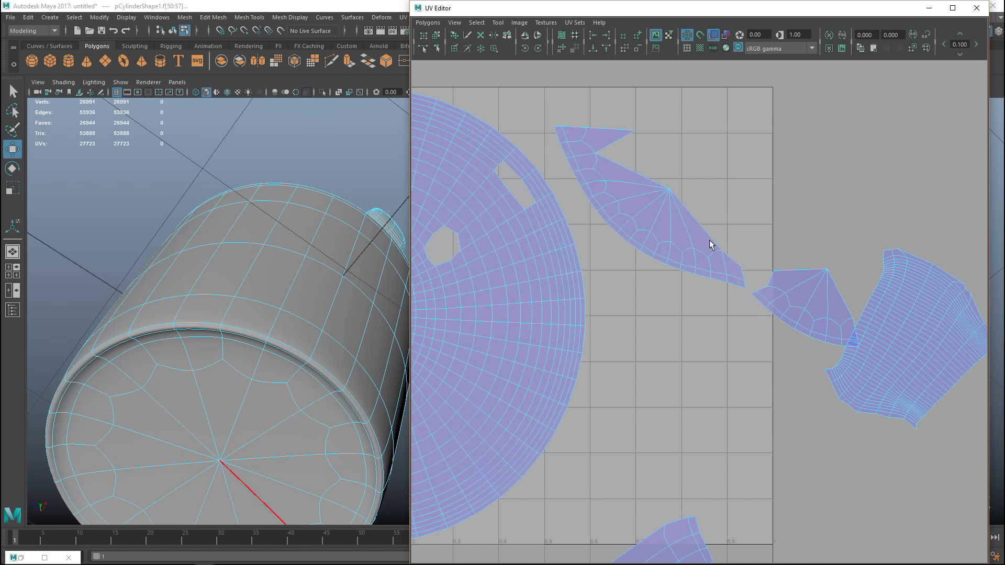
pyautogui.click(730, 262)
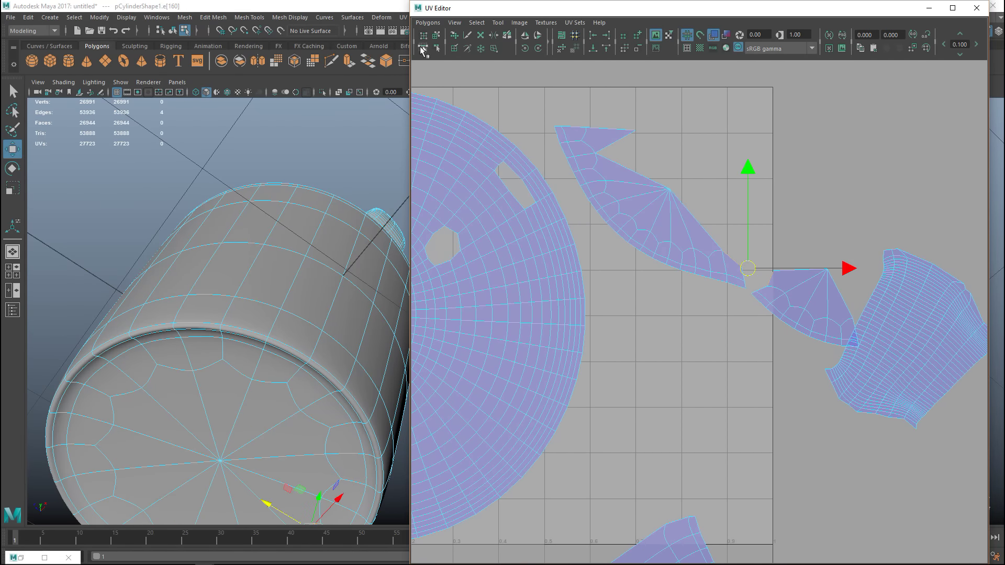
pyautogui.click(427, 22)
pyautogui.click(497, 387)
# Unfold the joined base shell and move it off the dome's shell into the empty space above.
pyautogui.moveTo(691, 237); pyautogui.dragTo(680, 238, button='right')
pyautogui.click(671, 229)
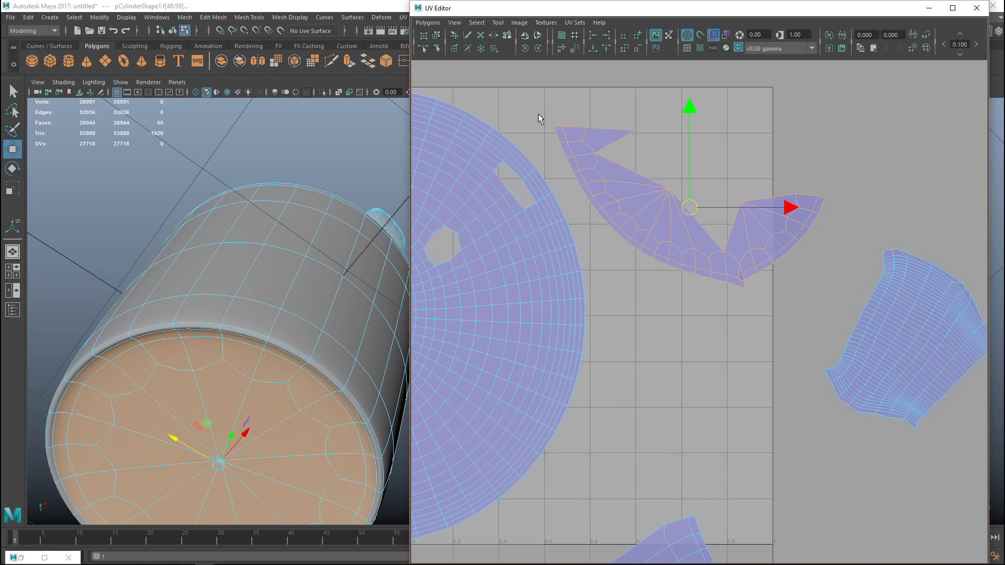
pyautogui.click(427, 23)
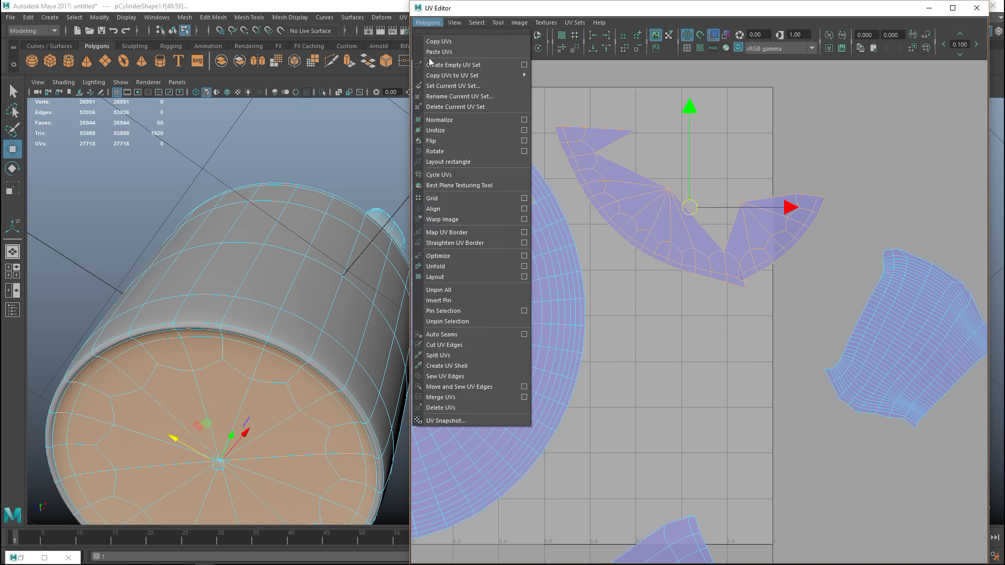
pyautogui.click(445, 266)
pyautogui.scroll(-4, 576, 267)
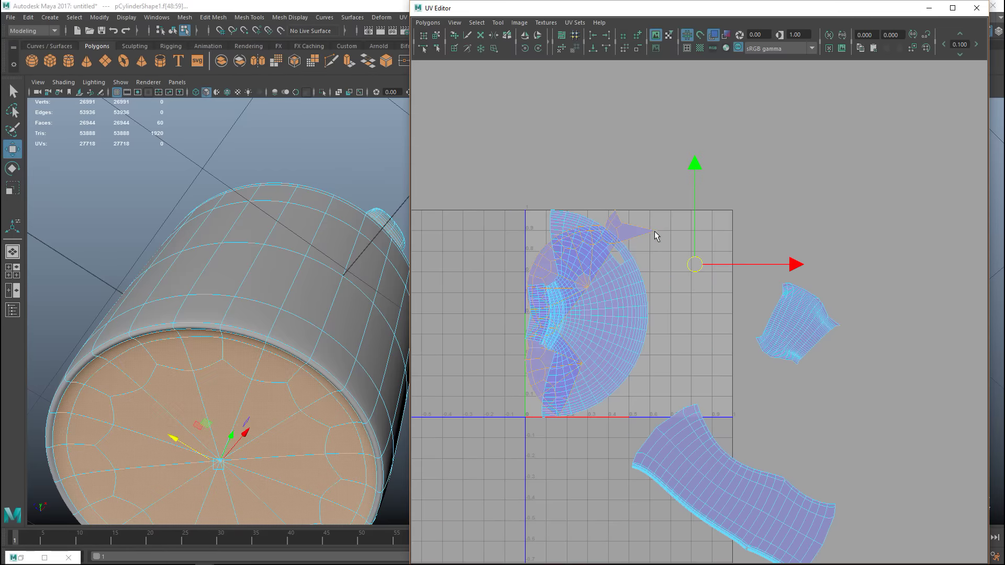
pyautogui.click(619, 281)
pyautogui.moveTo(594, 314); pyautogui.dragTo(728, 166)
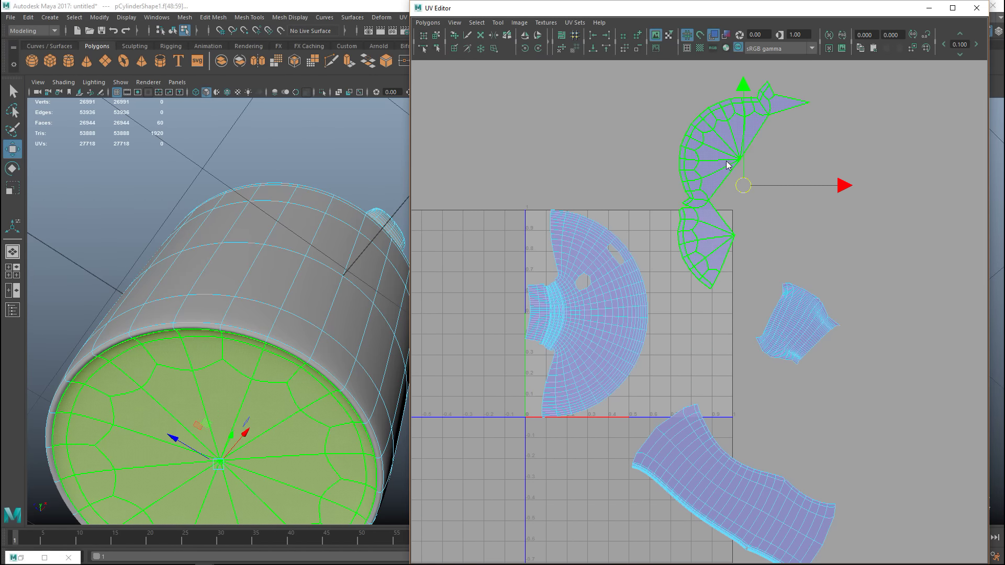
# Move and sew the open edges between the base's wedges, including the stray wedge at the shell's end.
pyautogui.moveTo(726, 161); pyautogui.dragTo(723, 133, button='right')
pyautogui.moveTo(710, 161); pyautogui.dragTo(733, 231)
pyautogui.click(427, 23)
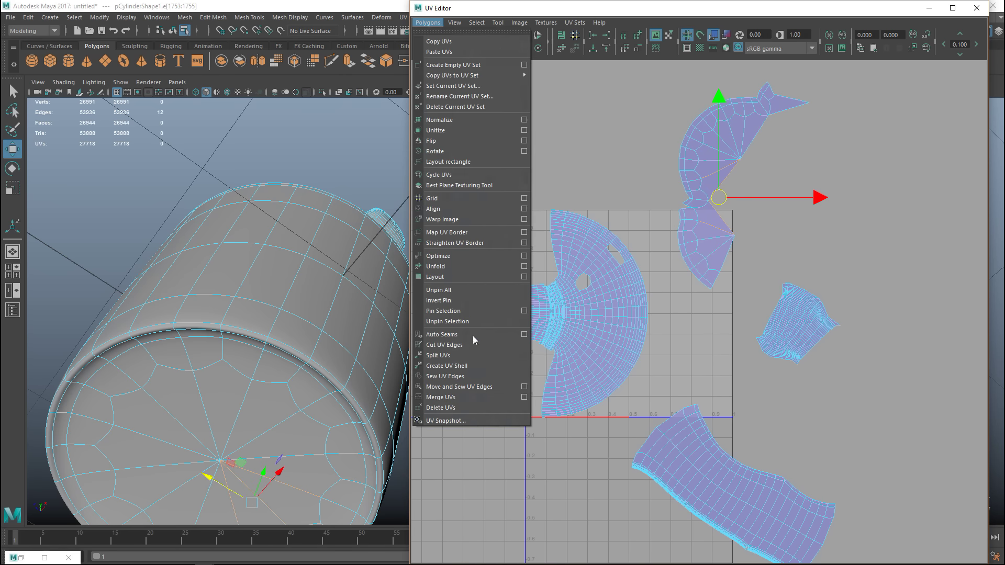
pyautogui.click(489, 386)
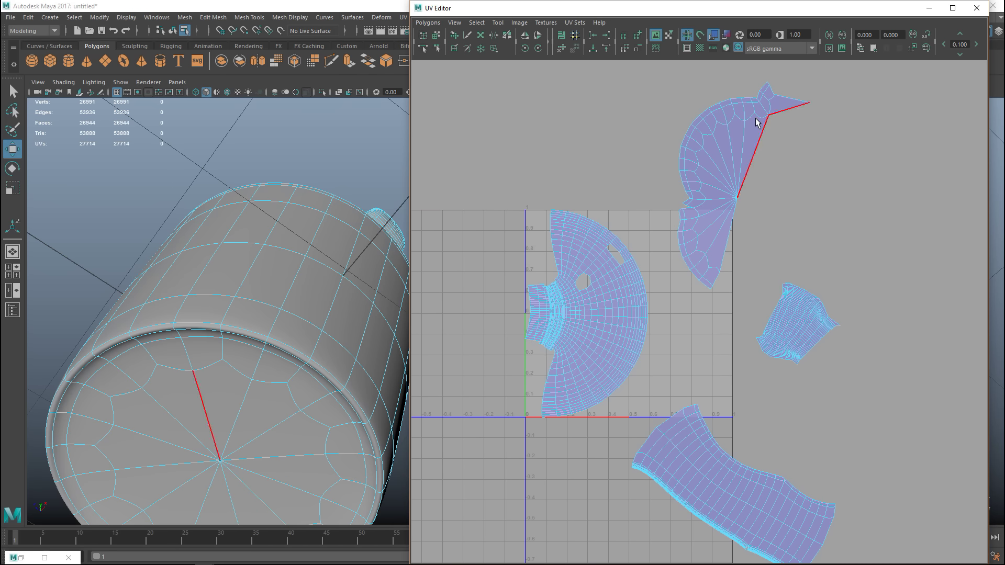
pyautogui.click(769, 153)
pyautogui.press('g')
# Select the complete base UV shell and unfold it into a disc.
pyautogui.moveTo(717, 162); pyautogui.dragTo(683, 145, button='right')
pyautogui.click(701, 162)
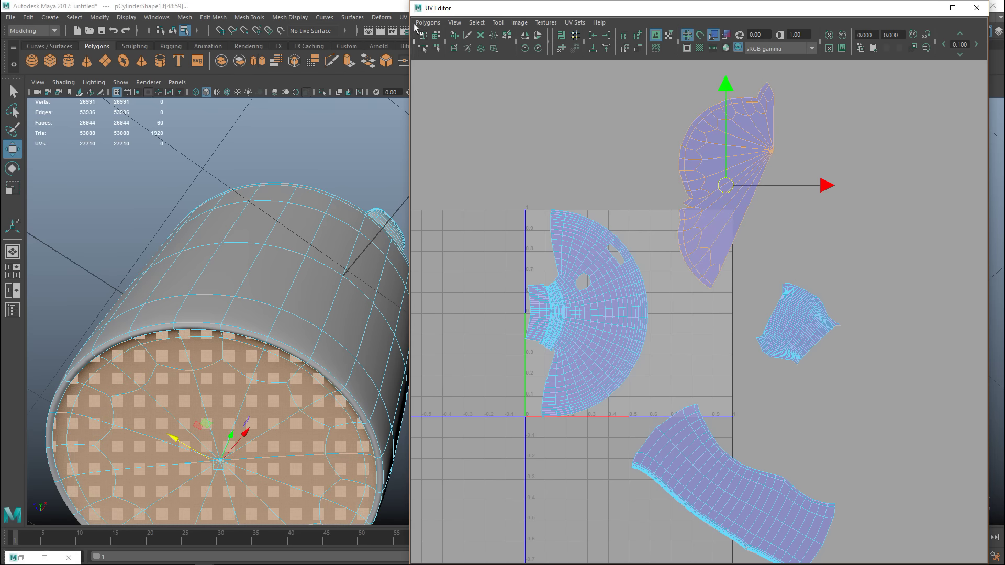
pyautogui.click(427, 23)
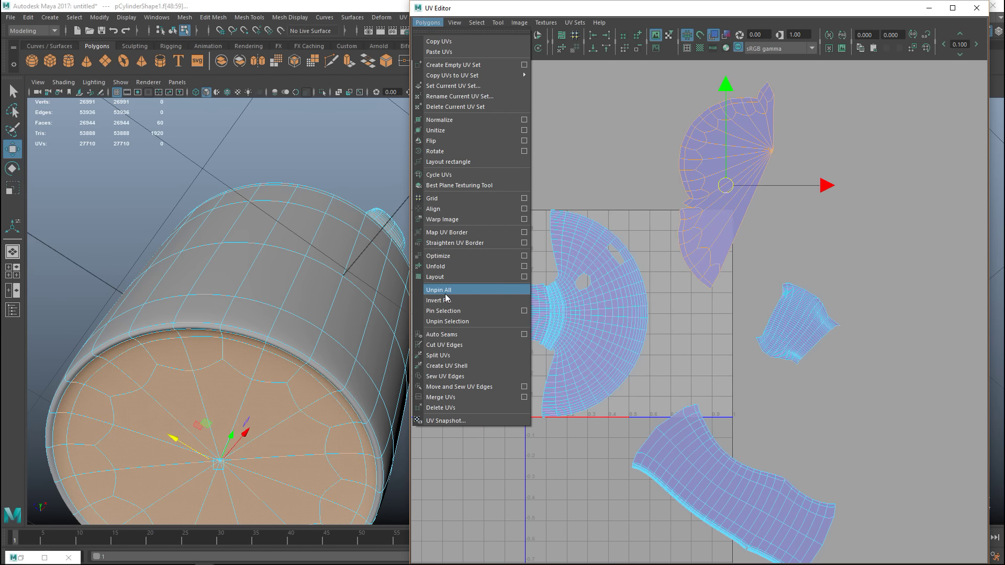
pyautogui.click(453, 268)
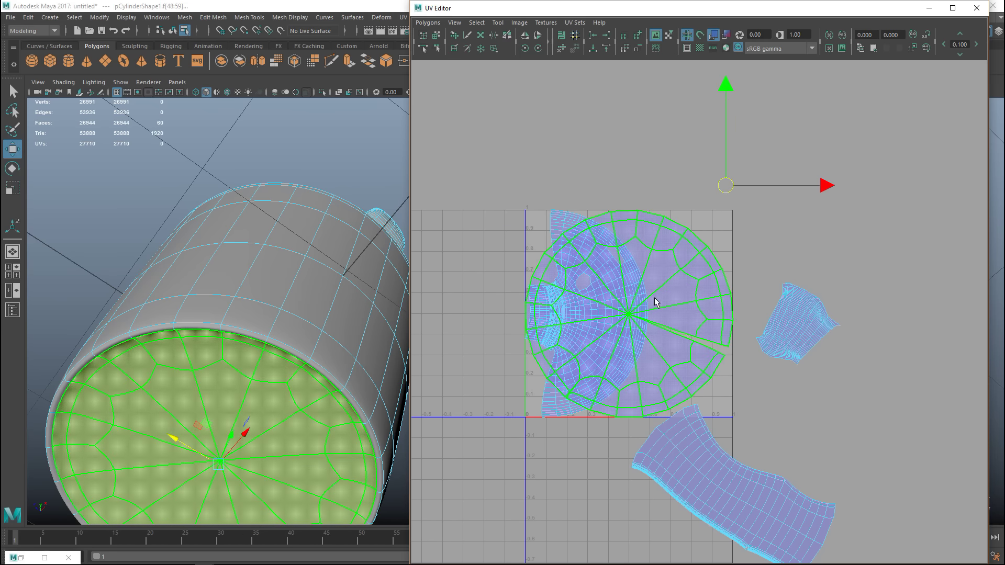
# Select the edges along the remaining radial gap in the base disc and sew them together.
pyautogui.moveTo(685, 341); pyautogui.dragTo(676, 306, button='right')
pyautogui.moveTo(670, 320); pyautogui.dragTo(713, 357)
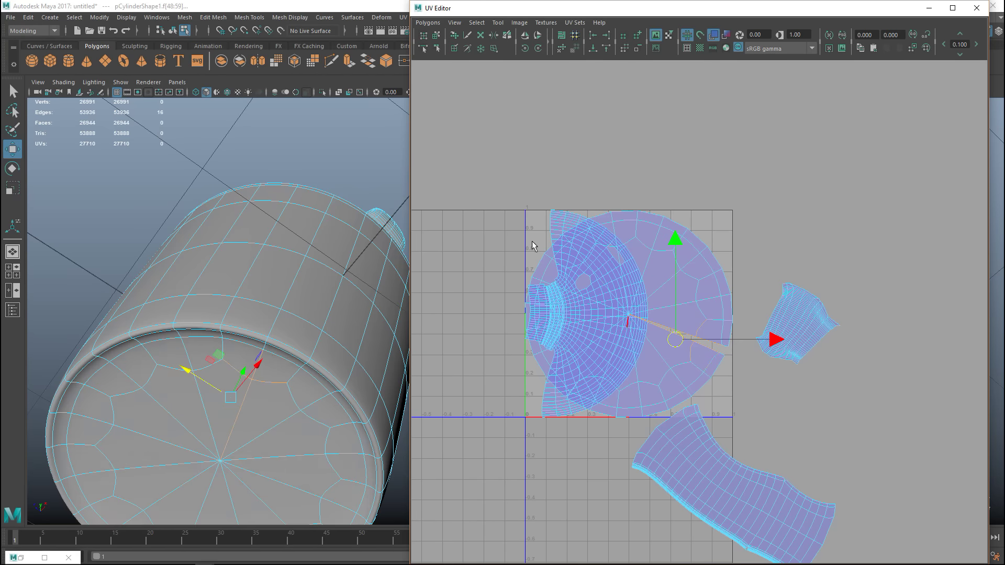
pyautogui.click(430, 24)
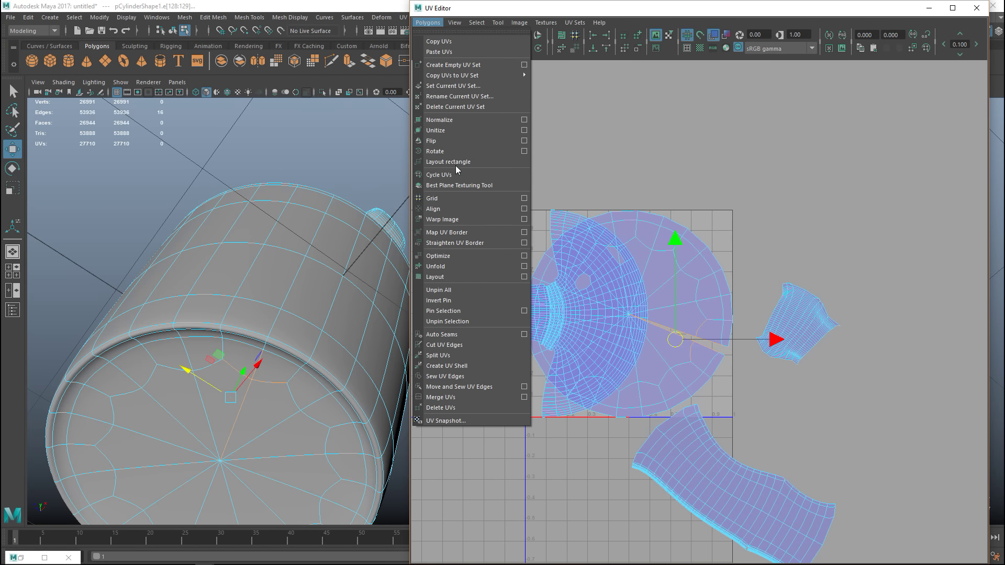
pyautogui.click(471, 387)
pyautogui.click(471, 385)
# Unfold the base disc again and move it above the dome's UV shell.
pyautogui.rightClick(680, 256)
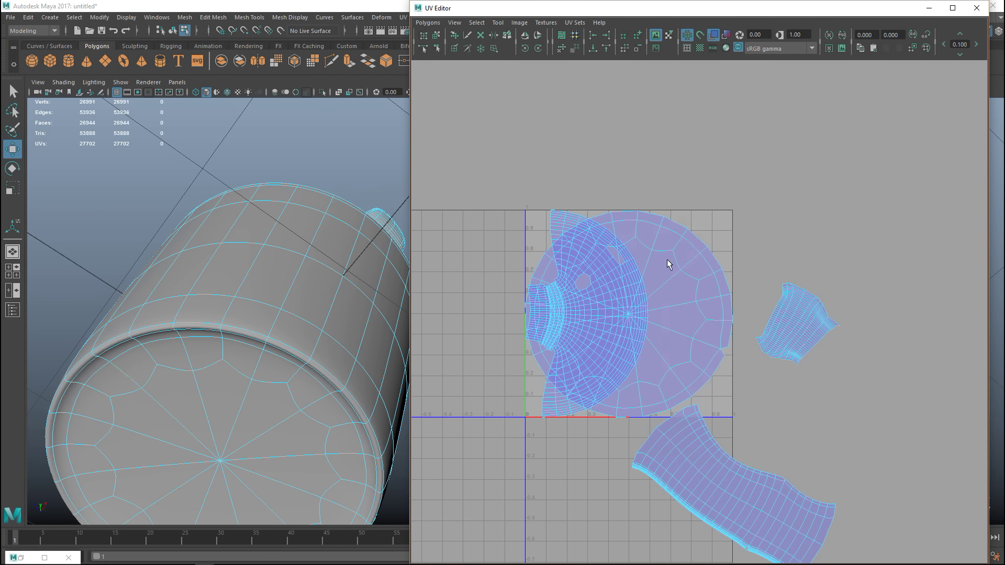
pyautogui.click(665, 257)
pyautogui.click(429, 22)
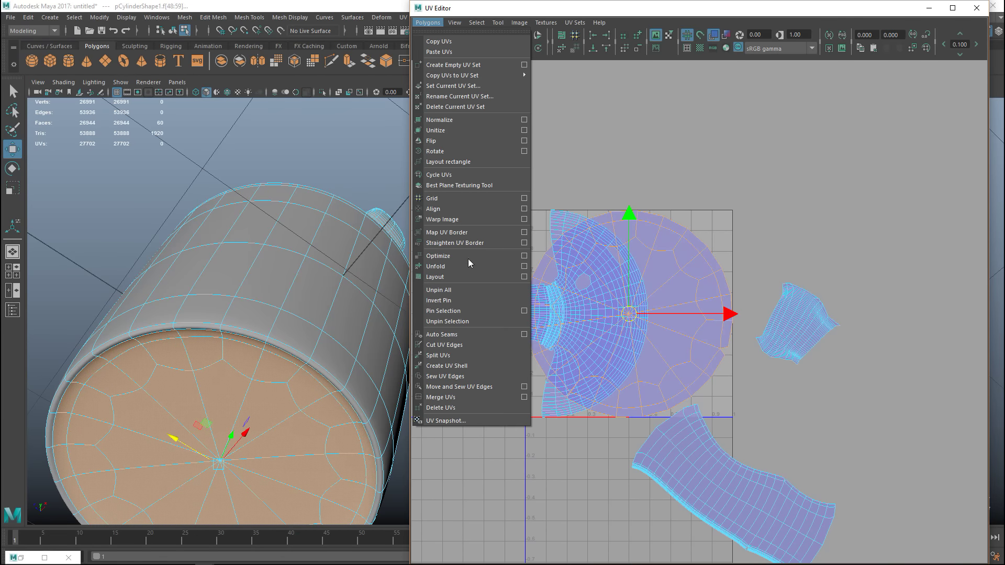
pyautogui.click(444, 265)
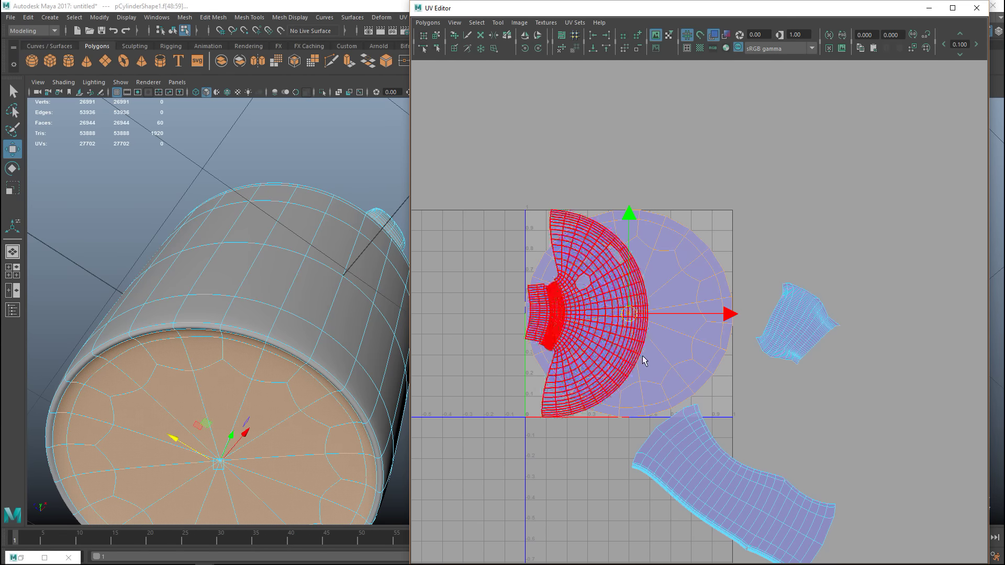
pyautogui.moveTo(629, 314); pyautogui.dragTo(719, 165)
pyautogui.moveTo(719, 168); pyautogui.dragTo(729, 180, button='middle')
pyautogui.click(860, 244)
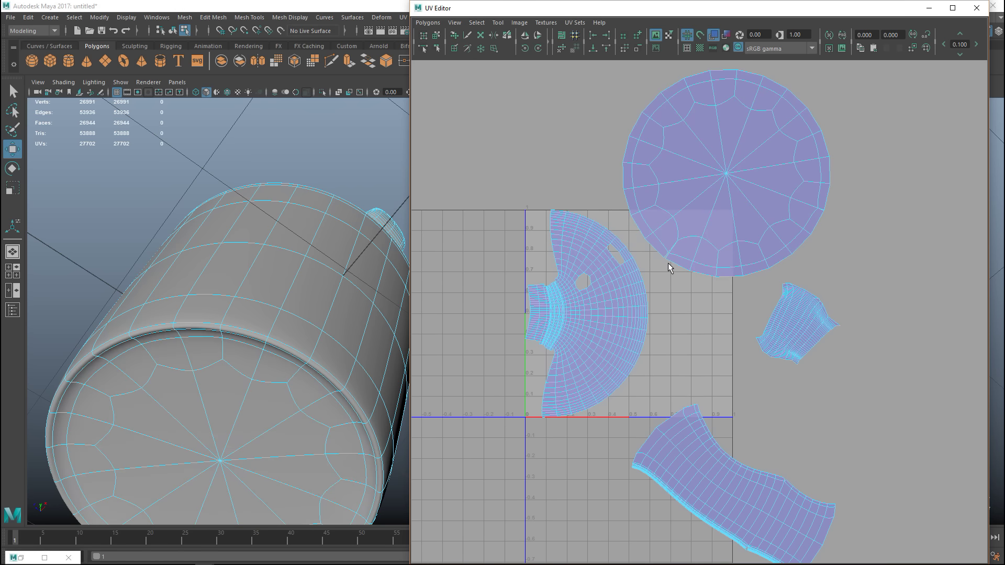
# Select the unsewn short edge at the base disc's rim and sew it with Move and Sew UV Edges.
pyautogui.scroll(3, 668, 268)
pyautogui.click(645, 218)
pyautogui.moveTo(646, 221); pyautogui.dragTo(638, 200, button='right')
pyautogui.click(647, 222)
pyautogui.click(417, 23)
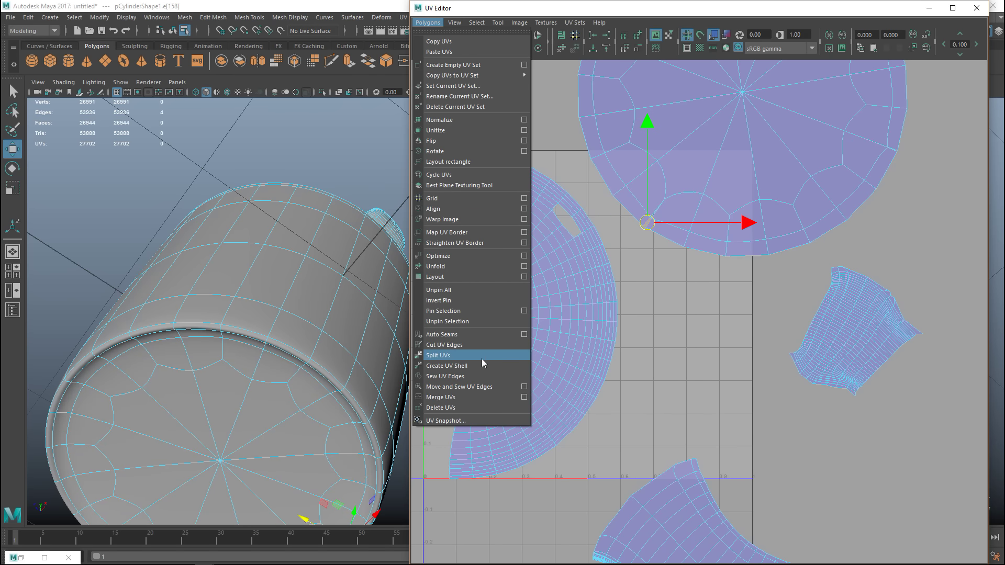
pyautogui.click(477, 386)
pyautogui.scroll(-3, 722, 342)
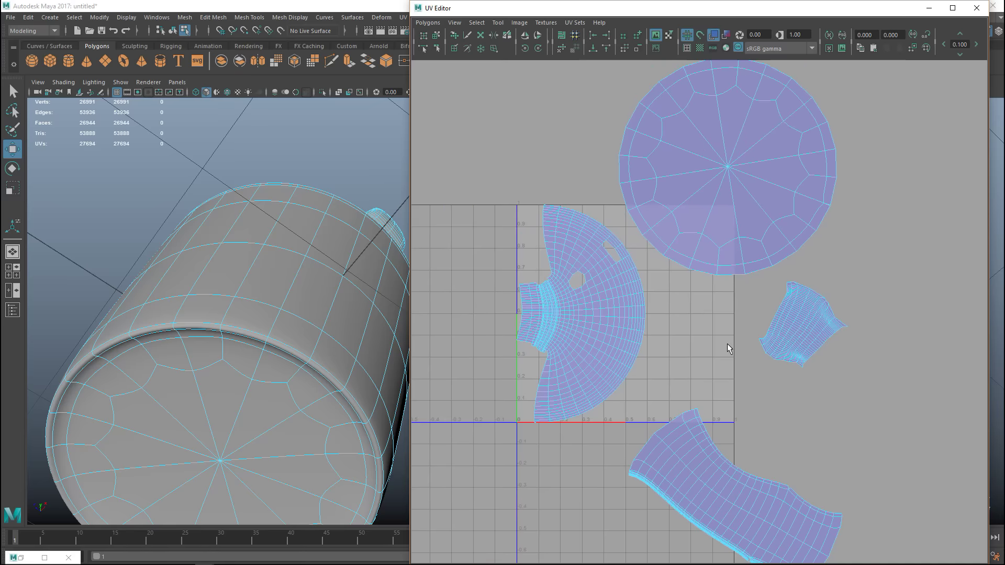
# Check the base, body, dome and handle UV shells against their matching parts of the bottle model.
pyautogui.scroll(-2, 738, 325)
pyautogui.moveTo(695, 184); pyautogui.dragTo(660, 168, button='right')
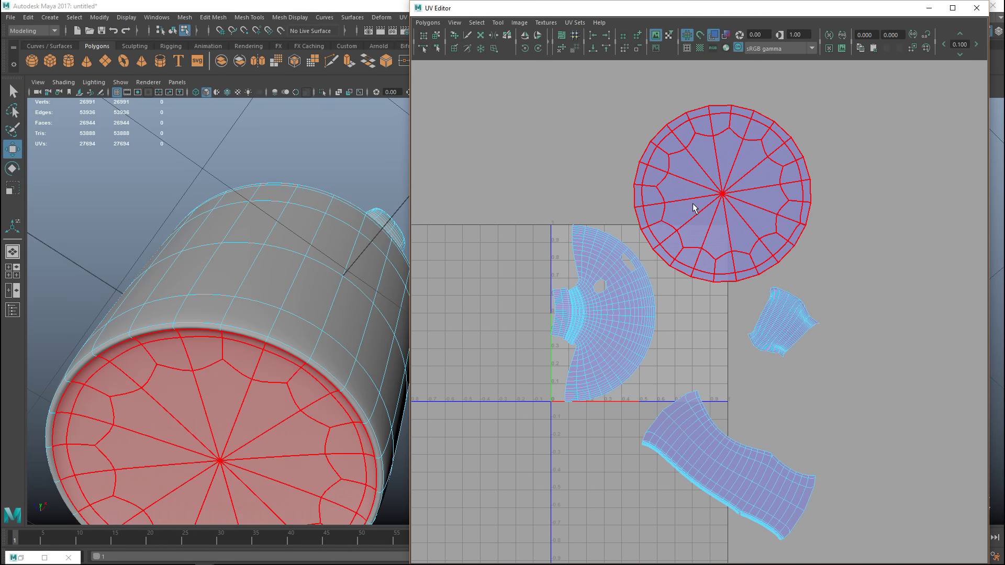
pyautogui.click(689, 430)
pyautogui.click(457, 395)
pyautogui.keyDown('alt'); pyautogui.moveTo(307, 291); pyautogui.dragTo(336, 375); pyautogui.keyUp('alt')
pyautogui.keyDown('alt'); pyautogui.moveTo(336, 366); pyautogui.dragTo(263, 193, button='middle'); pyautogui.keyUp('alt')
pyautogui.keyDown('alt'); pyautogui.moveTo(264, 193); pyautogui.dragTo(269, 184); pyautogui.keyUp('alt')
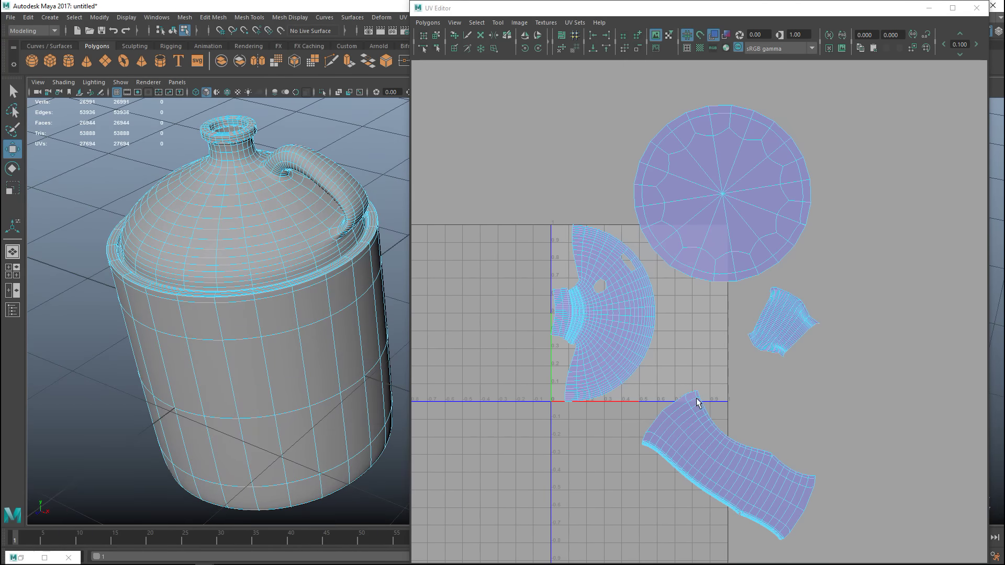
pyautogui.moveTo(693, 438)
pyautogui.mouseDown(button='right')
pyautogui.moveTo(695, 414)
pyautogui.moveTo(683, 442)
pyautogui.mouseUp(button='right')
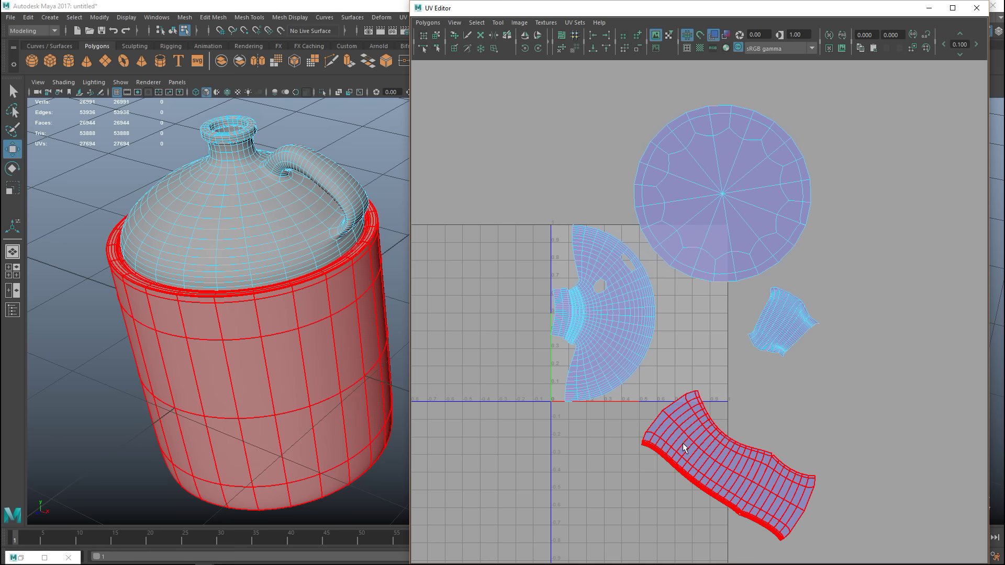
pyautogui.click(651, 391)
pyautogui.click(589, 334)
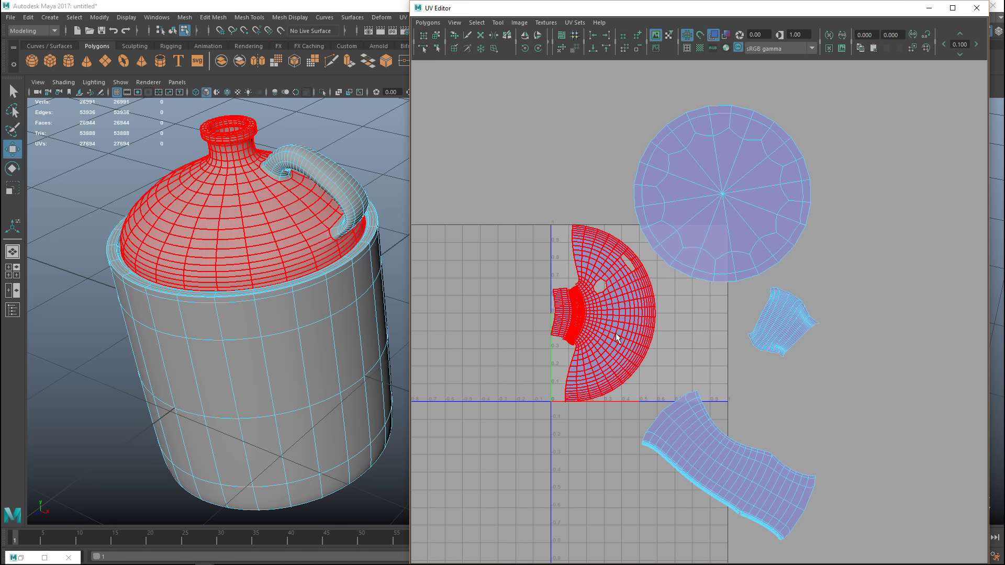
pyautogui.click(780, 320)
pyautogui.click(693, 316)
# Select all of the bottle's UV shells and arrange them in the 0 to 1 UV square with Layout.
pyautogui.scroll(-5, 693, 316)
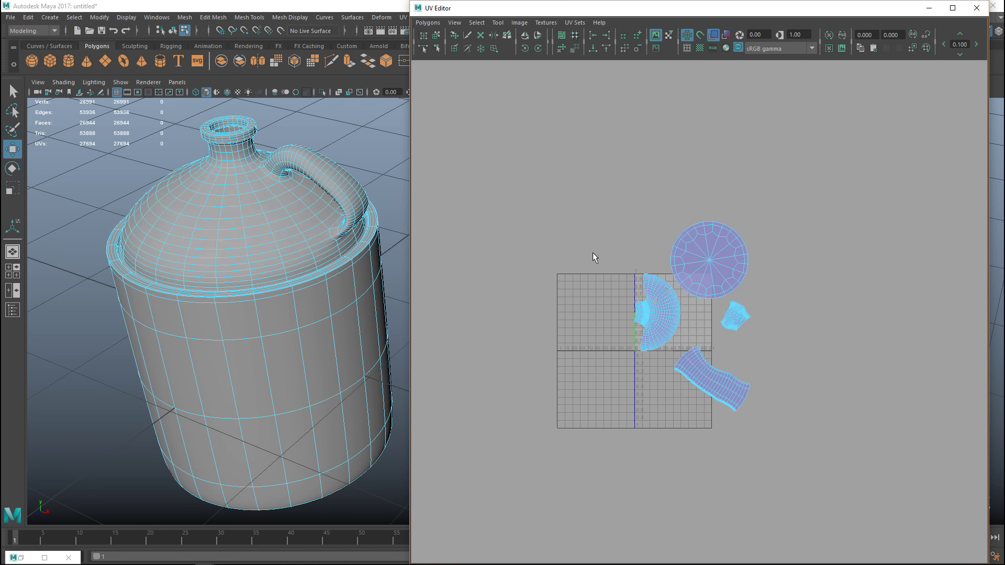
pyautogui.moveTo(599, 187); pyautogui.dragTo(859, 480)
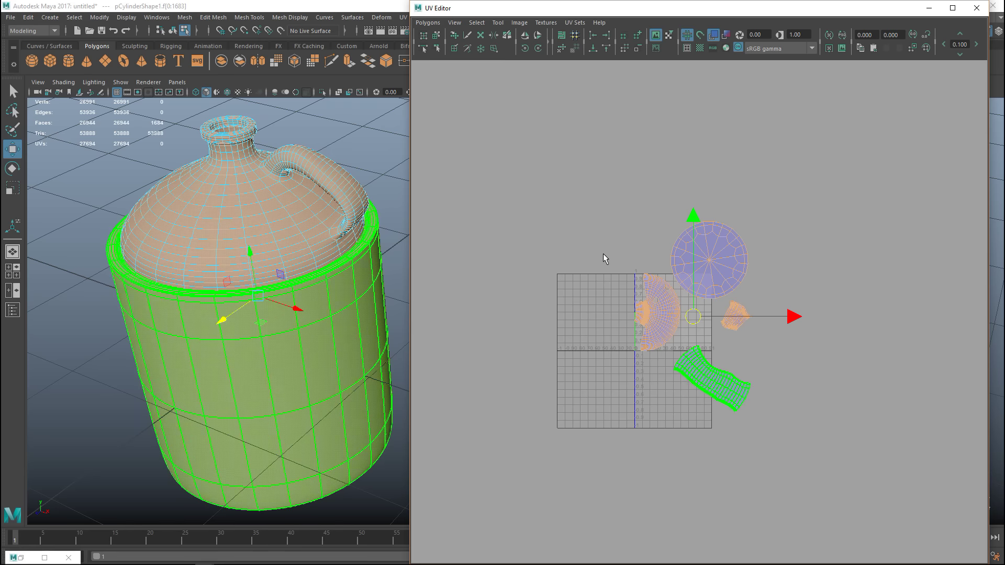
pyautogui.click(417, 23)
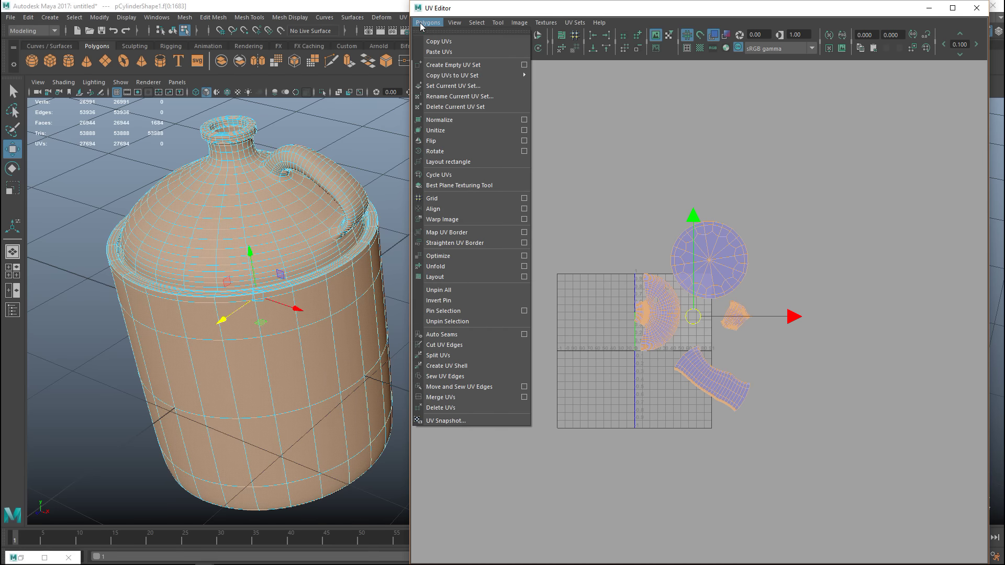
pyautogui.click(453, 276)
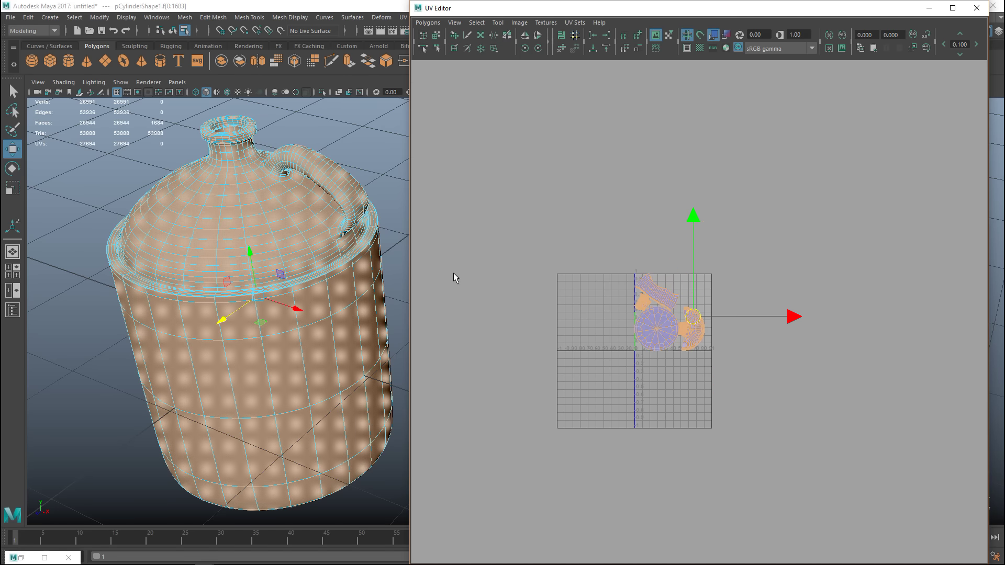
pyautogui.keyDown('alt'); pyautogui.moveTo(531, 415); pyautogui.dragTo(621, 461, button='right'); pyautogui.keyUp('alt')
pyautogui.keyDown('alt'); pyautogui.moveTo(621, 463); pyautogui.dragTo(729, 435, button='middle'); pyautogui.keyUp('alt')
# Minimize the UV Editor and select the whole bottle in object mode.
pyautogui.keyDown('alt'); pyautogui.moveTo(185, 398); pyautogui.dragTo(230, 402, button='right'); pyautogui.keyUp('alt')
pyautogui.keyDown('alt'); pyautogui.moveTo(230, 401); pyautogui.dragTo(193, 359, button='middle'); pyautogui.keyUp('alt')
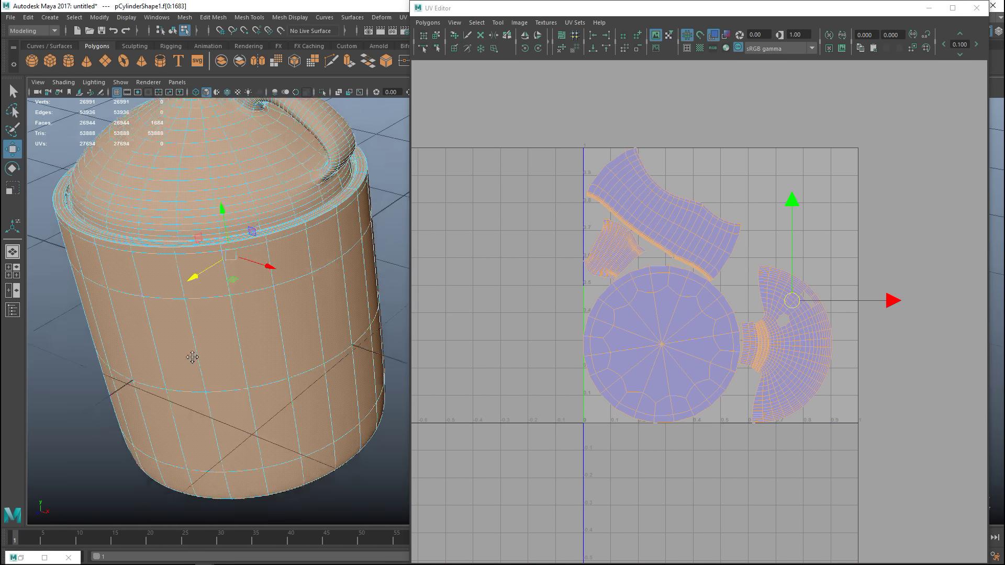
pyautogui.keyDown('alt'); pyautogui.moveTo(193, 360); pyautogui.dragTo(267, 353); pyautogui.keyUp('alt')
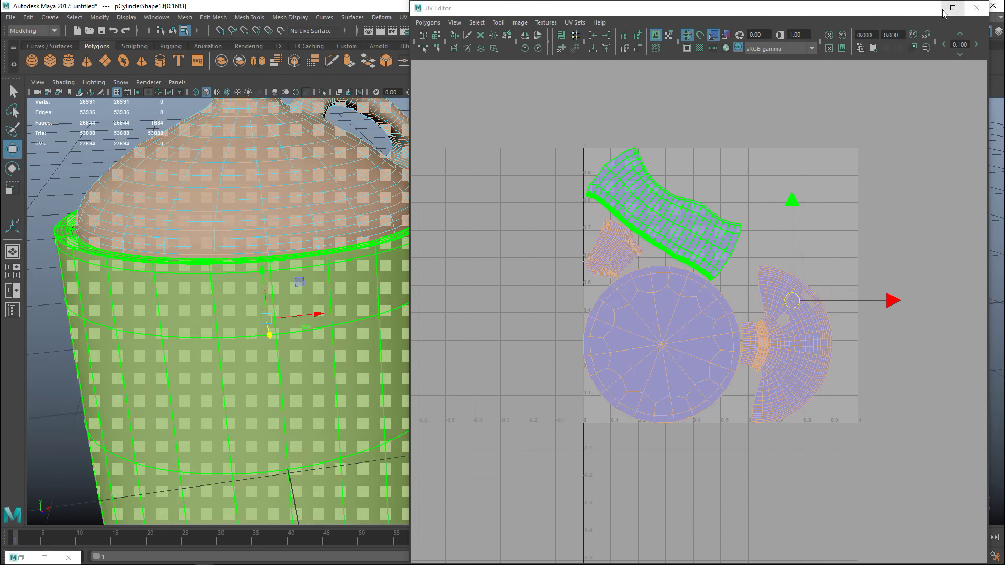
pyautogui.click(929, 8)
pyautogui.scroll(-8, 495, 294)
pyautogui.moveTo(527, 337)
pyautogui.keyDown('alt'); pyautogui.mouseDown(button='middle')
pyautogui.moveTo(588, 375)
pyautogui.moveTo(518, 342)
pyautogui.mouseUp(button='middle'); pyautogui.keyUp('alt')
pyautogui.keyDown('alt'); pyautogui.moveTo(518, 342); pyautogui.dragTo(578, 353); pyautogui.keyUp('alt')
pyautogui.scroll(6, 555, 348)
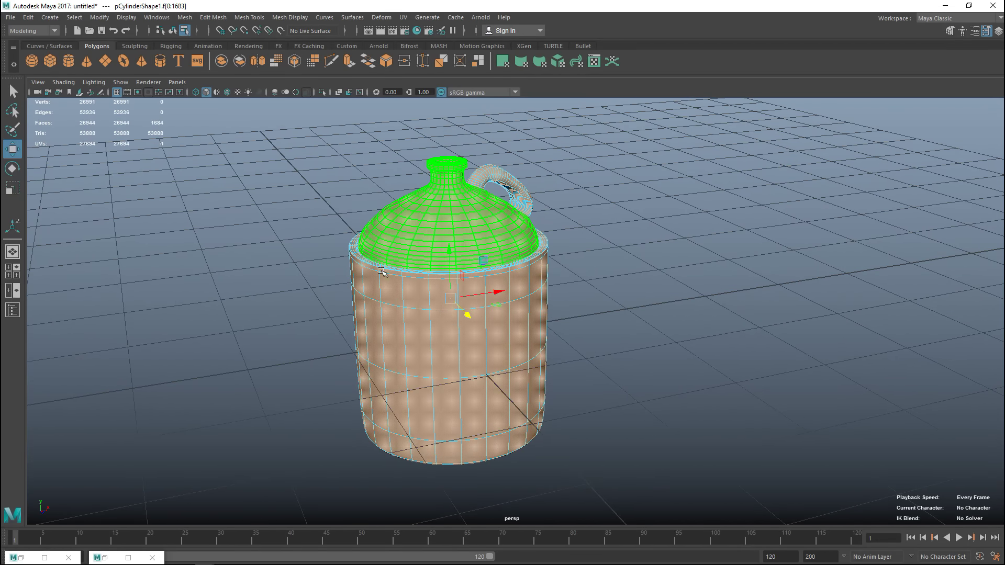
pyautogui.moveTo(388, 277); pyautogui.dragTo(439, 227, button='right')
pyautogui.moveTo(302, 135); pyautogui.dragTo(640, 507)
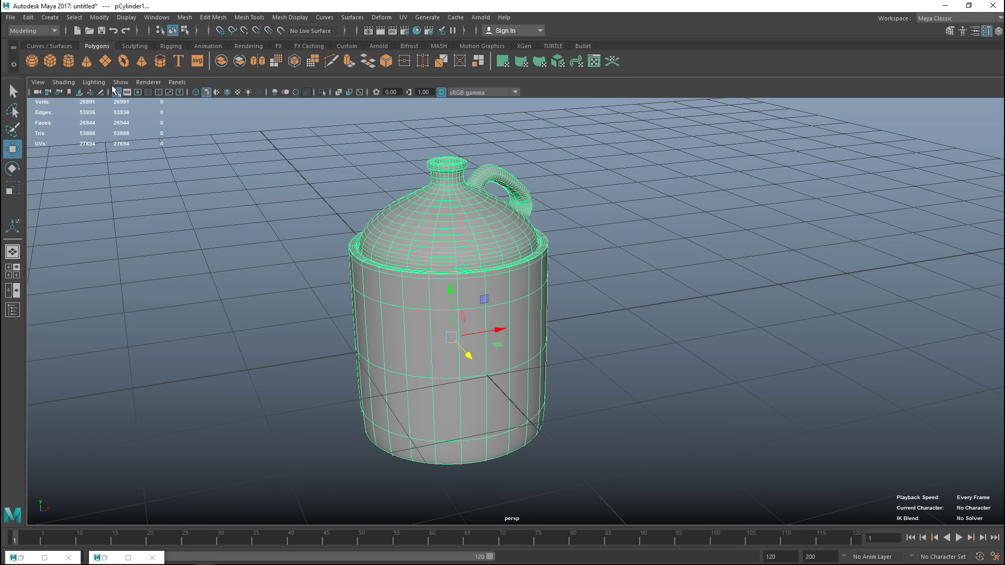
# Start an Export Selection of the jug as OBJexport with groups, point groups, materials, smoothing and normals on.
pyautogui.click(10, 17)
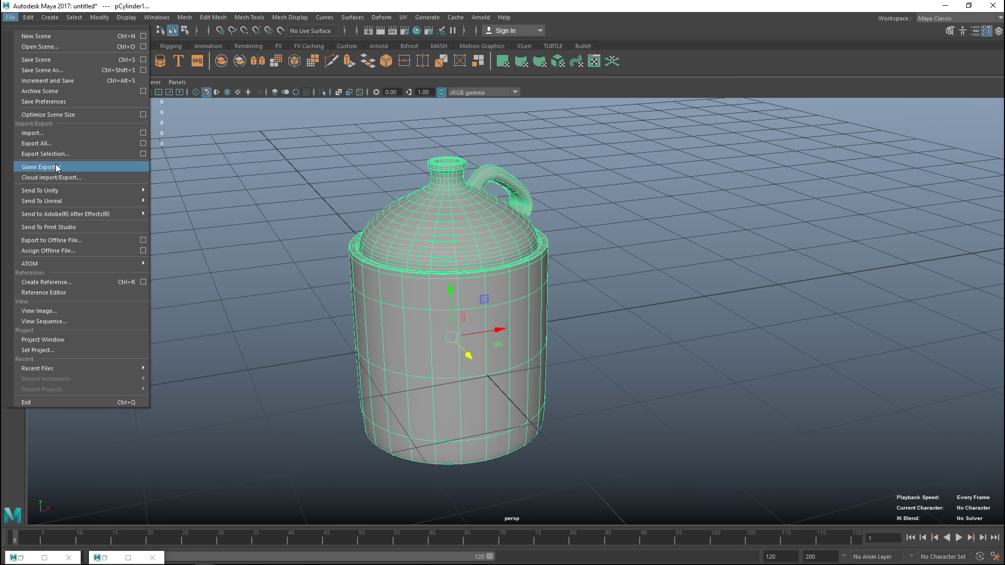
pyautogui.click(142, 154)
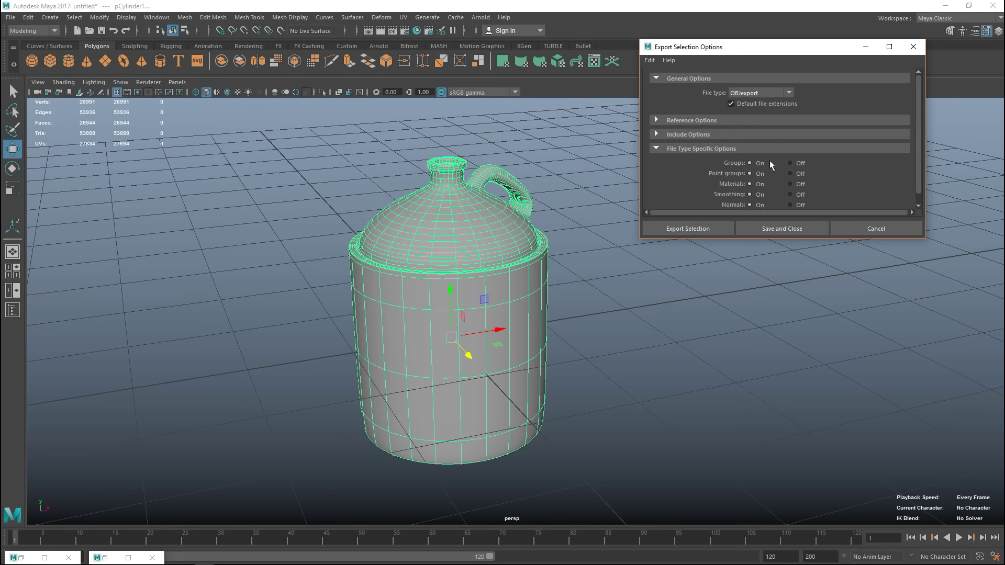
pyautogui.scroll(-1, 789, 159)
pyautogui.scroll(1, 790, 159)
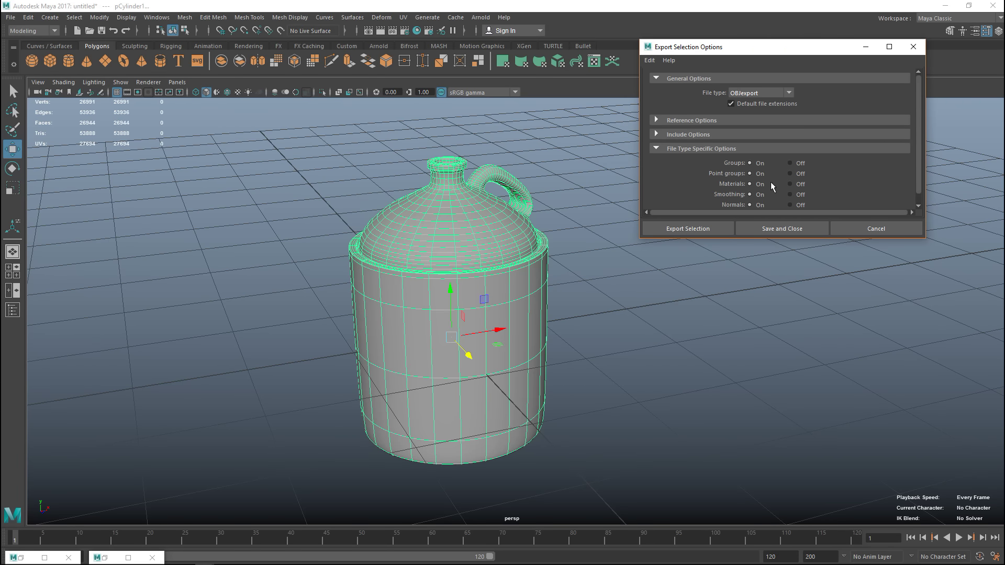
pyautogui.click(716, 225)
pyautogui.scroll(-1, 797, 154)
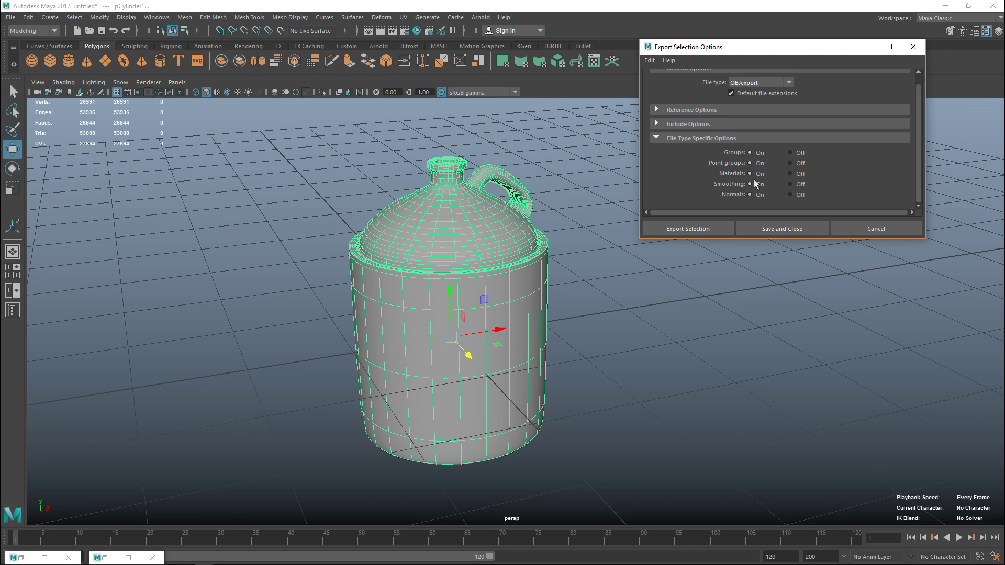
pyautogui.click(691, 229)
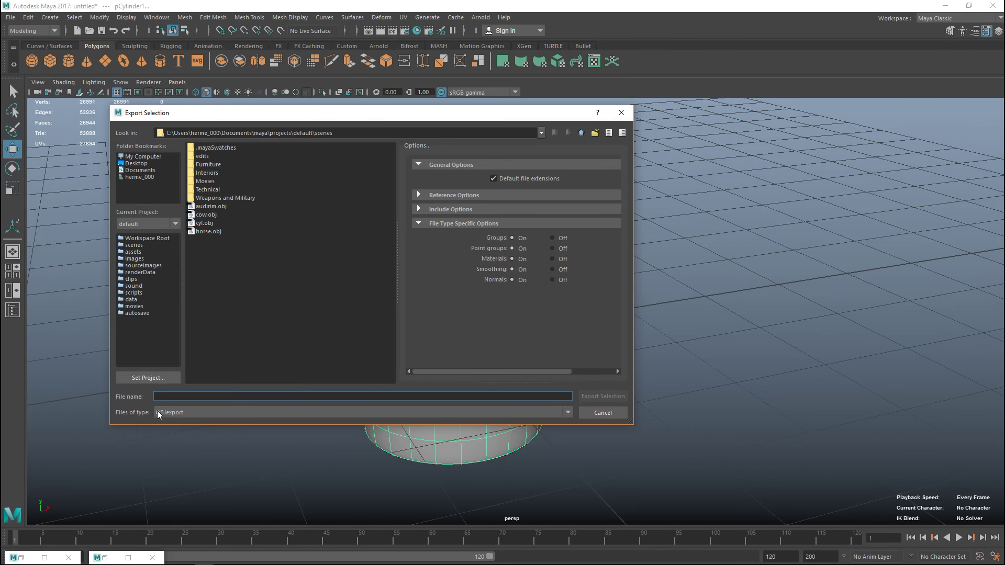
# Enter Jug as the export file name and browse to the Desktop folder 3D Resources/TutorialVideos/MH1-Videos.
pyautogui.write('Jug')
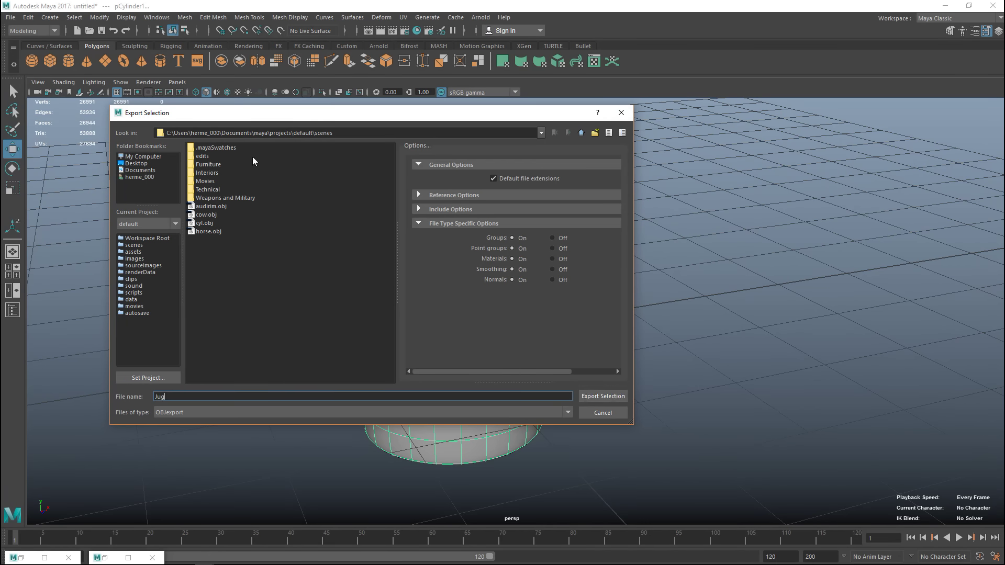
pyautogui.click(133, 164)
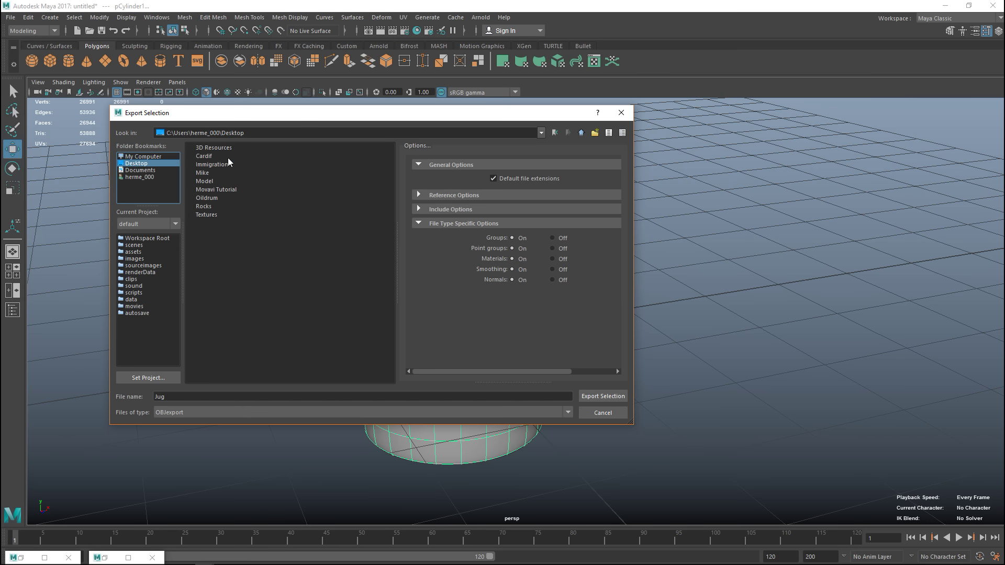
pyautogui.doubleClick(215, 148)
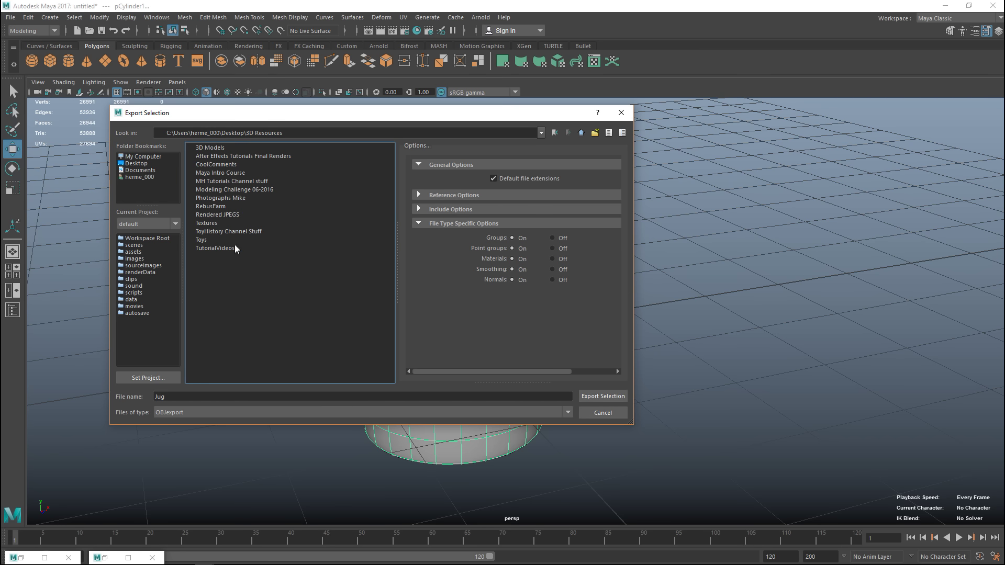
pyautogui.doubleClick(215, 248)
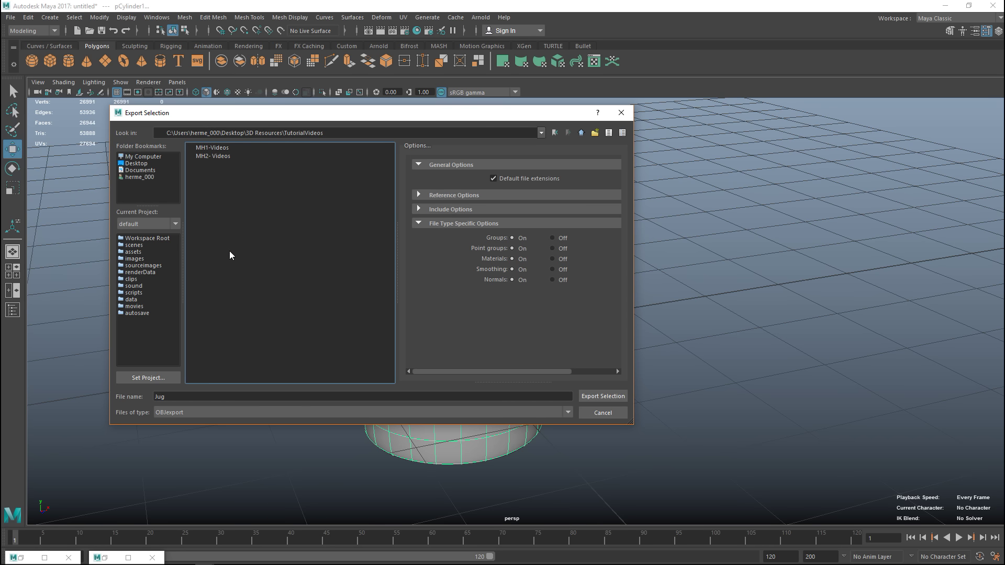
pyautogui.doubleClick(215, 151)
# Create a folder named Moonshine inside MH1-Videos and export the selected jug into it as an OBJ file.
pyautogui.rightClick(346, 253)
pyautogui.click(394, 266)
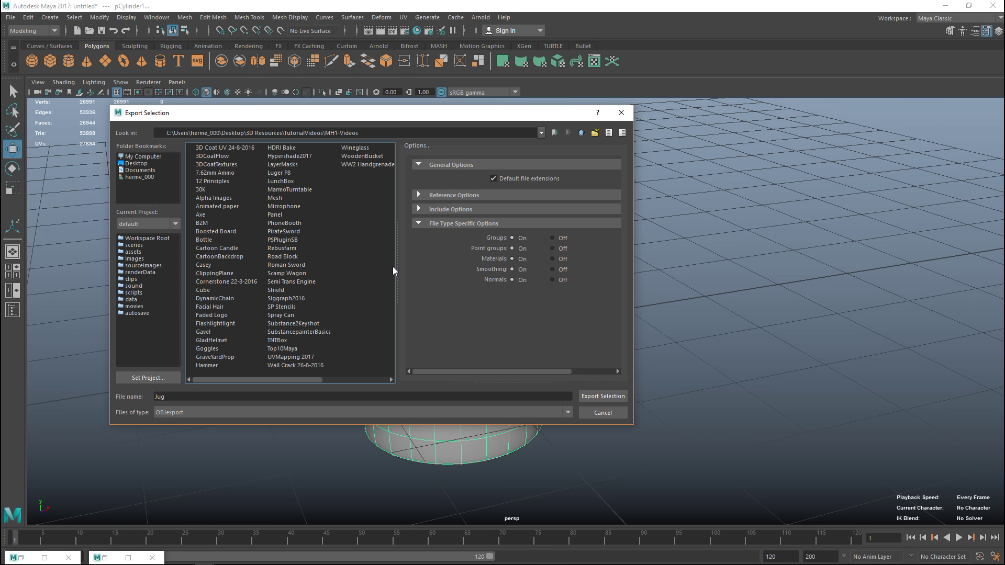
pyautogui.write('Moon')
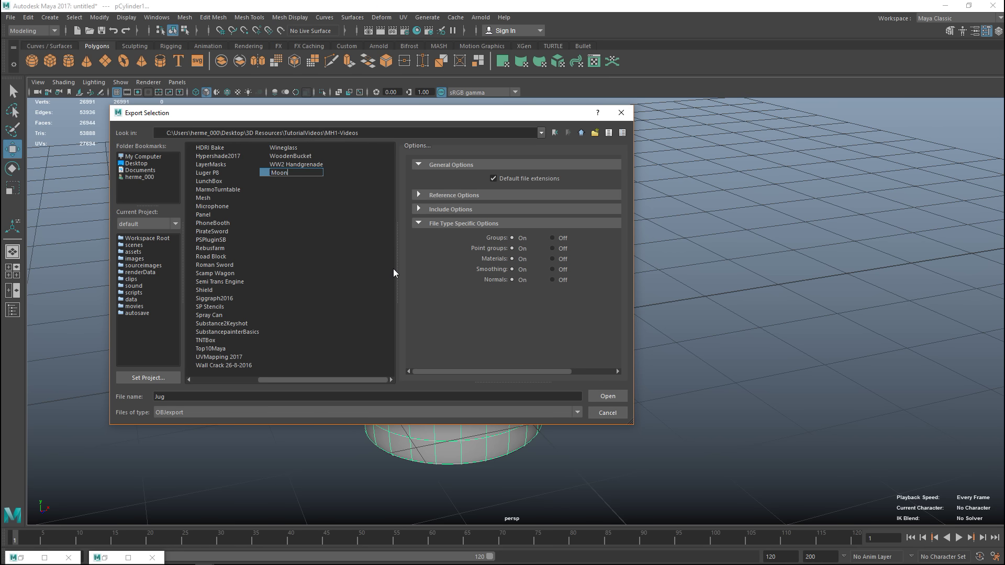
pyautogui.write('shine')
pyautogui.press('Return')
pyautogui.doubleClick(312, 173)
pyautogui.click(226, 397)
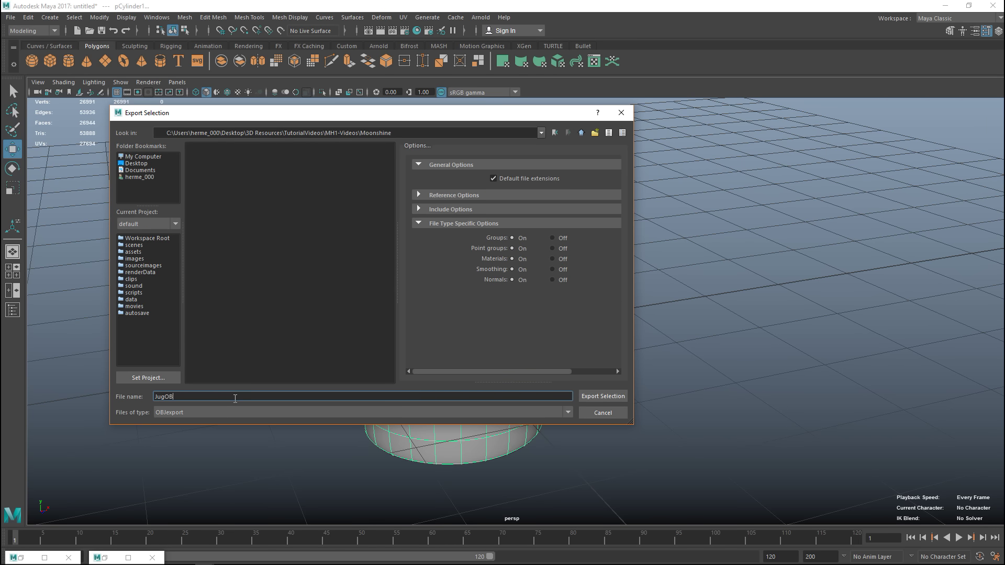
pyautogui.click(605, 397)
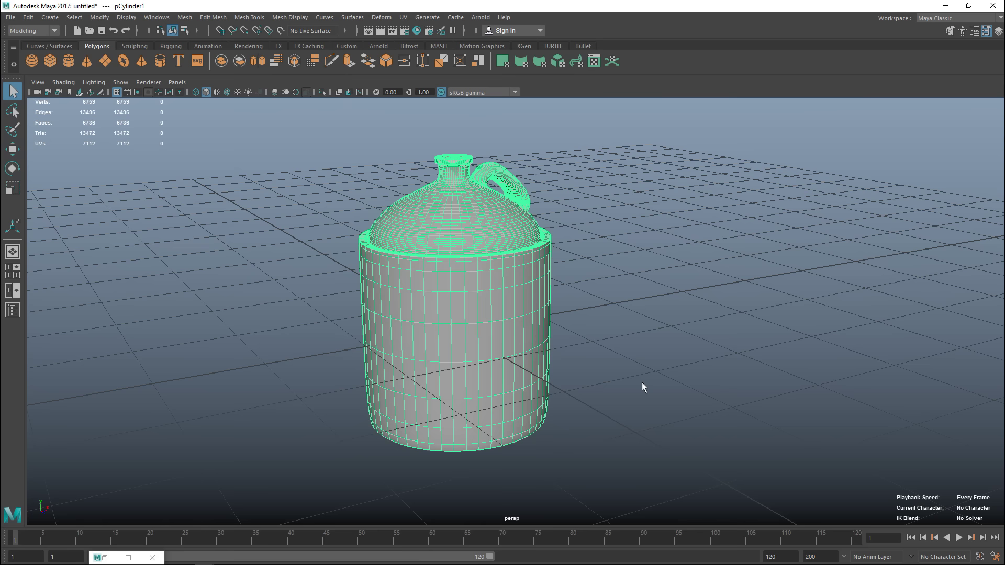
# Select a horizontal face loop around the jug's body and grow the selection over the whole outer wall.
pyautogui.press('F9')
pyautogui.keyDown('alt'); pyautogui.moveTo(599, 338); pyautogui.dragTo(594, 359, button='middle'); pyautogui.keyUp('alt')
pyautogui.scroll(2, 604, 367)
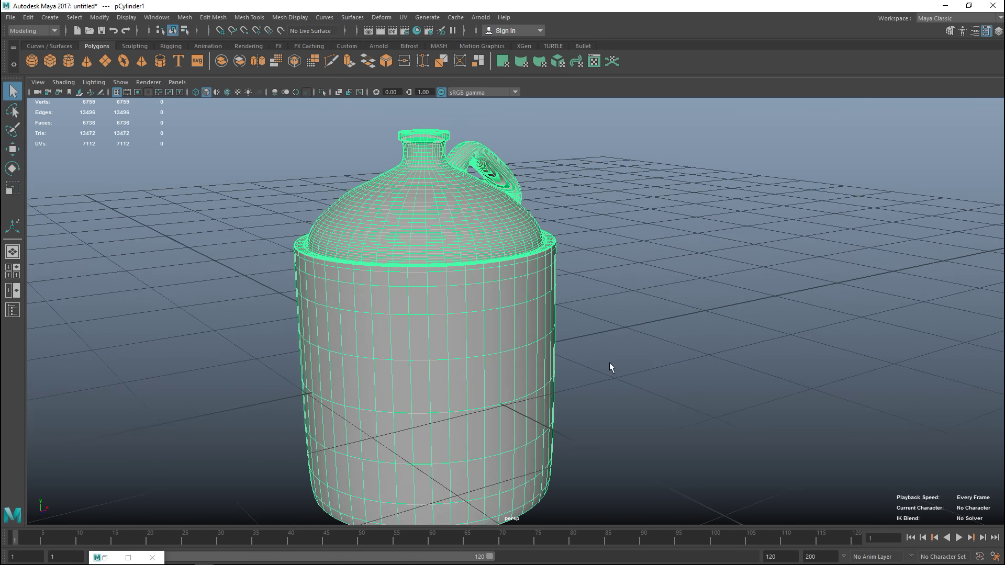
pyautogui.keyDown('alt'); pyautogui.moveTo(655, 347); pyautogui.dragTo(696, 328); pyautogui.keyUp('alt')
pyautogui.moveTo(517, 317); pyautogui.dragTo(520, 269, button='right')
pyautogui.doubleClick(503, 325)
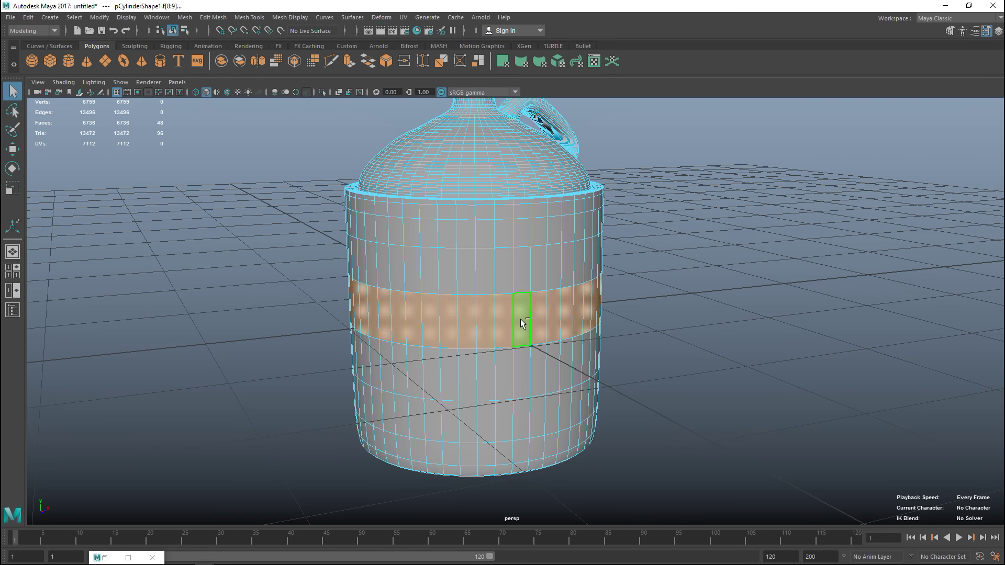
pyautogui.hotkey('shift', '.')
pyautogui.hotkey('shift', '.')
pyautogui.hotkey('shift', '.')
pyautogui.hotkey('shift', '.')
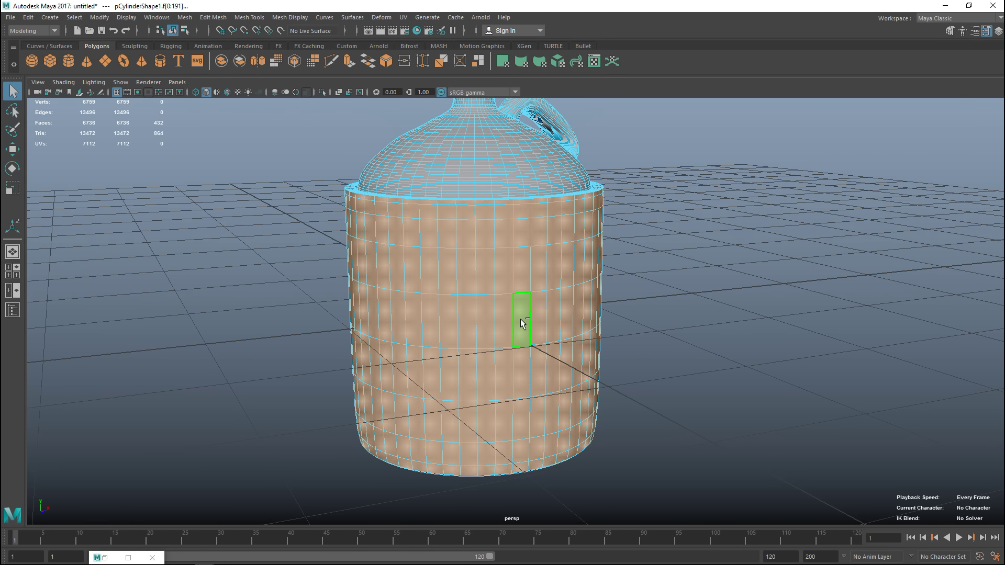
# Grow the face selection from the outer wall until it covers the entire base underneath the jug.
pyautogui.keyDown('alt'); pyautogui.moveTo(649, 375); pyautogui.dragTo(695, 317); pyautogui.keyUp('alt')
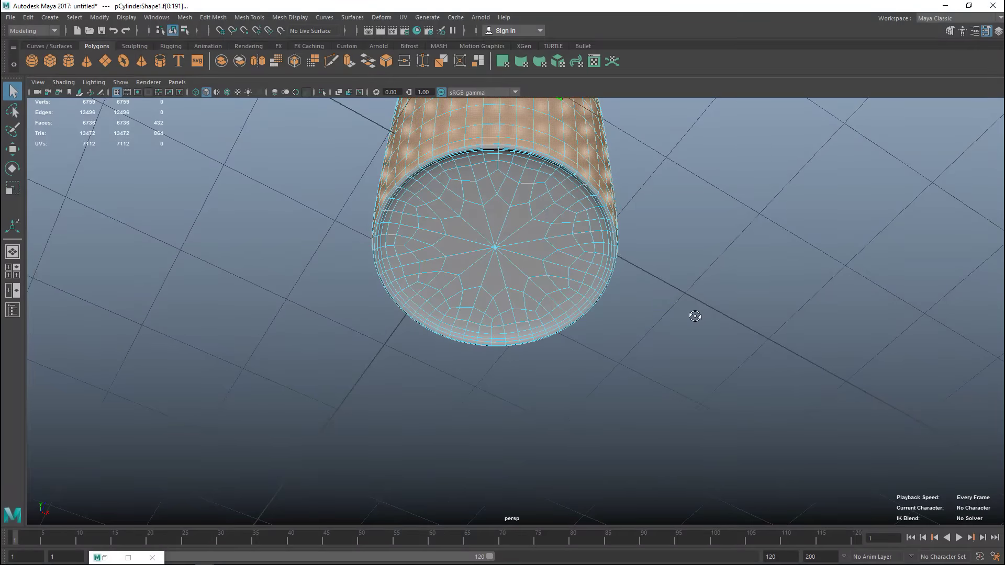
pyautogui.hotkey('shift', '.')
pyautogui.hotkey('shift', '.')
pyautogui.hotkey('shift', '.')
pyautogui.hotkey('shift', '.')
pyautogui.hotkey('shift', '.')
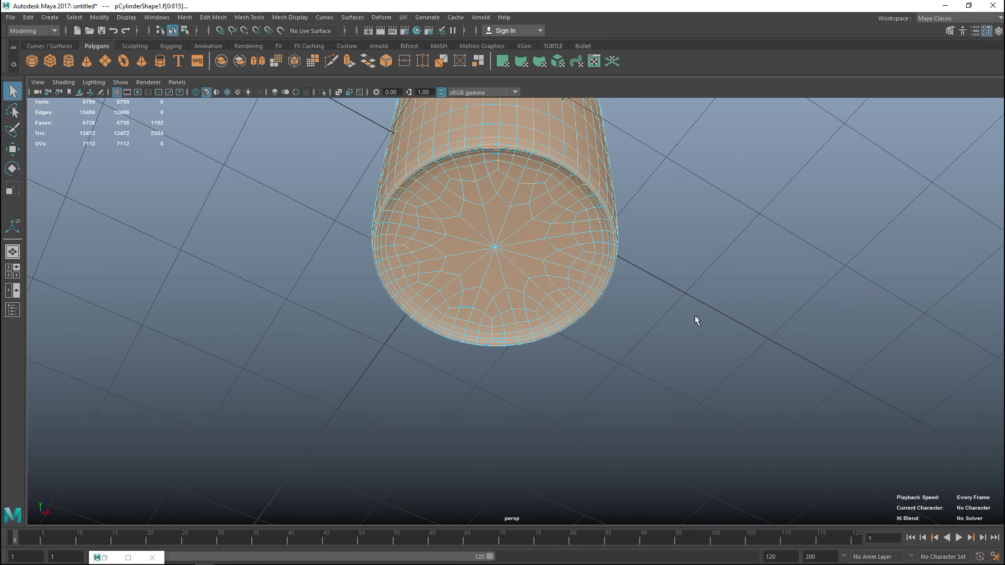
# Extend the face selection by one loop around the body's upper rim and undo the accidental whole-mesh selection.
pyautogui.moveTo(816, 296)
pyautogui.keyDown('alt'); pyautogui.mouseDown()
pyautogui.moveTo(801, 402)
pyautogui.moveTo(790, 399)
pyautogui.moveTo(809, 307)
pyautogui.mouseUp(); pyautogui.keyUp('alt')
pyautogui.scroll(8, 733, 332)
pyautogui.keyDown('alt'); pyautogui.moveTo(739, 344); pyautogui.dragTo(741, 254, button='middle'); pyautogui.keyUp('alt')
pyautogui.scroll(5, 663, 337)
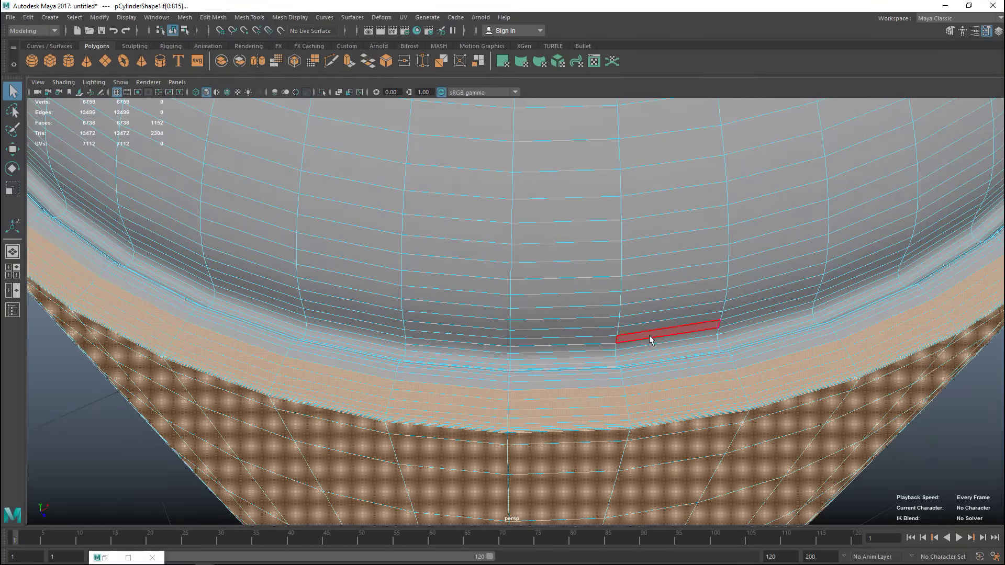
pyautogui.keyDown('alt'); pyautogui.moveTo(649, 337); pyautogui.dragTo(686, 312, button='middle'); pyautogui.keyUp('alt')
pyautogui.keyDown('alt'); pyautogui.moveTo(662, 327); pyautogui.dragTo(625, 340); pyautogui.keyUp('alt')
pyautogui.keyDown('alt'); pyautogui.moveTo(625, 340); pyautogui.dragTo(461, 346, button='middle'); pyautogui.keyUp('alt')
pyautogui.keyDown('shift'); pyautogui.click(248, 378); pyautogui.keyUp('shift')
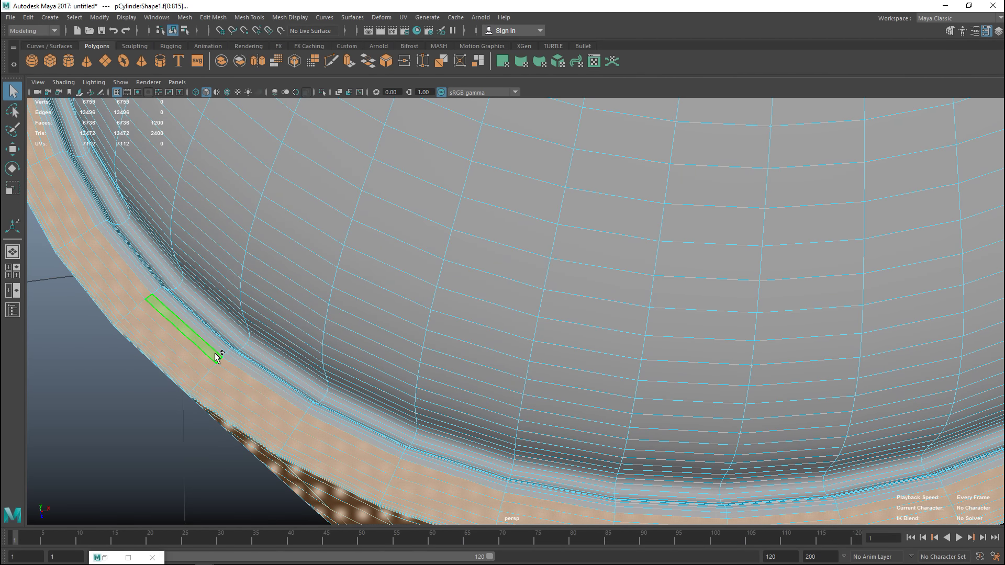
pyautogui.keyDown('shift'); pyautogui.click(262, 374); pyautogui.keyUp('shift')
pyautogui.keyDown('shift'); pyautogui.doubleClick(212, 341); pyautogui.keyUp('shift')
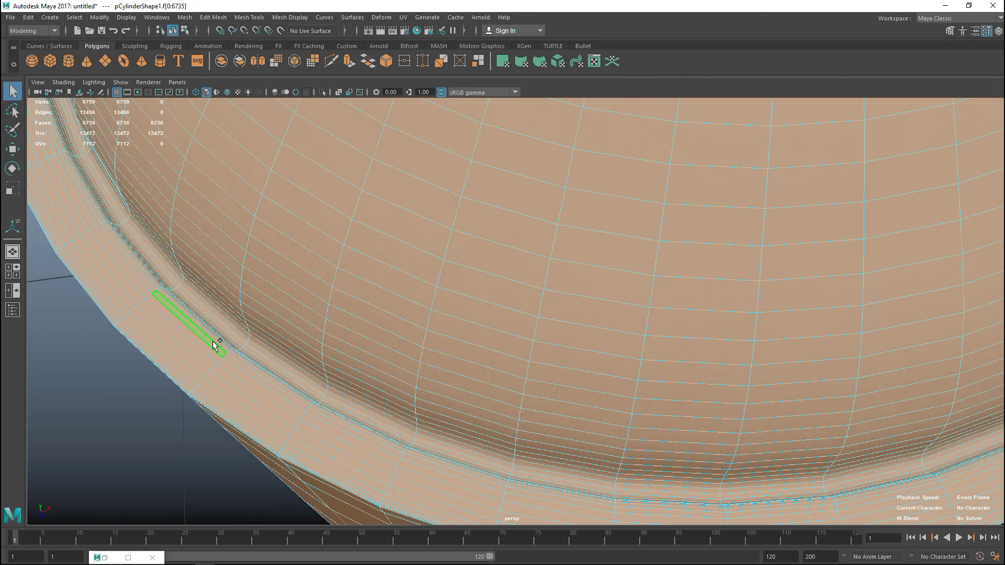
pyautogui.hotkey('ctrl', 'z')
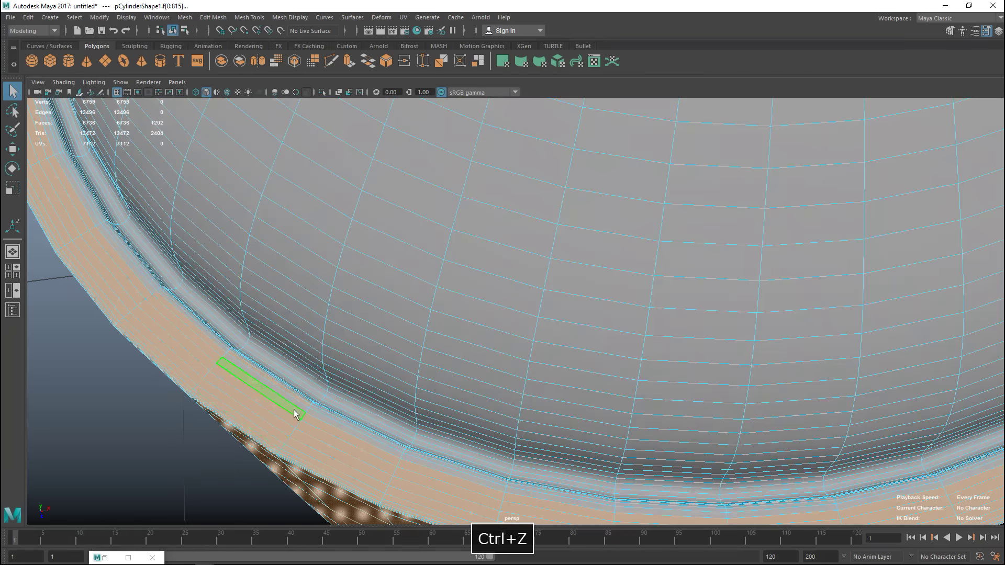
# Add the remaining face loops of the body's upper rim to the selection, up to the crease beside the dome.
pyautogui.scroll(5, 293, 410)
pyautogui.scroll(-3, 284, 411)
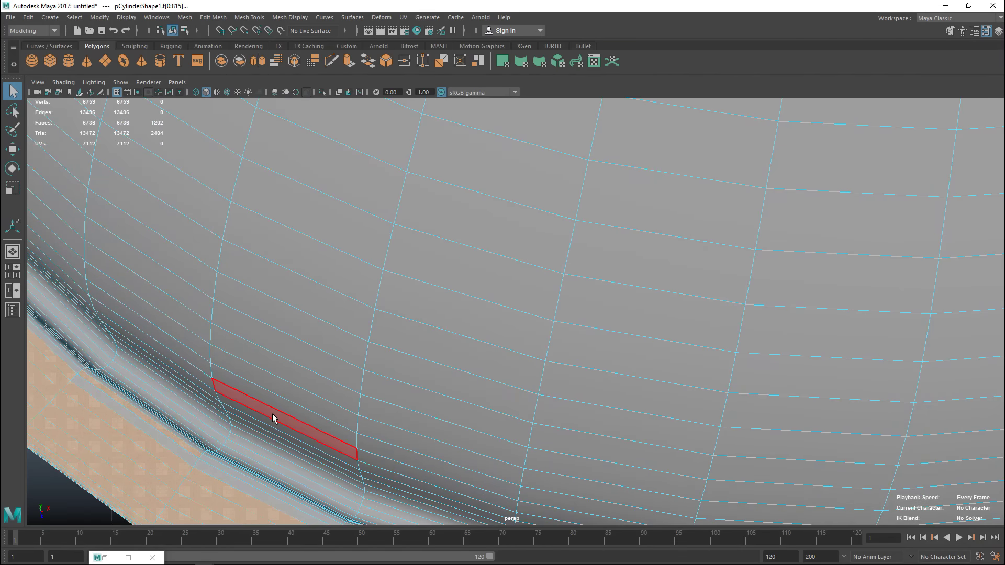
pyautogui.press('4')
pyautogui.scroll(-5, 273, 414)
pyautogui.keyDown('alt'); pyautogui.moveTo(273, 414); pyautogui.dragTo(276, 389); pyautogui.keyUp('alt')
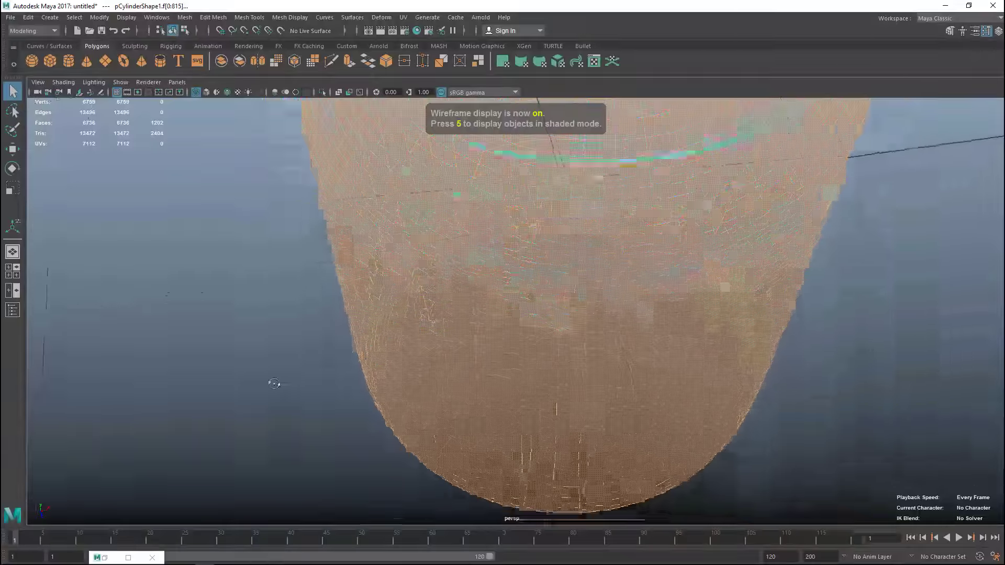
pyautogui.press('5')
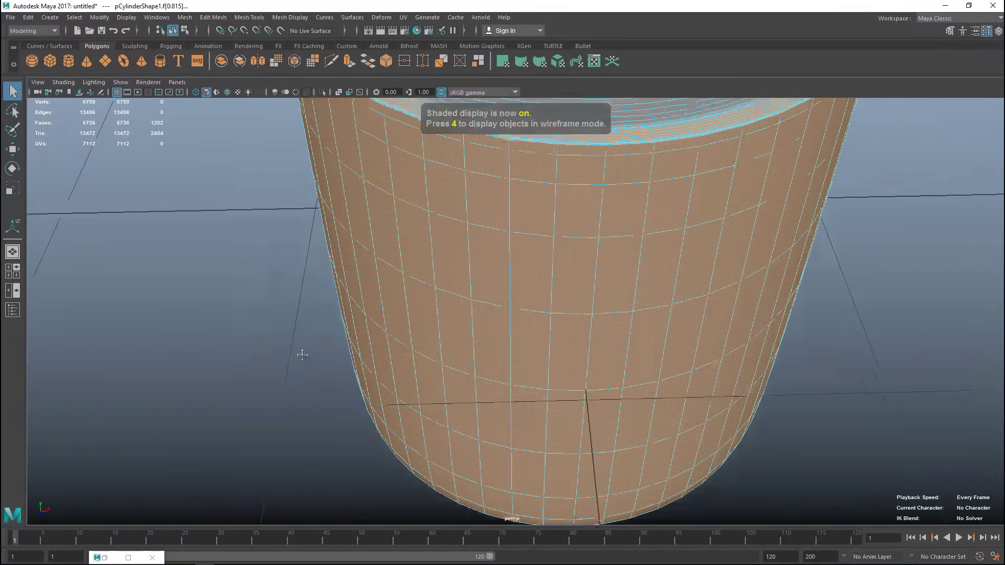
pyautogui.keyDown('alt'); pyautogui.moveTo(302, 342); pyautogui.dragTo(344, 455, button='middle'); pyautogui.keyUp('alt')
pyautogui.scroll(8, 362, 436)
pyautogui.keyDown('shift'); pyautogui.click(315, 253); pyautogui.keyUp('shift')
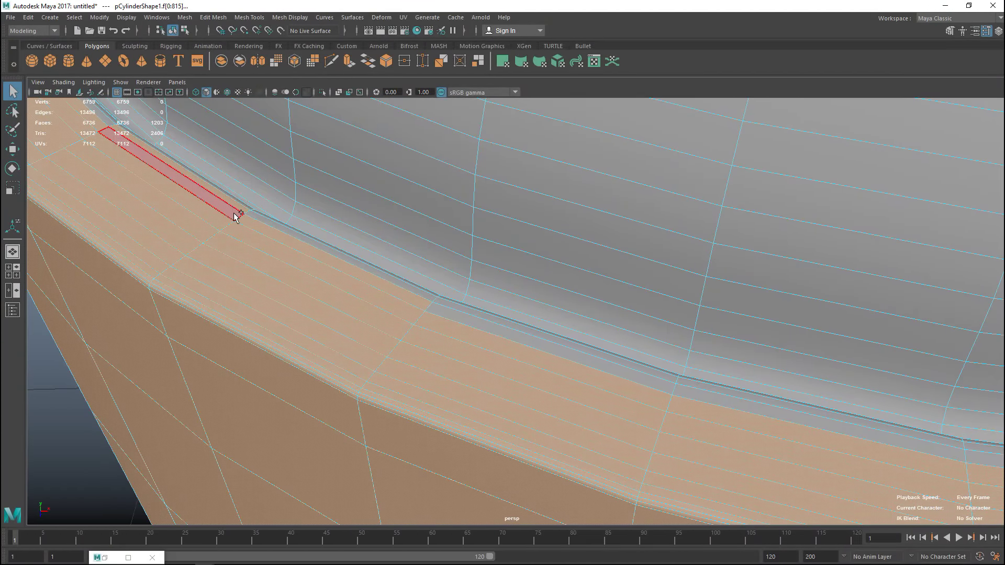
pyautogui.keyDown('shift'); pyautogui.doubleClick(235, 216); pyautogui.keyUp('shift')
pyautogui.keyDown('shift'); pyautogui.click(317, 242); pyautogui.keyUp('shift')
pyautogui.keyDown('shift'); pyautogui.doubleClick(476, 312); pyautogui.keyUp('shift')
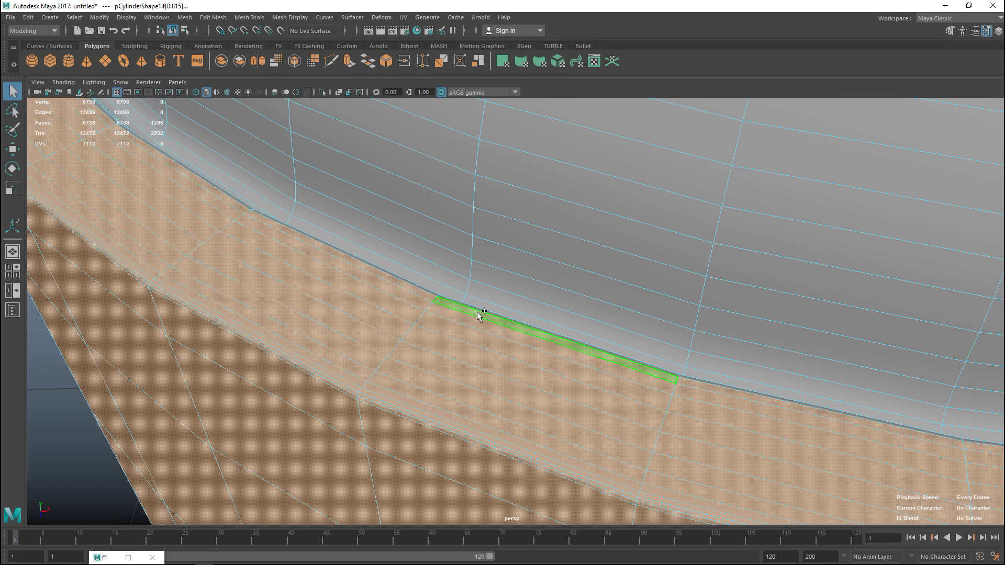
# Assign a new Lambert material to the selected body, rim and base faces.
pyautogui.scroll(-12, 476, 312)
pyautogui.keyDown('alt'); pyautogui.moveTo(464, 345); pyautogui.dragTo(487, 319); pyautogui.keyUp('alt')
pyautogui.moveTo(564, 242); pyautogui.dragTo(582, 512, button='right')
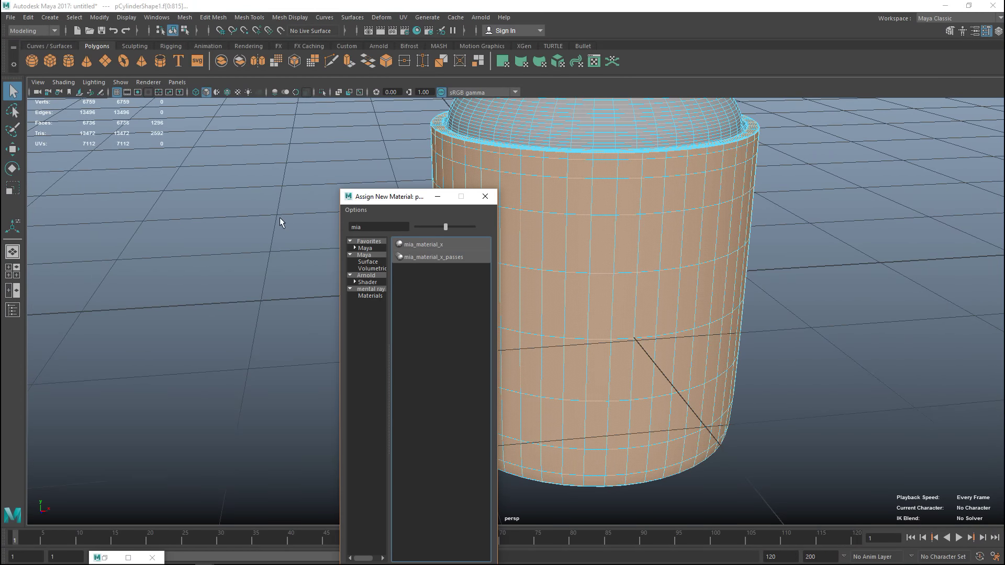
pyautogui.moveTo(379, 230); pyautogui.dragTo(313, 226)
pyautogui.write('la')
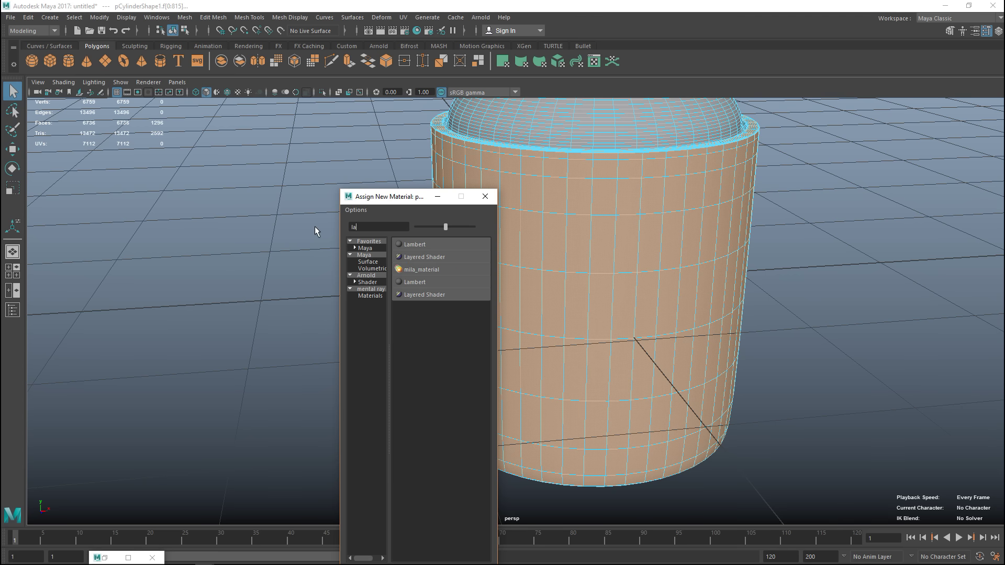
pyautogui.click(432, 244)
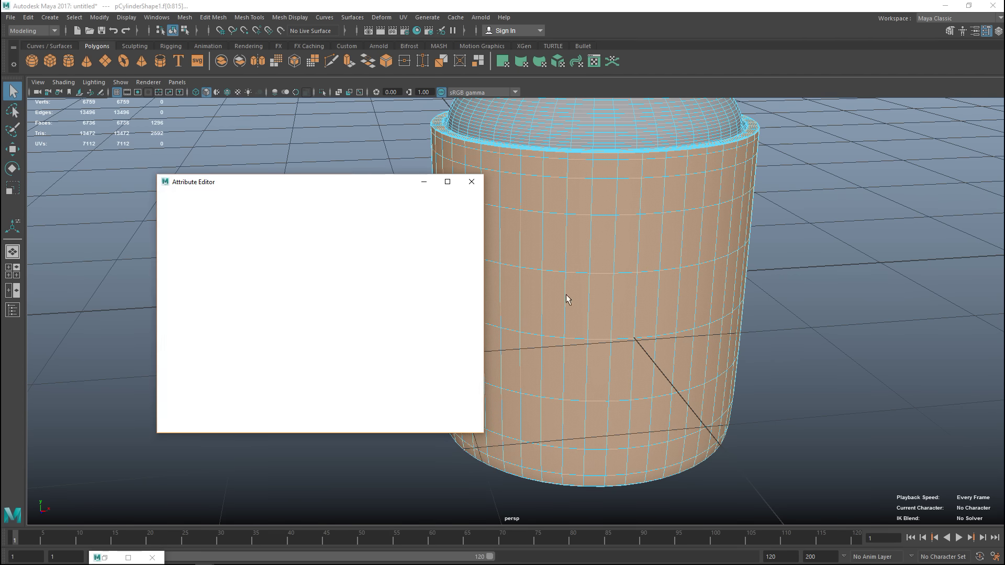
# Set the new Lambert material's color to red and deselect the body faces.
pyautogui.click(265, 334)
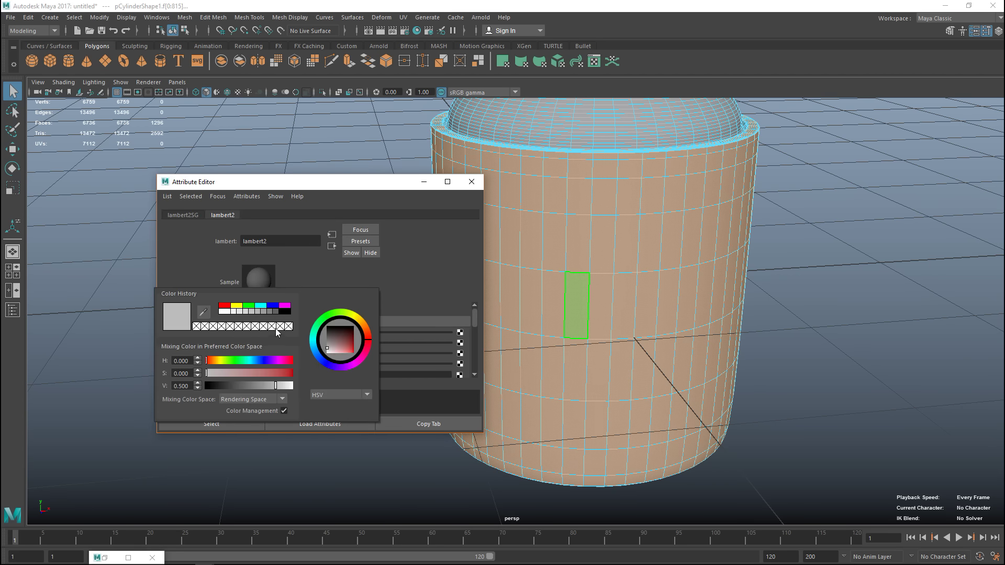
pyautogui.click(225, 306)
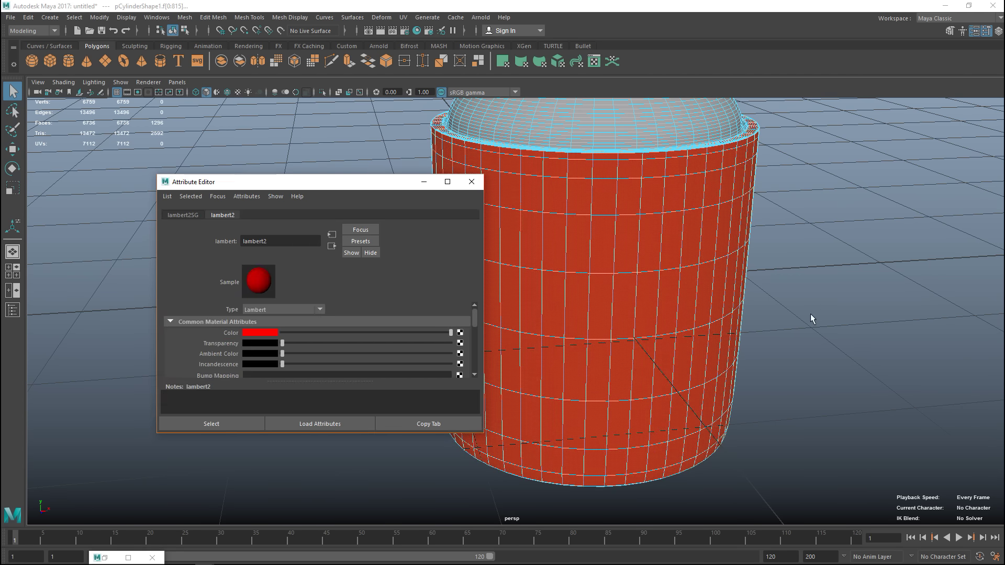
pyautogui.click(811, 313)
pyautogui.keyDown('alt'); pyautogui.moveTo(799, 276); pyautogui.dragTo(471, 288, button='right'); pyautogui.keyUp('alt')
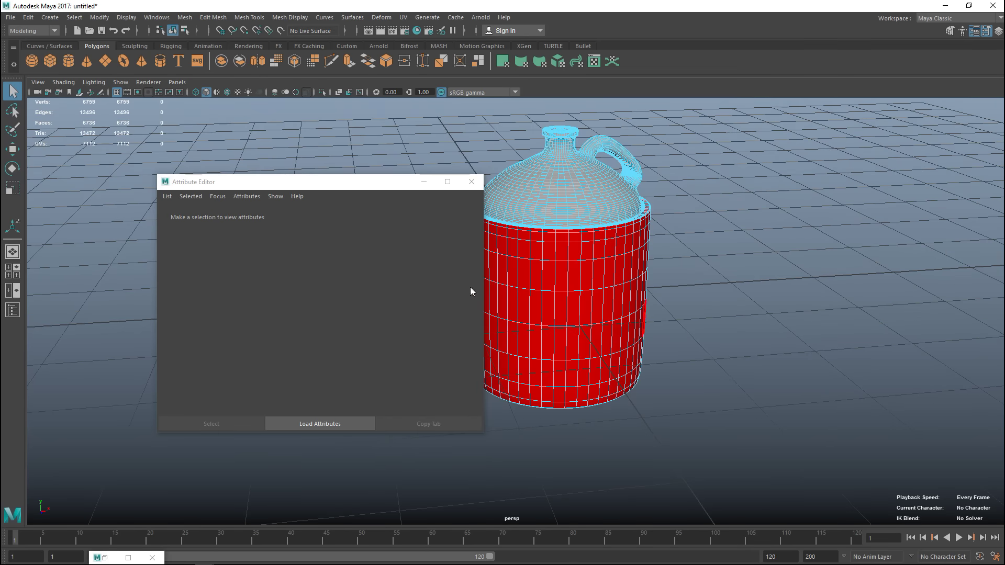
# Close the Attribute Editor and inspect the jug with its red body material.
pyautogui.click(471, 181)
pyautogui.scroll(-3, 681, 296)
pyautogui.keyDown('alt'); pyautogui.moveTo(684, 315); pyautogui.dragTo(658, 368); pyautogui.keyUp('alt')
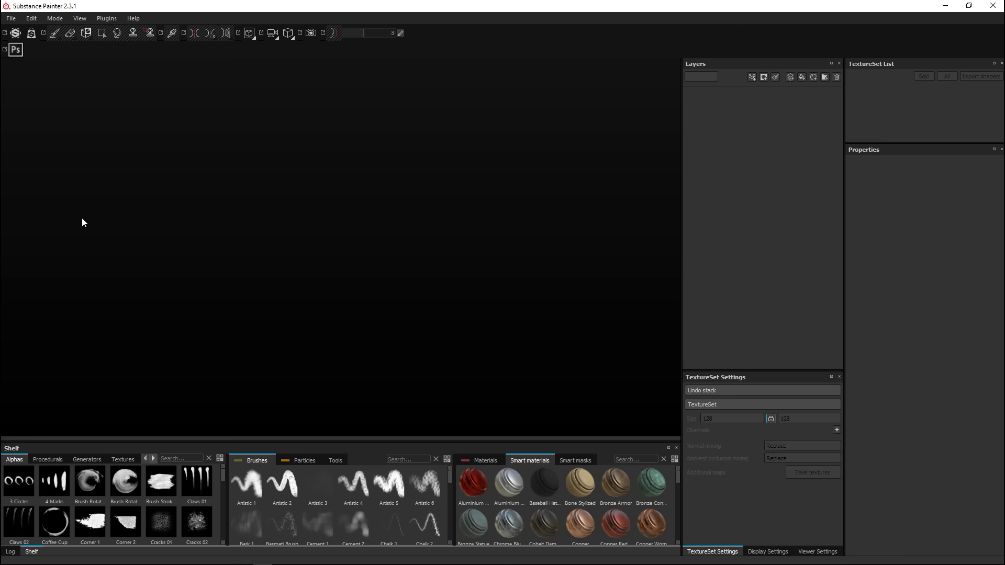
# Switch to Substance Painter and create a new project from the JugOBJ mesh in the Moonshine folder with a document resolution of 2048.
pyautogui.click(10, 19)
pyautogui.click(22, 31)
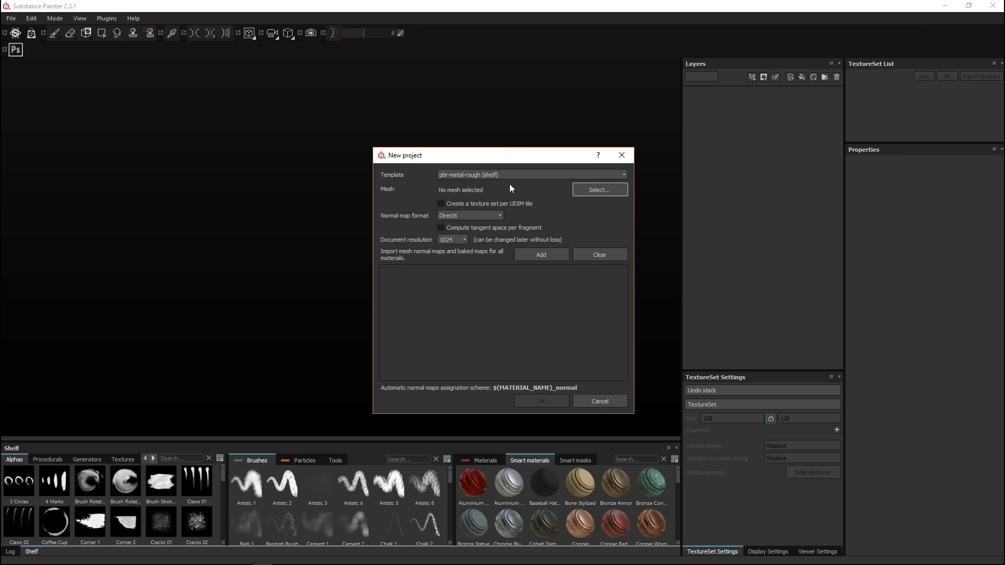
pyautogui.click(590, 191)
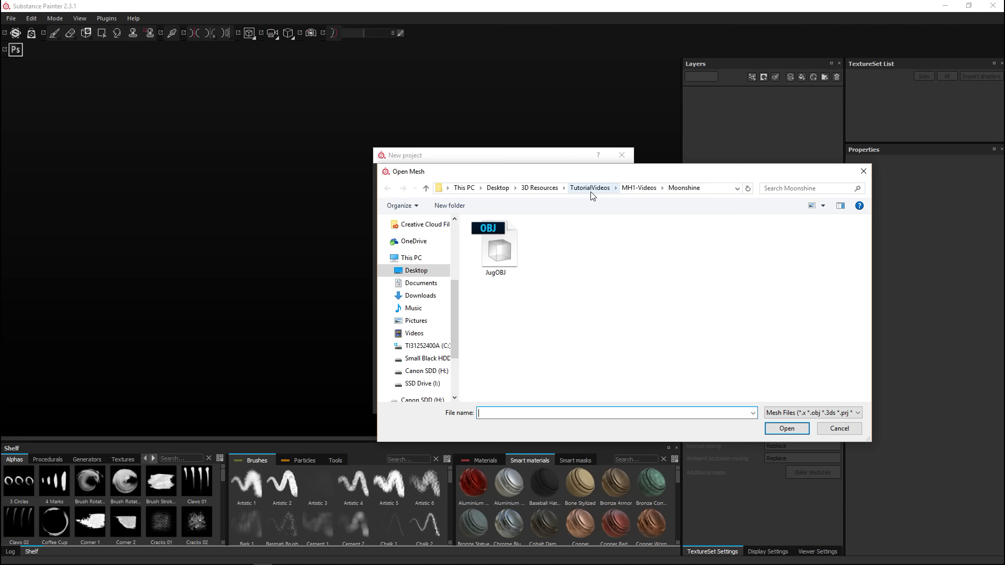
pyautogui.click(496, 244)
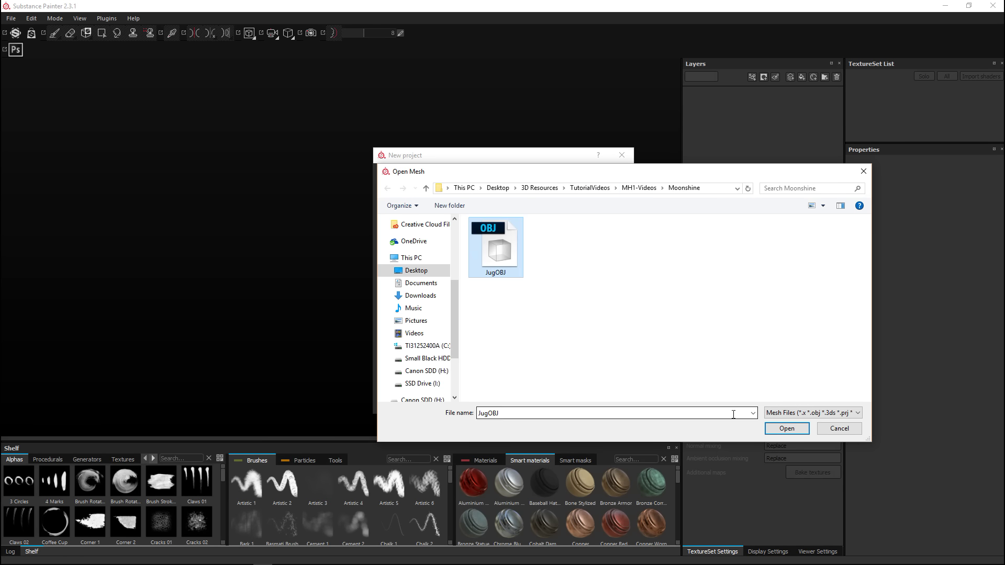
pyautogui.click(783, 428)
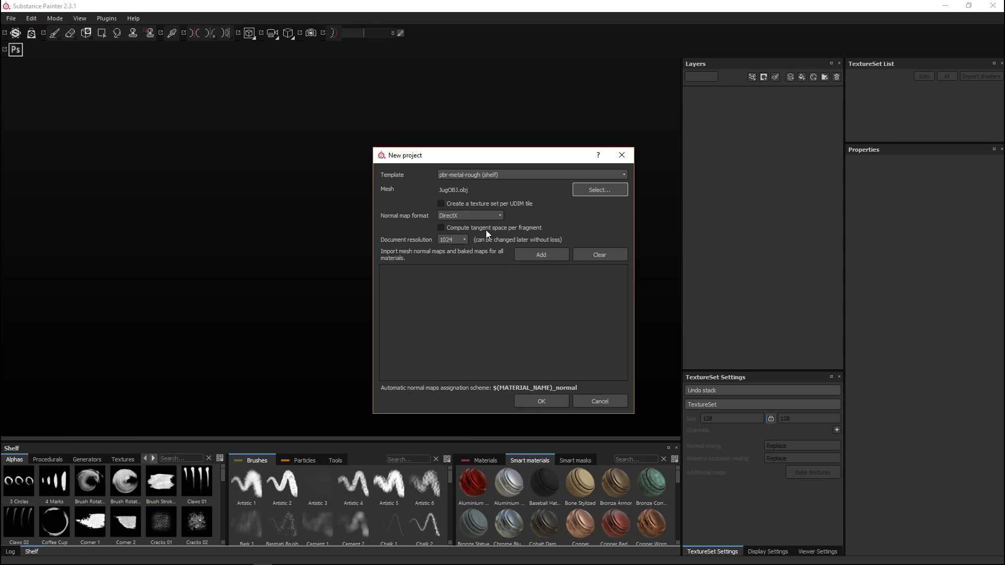
pyautogui.click(450, 240)
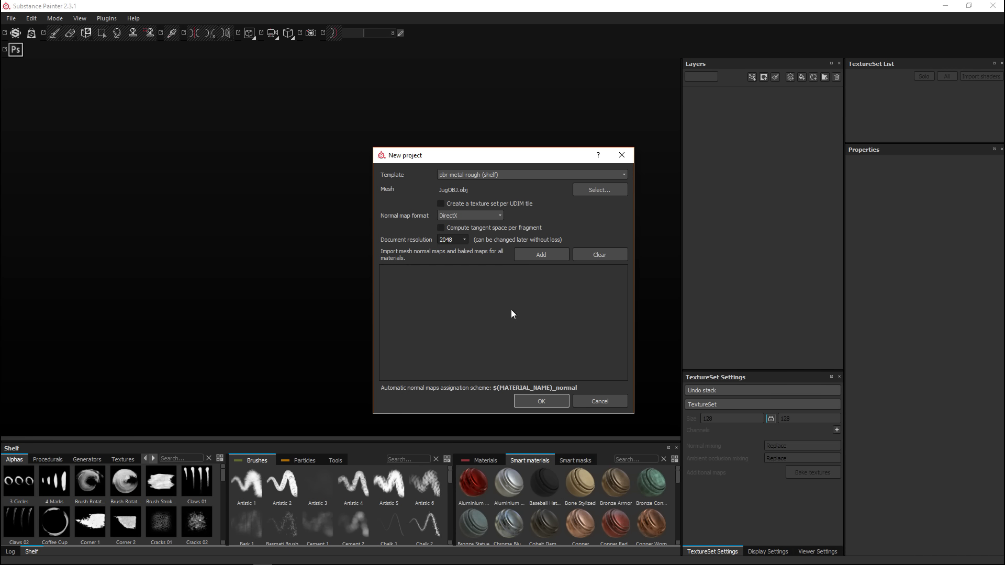
pyautogui.click(540, 402)
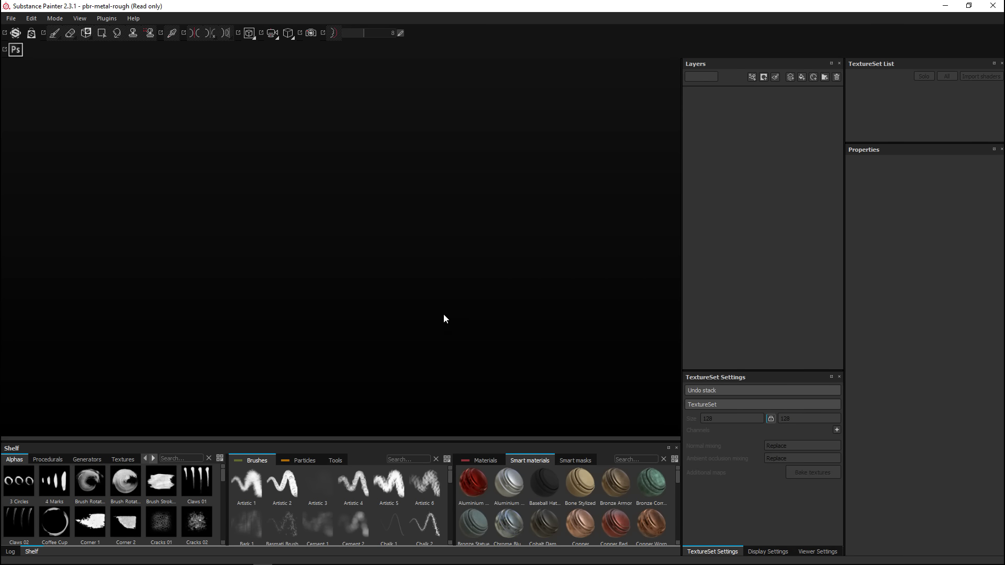
# Open the texture baking settings for the jug's initialShadingGroup texture set.
pyautogui.keyDown('alt'); pyautogui.moveTo(473, 283); pyautogui.dragTo(522, 341); pyautogui.keyUp('alt')
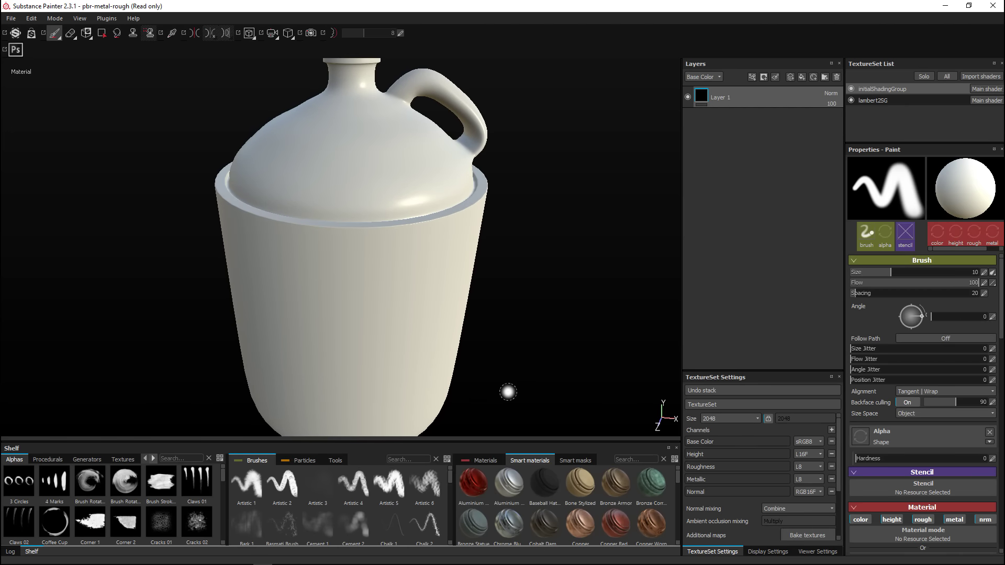
pyautogui.click(805, 535)
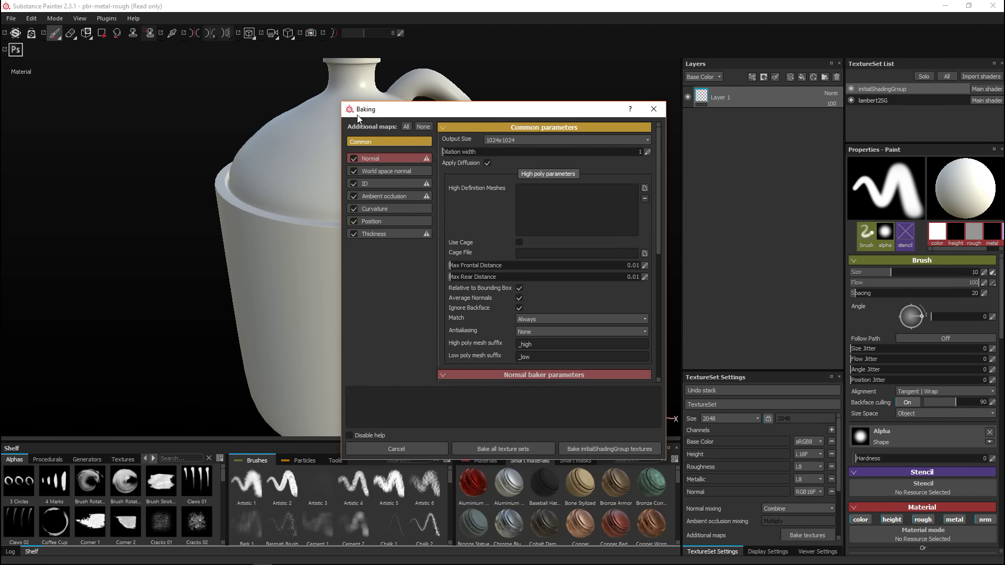
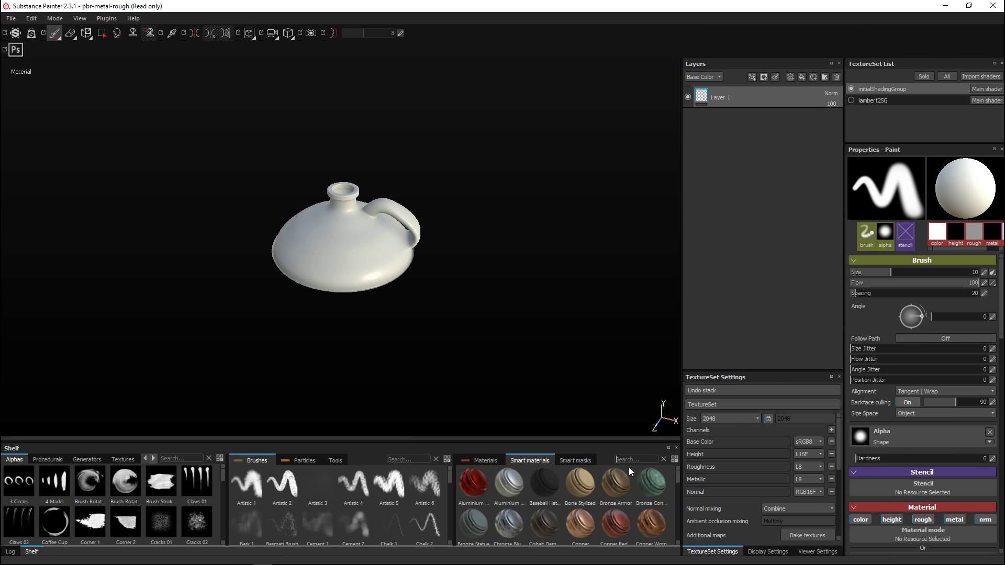
# Search the smart materials for "cop" and apply Copper Worn beneath Layer 1 of the initialShadingGroup texture set.
pyautogui.click(654, 465)
pyautogui.write('copp')
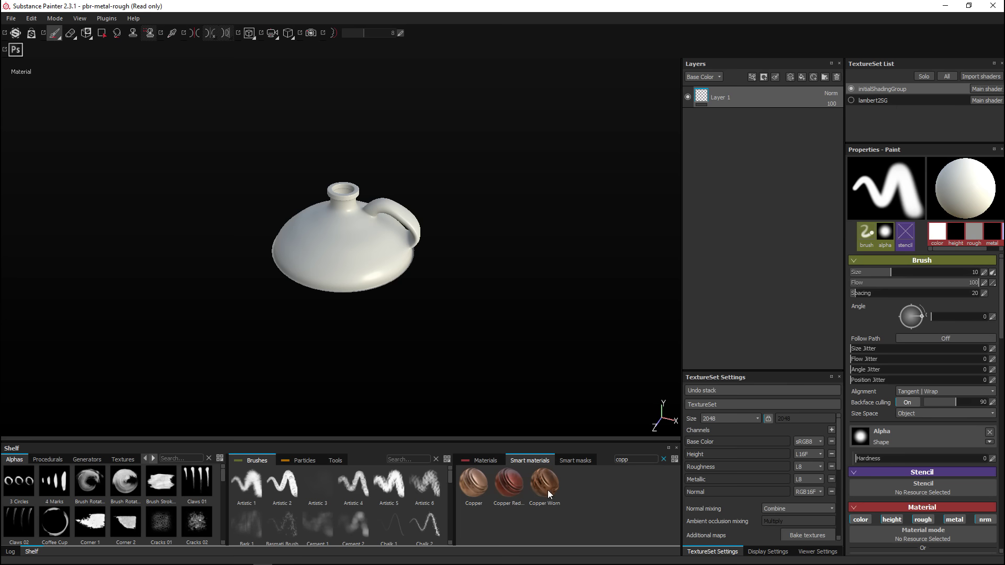
pyautogui.moveTo(546, 489)
pyautogui.moveTo(547, 489); pyautogui.dragTo(745, 99)
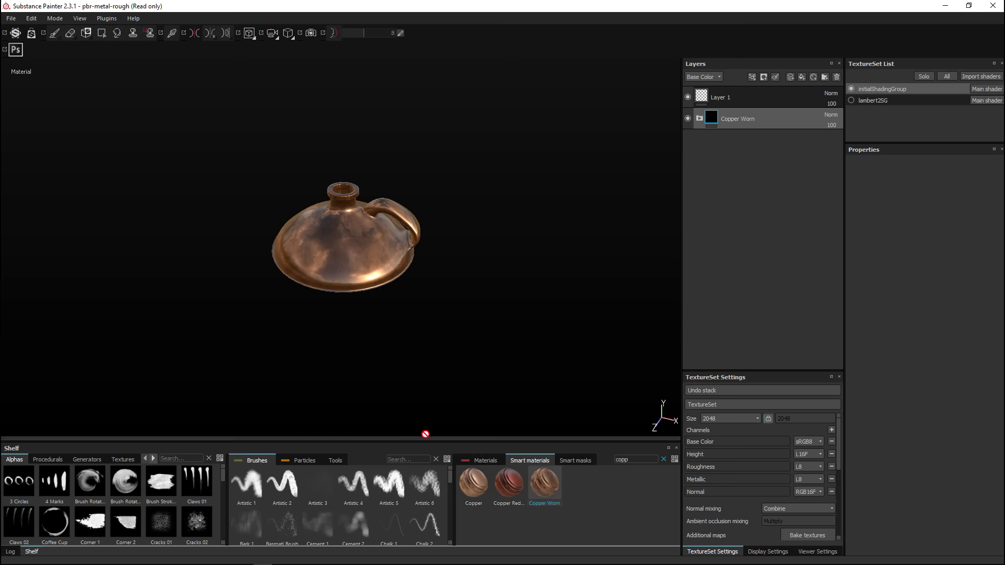
# Expand the Copper Worn folder and raise the Worn Surface layer's roughness to about 0.54.
pyautogui.scroll(5, 413, 328)
pyautogui.keyDown('alt'); pyautogui.moveTo(406, 323); pyautogui.dragTo(520, 382); pyautogui.keyUp('alt')
pyautogui.keyDown('alt'); pyautogui.moveTo(511, 385); pyautogui.dragTo(481, 340, button='middle'); pyautogui.keyUp('alt')
pyautogui.keyDown('alt'); pyautogui.moveTo(492, 348); pyautogui.dragTo(488, 382); pyautogui.keyUp('alt')
pyautogui.keyDown('alt'); pyautogui.moveTo(482, 335); pyautogui.dragTo(510, 408, button='middle'); pyautogui.keyUp('alt')
pyautogui.keyDown('alt'); pyautogui.moveTo(510, 408); pyautogui.dragTo(505, 388); pyautogui.keyUp('alt')
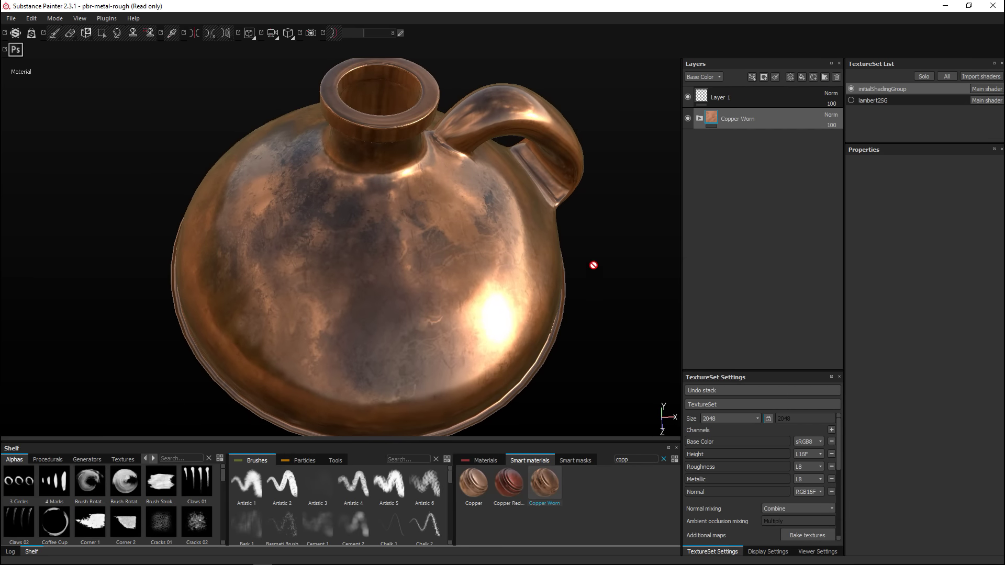
pyautogui.click(698, 119)
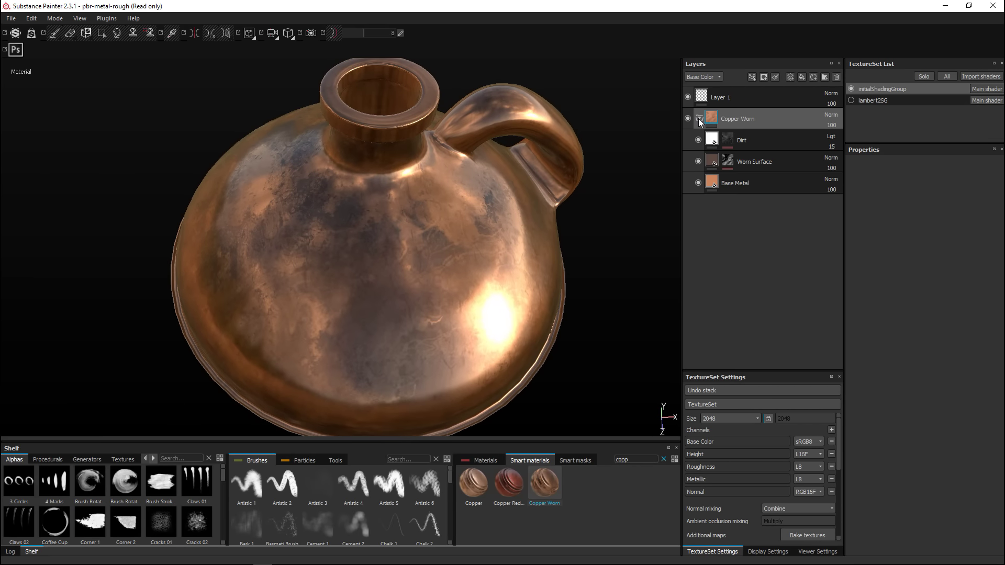
pyautogui.click(764, 164)
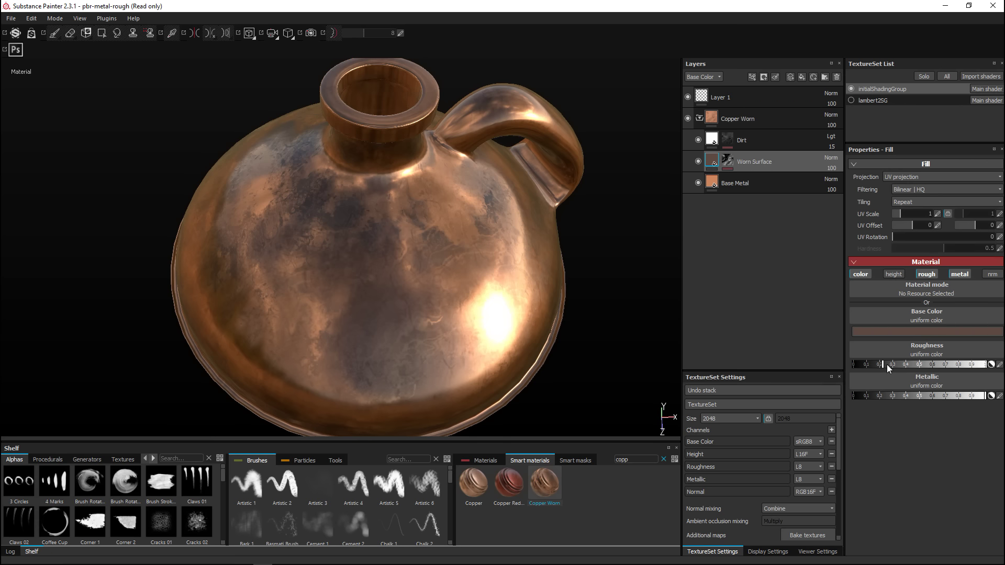
pyautogui.moveTo(898, 367); pyautogui.dragTo(923, 376)
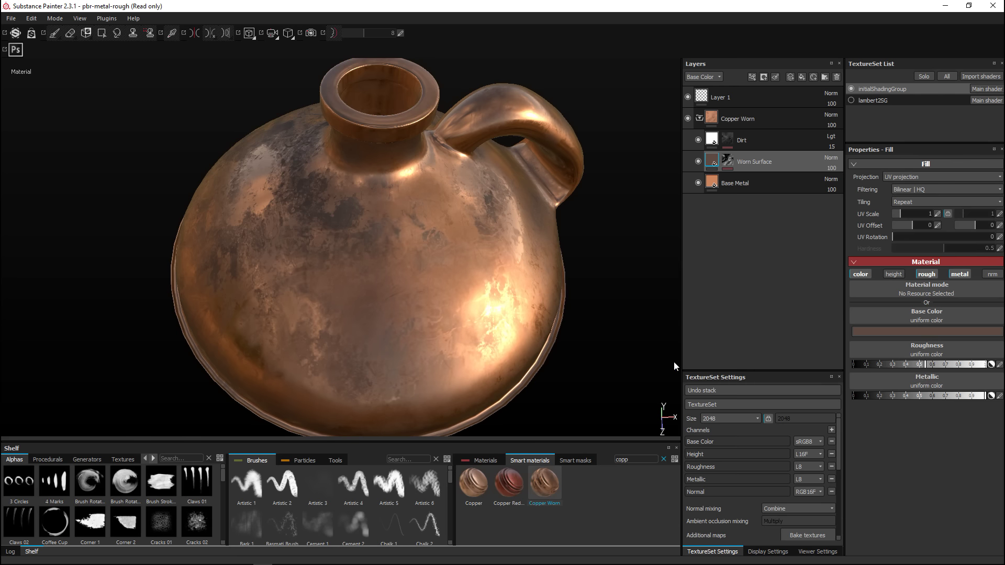
pyautogui.keyDown('alt'); pyautogui.moveTo(437, 276); pyautogui.dragTo(482, 269); pyautogui.keyUp('alt')
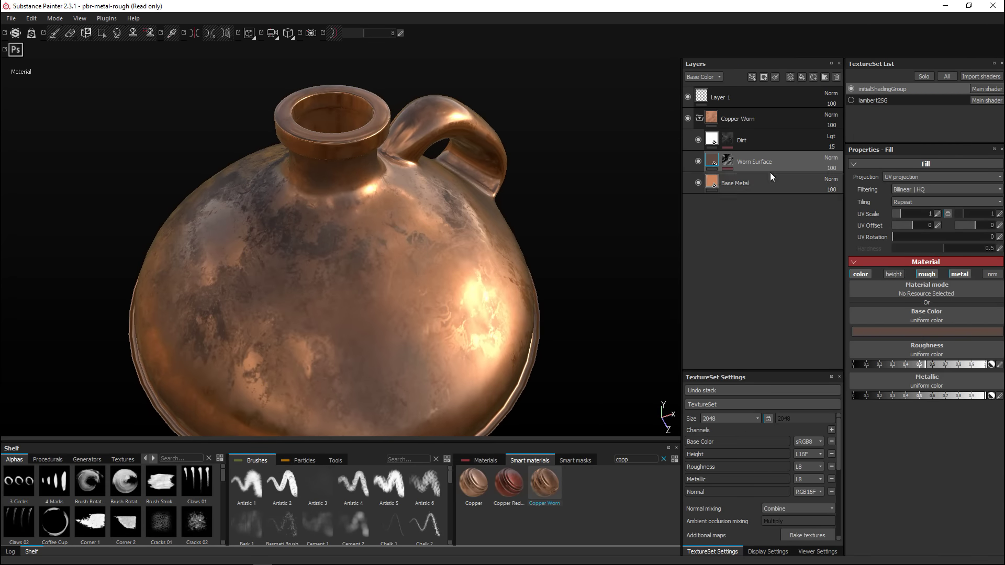
# Set the Base Metal layer's height to about 0.37 and its base color to orange-brown, RGB 0.439, 0.121, 0.017.
pyautogui.click(745, 141)
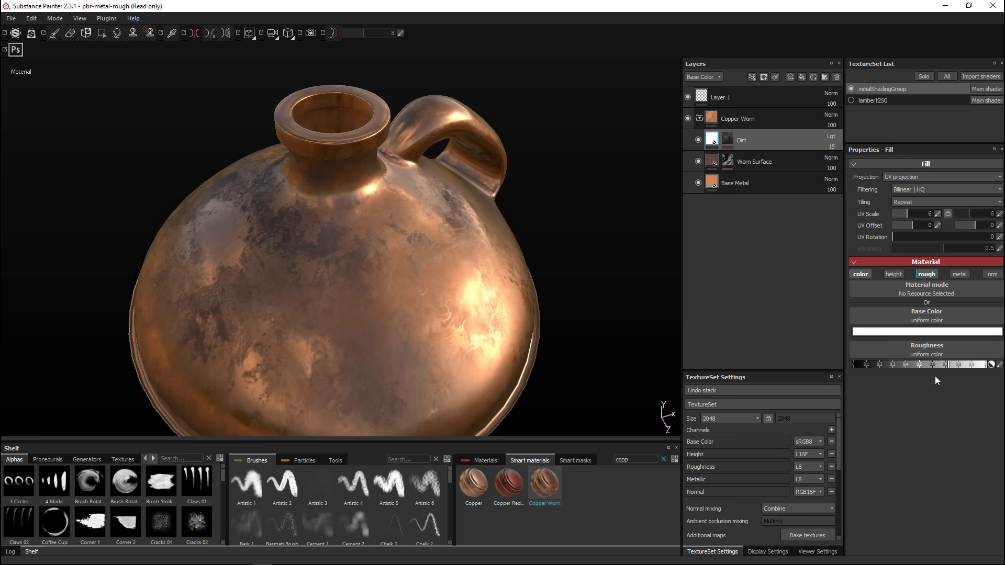
pyautogui.click(742, 186)
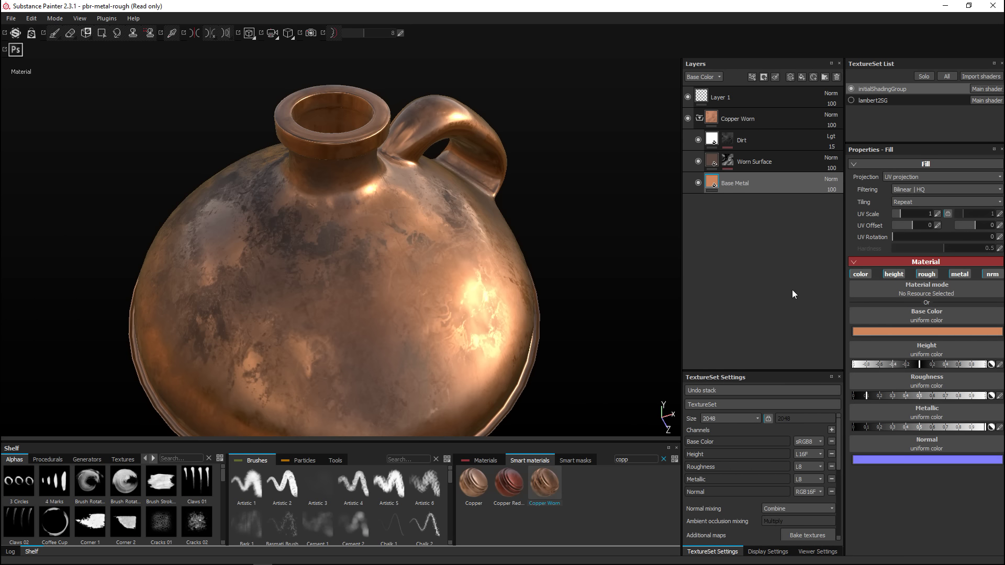
pyautogui.click(943, 367)
pyautogui.click(917, 332)
pyautogui.moveTo(871, 305); pyautogui.dragTo(887, 316)
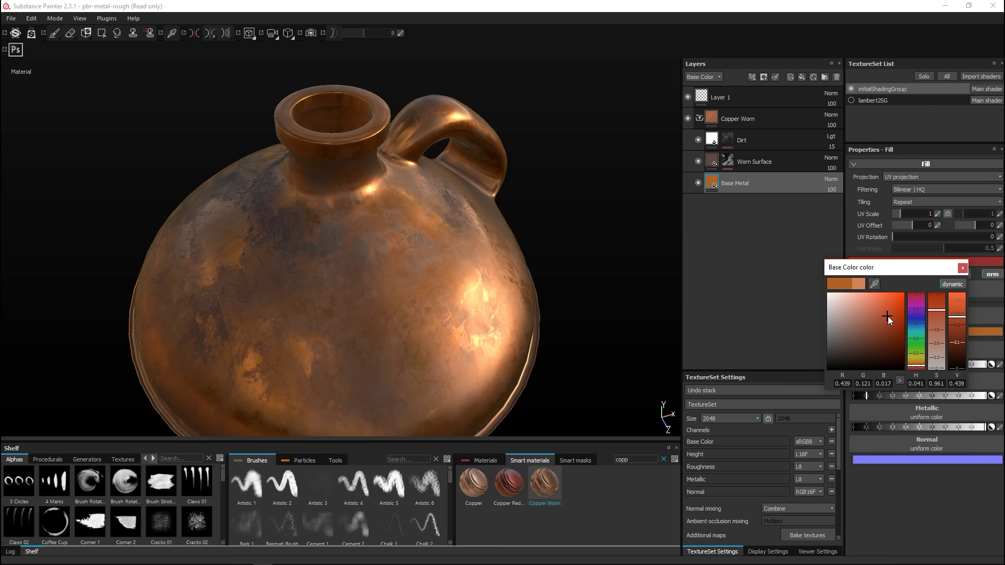
pyautogui.click(962, 270)
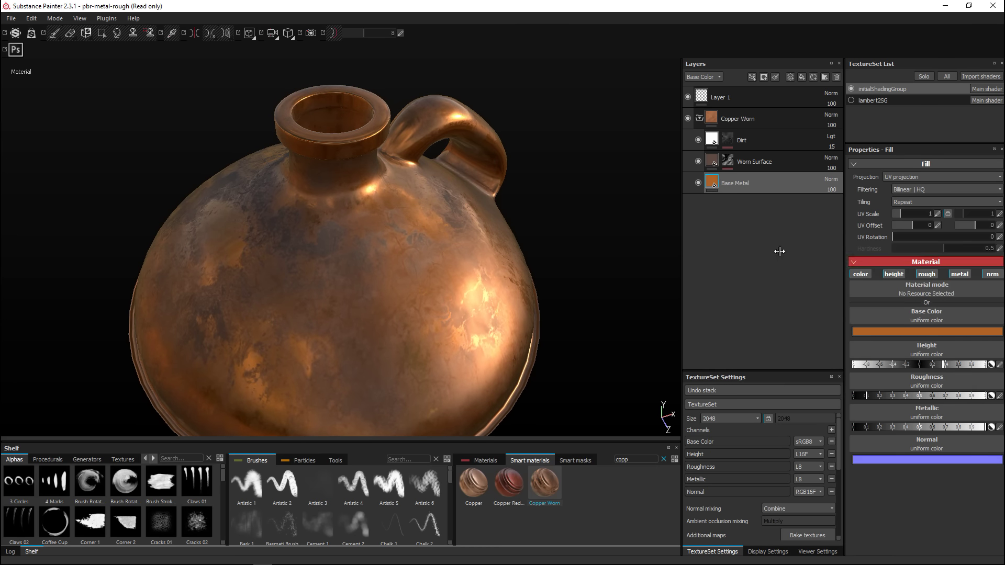
# Show the lambert2SG texture set, hide initialShadingGroup, and make lambert2SG the active set.
pyautogui.keyDown('alt'); pyautogui.moveTo(621, 225); pyautogui.dragTo(607, 236, button='right'); pyautogui.keyUp('alt')
pyautogui.keyDown('alt'); pyautogui.moveTo(581, 262); pyautogui.dragTo(503, 240); pyautogui.keyUp('alt')
pyautogui.keyDown('alt'); pyautogui.moveTo(501, 241); pyautogui.dragTo(472, 195, button='middle'); pyautogui.keyUp('alt')
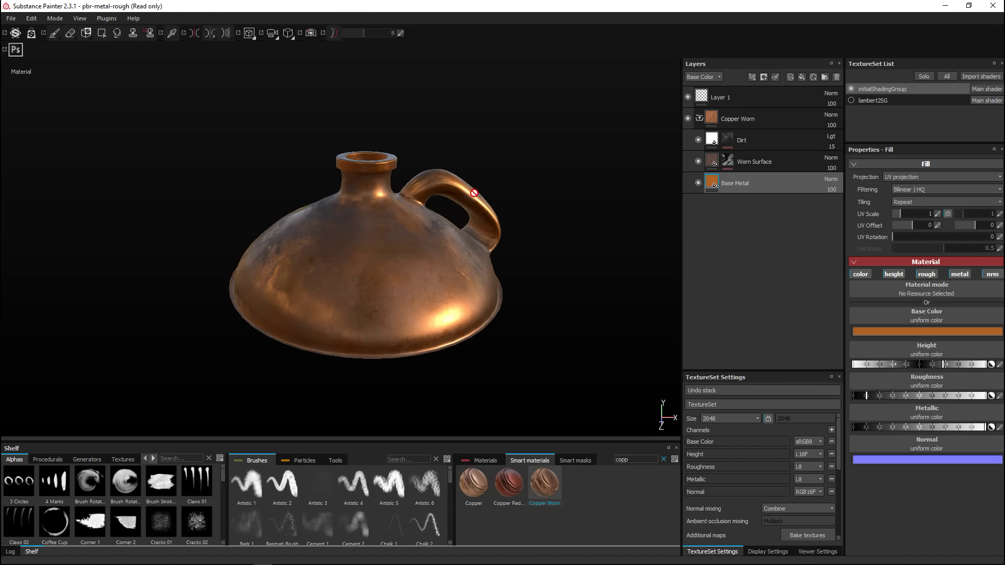
pyautogui.click(851, 100)
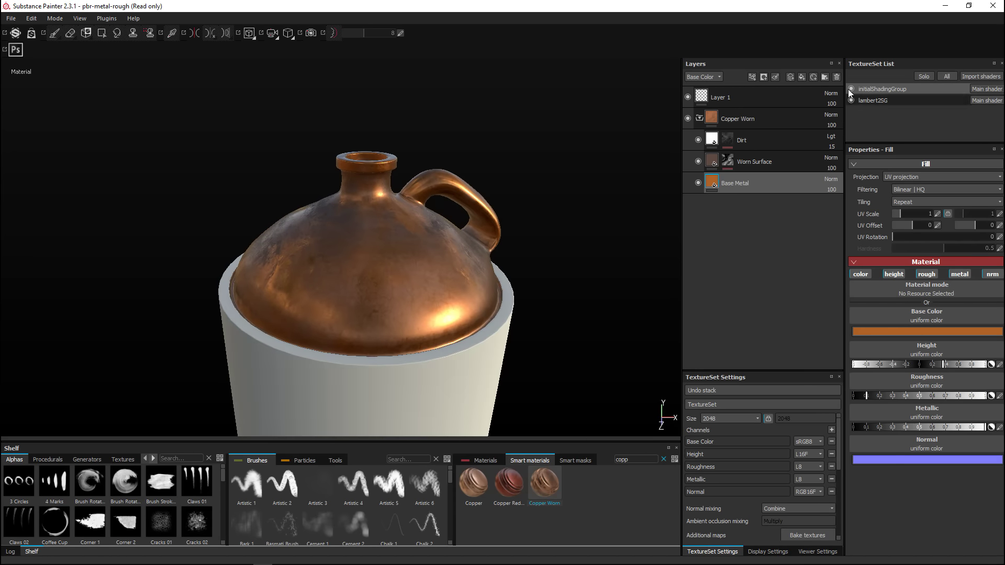
pyautogui.click(852, 89)
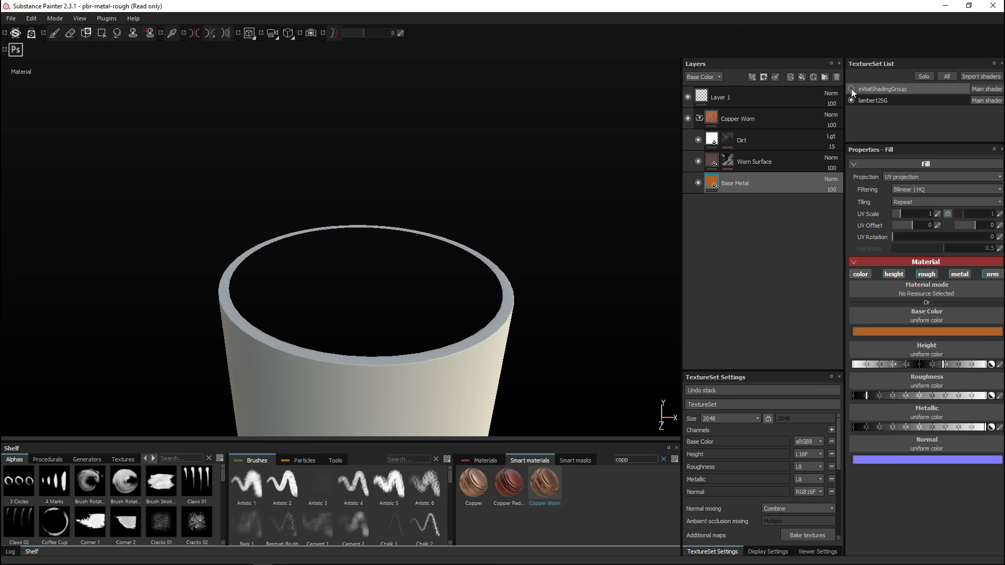
pyautogui.click(883, 102)
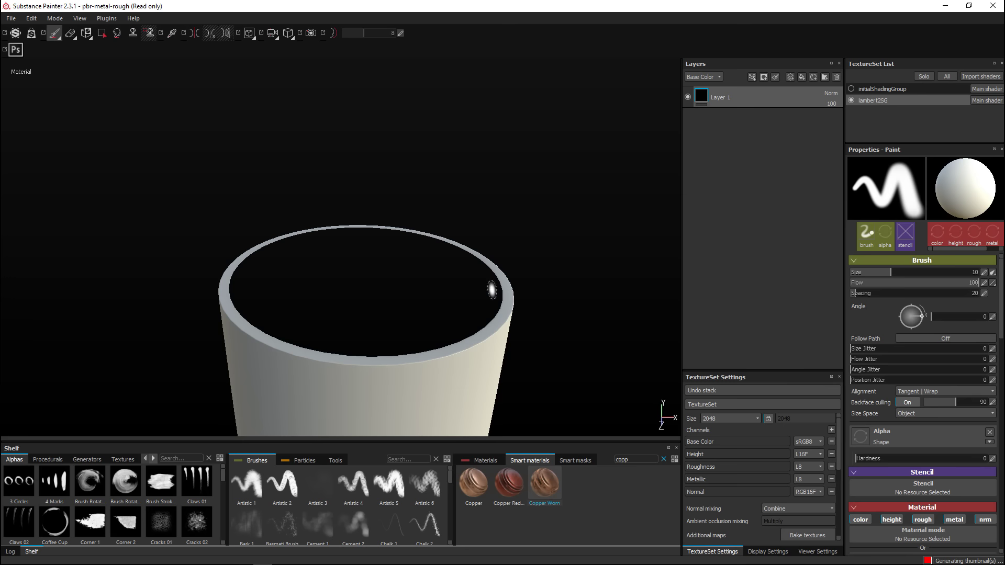
# Apply the Copper Red Bleached smart material beneath Layer 1 of the lambert2SG texture set.
pyautogui.keyDown('alt'); pyautogui.moveTo(512, 329); pyautogui.dragTo(472, 179); pyautogui.keyUp('alt')
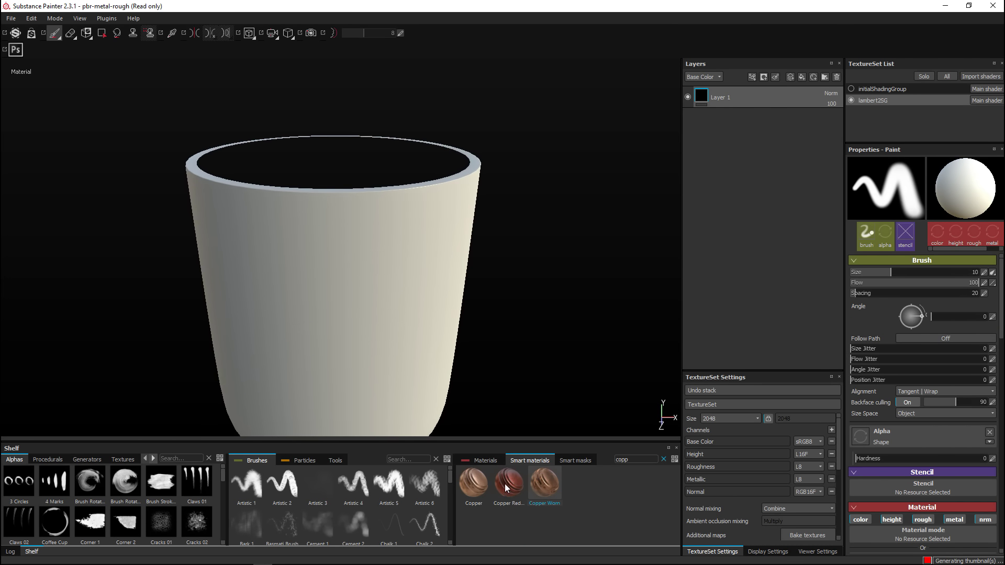
pyautogui.moveTo(506, 488); pyautogui.dragTo(741, 165)
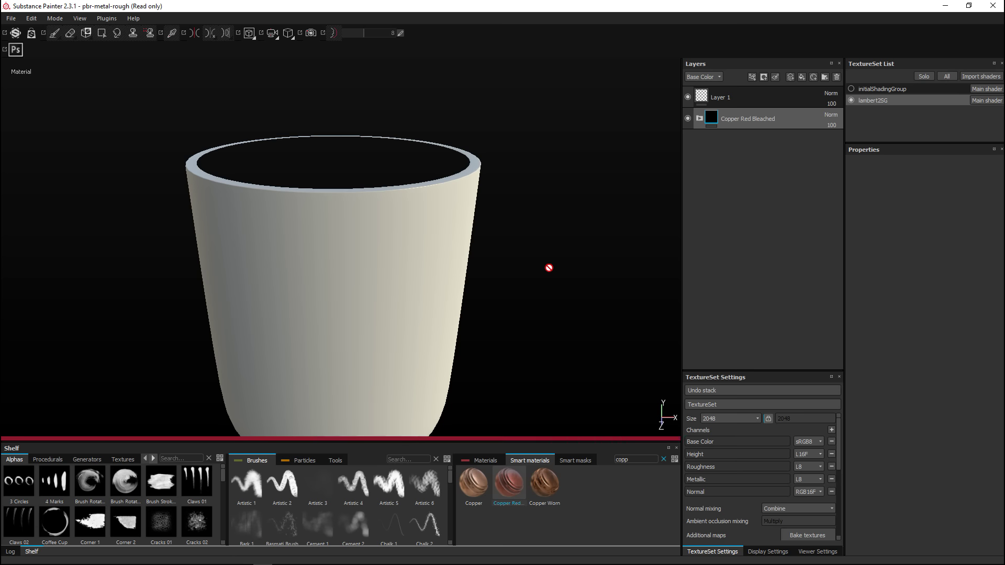
pyautogui.scroll(5, 548, 271)
pyautogui.scroll(-6, 538, 291)
pyautogui.keyDown('alt'); pyautogui.moveTo(536, 298); pyautogui.dragTo(573, 188, button='middle'); pyautogui.keyUp('alt')
pyautogui.scroll(-3, 502, 294)
pyautogui.scroll(6, 501, 302)
pyautogui.keyDown('alt'); pyautogui.moveTo(497, 335); pyautogui.dragTo(583, 321); pyautogui.keyUp('alt')
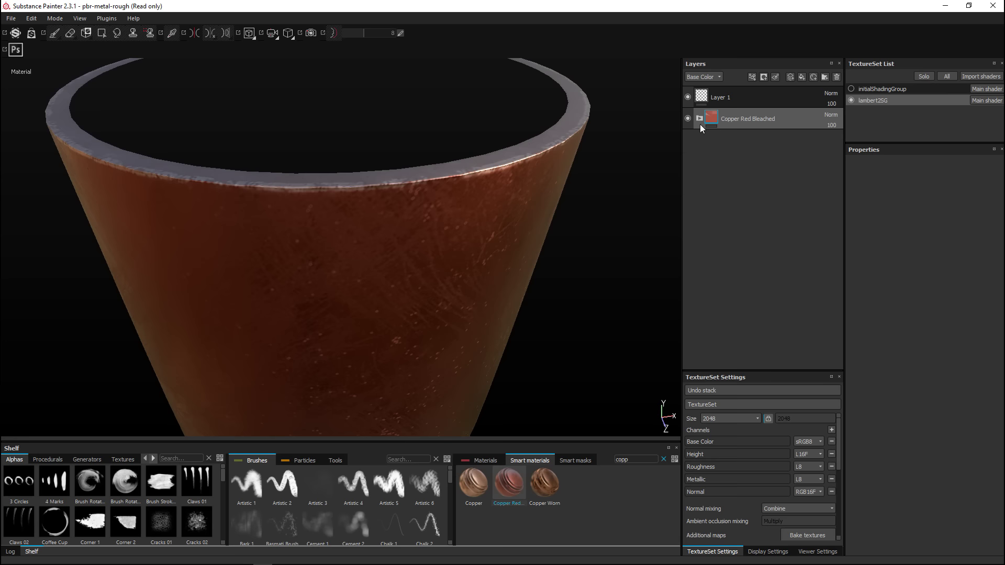
# Expand the Copper Red Bleached folder and set the Edges Damages layer's height to about -0.14 and roughness to about 0.48.
pyautogui.click(699, 117)
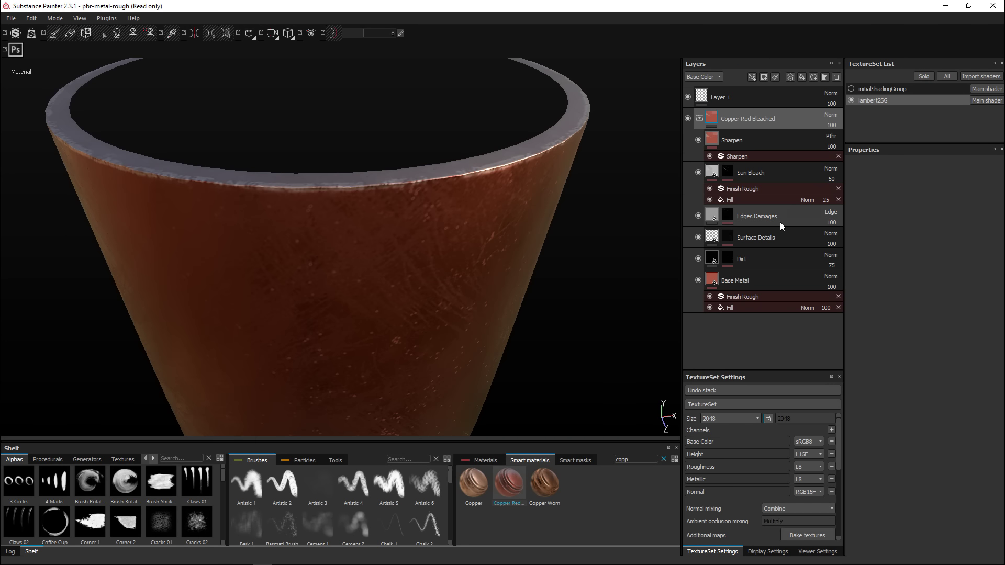
pyautogui.click(763, 217)
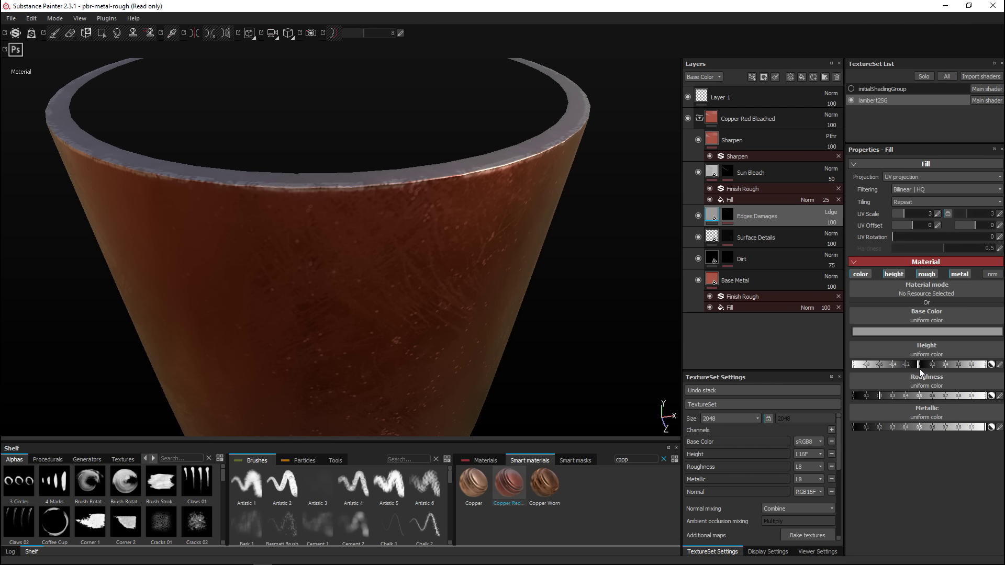
pyautogui.moveTo(917, 365); pyautogui.dragTo(906, 365)
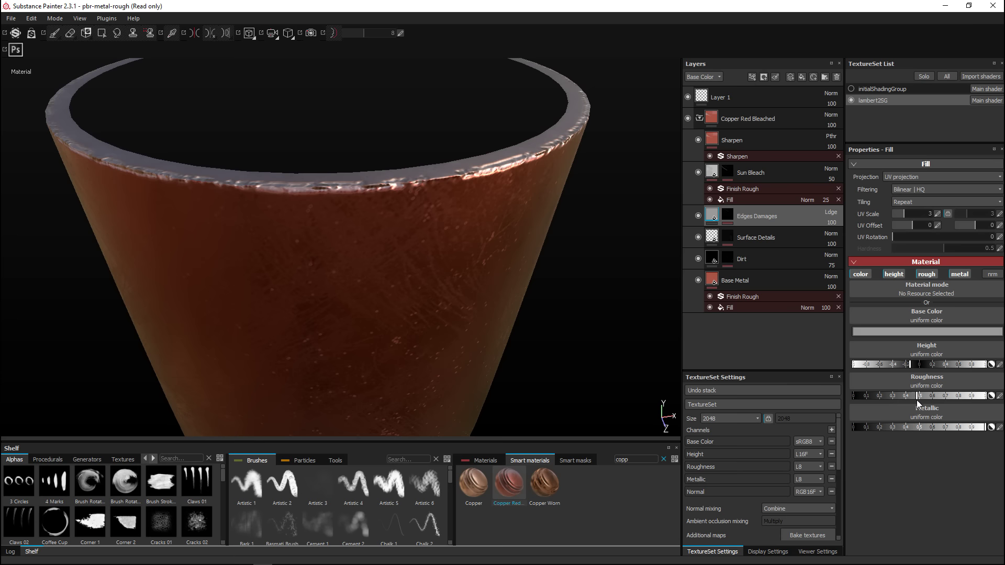
# Raise the Surface Details layer's height to about 0.22 to strengthen the bumps on the jug's body.
pyautogui.scroll(3, 539, 327)
pyautogui.keyDown('alt'); pyautogui.moveTo(550, 334); pyautogui.dragTo(594, 311); pyautogui.keyUp('alt')
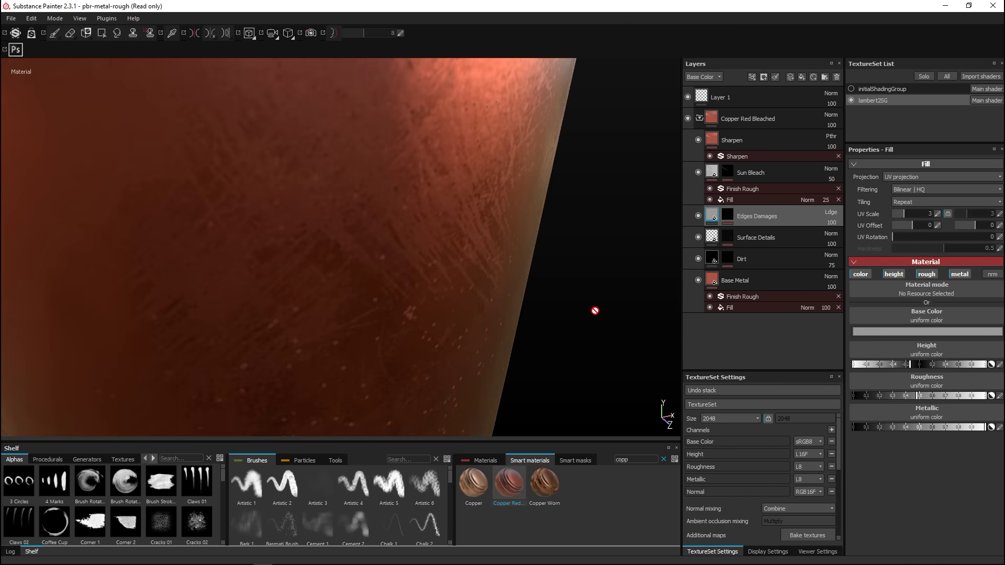
pyautogui.click(757, 241)
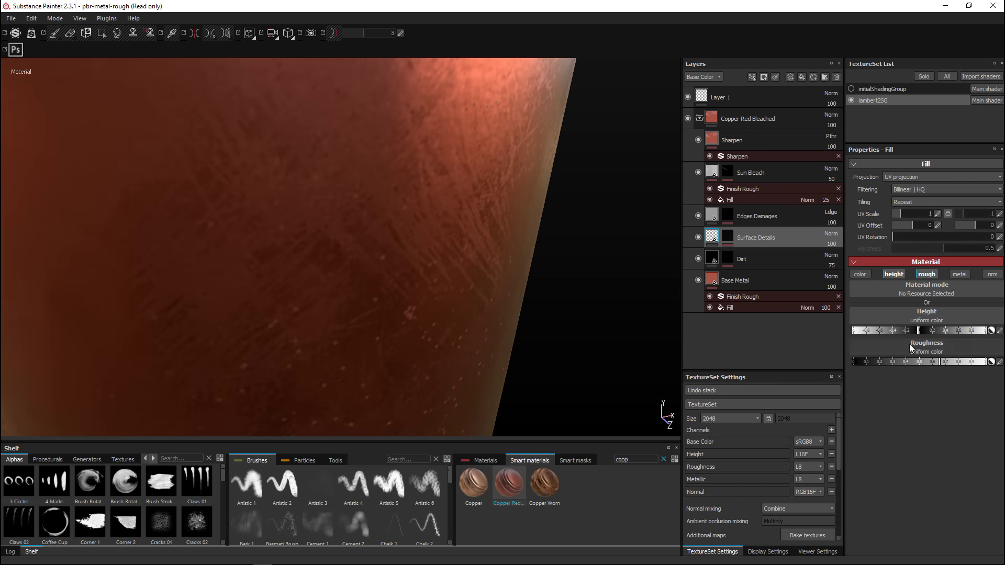
pyautogui.moveTo(924, 333); pyautogui.dragTo(934, 336)
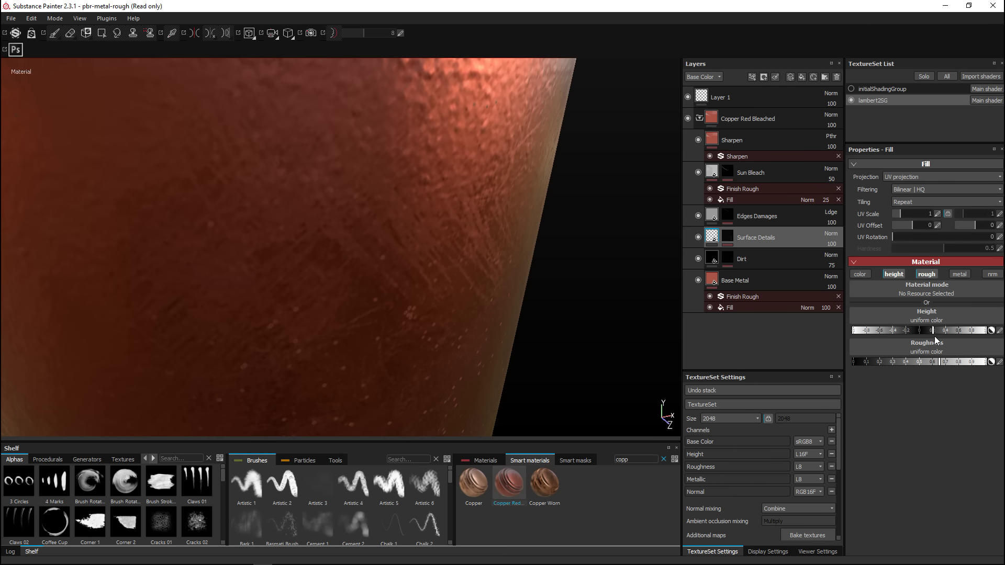
pyautogui.scroll(2, 440, 258)
pyautogui.scroll(-5, 470, 265)
pyautogui.keyDown('alt'); pyautogui.moveTo(498, 284); pyautogui.dragTo(533, 284); pyautogui.keyUp('alt')
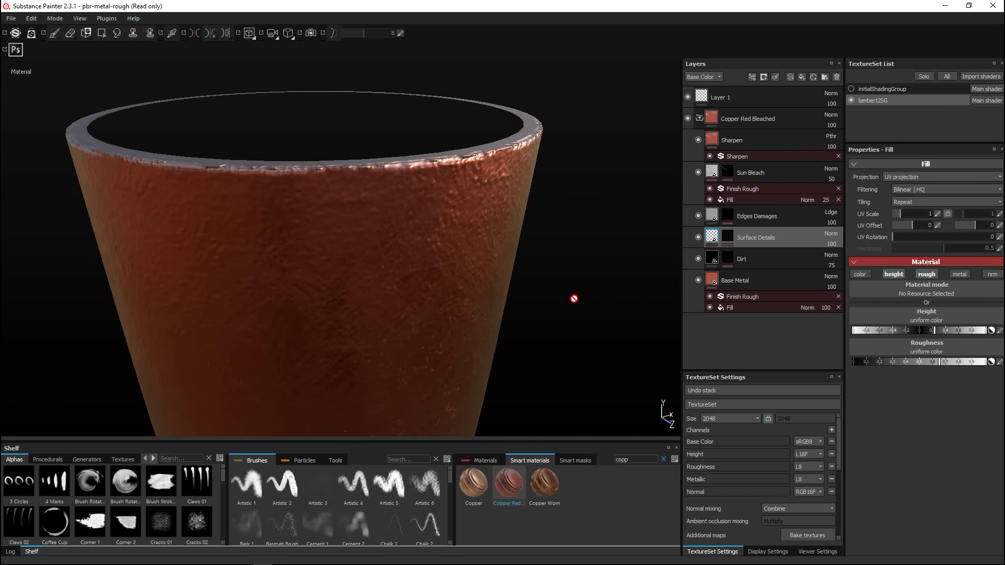
# Set the Dirt layer's roughness to about 0.56 and its metallic value to about 0.17.
pyautogui.click(750, 265)
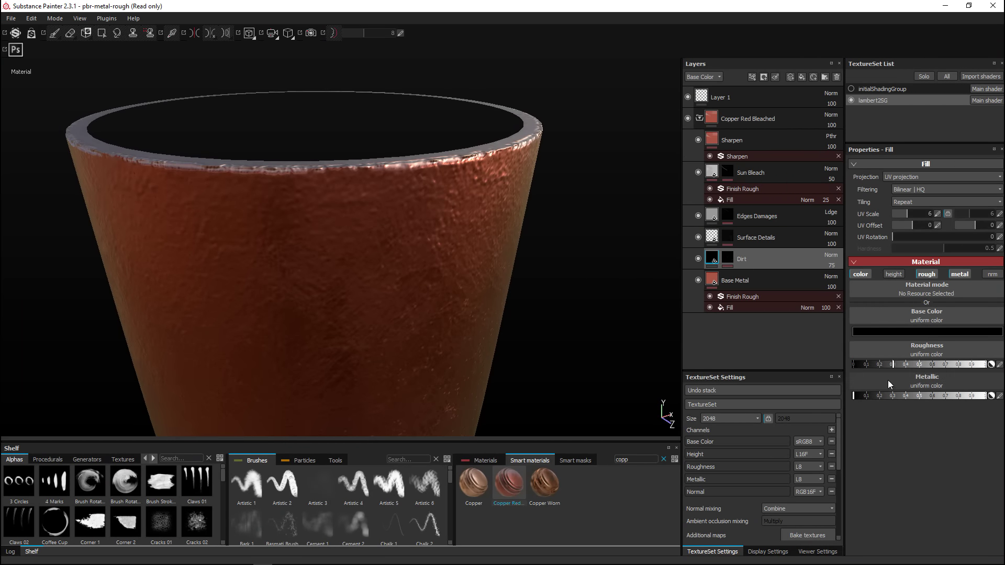
pyautogui.moveTo(905, 367); pyautogui.dragTo(927, 368)
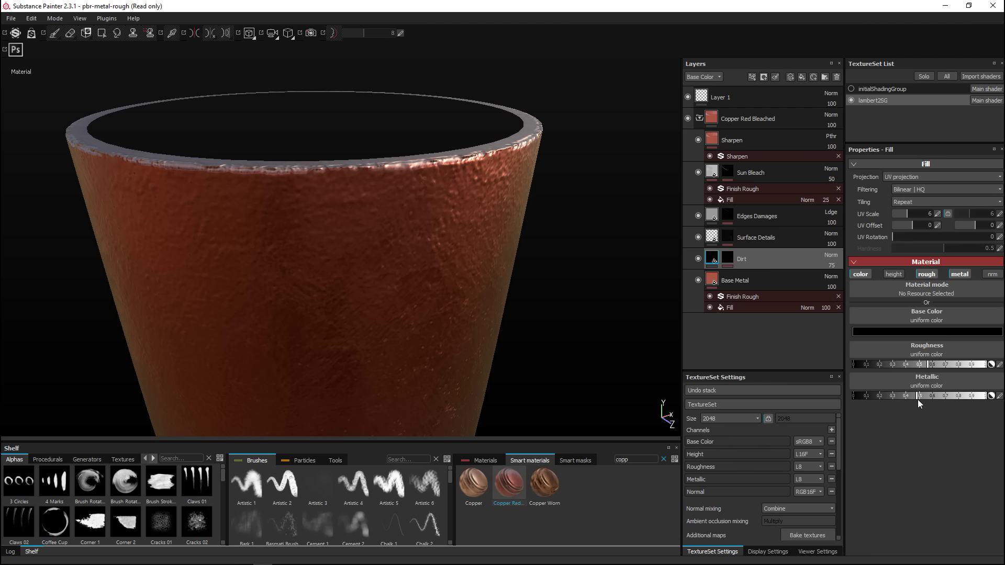
pyautogui.moveTo(915, 395); pyautogui.dragTo(880, 400)
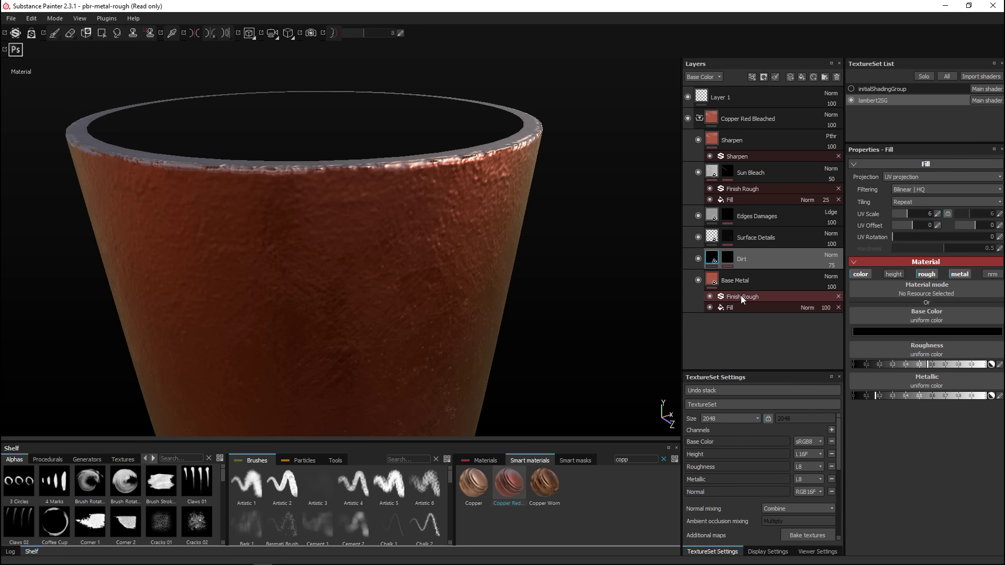
# Set the base color of Copper Red Bleached's Base Metal layer to a duller brown-red, RGB 0.301, 0.119, 0.103.
pyautogui.click(753, 287)
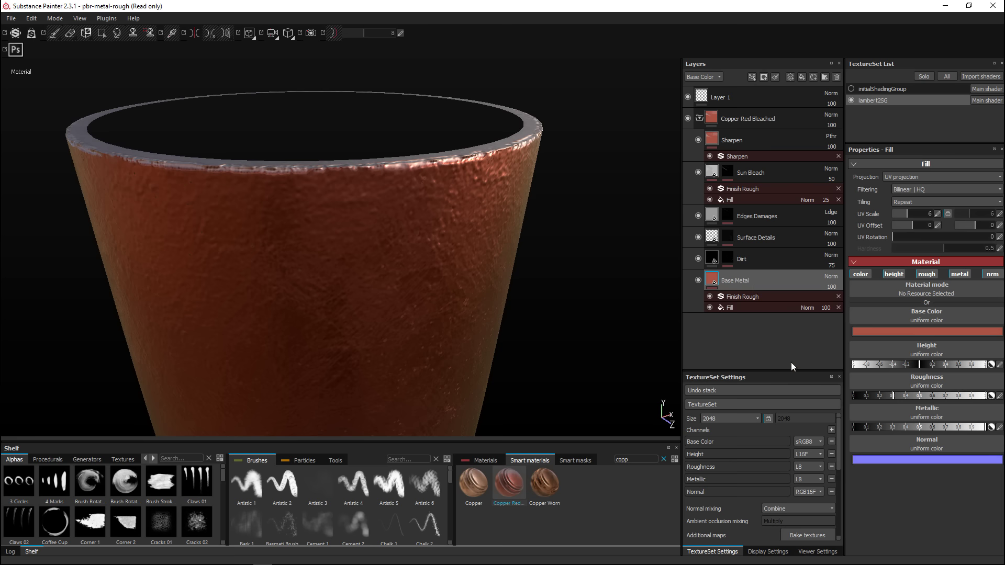
pyautogui.click(925, 334)
pyautogui.moveTo(869, 321); pyautogui.dragTo(856, 326)
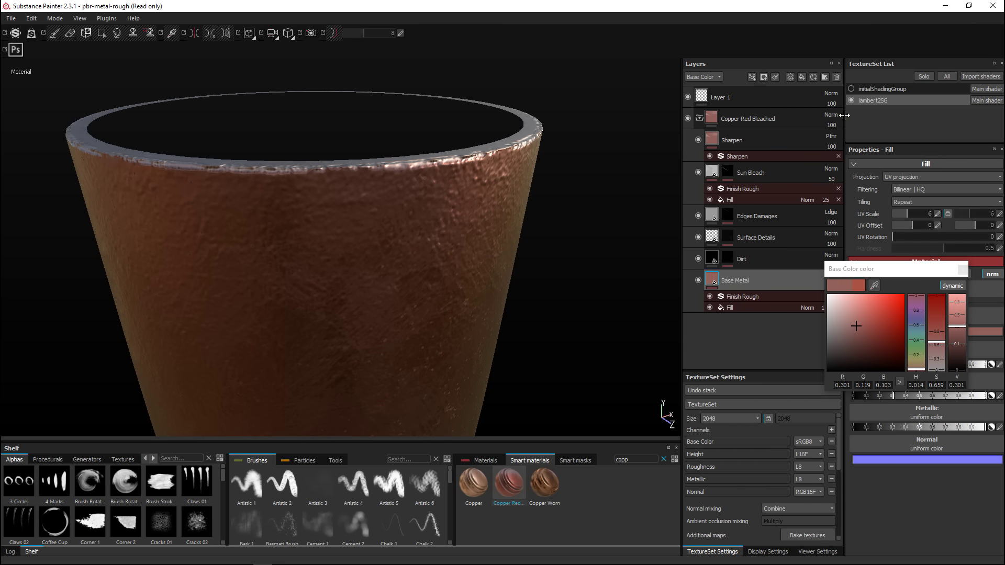
# Show the initialShadingGroup texture set again, close the color picker, and examine both materials on the complete jug.
pyautogui.click(852, 88)
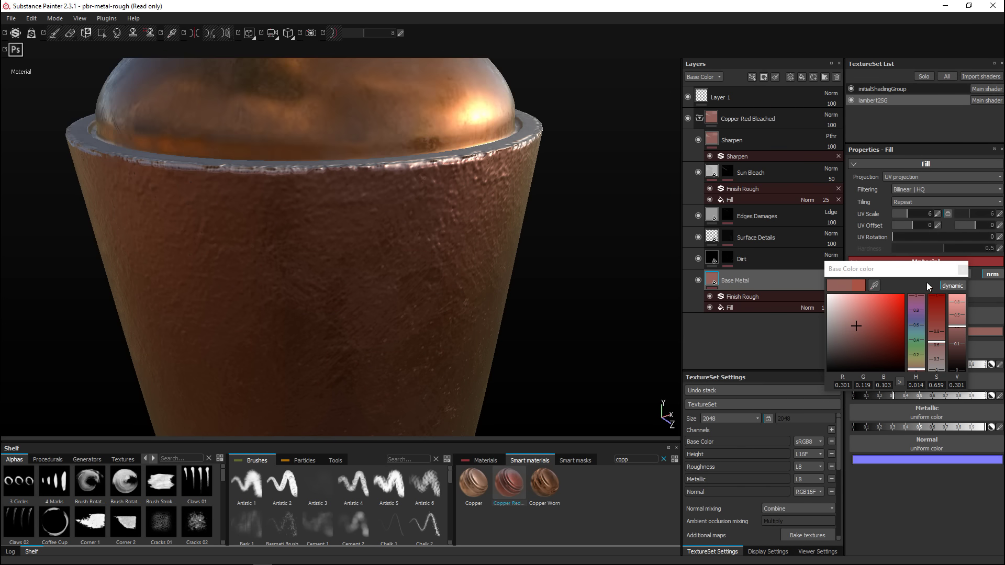
pyautogui.click(964, 271)
pyautogui.scroll(2, 473, 291)
pyautogui.scroll(-7, 505, 294)
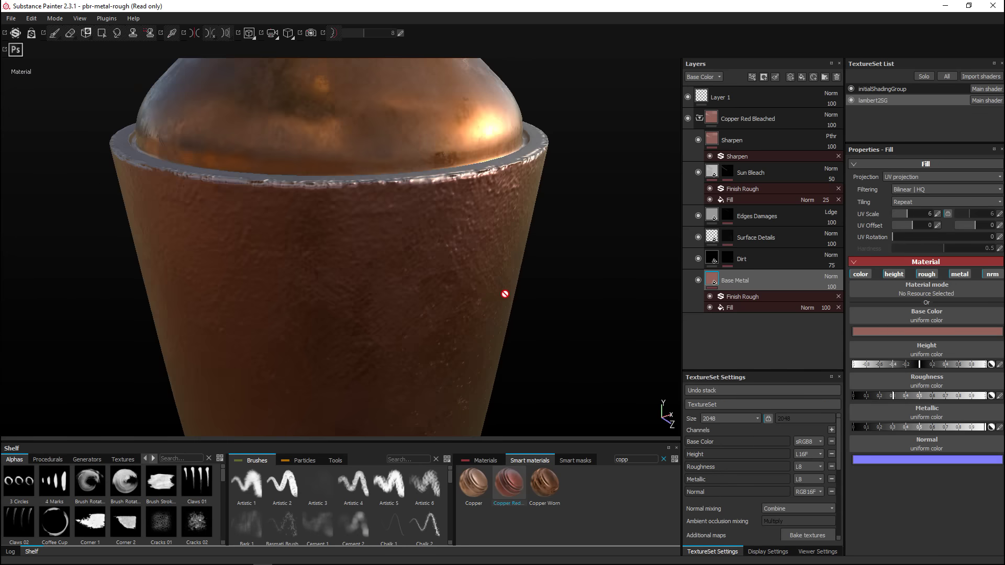
pyautogui.keyDown('alt'); pyautogui.moveTo(507, 304); pyautogui.dragTo(374, 267); pyautogui.keyUp('alt')
pyautogui.keyDown('alt'); pyautogui.moveTo(489, 332); pyautogui.dragTo(507, 341); pyautogui.keyUp('alt')
pyautogui.keyDown('alt'); pyautogui.moveTo(501, 350); pyautogui.dragTo(482, 326, button='middle'); pyautogui.keyUp('alt')
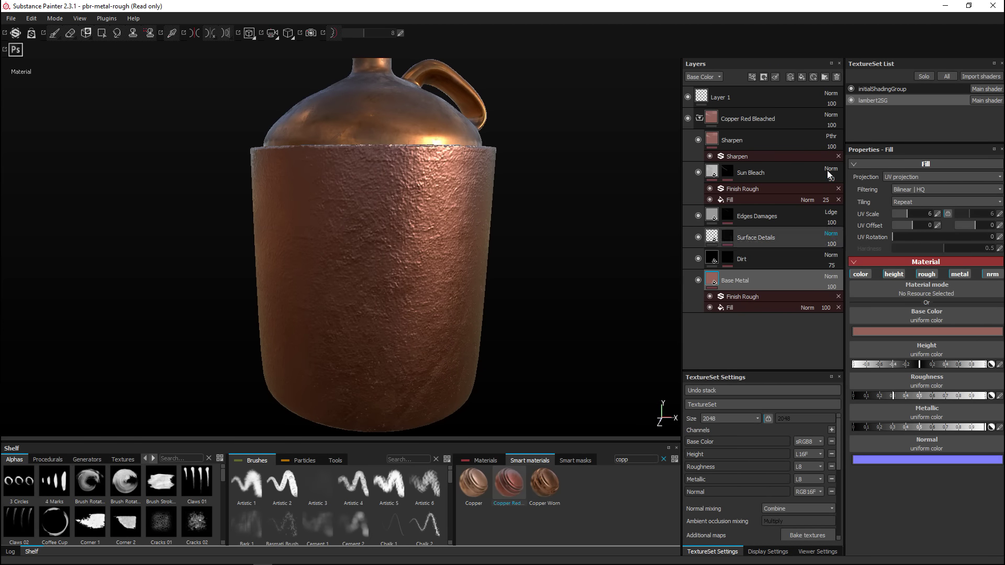
# Hide the initialShadingGroup texture set and add a paint layer above Base Metal in the Copper Red Bleached folder.
pyautogui.click(851, 89)
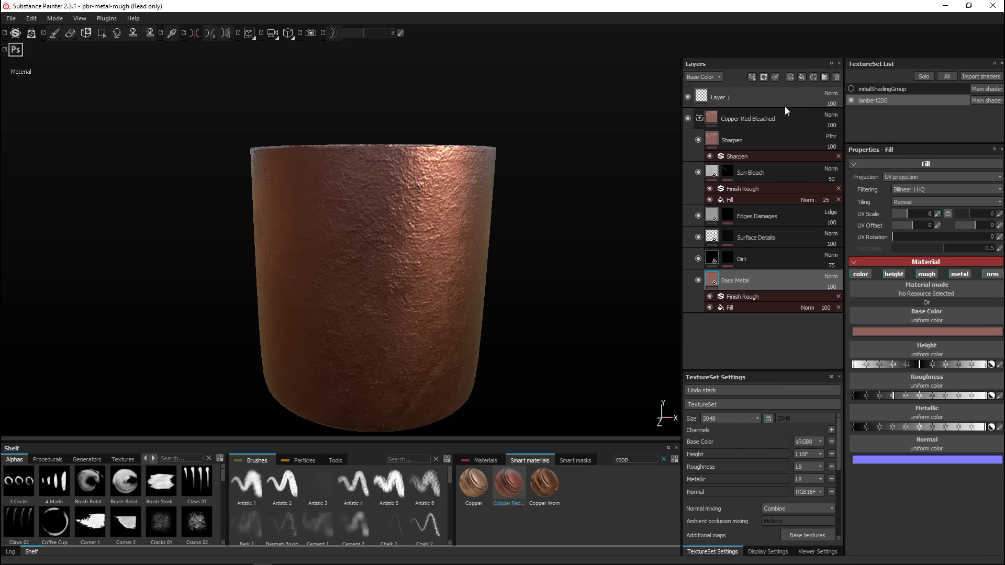
pyautogui.click(789, 77)
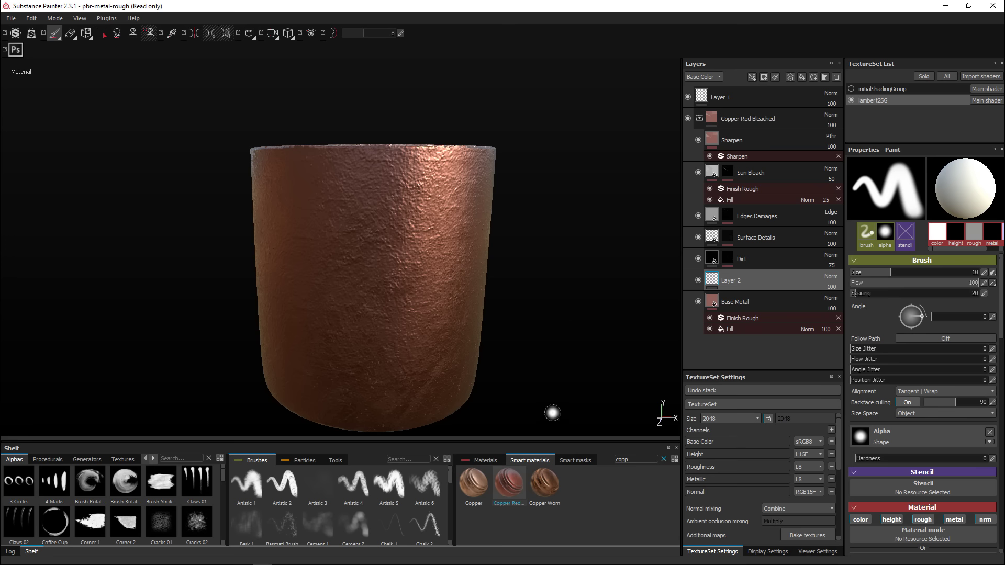
# Filter the brush presets by "def" and choose the Default Soft brush.
pyautogui.click(404, 459)
pyautogui.write('def')
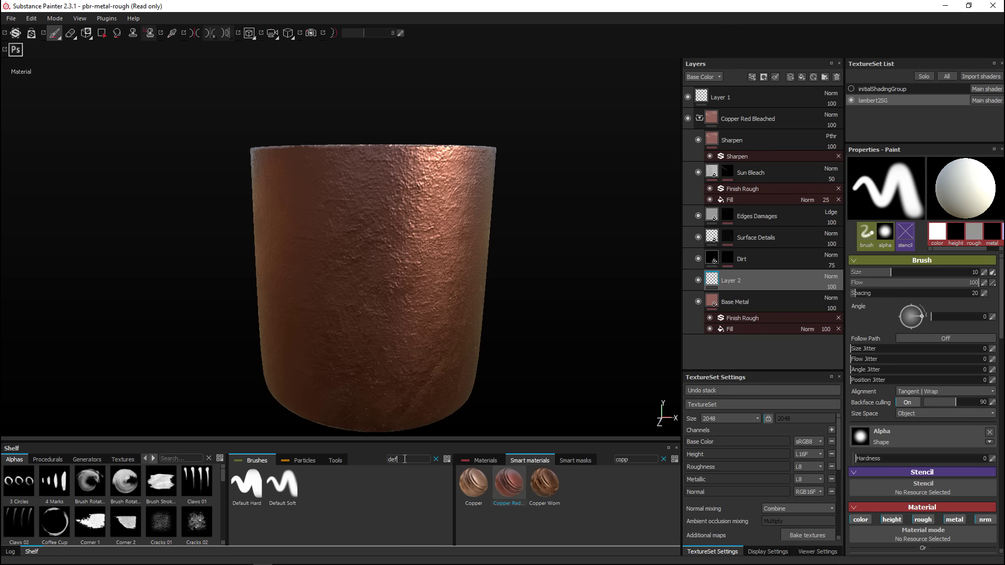
pyautogui.click(251, 486)
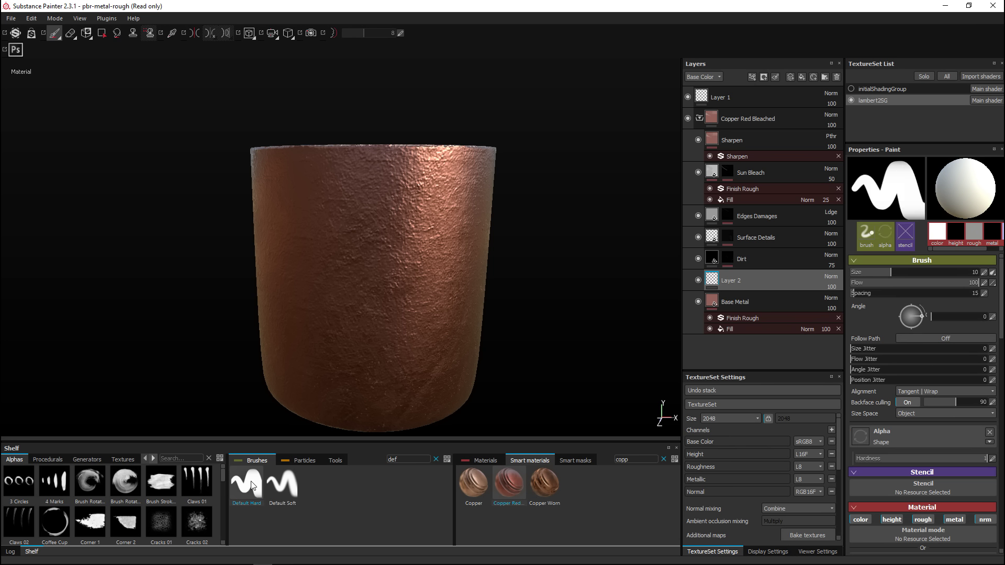
pyautogui.click(291, 491)
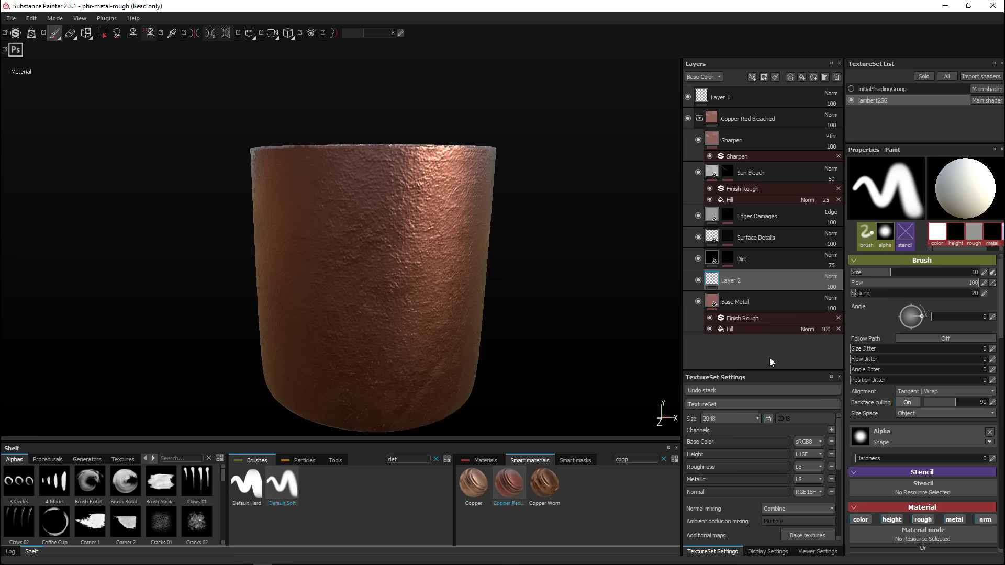
# Set the brush's base color to black, RGB 0, 0, 0, and its size to about 15.
pyautogui.scroll(-2, 936, 350)
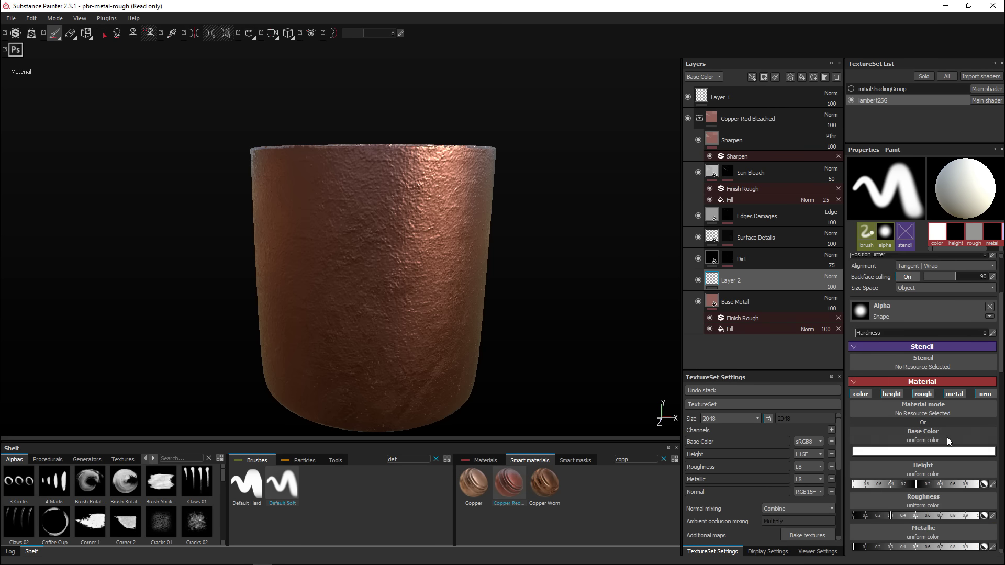
pyautogui.click(933, 452)
pyautogui.moveTo(871, 436); pyautogui.dragTo(815, 502)
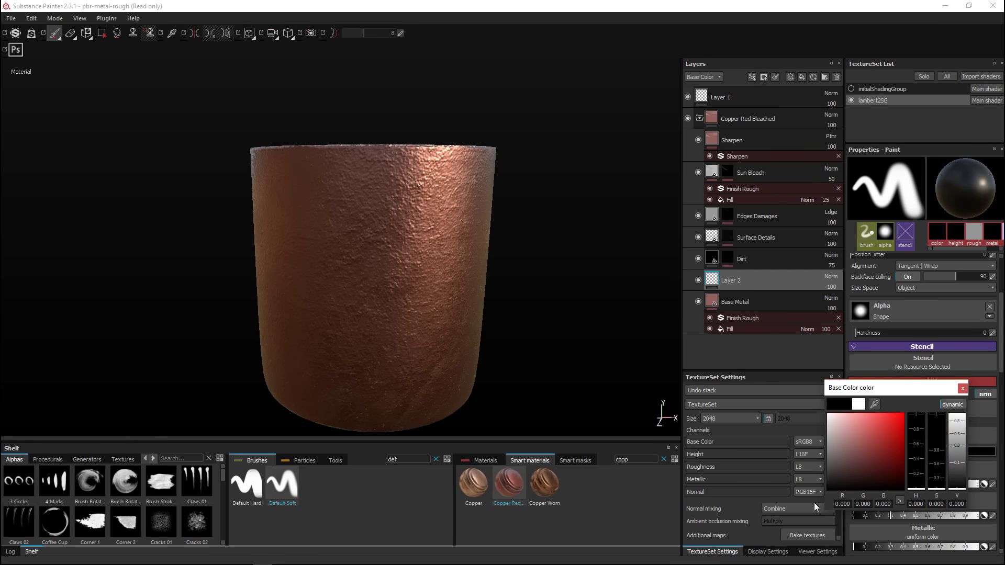
pyautogui.click(963, 389)
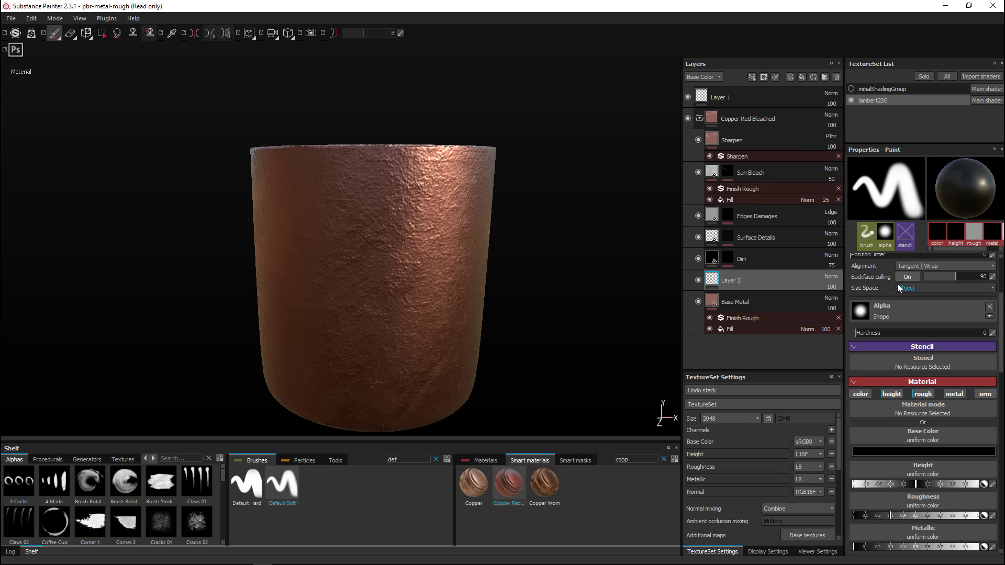
pyautogui.scroll(3, 915, 320)
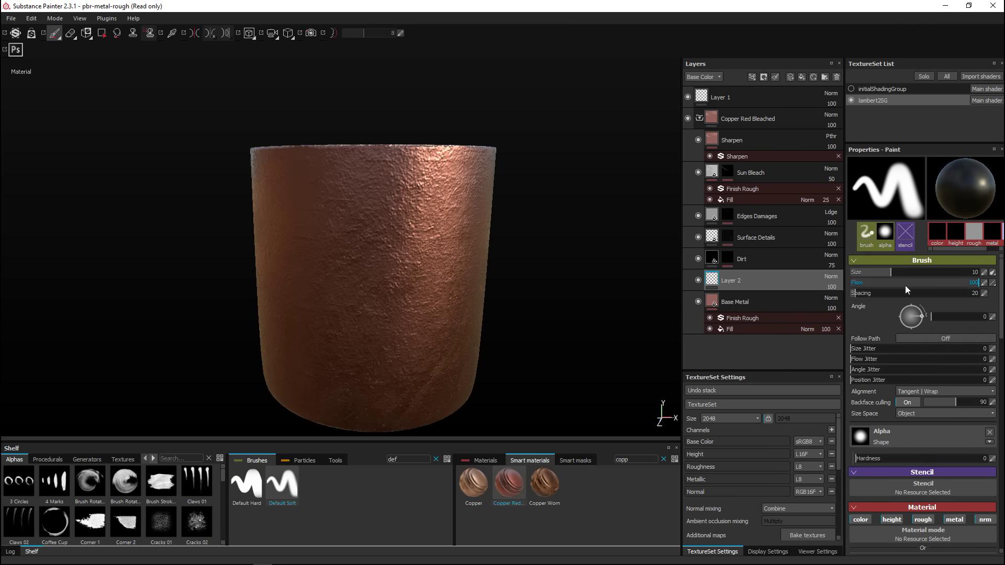
pyautogui.moveTo(890, 273); pyautogui.dragTo(905, 272)
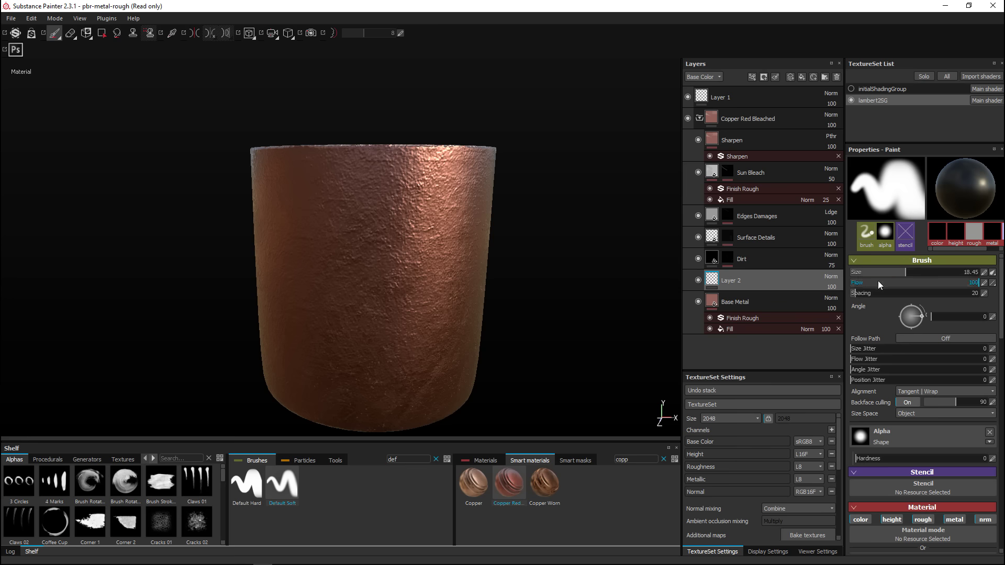
pyautogui.moveTo(906, 272); pyautogui.dragTo(900, 272)
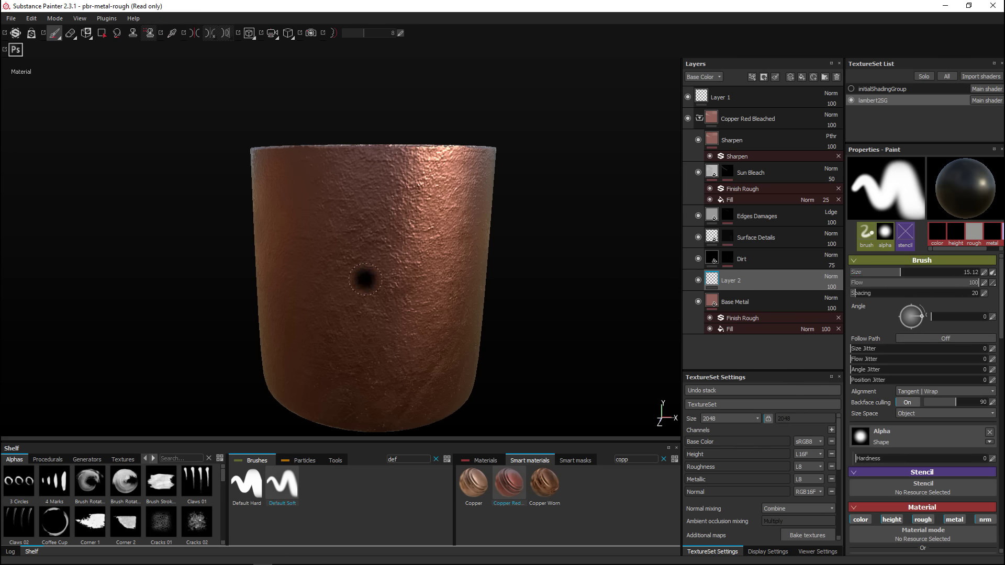
# Paint a black X on the front of the jug body with two crossing diagonal strokes.
pyautogui.scroll(2, 317, 297)
pyautogui.scroll(2, 318, 298)
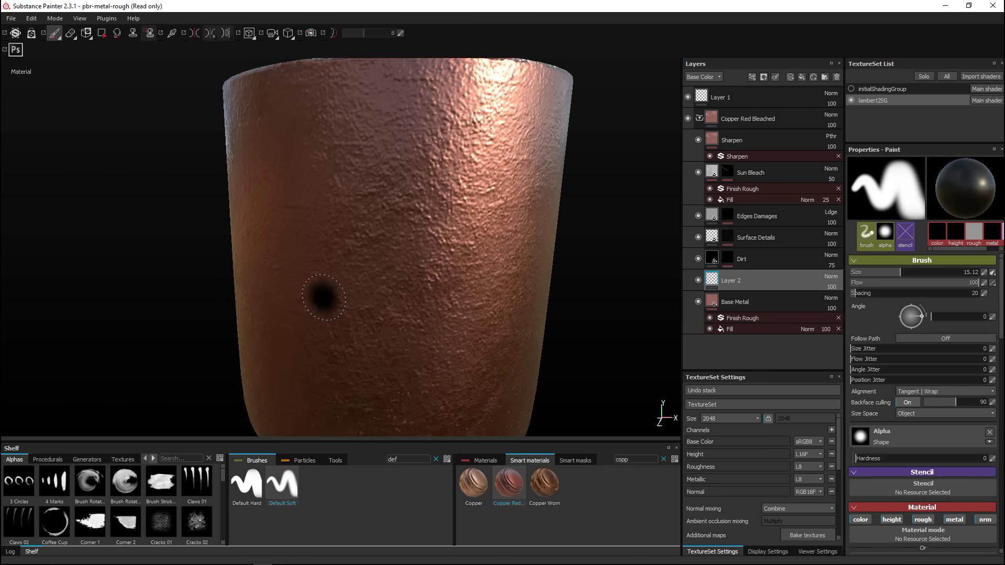
pyautogui.click(291, 215)
pyautogui.moveTo(346, 285); pyautogui.dragTo(363, 305)
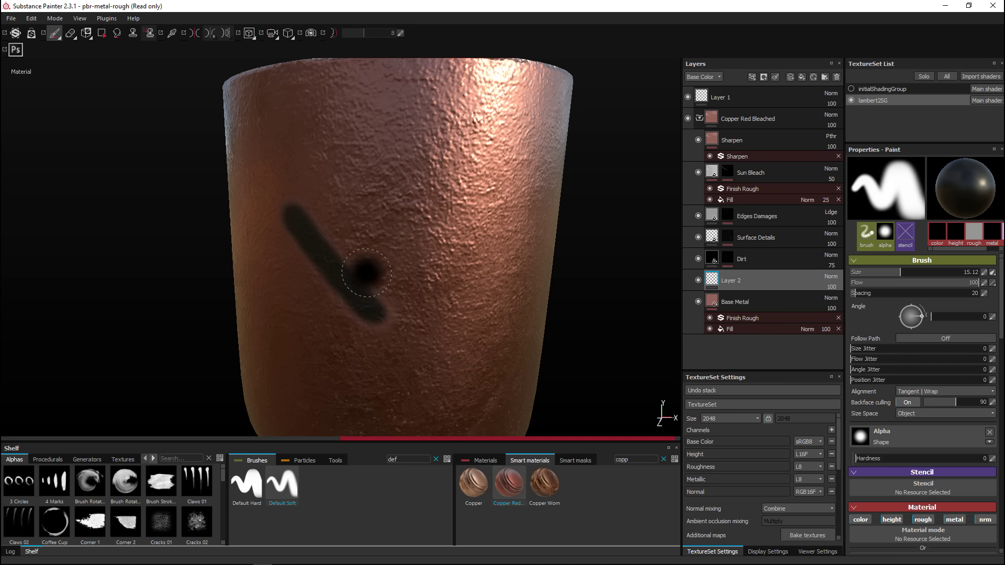
pyautogui.click(334, 33)
pyautogui.moveTo(335, 262); pyautogui.dragTo(290, 297)
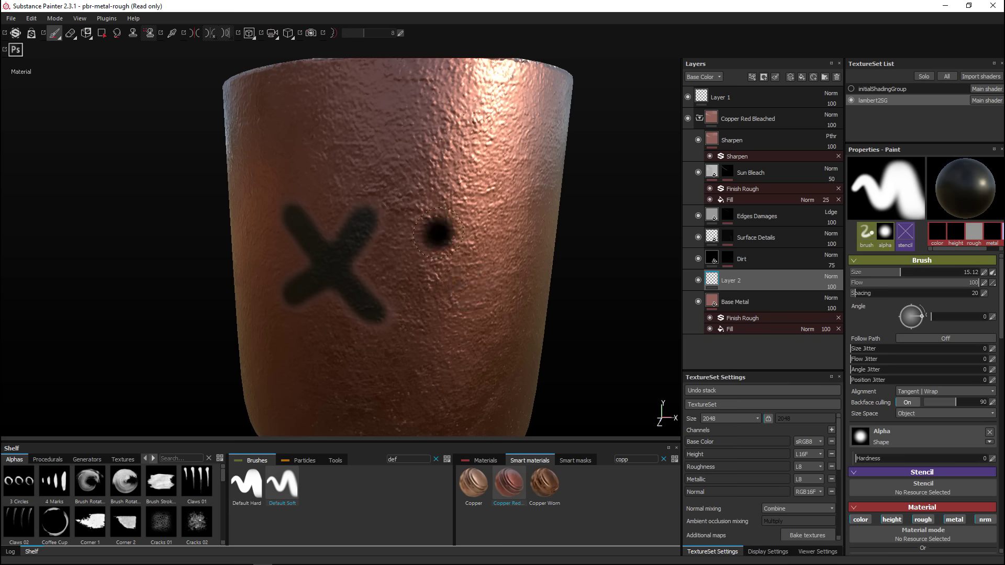
# Paint a second black X beside the first one on the jug body.
pyautogui.moveTo(618, 340)
pyautogui.keyDown('alt'); pyautogui.mouseDown()
pyautogui.moveTo(589, 310)
pyautogui.moveTo(570, 322)
pyautogui.mouseUp(); pyautogui.keyUp('alt')
pyautogui.moveTo(404, 201); pyautogui.dragTo(422, 220)
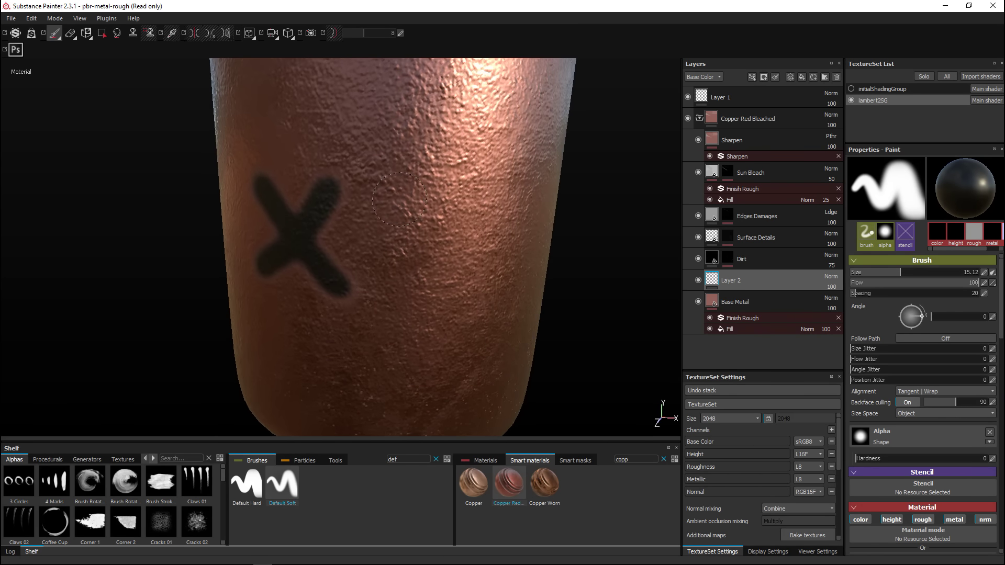
pyautogui.keyDown('shift'); pyautogui.click(450, 283); pyautogui.keyUp('shift')
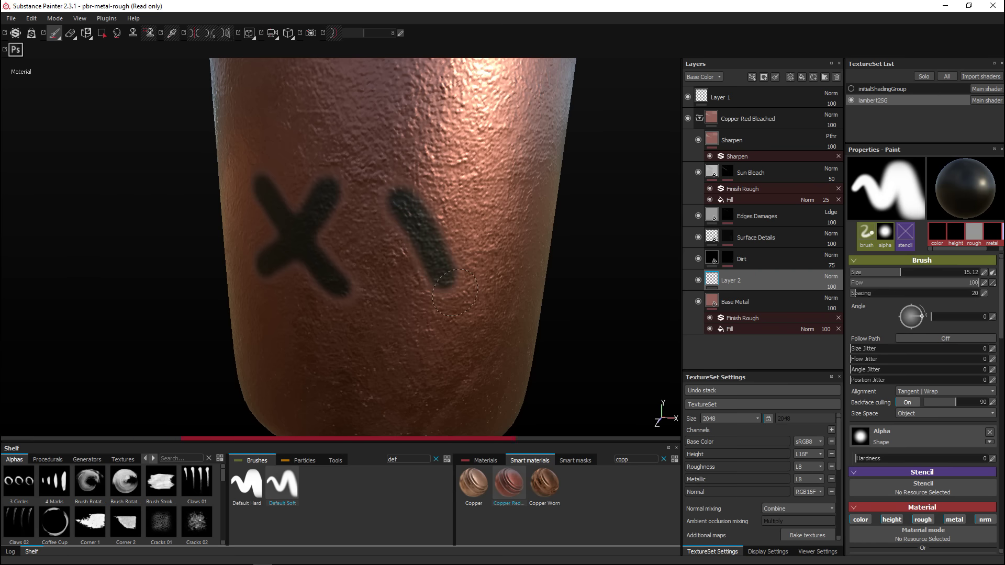
pyautogui.click(458, 205)
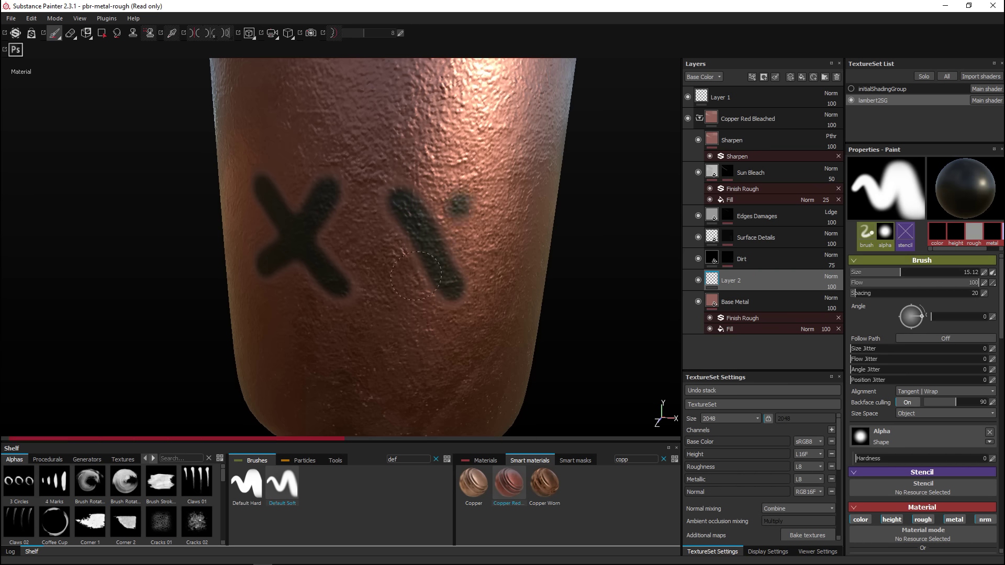
pyautogui.keyDown('shift'); pyautogui.click(408, 285); pyautogui.keyUp('shift')
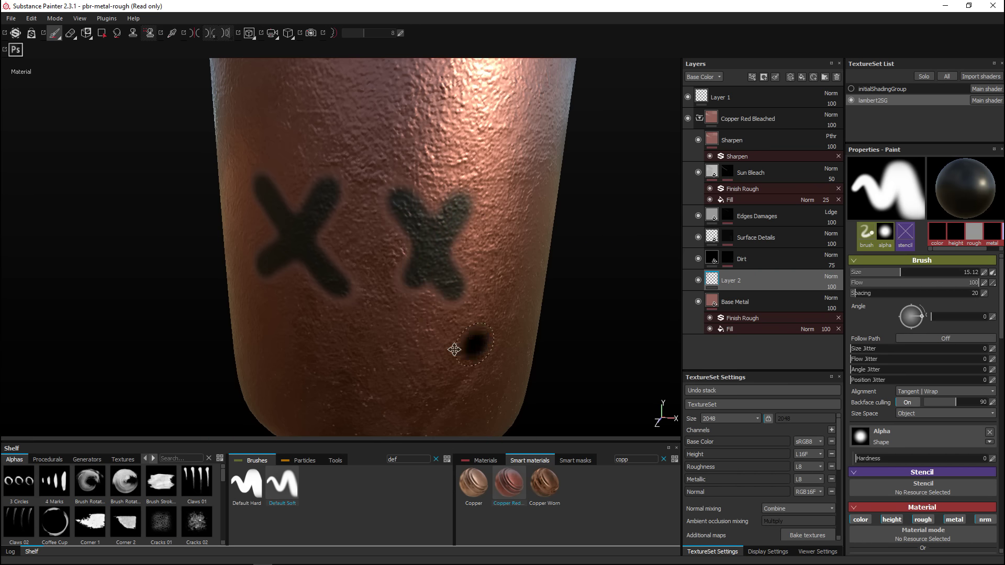
# Turn the jug body and paint a third black X next to the second to complete the XXX marking.
pyautogui.keyDown('alt'); pyautogui.moveTo(481, 342); pyautogui.dragTo(451, 349, button='middle'); pyautogui.keyUp('alt')
pyautogui.keyDown('alt'); pyautogui.moveTo(454, 353); pyautogui.dragTo(390, 333); pyautogui.keyUp('alt')
pyautogui.click(482, 201)
pyautogui.keyDown('shift'); pyautogui.click(542, 299); pyautogui.keyUp('shift')
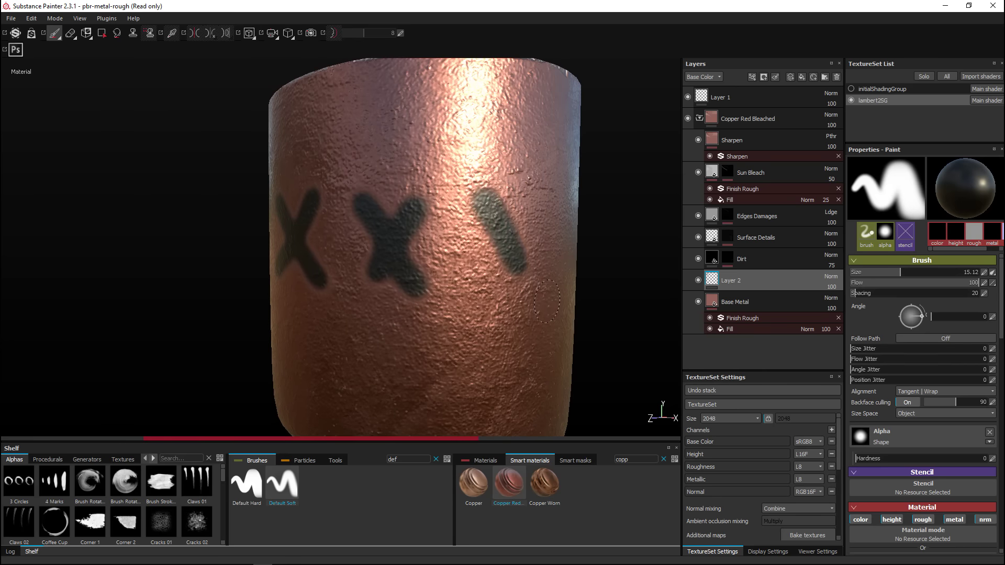
pyautogui.click(543, 200)
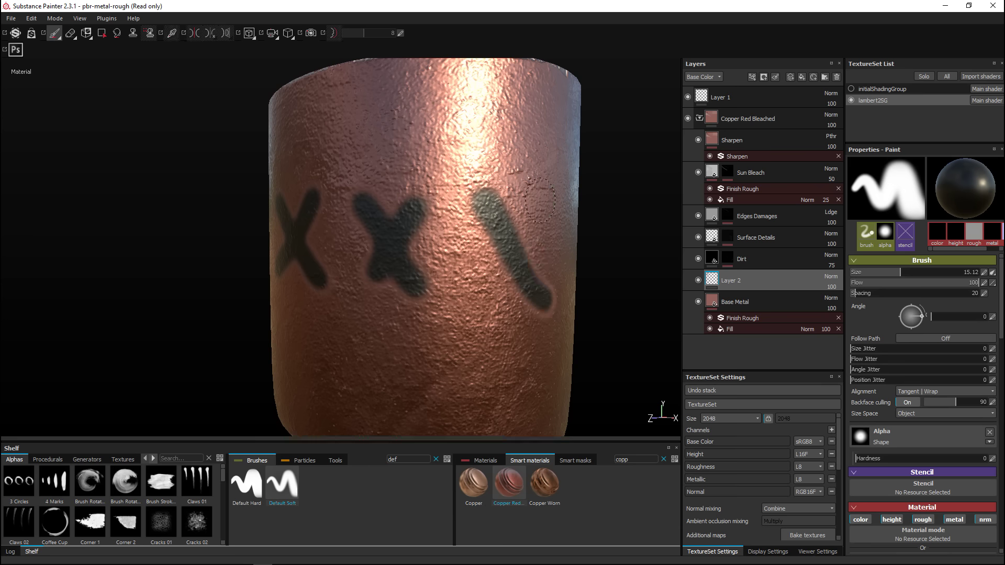
pyautogui.keyDown('shift'); pyautogui.click(478, 263); pyautogui.keyUp('shift')
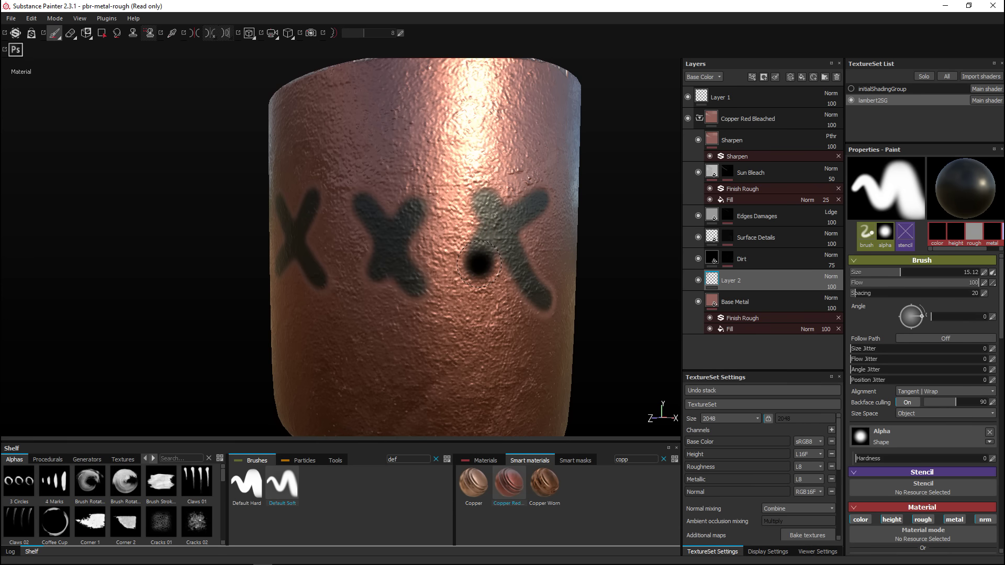
# Show the initialShadingGroup texture set and examine the XXX marking on the complete jug from several angles.
pyautogui.scroll(2, 588, 348)
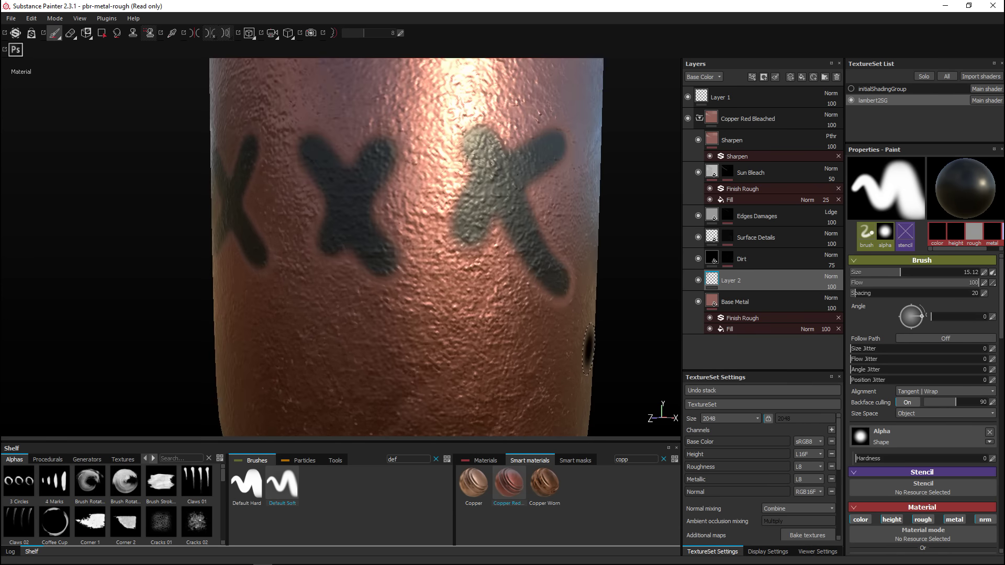
pyautogui.scroll(-3, 588, 348)
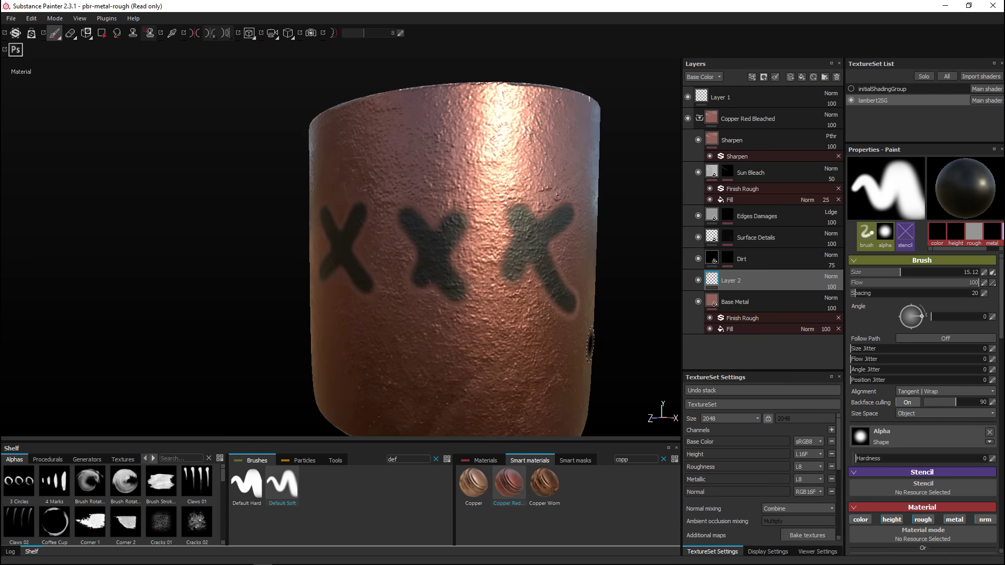
pyautogui.keyDown('alt'); pyautogui.moveTo(556, 329); pyautogui.dragTo(202, 251); pyautogui.keyUp('alt')
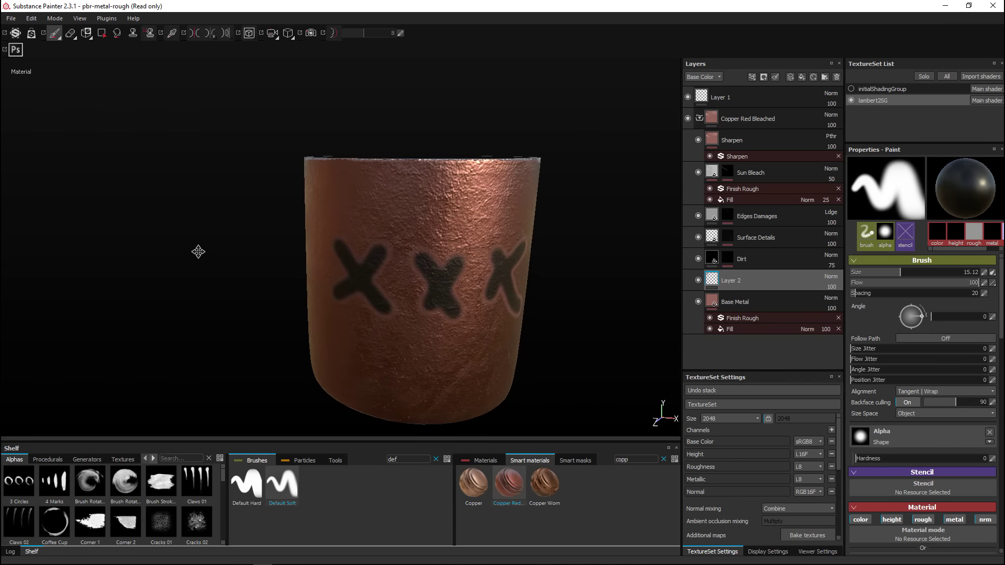
pyautogui.click(852, 90)
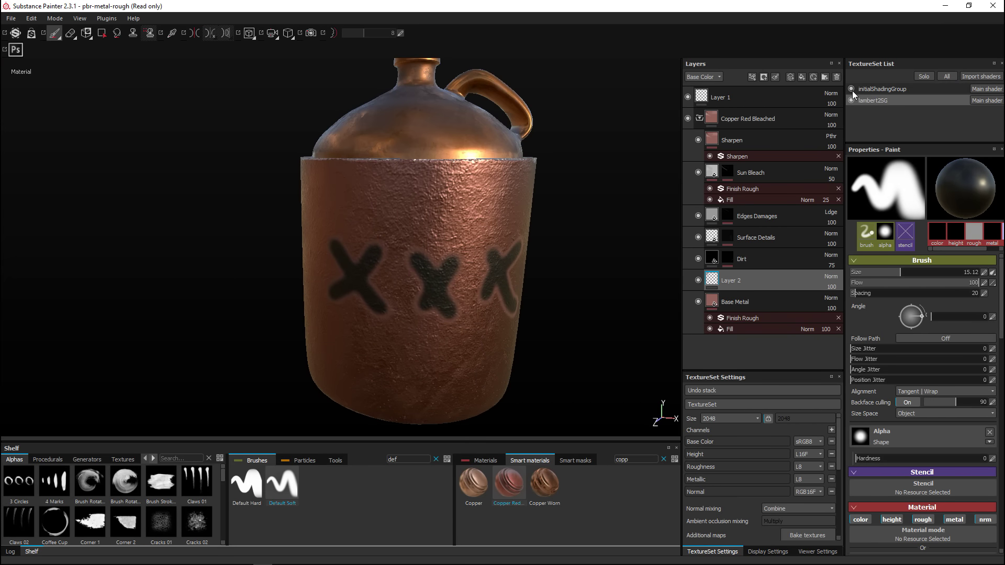
pyautogui.scroll(2, 617, 235)
pyautogui.scroll(-2, 604, 252)
pyautogui.scroll(-1, 604, 252)
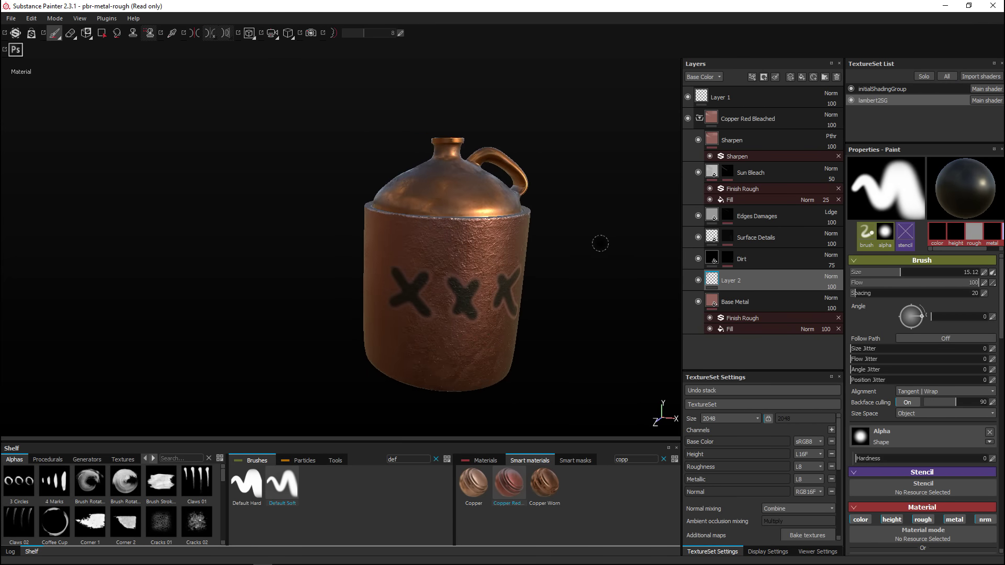
pyautogui.keyDown('alt'); pyautogui.moveTo(600, 243); pyautogui.dragTo(521, 289, button='middle'); pyautogui.keyUp('alt')
pyautogui.moveTo(524, 288)
pyautogui.keyDown('alt'); pyautogui.mouseDown()
pyautogui.moveTo(583, 247)
pyautogui.moveTo(503, 275)
pyautogui.moveTo(461, 278)
pyautogui.moveTo(523, 291)
pyautogui.moveTo(574, 269)
pyautogui.moveTo(566, 292)
pyautogui.moveTo(556, 254)
pyautogui.moveTo(580, 231)
pyautogui.mouseUp(); pyautogui.keyUp('alt')
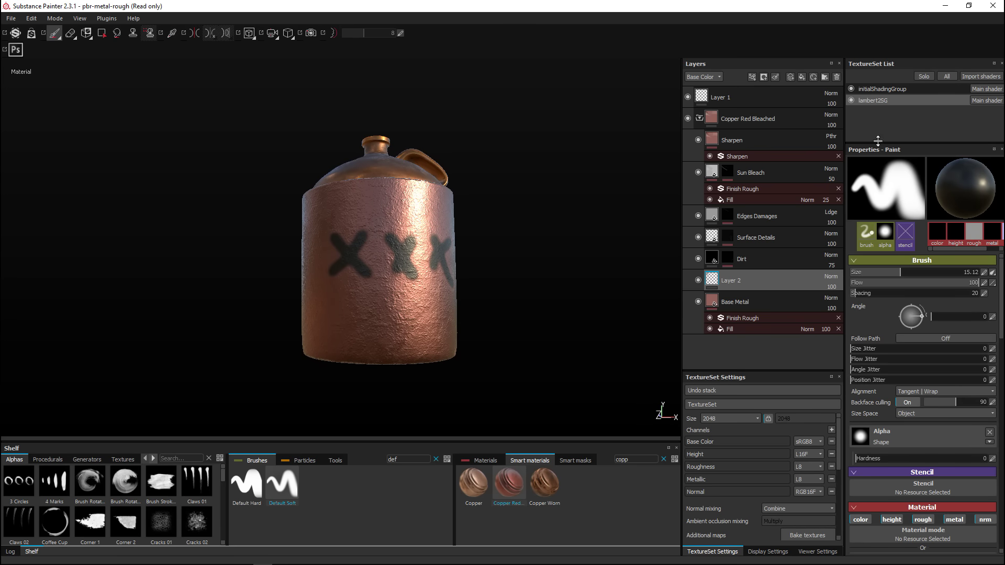
# With the initialShadingGroup texture set hidden, set the Base Metal layer's metallic value to about 0.25 and its height to about 0.35.
pyautogui.click(851, 89)
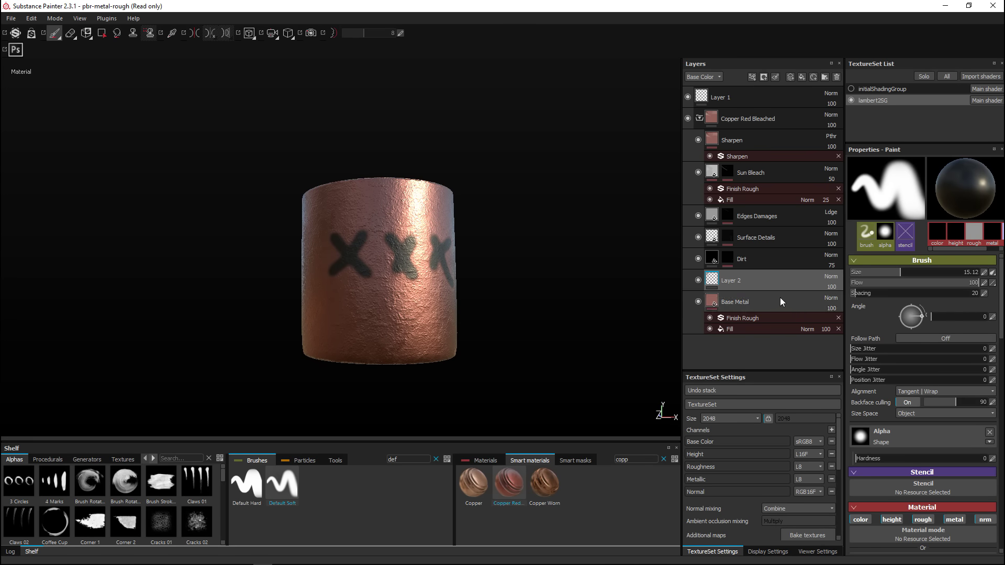
pyautogui.click(768, 307)
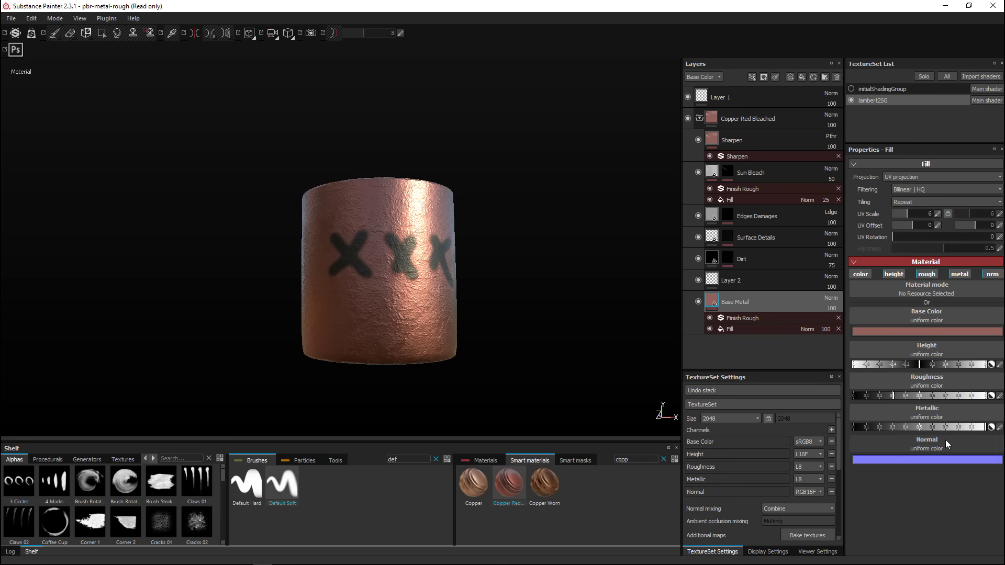
pyautogui.moveTo(935, 425); pyautogui.dragTo(896, 428)
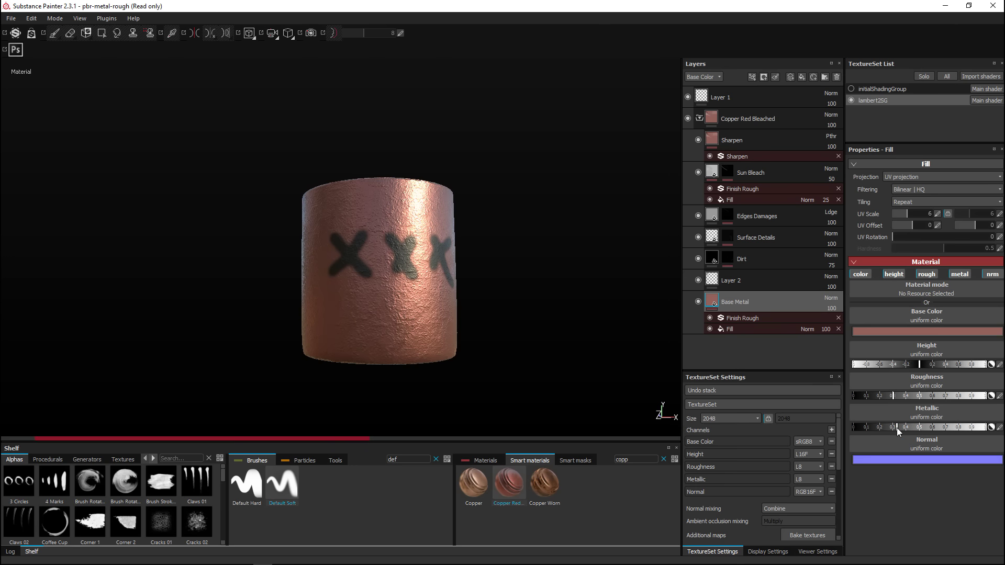
pyautogui.moveTo(896, 428); pyautogui.dragTo(887, 428)
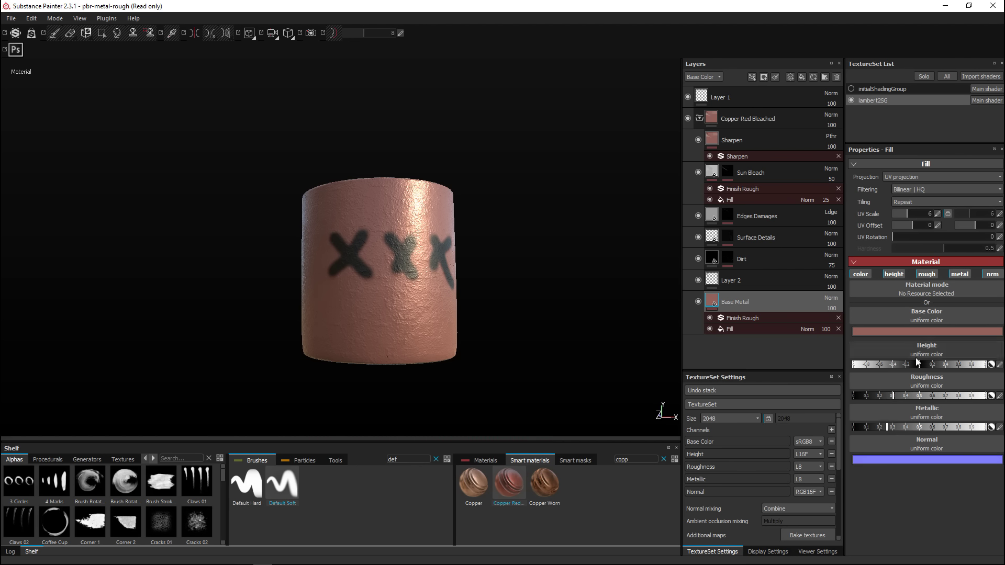
pyautogui.click(941, 365)
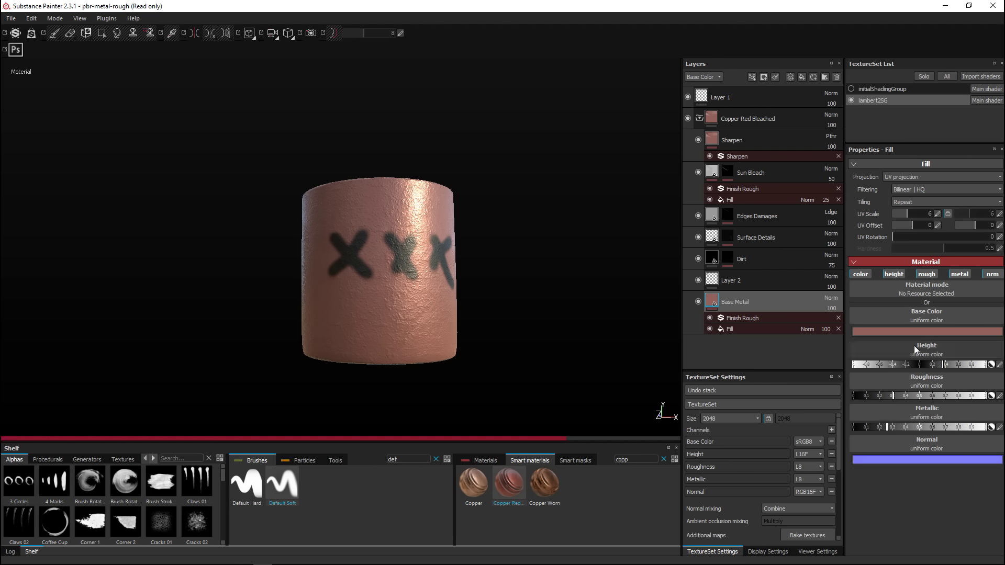
# Set the Base Metal layer's base color to a dark brown-red, RGB 0.115, 0.024, 0.016.
pyautogui.click(897, 332)
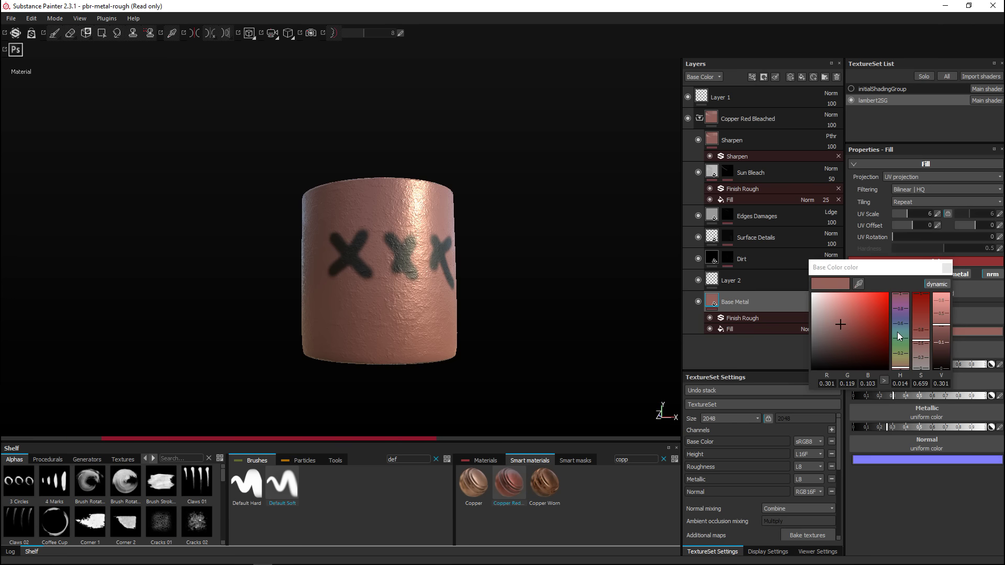
pyautogui.moveTo(864, 328)
pyautogui.mouseDown()
pyautogui.moveTo(854, 327)
pyautogui.moveTo(843, 359)
pyautogui.moveTo(857, 342)
pyautogui.mouseUp()
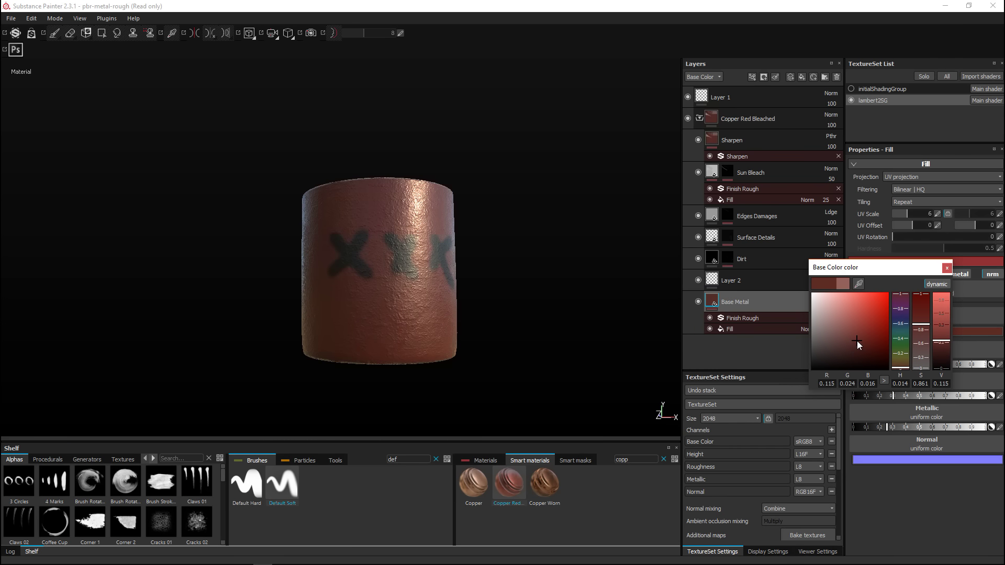
pyautogui.click(539, 318)
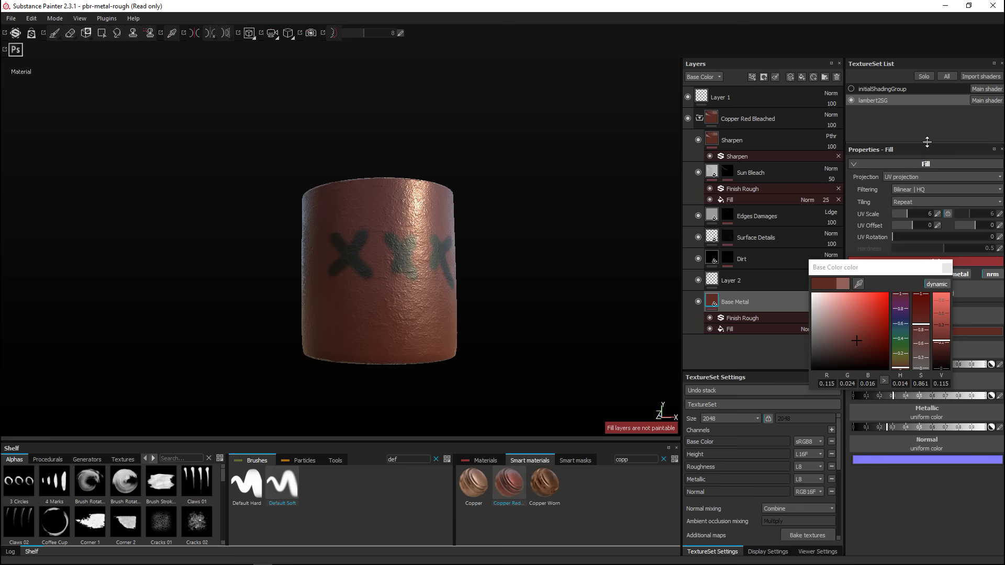
# Show the initialShadingGroup texture set again and examine the darker body together with the copper top on the complete jug.
pyautogui.click(851, 90)
pyautogui.keyDown('alt'); pyautogui.moveTo(545, 174); pyautogui.dragTo(545, 215, button='right'); pyautogui.keyUp('alt')
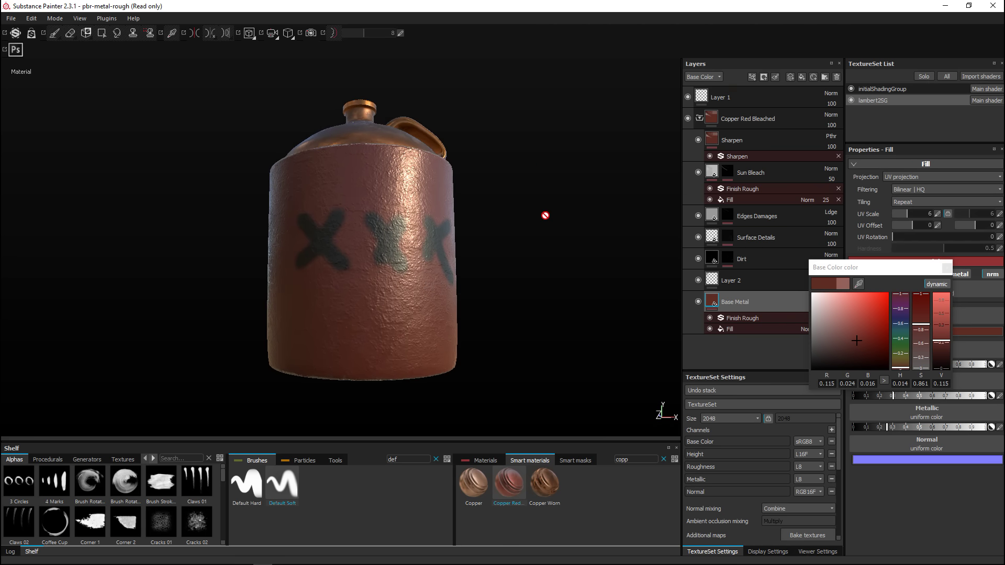
pyautogui.keyDown('alt'); pyautogui.moveTo(542, 222); pyautogui.dragTo(561, 279); pyautogui.keyUp('alt')
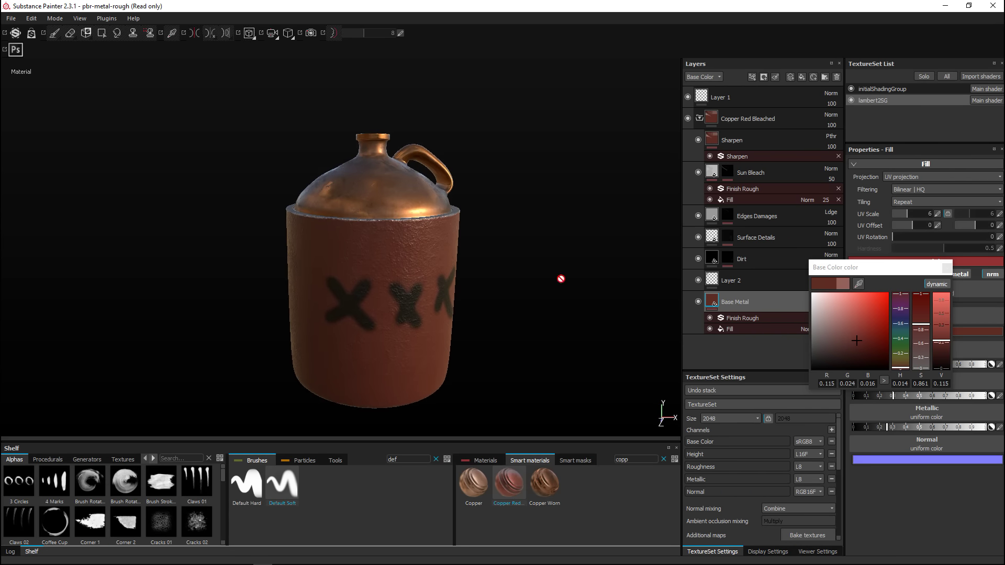
pyautogui.scroll(2, 561, 279)
pyautogui.keyDown('alt'); pyautogui.moveTo(527, 274); pyautogui.dragTo(542, 249, button='middle'); pyautogui.keyUp('alt')
pyautogui.rightClick(390, 191)
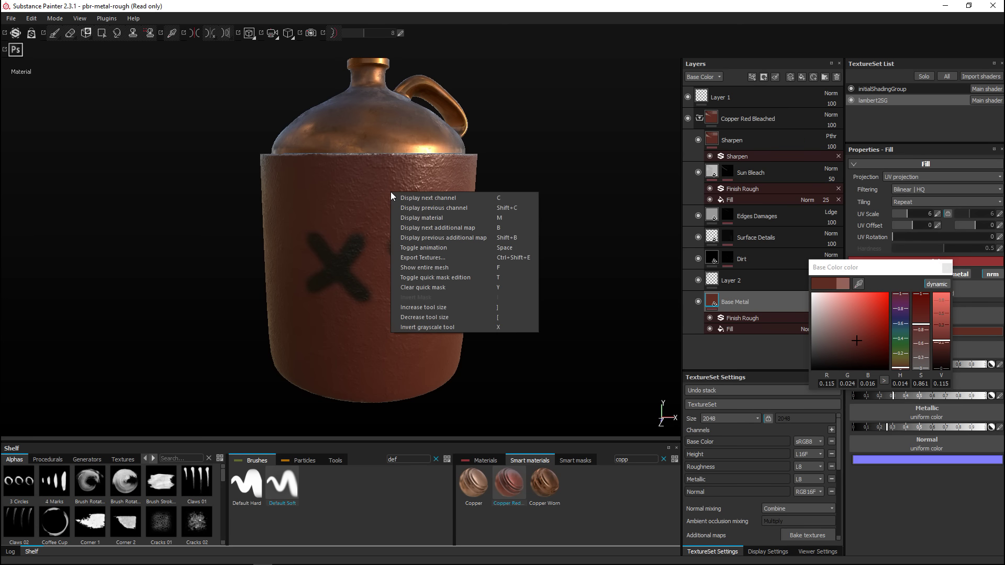
pyautogui.click(460, 267)
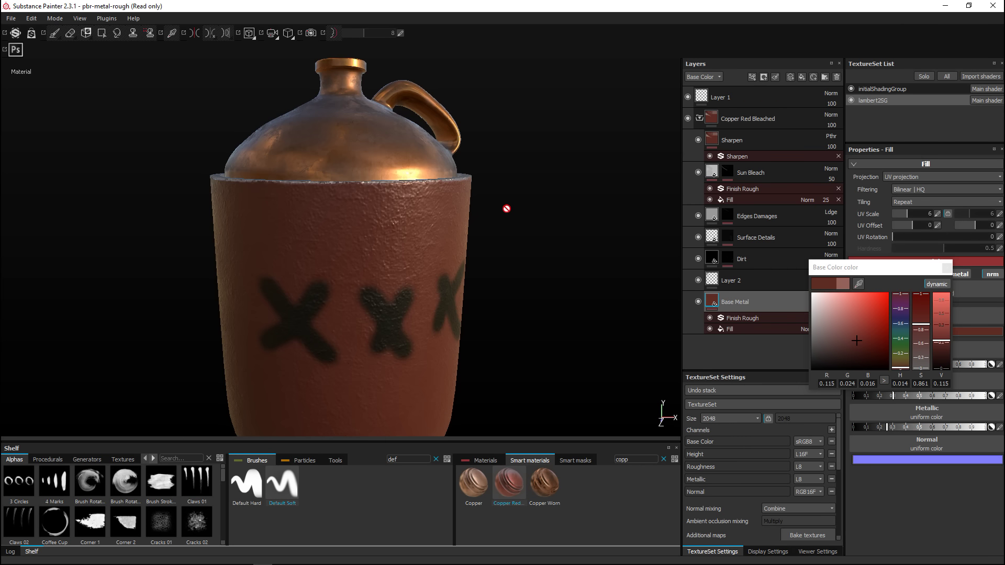
# Open the texture export settings to review the options for both texture sets, and close them without exporting.
pyautogui.rightClick(435, 221)
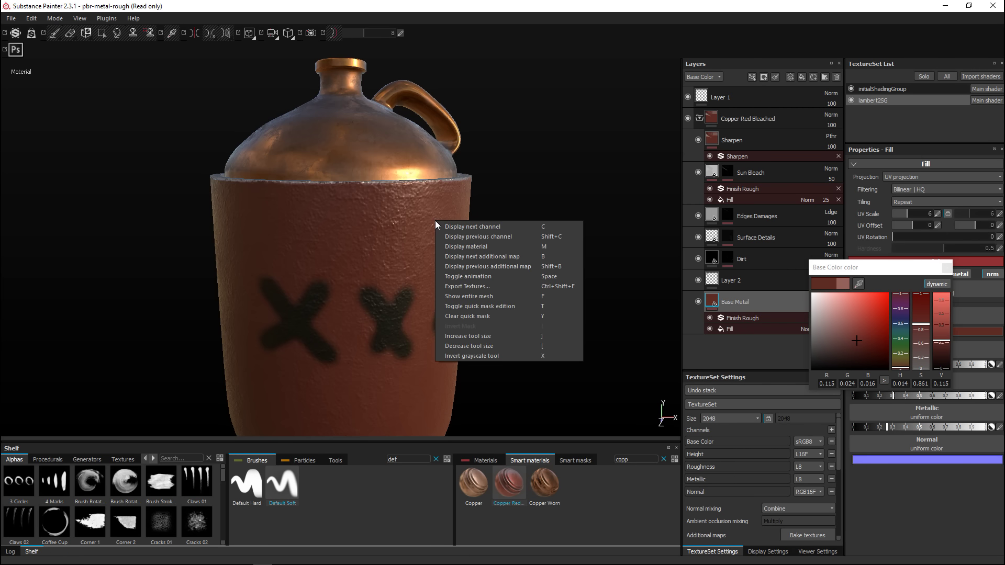
pyautogui.click(468, 288)
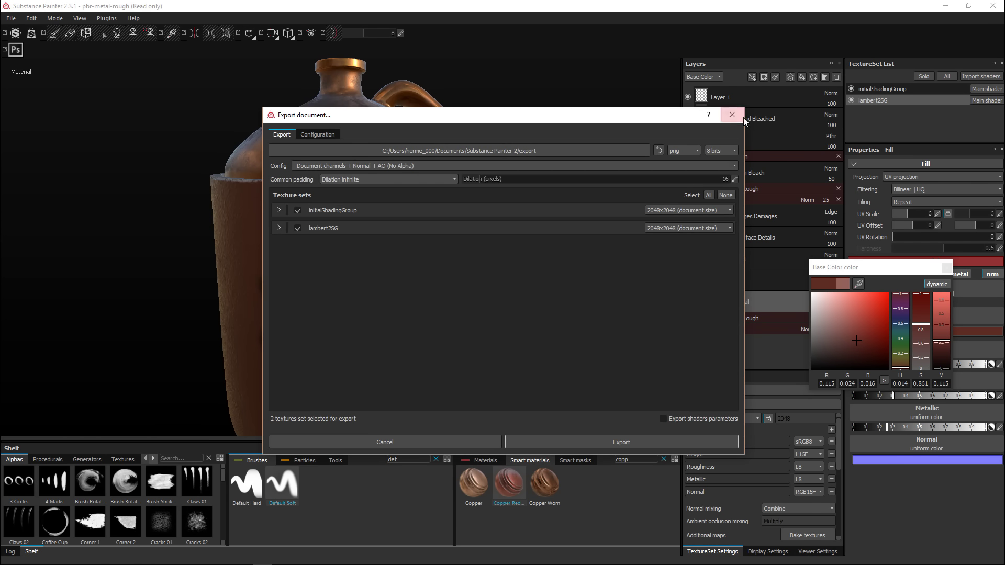
pyautogui.click(732, 115)
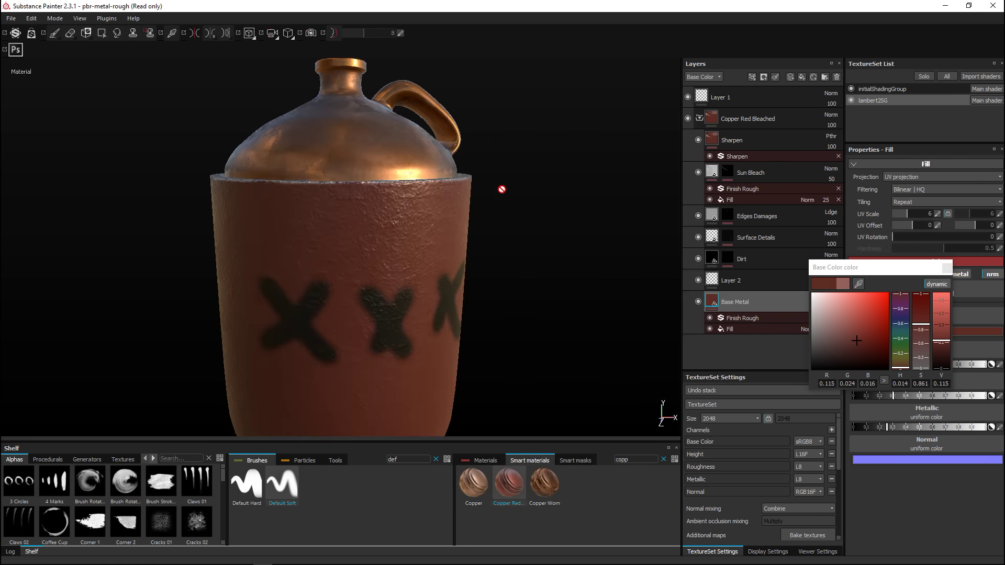